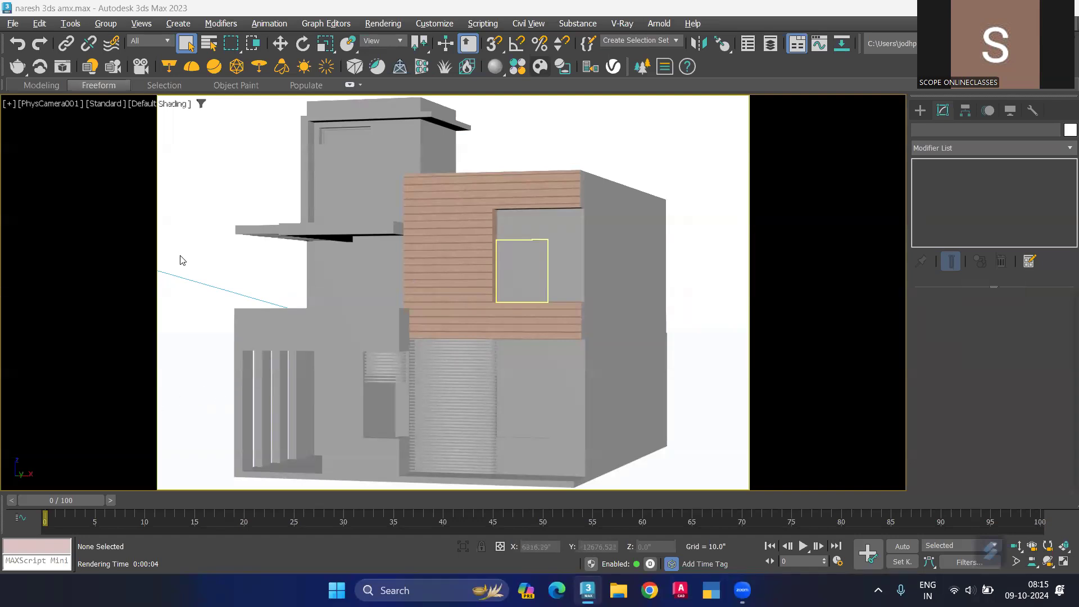
# Maximize the Perspective viewport and deselect the VRaySun light.
pyautogui.hotkey('alt', 'w')
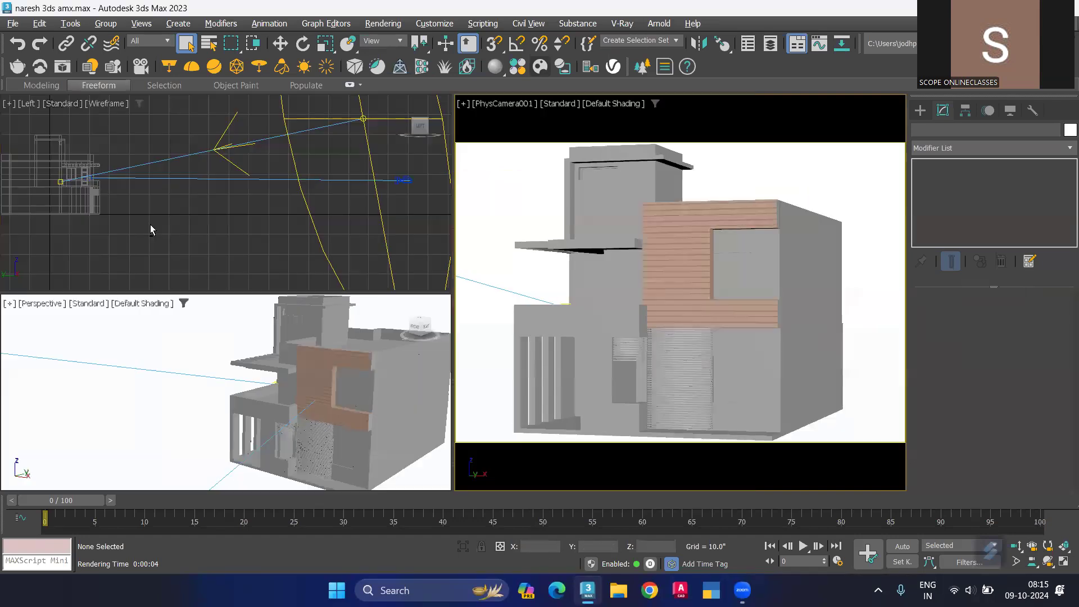
pyautogui.click(188, 374)
pyautogui.hotkey('alt', 'w')
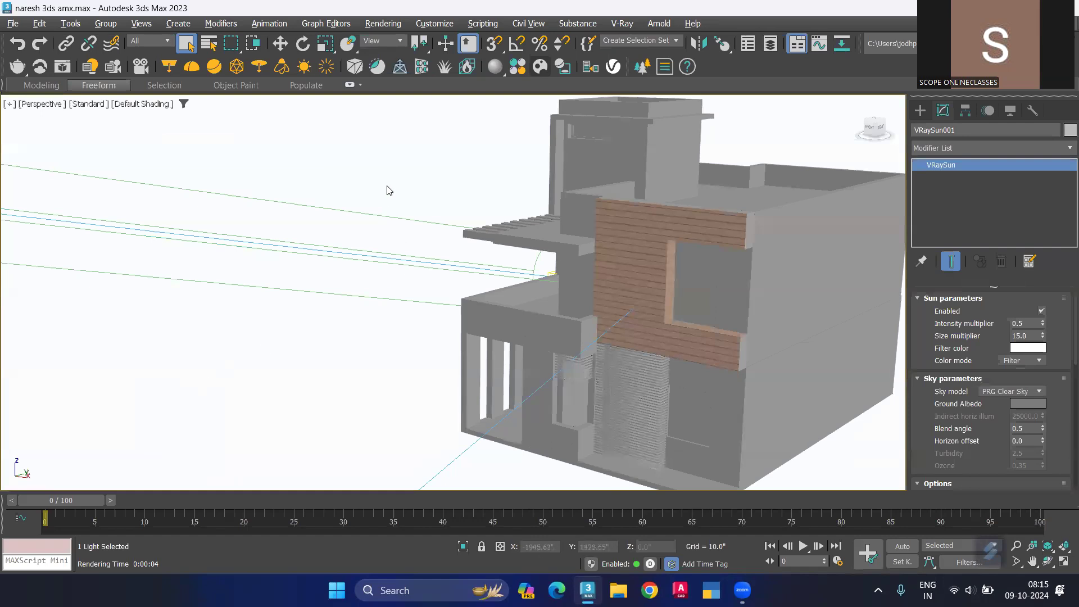
pyautogui.click(389, 190)
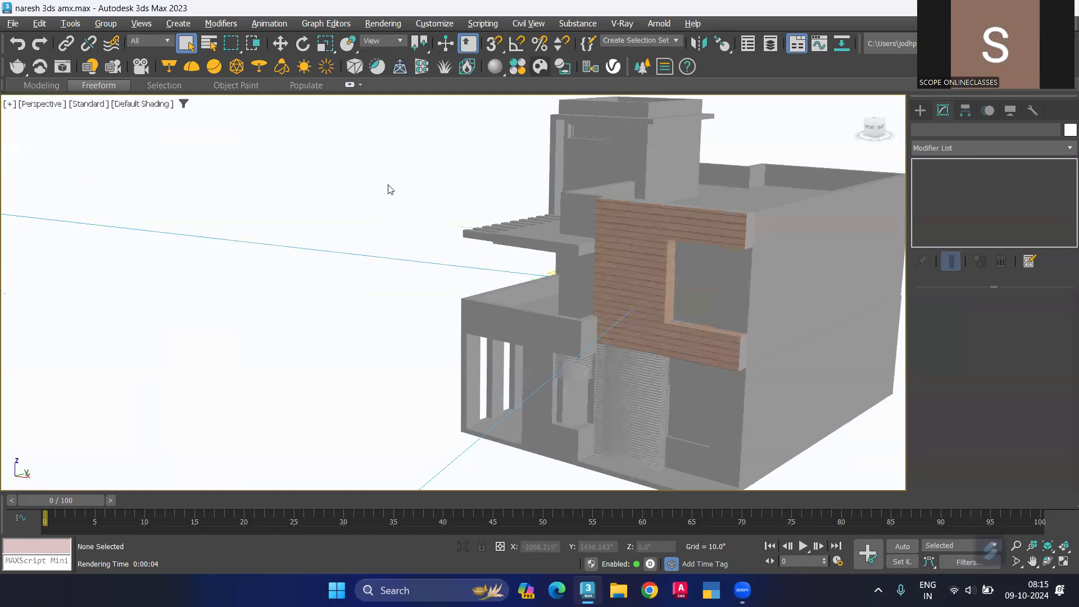
# Turn off Use Map in Environment and Effects so the VRaySky background is disabled.
pyautogui.press('8')
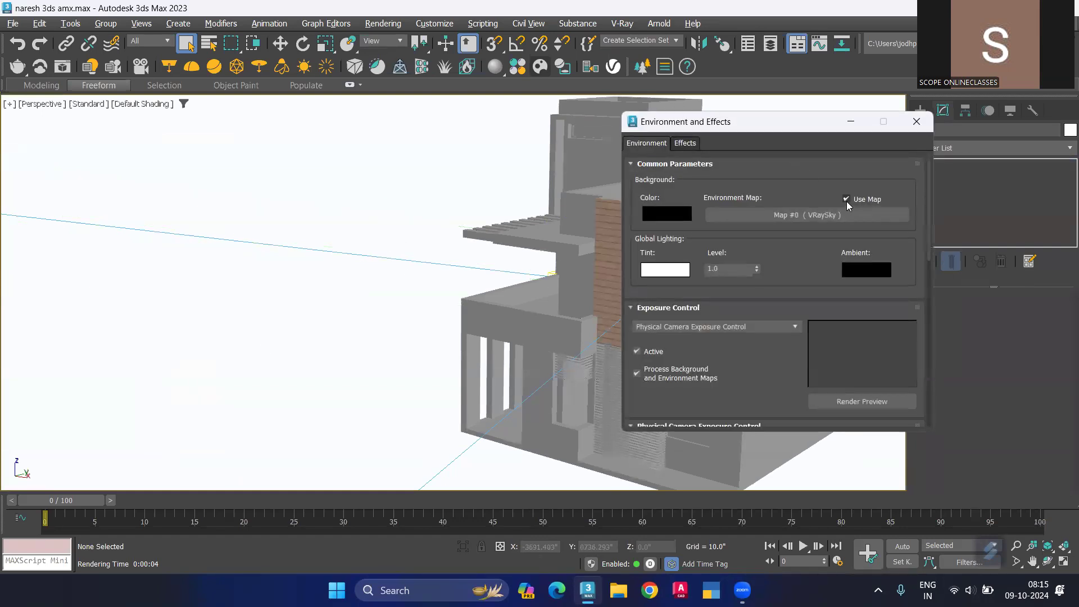
pyautogui.click(846, 199)
pyautogui.click(917, 122)
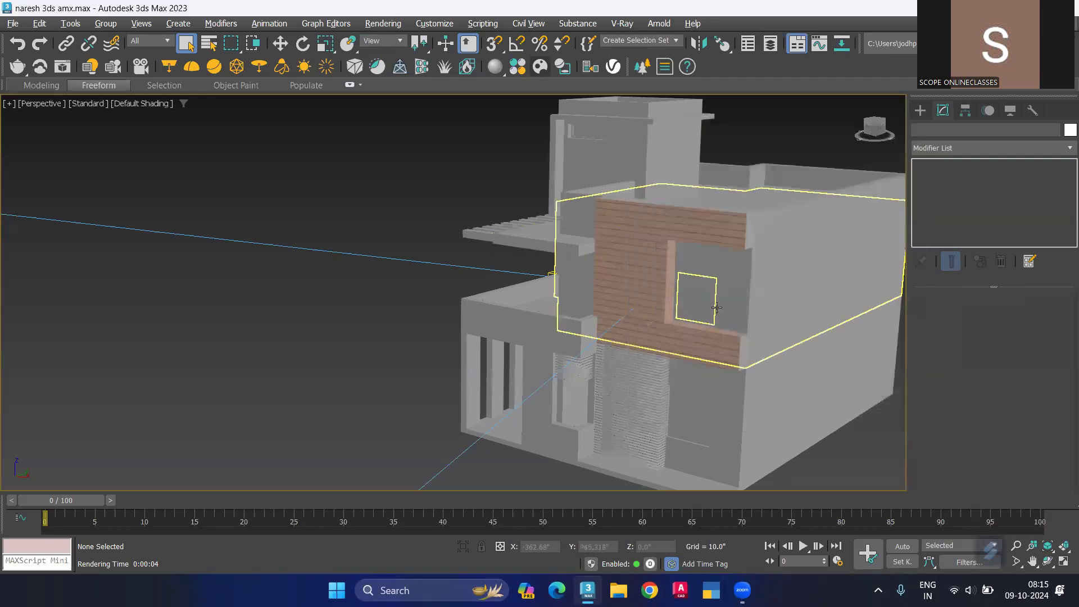
# Select the upper and lower window glass planes together and bring up the Slate Material Editor.
pyautogui.scroll(2, 717, 301)
pyautogui.scroll(2, 691, 293)
pyautogui.scroll(1, 650, 283)
pyautogui.click(650, 282)
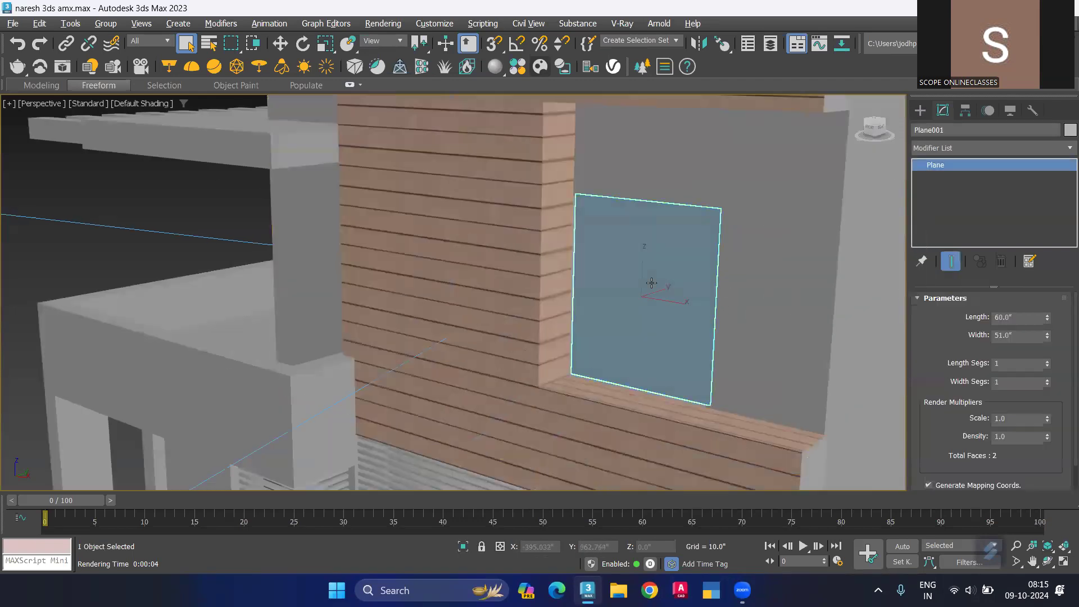
pyautogui.scroll(-3, 647, 286)
pyautogui.scroll(-3, 624, 290)
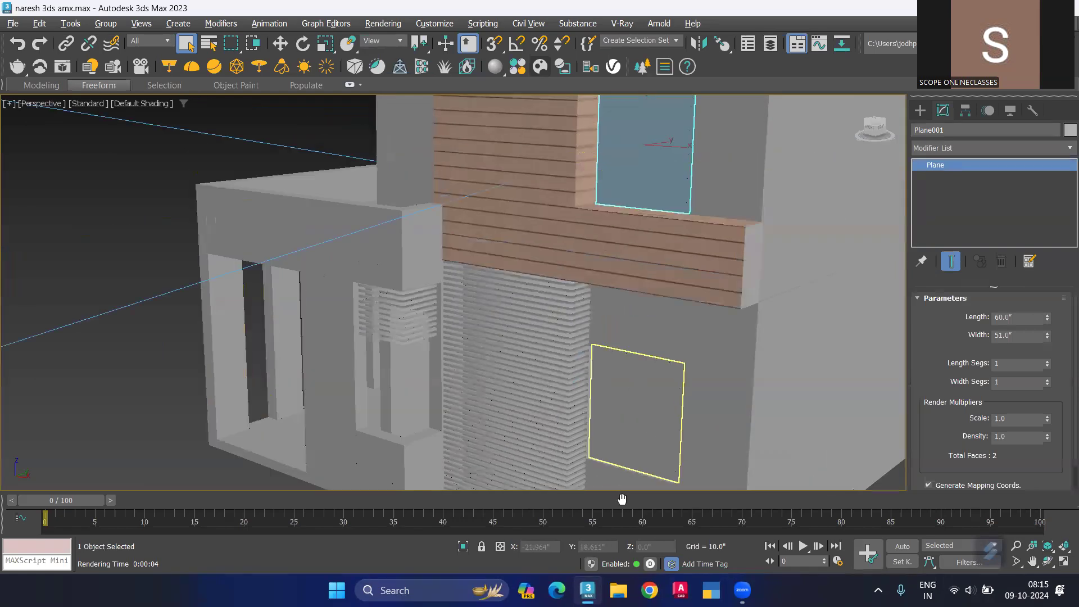
pyautogui.scroll(-3, 636, 354)
pyautogui.moveTo(629, 415); pyautogui.dragTo(643, 203, button='middle')
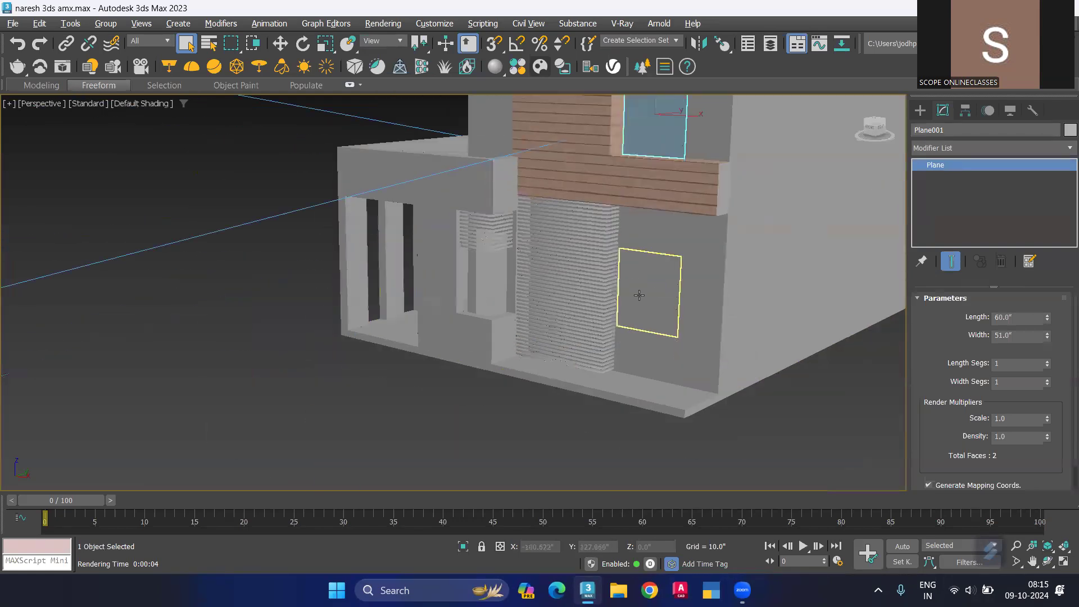
pyautogui.keyDown('ctrl'); pyautogui.click(639, 295); pyautogui.keyUp('ctrl')
pyautogui.moveTo(639, 295)
pyautogui.keyDown('alt'); pyautogui.mouseDown(button='middle')
pyautogui.moveTo(496, 287)
pyautogui.moveTo(615, 277)
pyautogui.mouseUp(button='middle'); pyautogui.keyUp('alt')
pyautogui.scroll(-5, 616, 277)
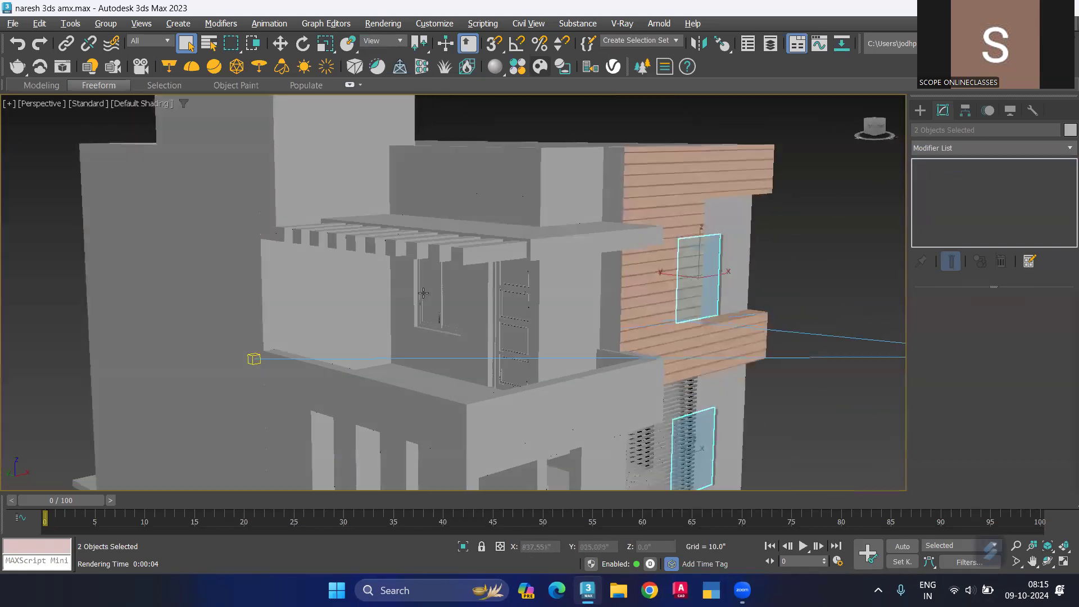
pyautogui.scroll(5, 356, 313)
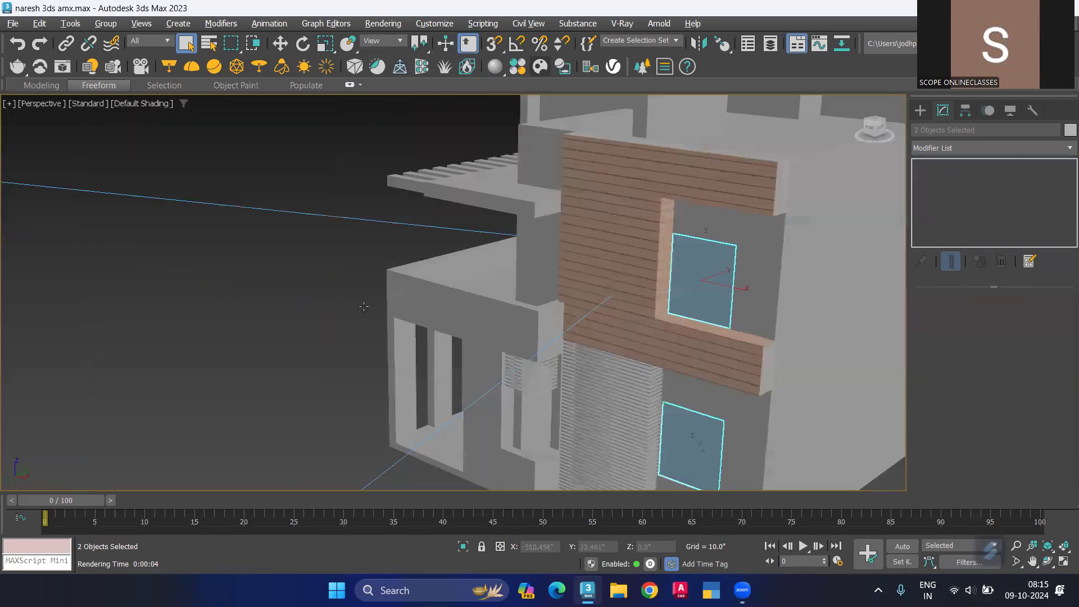
pyautogui.press('m')
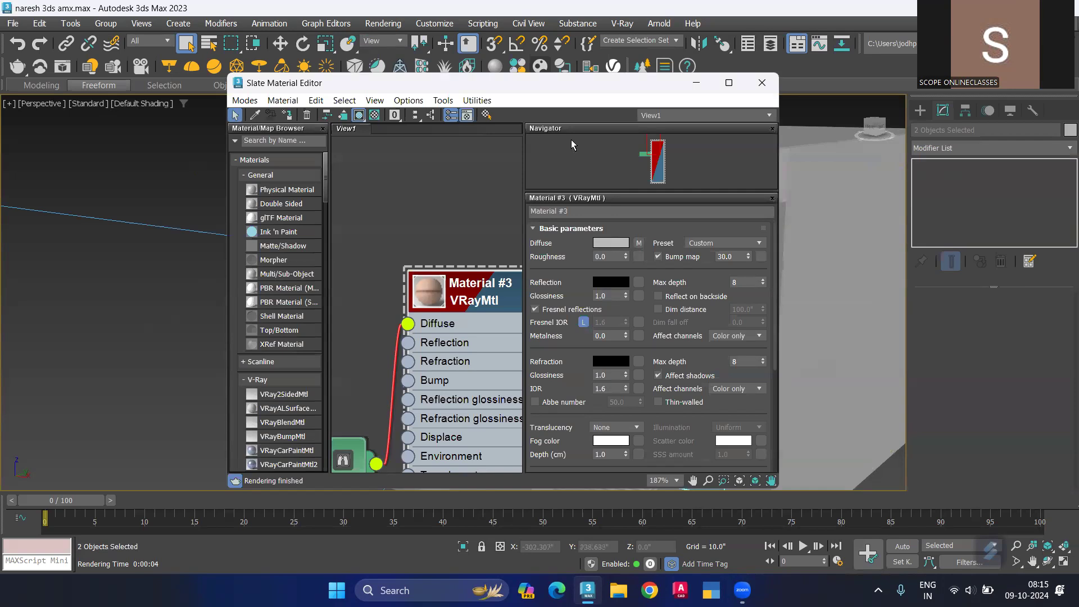
# Create a new VRayMtl, Material #37, and assign it to both window glass planes.
pyautogui.moveTo(571, 139); pyautogui.dragTo(506, 183)
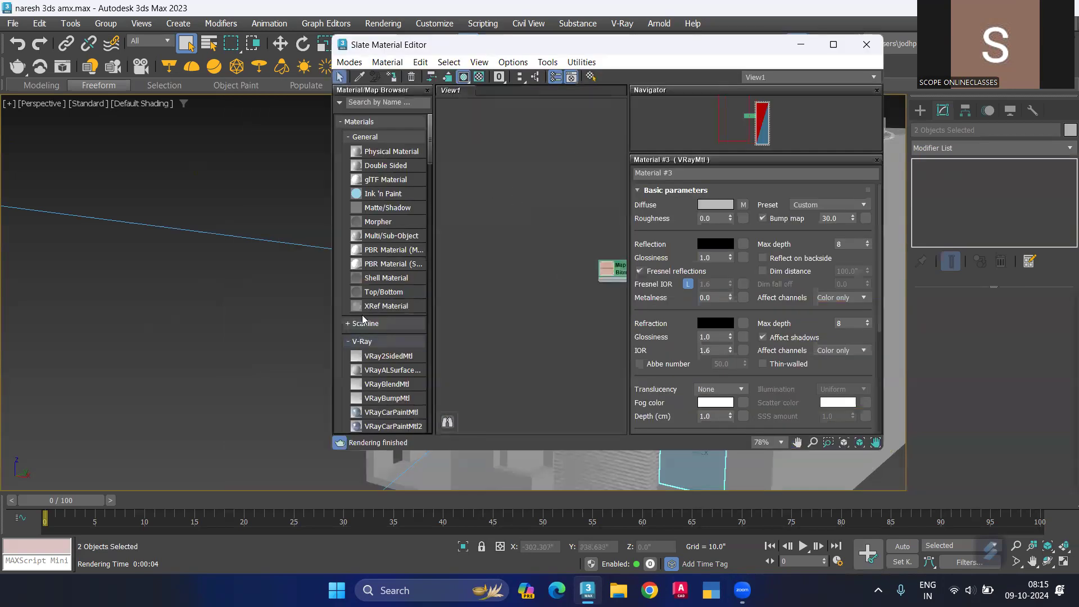
pyautogui.scroll(-3, 362, 320)
pyautogui.scroll(-1, 363, 319)
pyautogui.moveTo(377, 376); pyautogui.dragTo(507, 256)
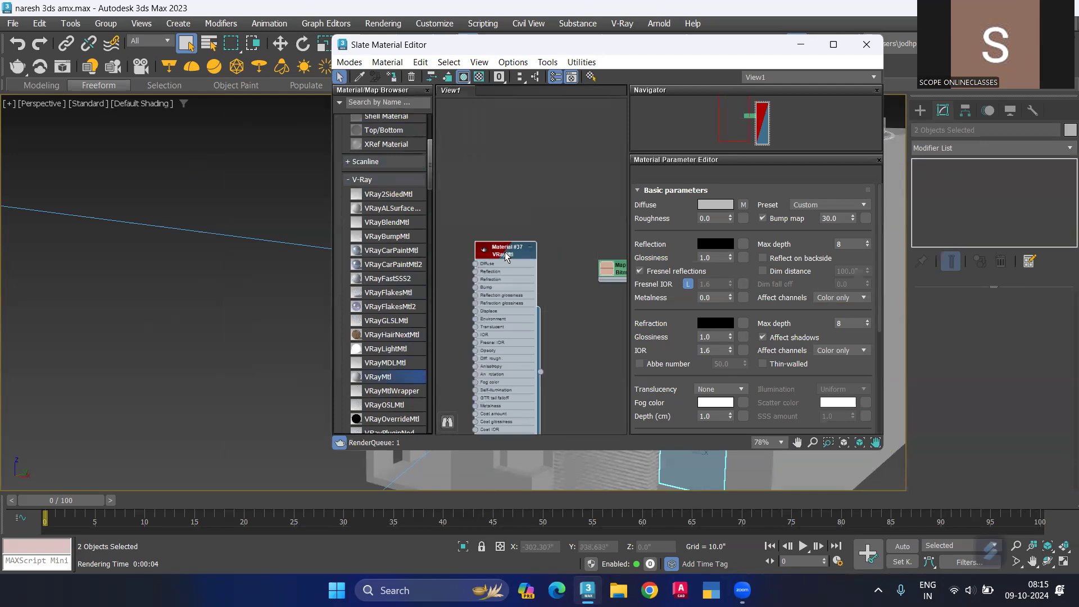
pyautogui.doubleClick(507, 255)
pyautogui.scroll(2, 506, 255)
pyautogui.rightClick(504, 256)
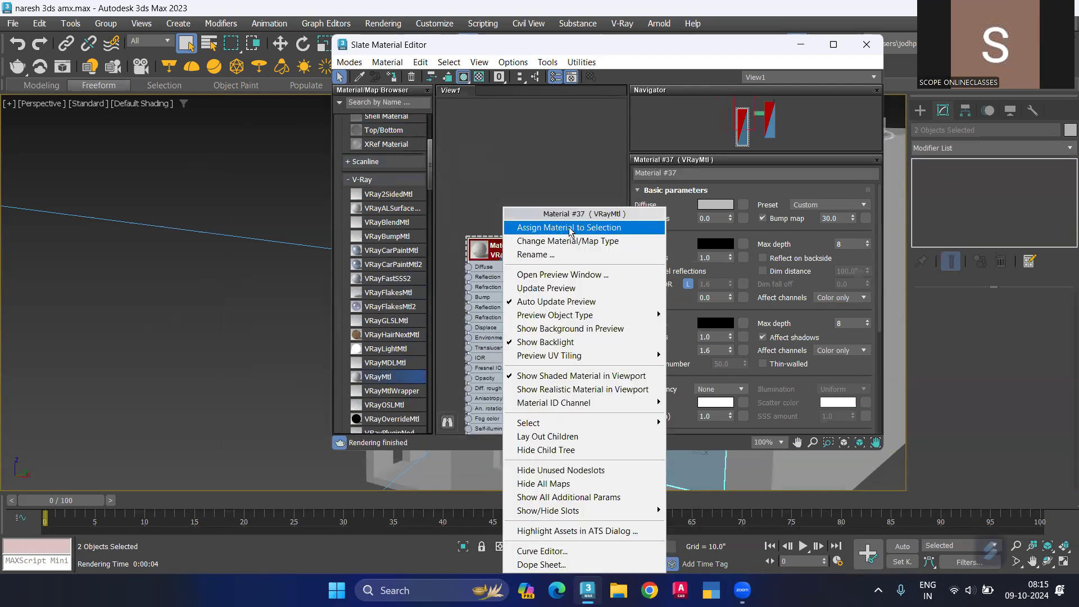
pyautogui.click(571, 231)
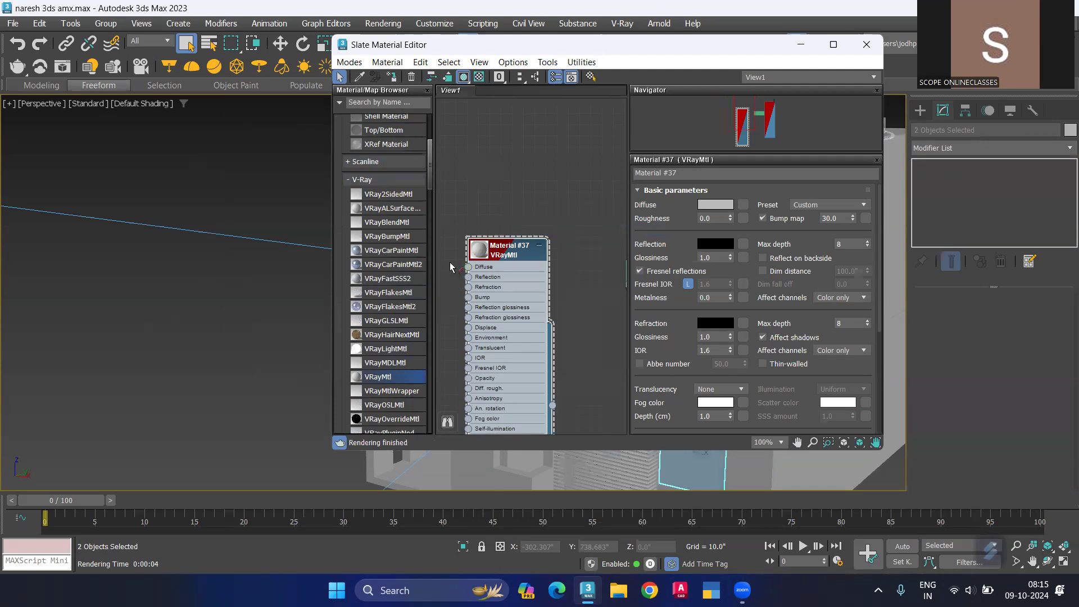
pyautogui.moveTo(508, 247)
pyautogui.mouseDown()
pyautogui.moveTo(586, 169)
pyautogui.moveTo(490, 239)
pyautogui.mouseUp()
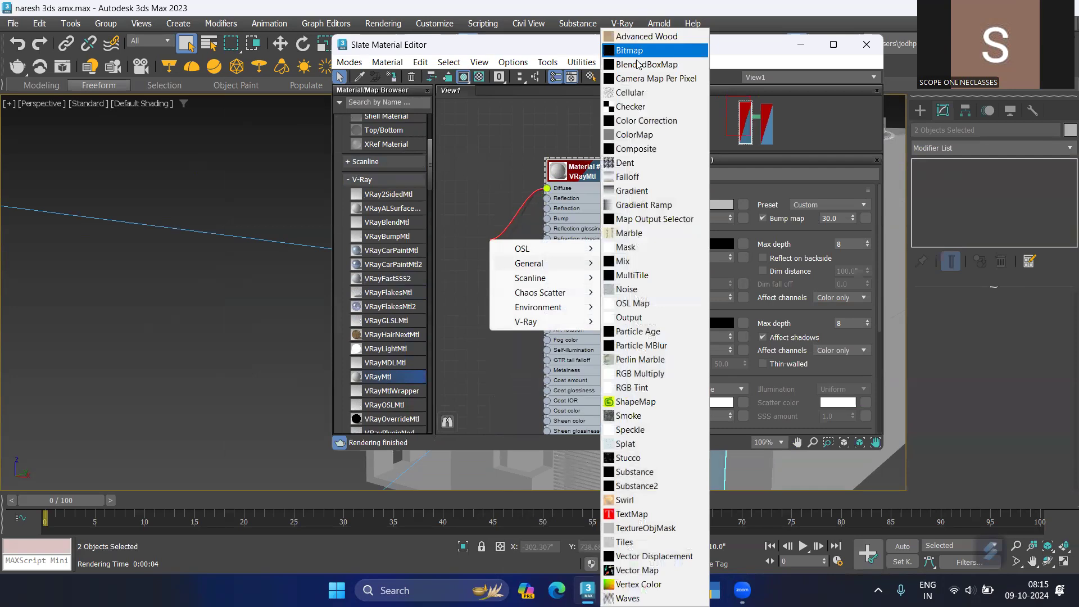
# Add a Bitmap to the Diffuse slot and browse to E:\Software\Material\maxmaterial.
pyautogui.click(638, 51)
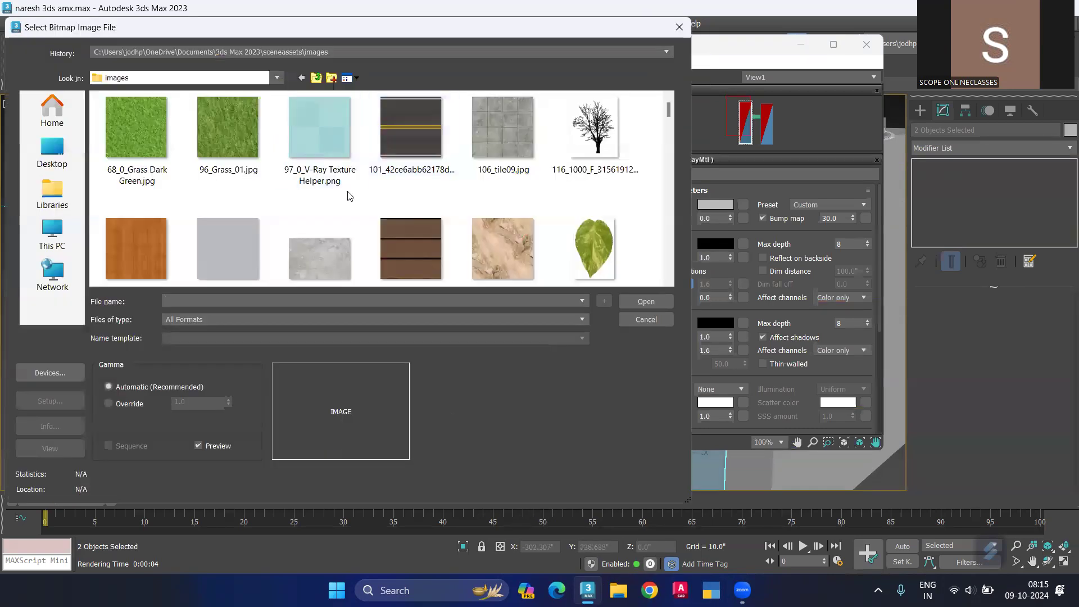
pyautogui.scroll(-3, 350, 196)
pyautogui.scroll(-3, 350, 196)
pyautogui.scroll(-3, 350, 195)
pyautogui.scroll(-3, 349, 195)
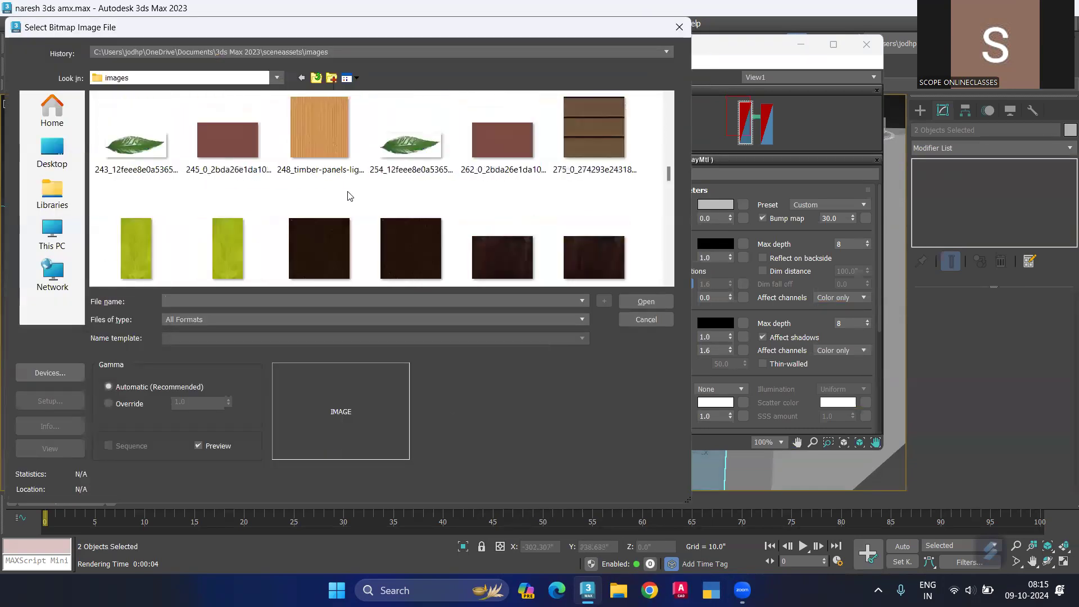
pyautogui.scroll(-3, 350, 196)
pyautogui.scroll(-3, 350, 195)
pyautogui.scroll(-3, 349, 195)
pyautogui.scroll(-3, 350, 195)
pyautogui.scroll(2, 350, 195)
pyautogui.scroll(5, 298, 98)
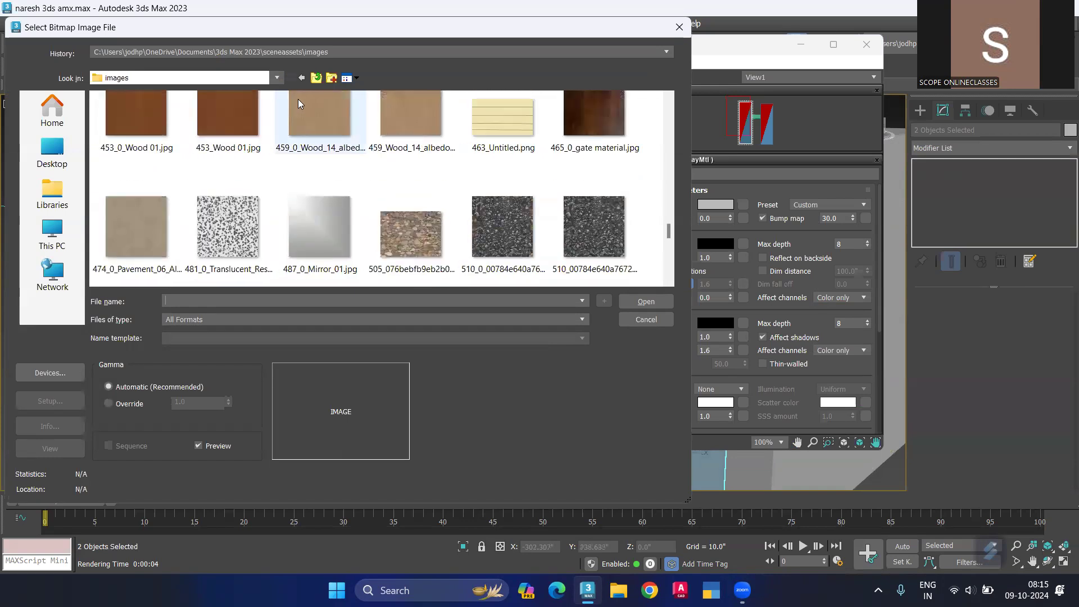
pyautogui.click(237, 76)
pyautogui.click(158, 250)
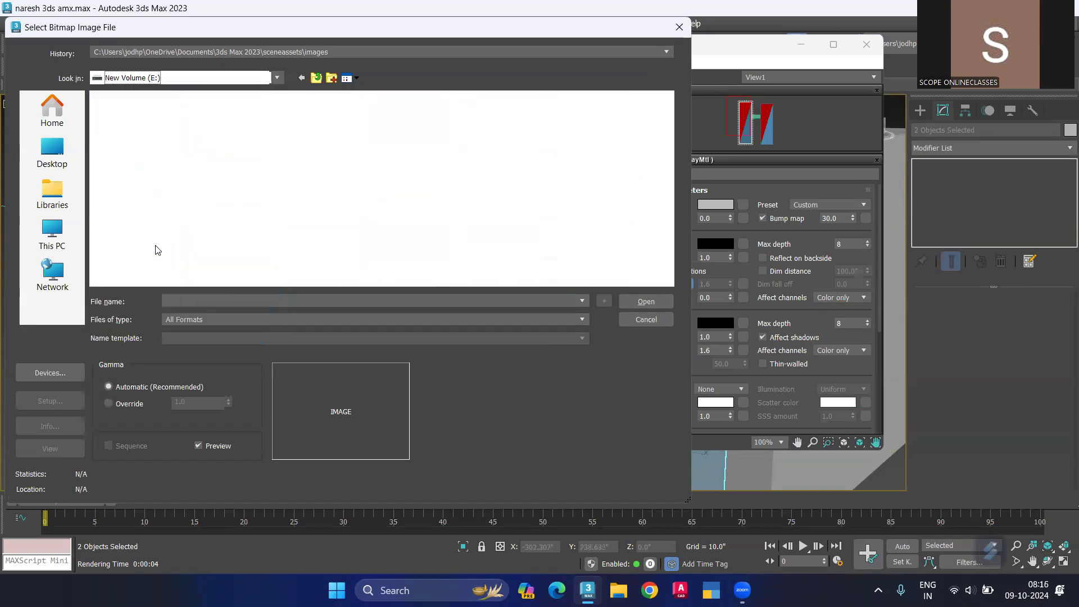
pyautogui.scroll(-5, 348, 168)
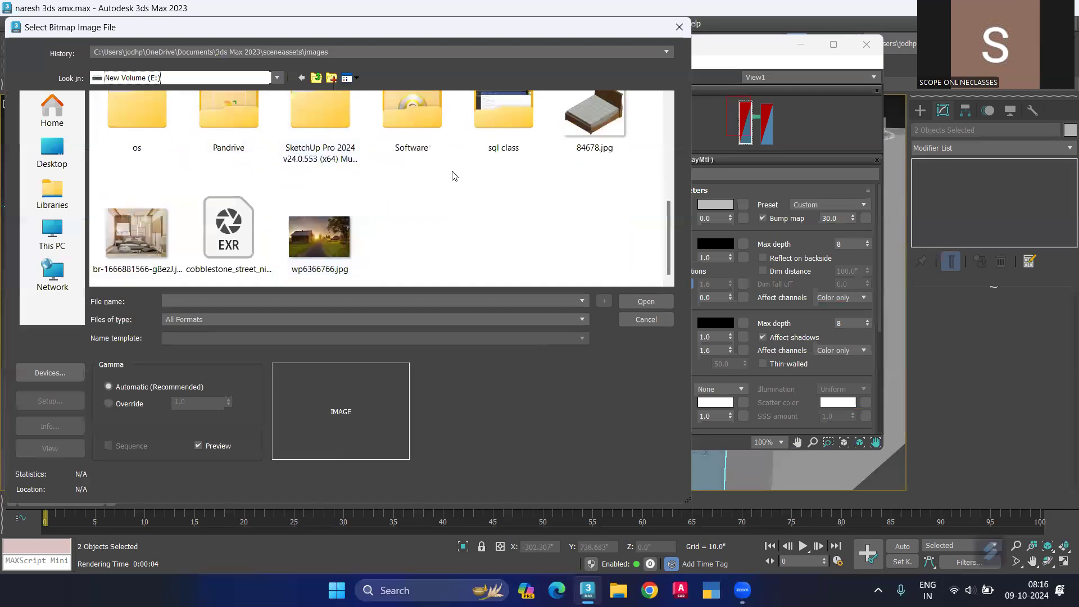
pyautogui.doubleClick(436, 115)
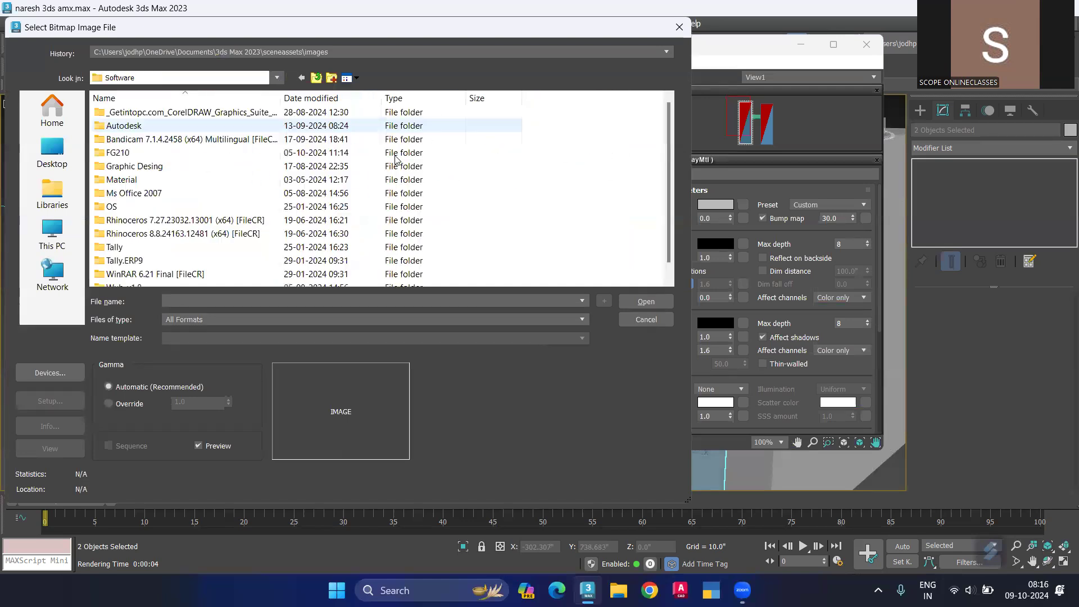
pyautogui.doubleClick(200, 179)
pyautogui.doubleClick(132, 126)
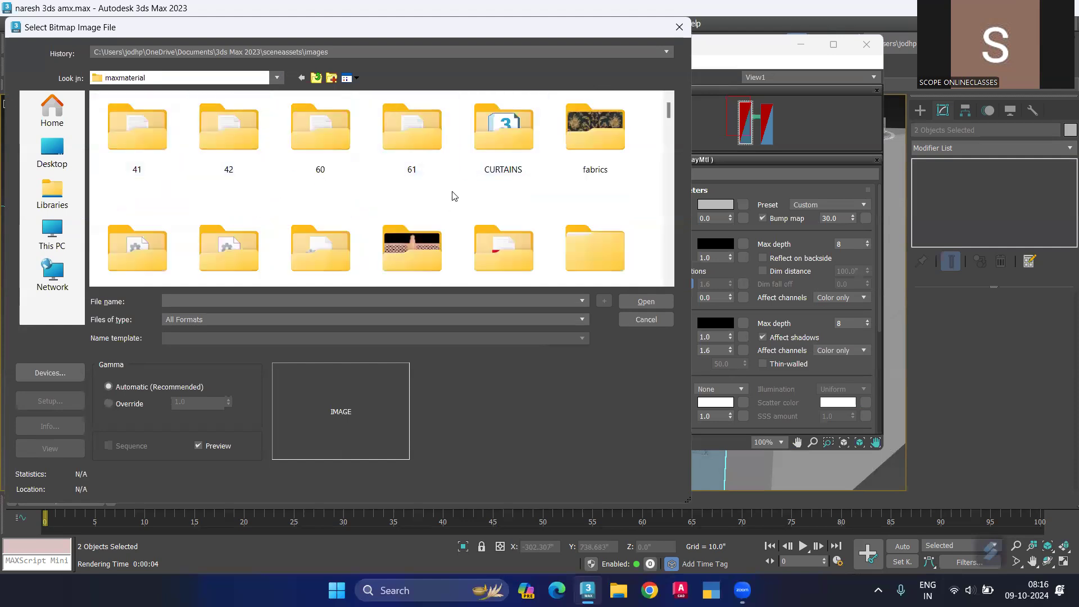
# Load win_CGI_09 (1).jpg as the window bitmap image.
pyautogui.scroll(-3, 454, 195)
pyautogui.scroll(-2, 454, 195)
pyautogui.scroll(-2, 454, 195)
pyautogui.scroll(-2, 453, 194)
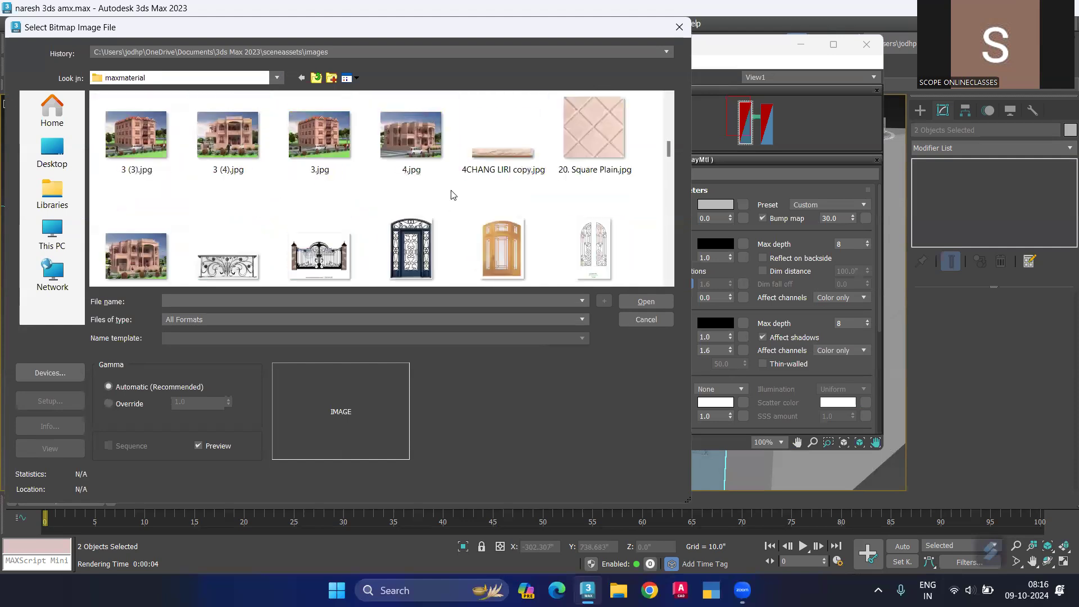
pyautogui.scroll(-2, 453, 195)
pyautogui.scroll(-2, 453, 195)
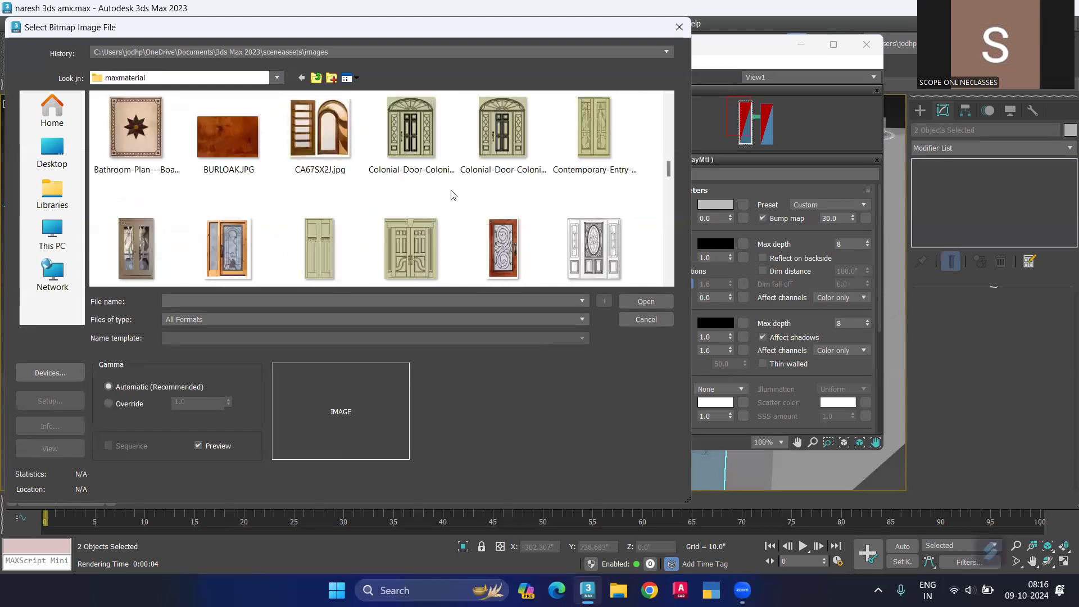
pyautogui.scroll(-2, 453, 194)
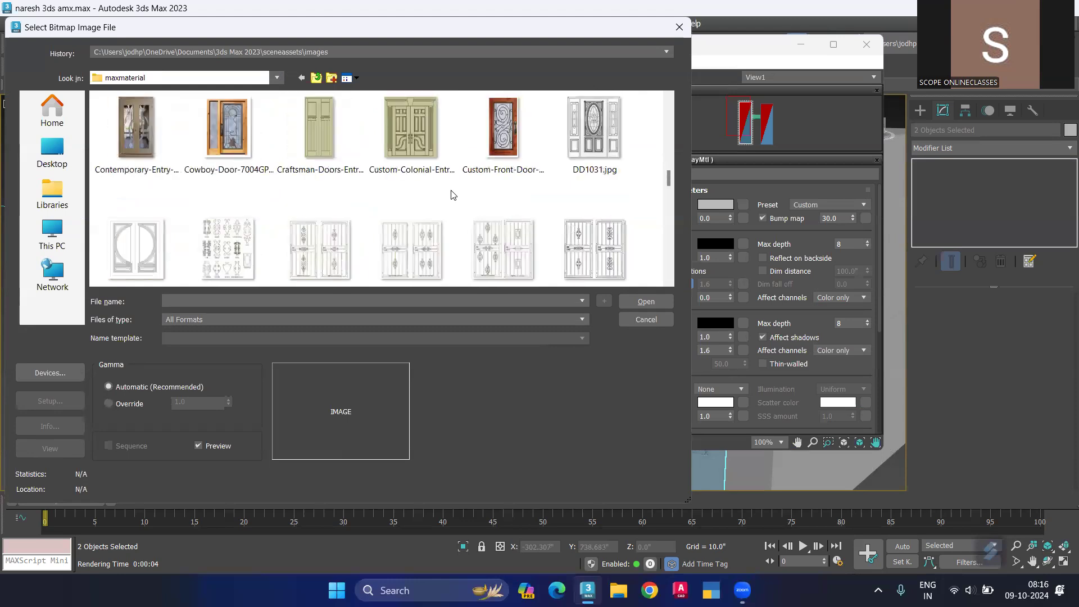
pyautogui.scroll(-2, 453, 194)
pyautogui.scroll(-2, 453, 195)
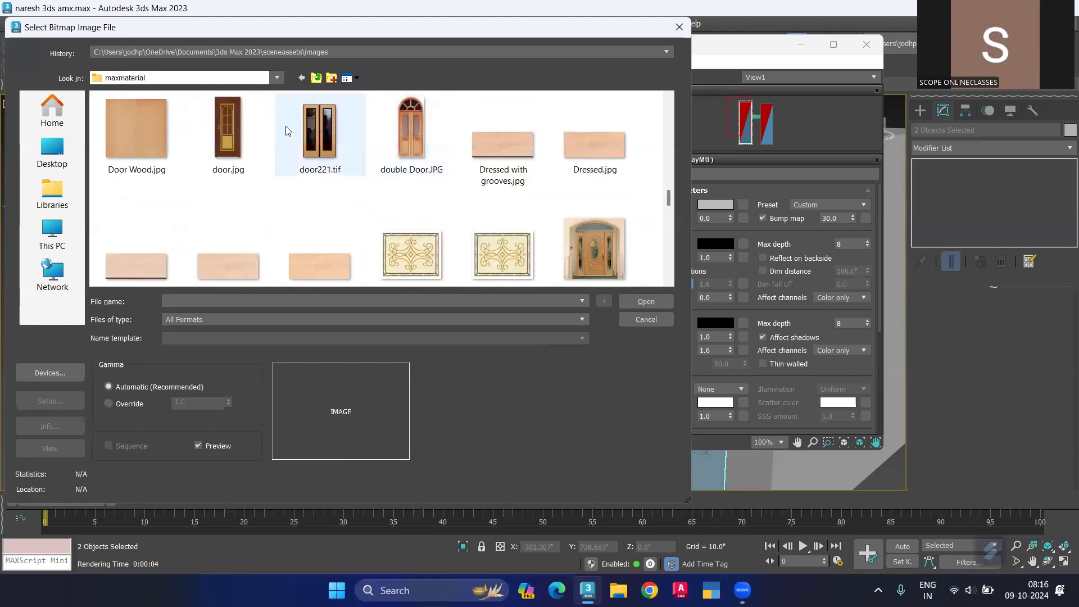
pyautogui.scroll(-2, 347, 196)
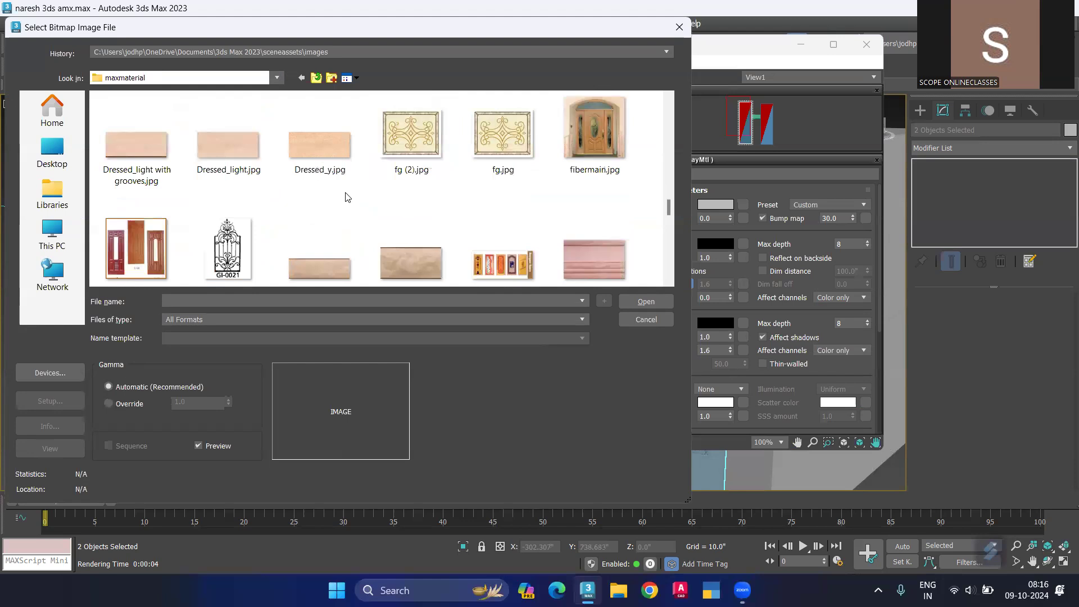
pyautogui.scroll(-2, 349, 179)
pyautogui.scroll(-2, 348, 180)
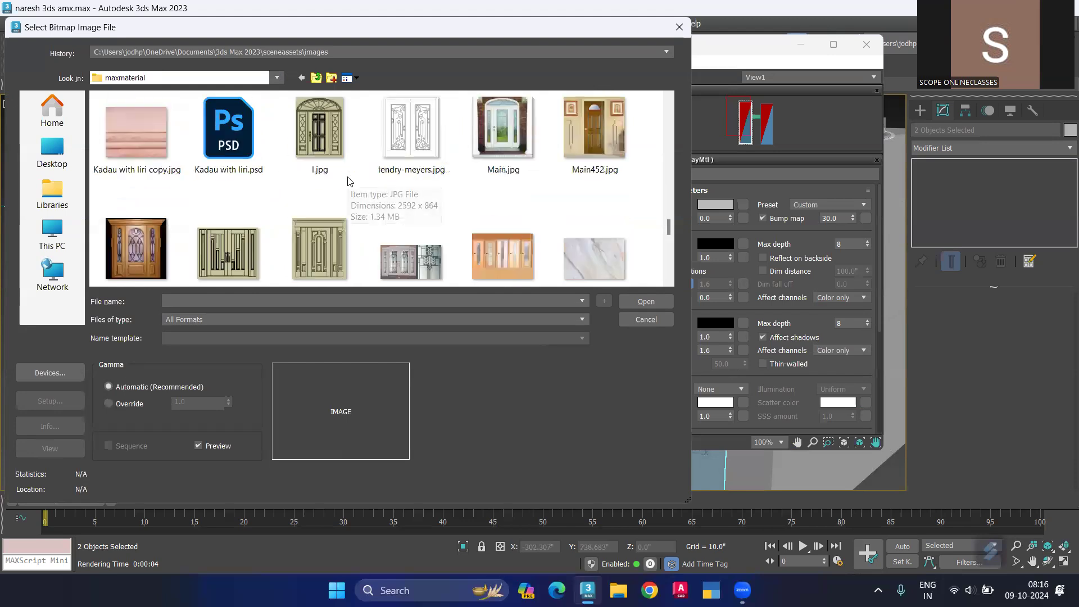
pyautogui.scroll(-2, 348, 179)
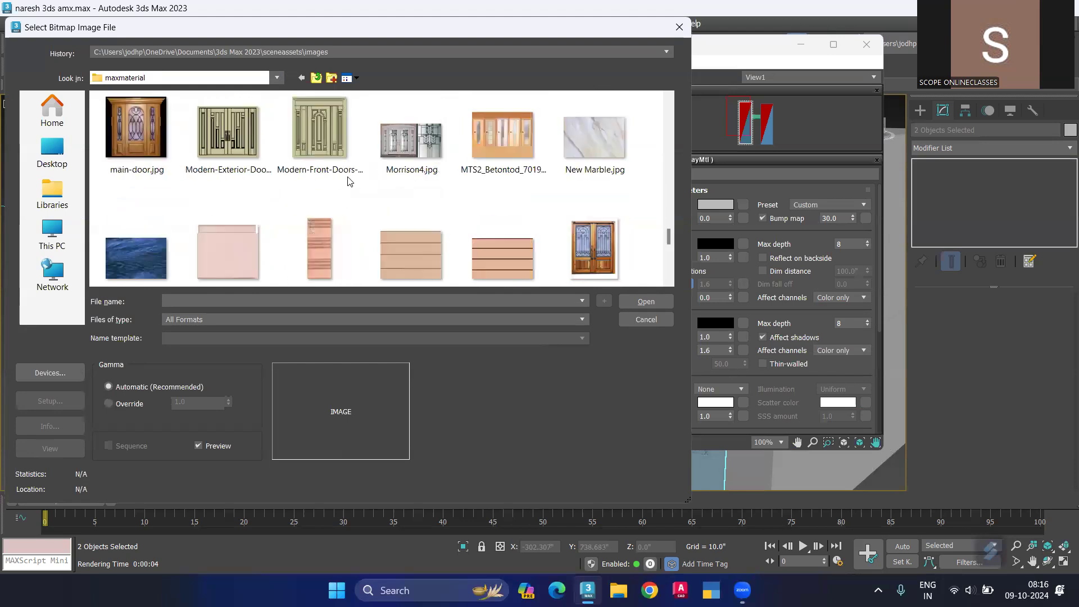
pyautogui.scroll(-2, 348, 179)
pyautogui.scroll(-2, 349, 180)
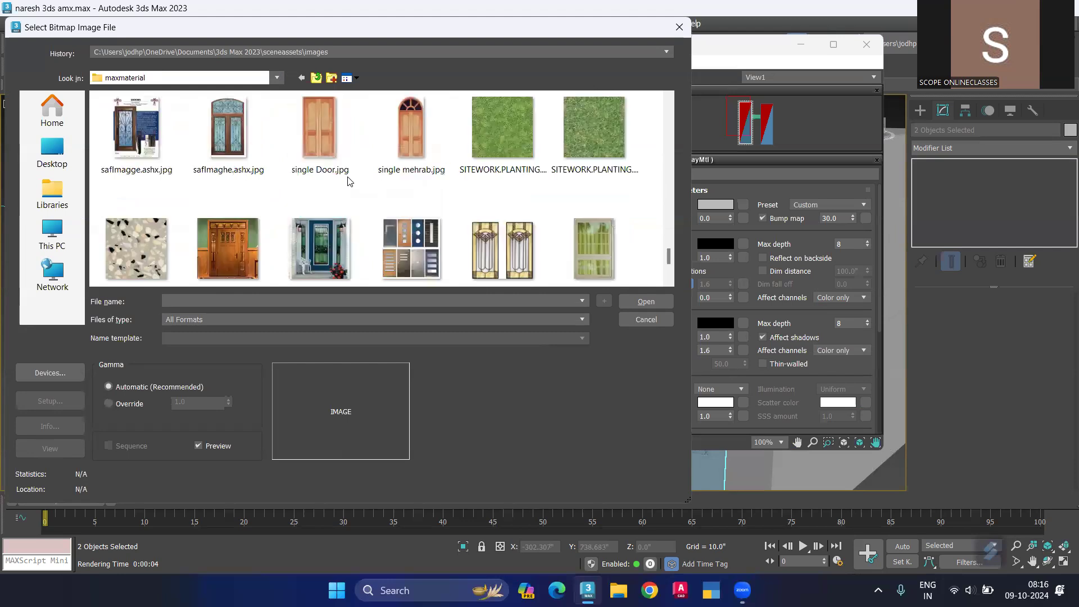
pyautogui.scroll(-2, 348, 180)
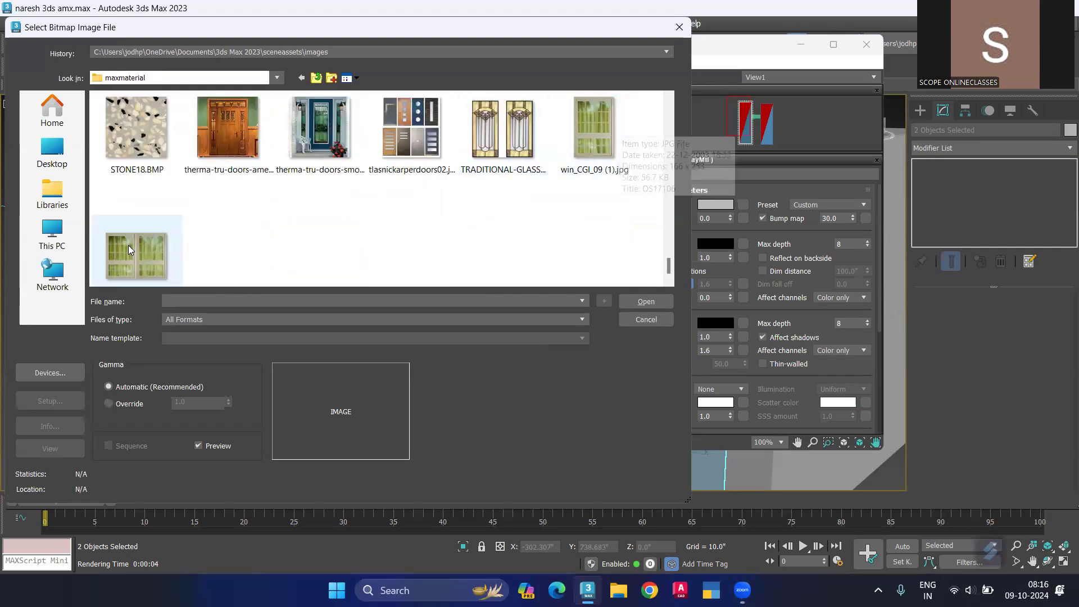
pyautogui.click(587, 123)
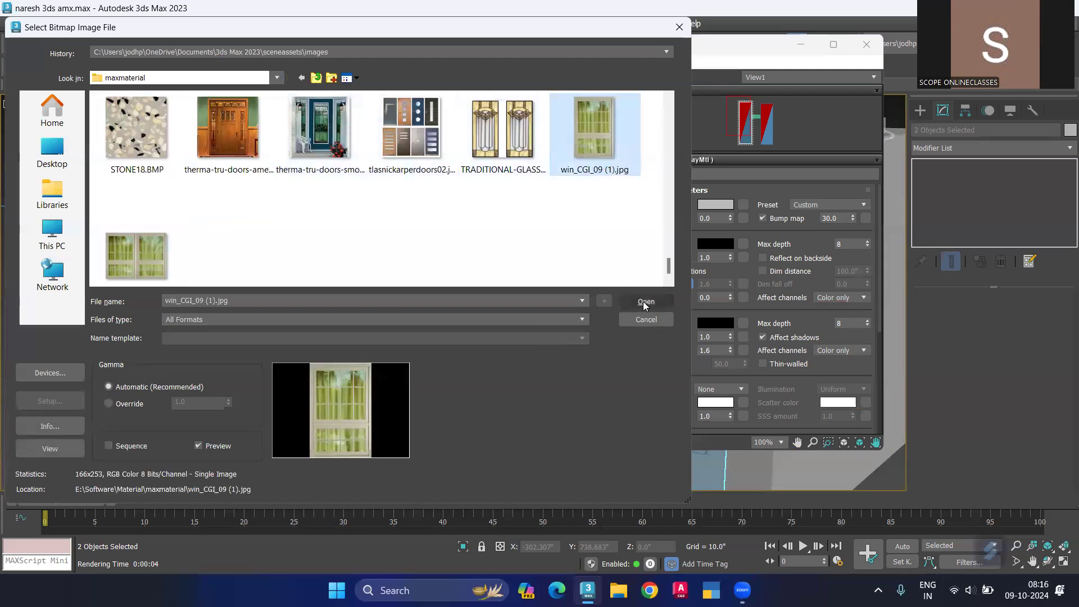
pyautogui.click(643, 301)
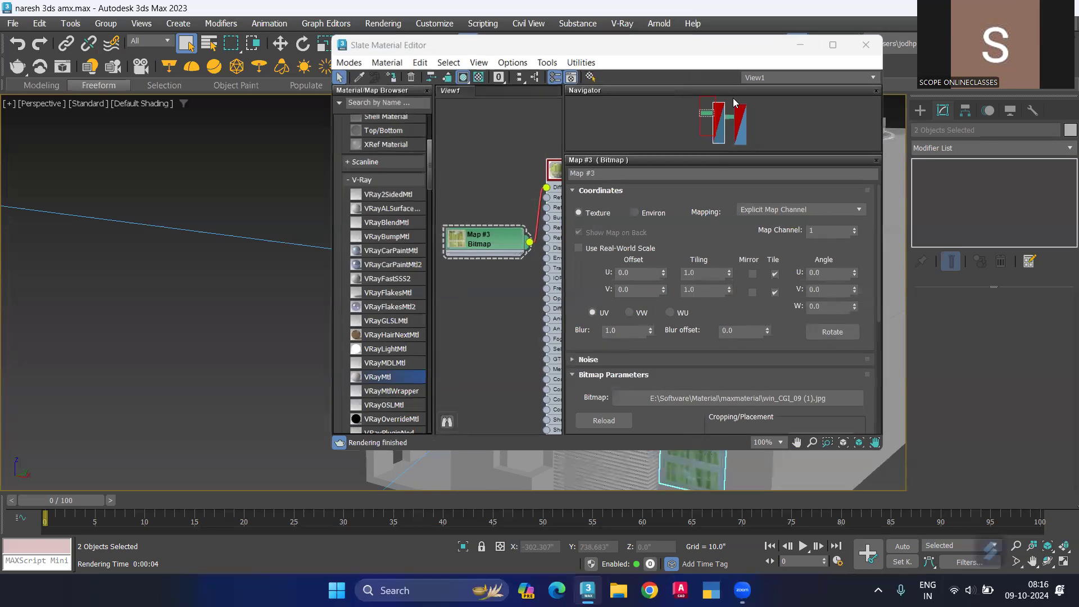
# Minimize the material editor, frame the window, and select only Plane001 for a modifier.
pyautogui.click(798, 44)
pyautogui.scroll(3, 697, 307)
pyautogui.scroll(2, 696, 308)
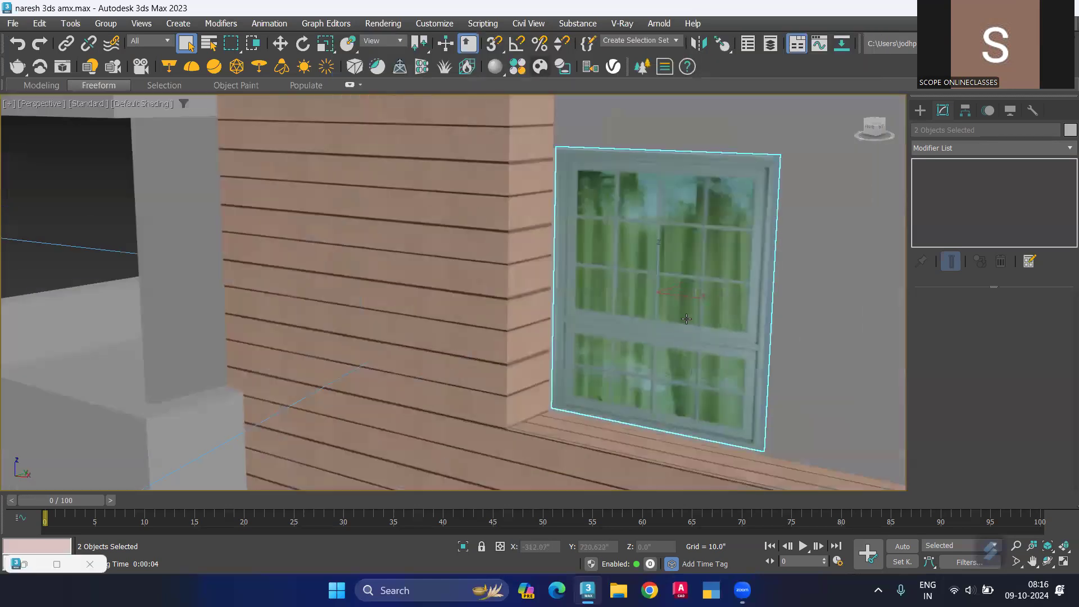
pyautogui.scroll(2, 672, 308)
pyautogui.moveTo(673, 309); pyautogui.dragTo(669, 303, button='middle')
pyautogui.scroll(-2, 665, 300)
pyautogui.scroll(2, 692, 214)
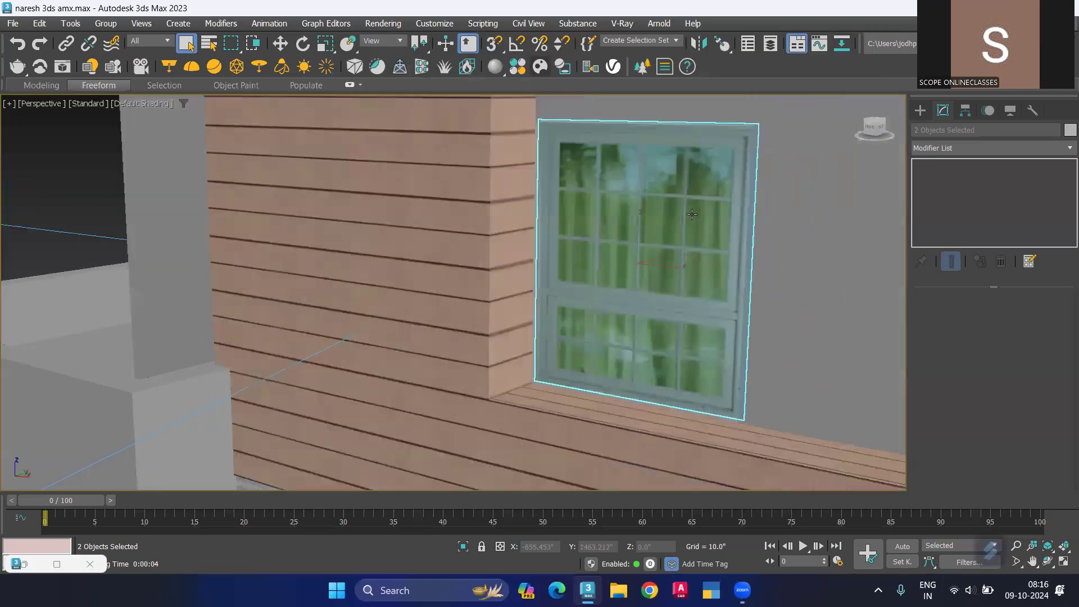
pyautogui.click(690, 213)
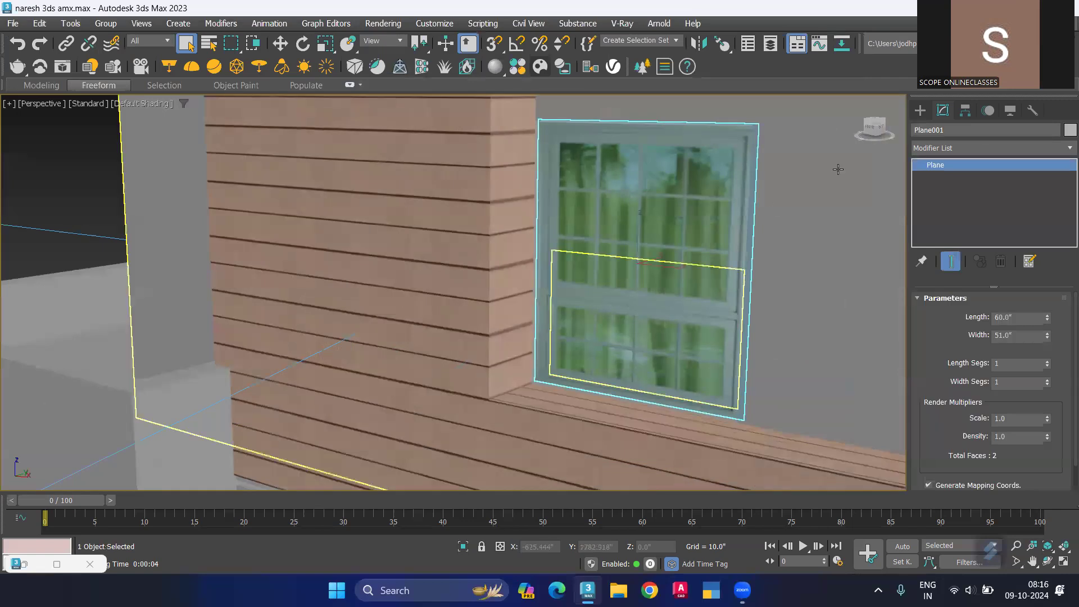
pyautogui.click(962, 145)
pyautogui.write('u')
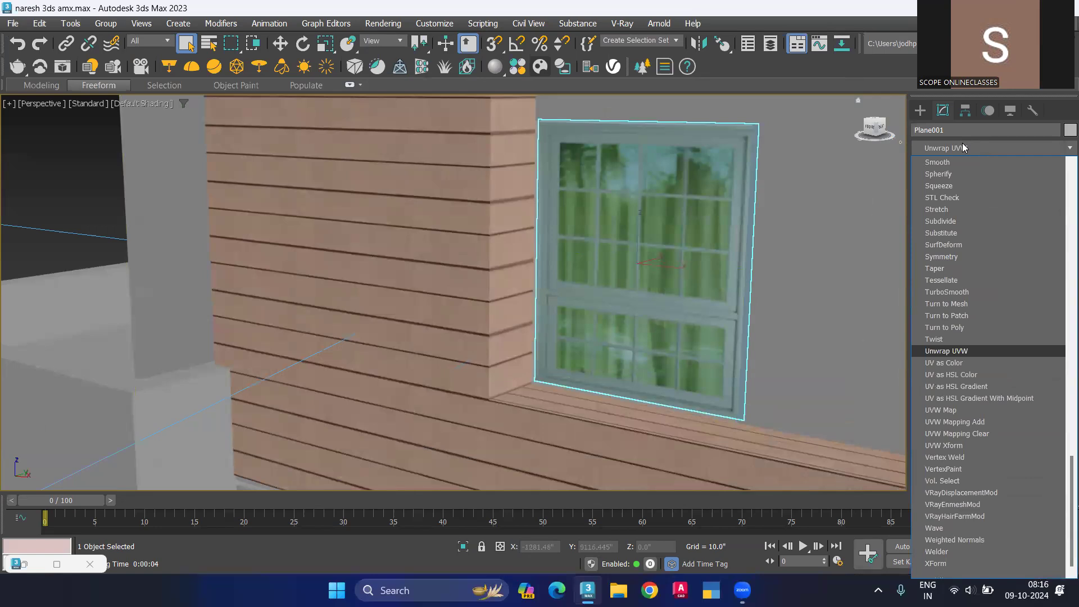
# Add a planar UVW Map modifier to Plane001 with Length 60 and Width 51.
pyautogui.click(952, 412)
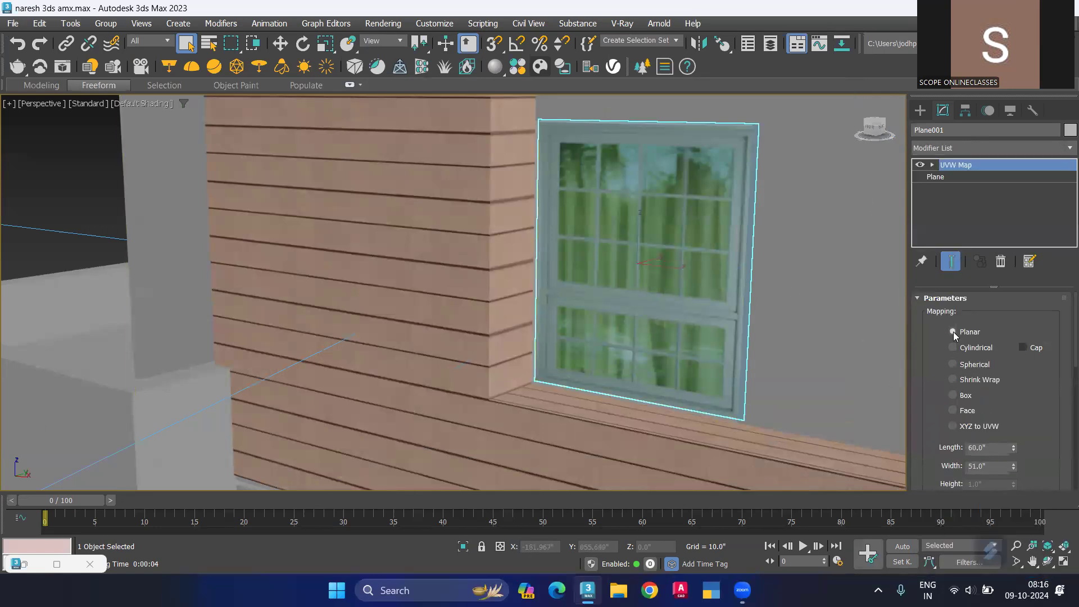
pyautogui.scroll(-2, 1039, 445)
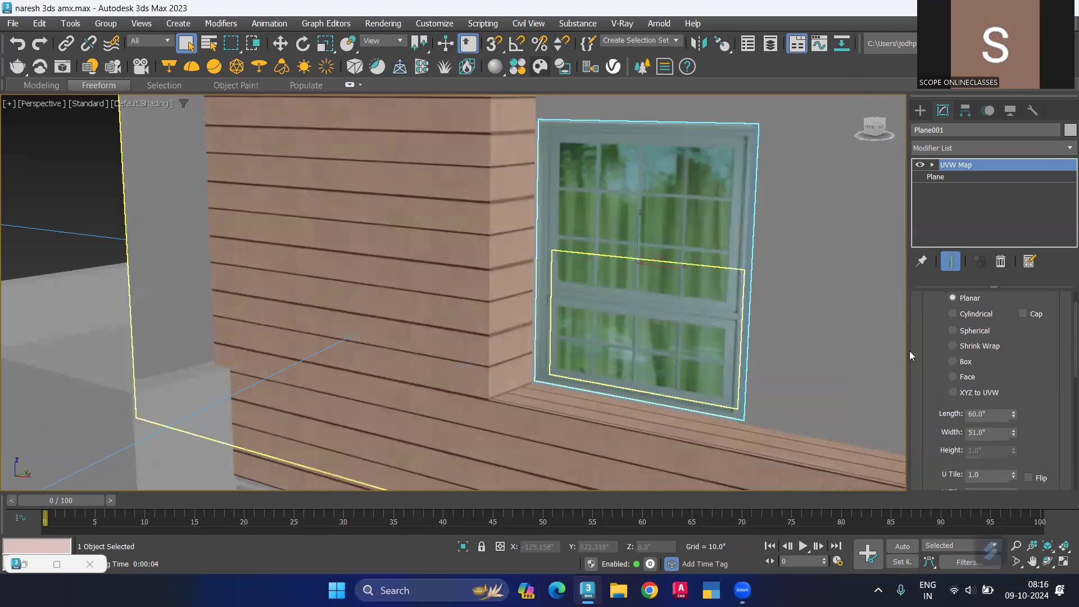
pyautogui.moveTo(1014, 416)
pyautogui.mouseDown()
pyautogui.moveTo(1022, 385)
pyautogui.moveTo(1017, 416)
pyautogui.mouseUp()
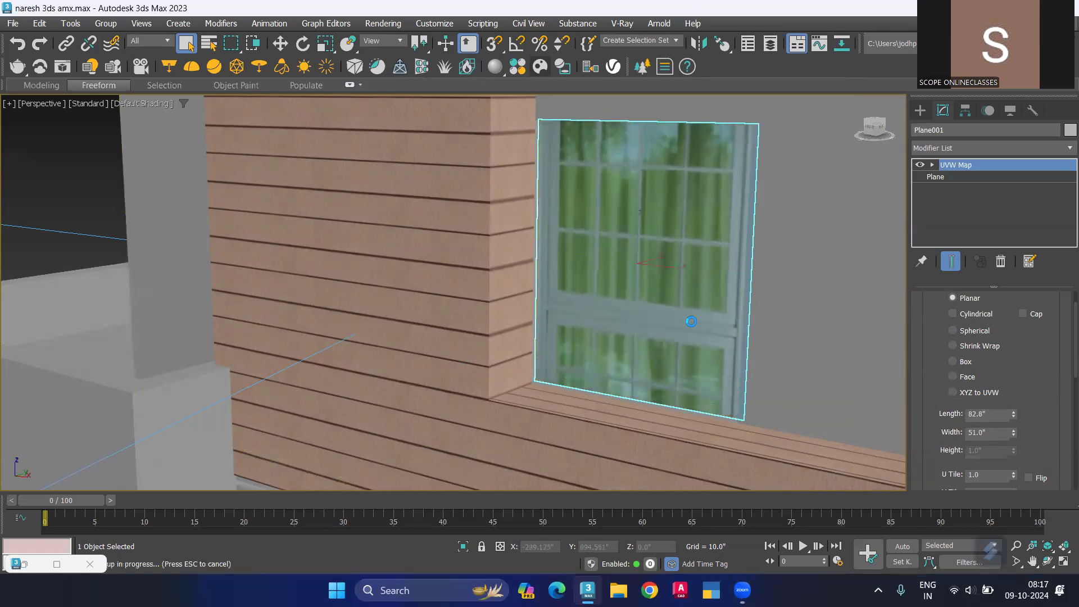
pyautogui.doubleClick(978, 414)
pyautogui.write('60')
pyautogui.press('Return')
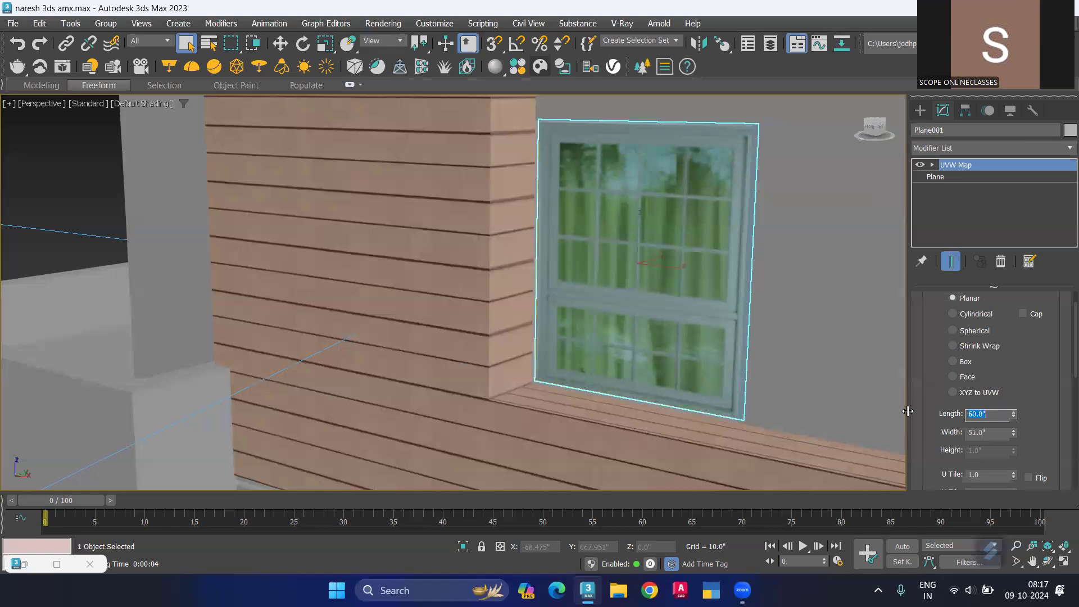
pyautogui.doubleClick(996, 430)
pyautogui.write('4')
pyautogui.click(1037, 430)
# Set the UVW Map U and V tiling to 1.0.
pyautogui.moveTo(683, 335); pyautogui.dragTo(680, 344, button='middle')
pyautogui.scroll(-2, 1051, 419)
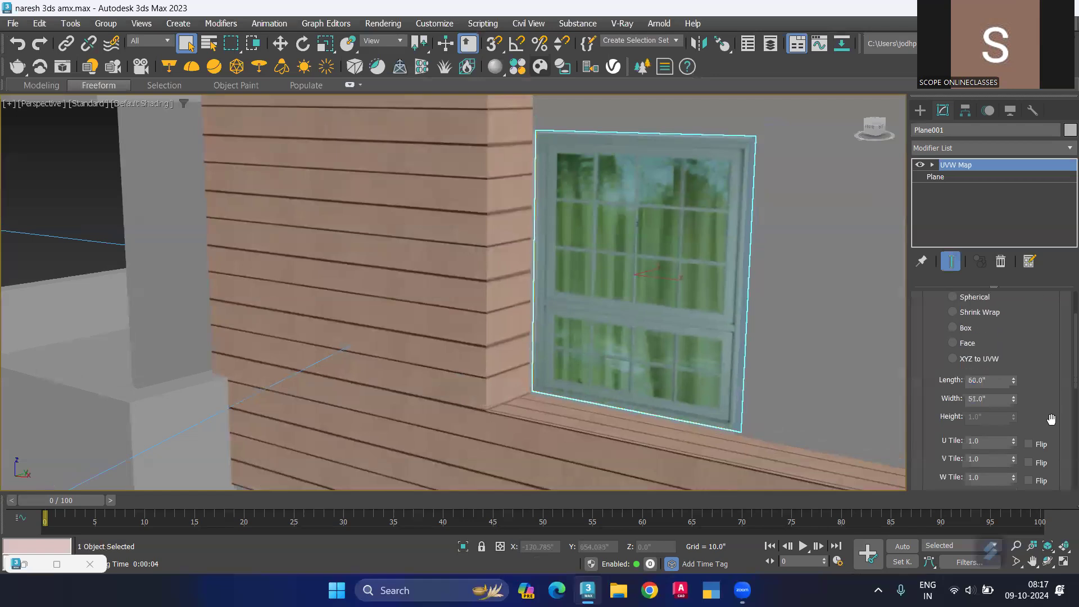
pyautogui.moveTo(1014, 442); pyautogui.dragTo(1016, 441)
pyautogui.hotkey('ctrl', 'z')
pyautogui.click(1016, 465)
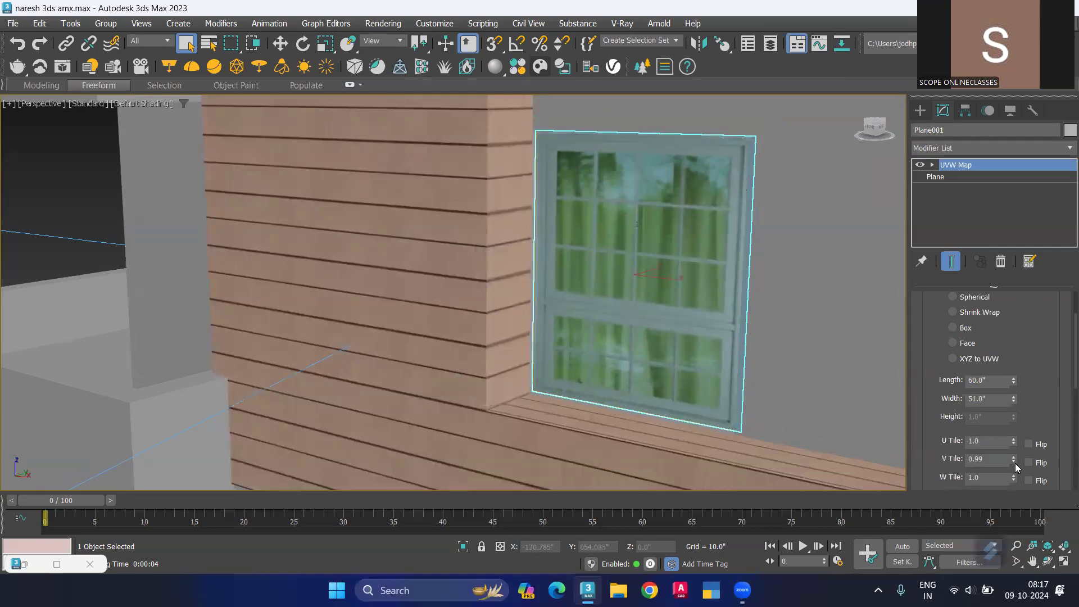
pyautogui.moveTo(1015, 462); pyautogui.dragTo(1034, 498)
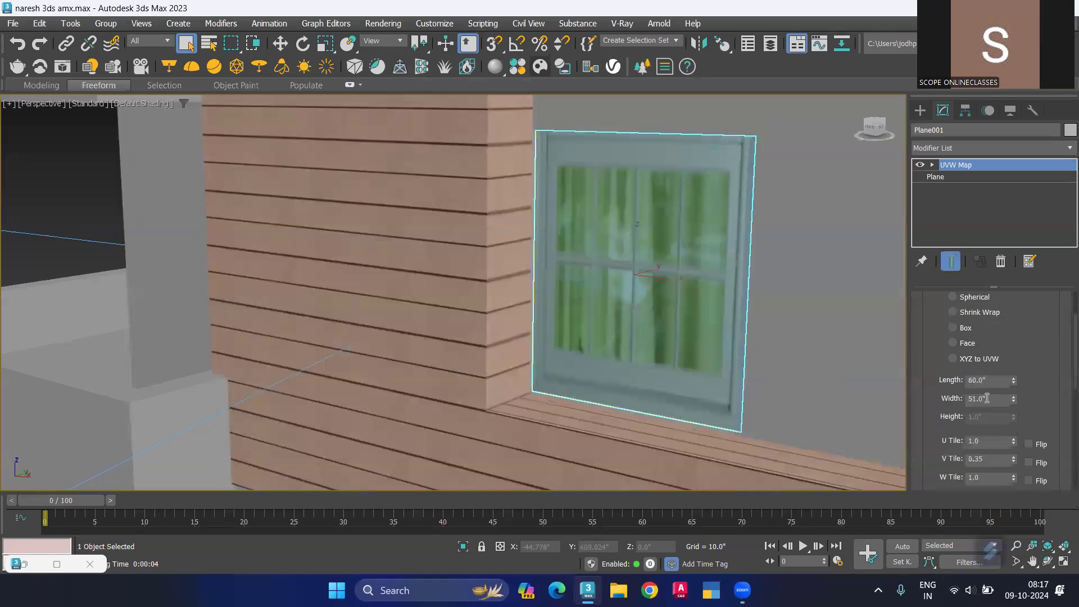
pyautogui.doubleClick(989, 458)
pyautogui.write('1.05')
pyautogui.press('Return')
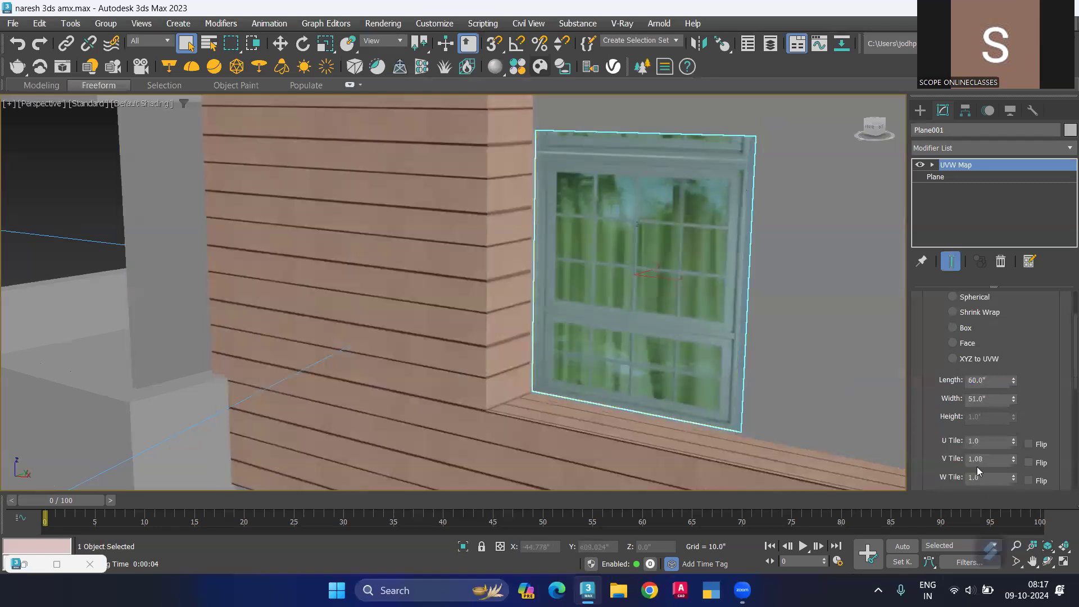
pyautogui.doubleClick(989, 459)
pyautogui.write('1.0')
pyautogui.press('Return')
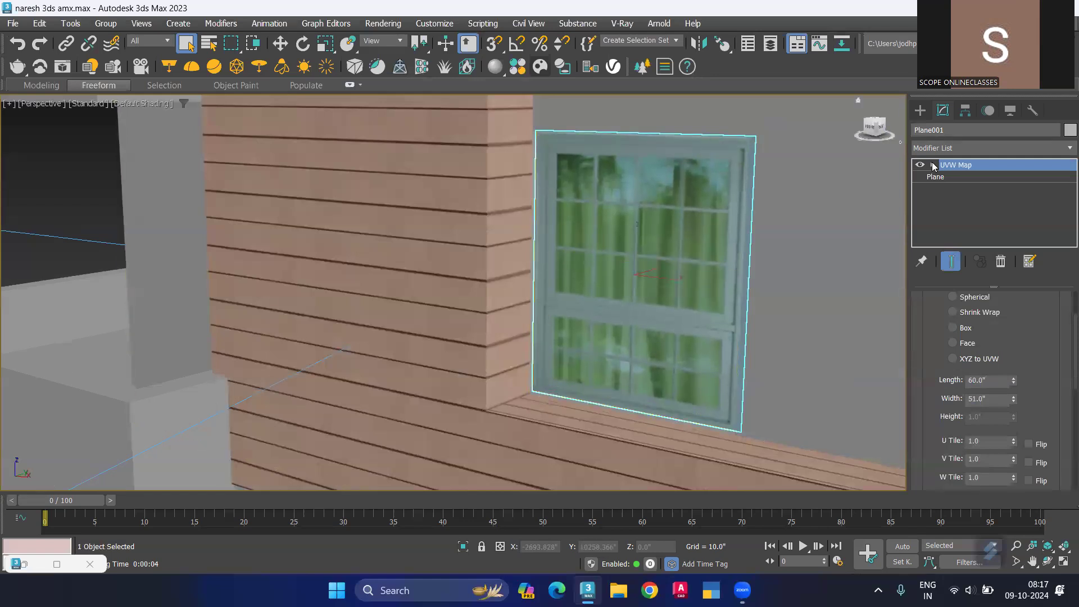
# Move the UVW Map gizmo along Z to realign the window image on Plane001.
pyautogui.click(931, 167)
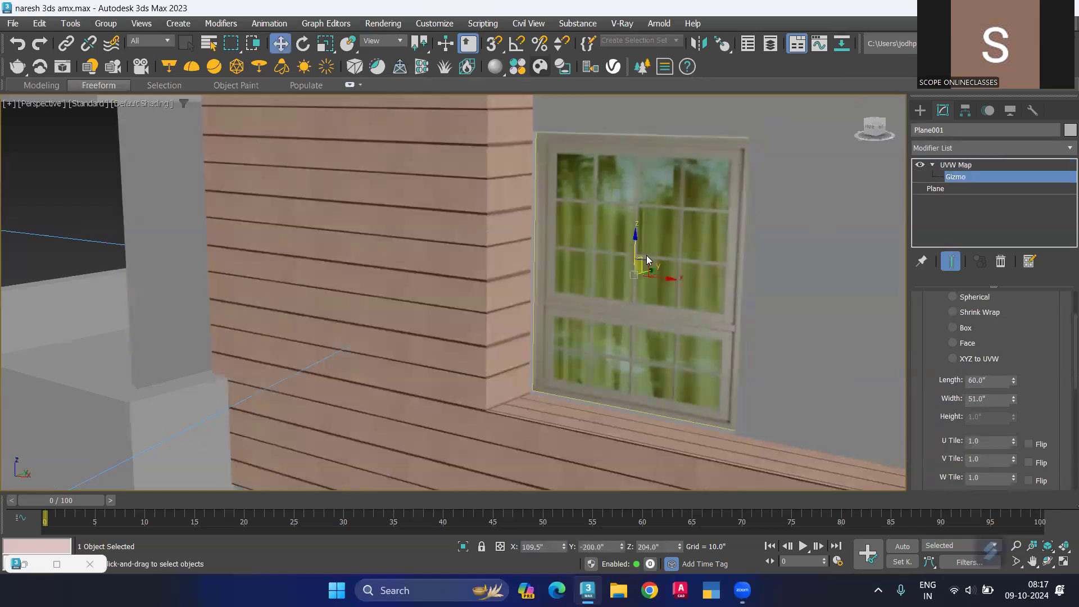
pyautogui.moveTo(637, 236)
pyautogui.mouseDown()
pyautogui.moveTo(636, 281)
pyautogui.moveTo(638, 239)
pyautogui.mouseUp()
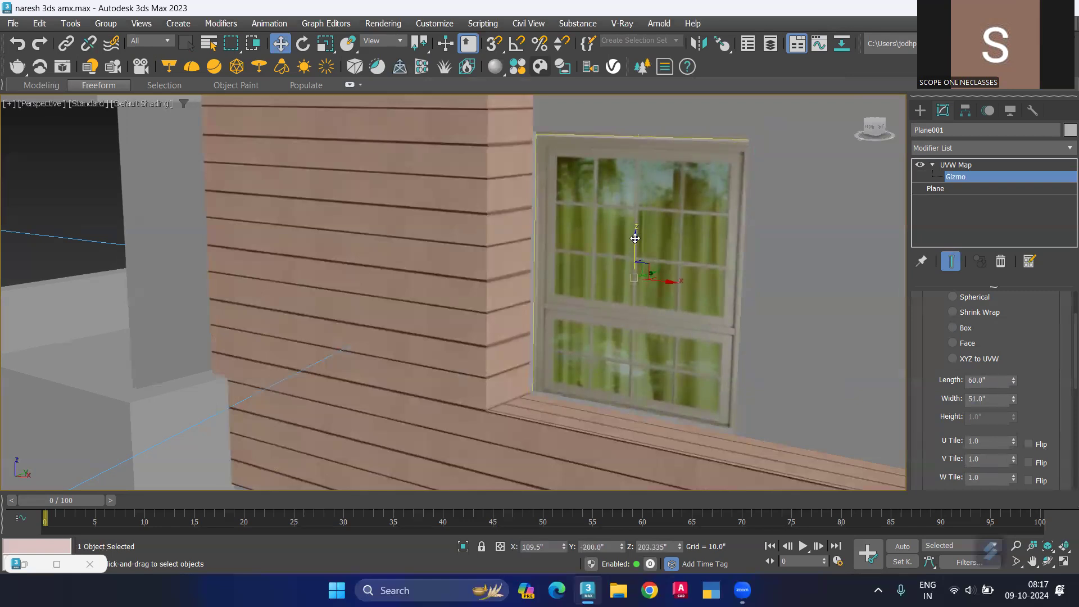
pyautogui.moveTo(635, 237); pyautogui.dragTo(635, 233)
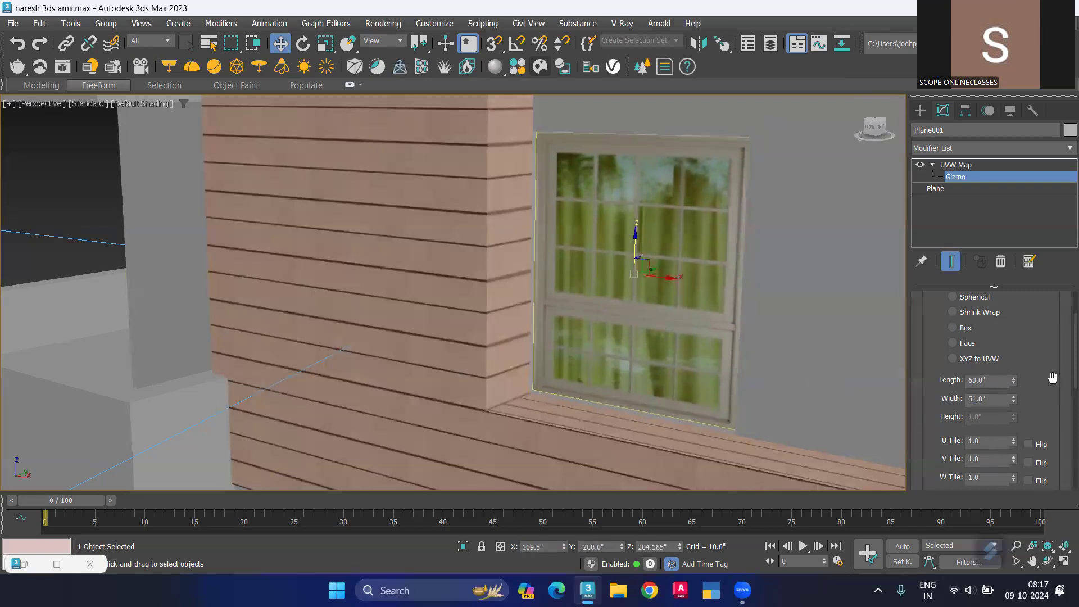
pyautogui.click(955, 165)
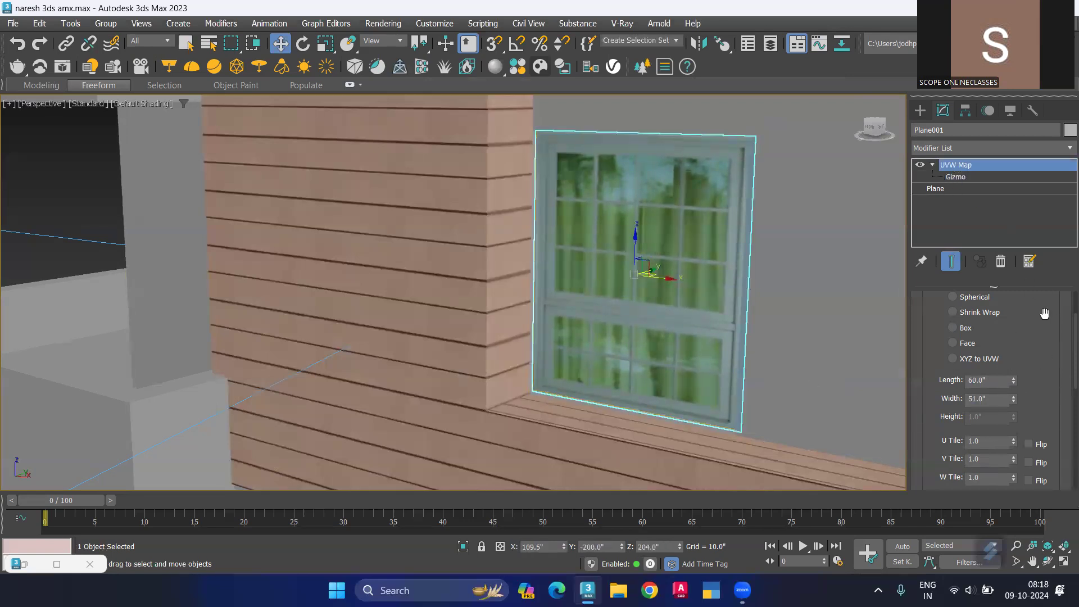
# Copy Plane001's UVW Map modifier onto the lower window plane Plane002, then deselect all.
pyautogui.scroll(-5, 645, 293)
pyautogui.scroll(2, 645, 293)
pyautogui.scroll(3, 643, 314)
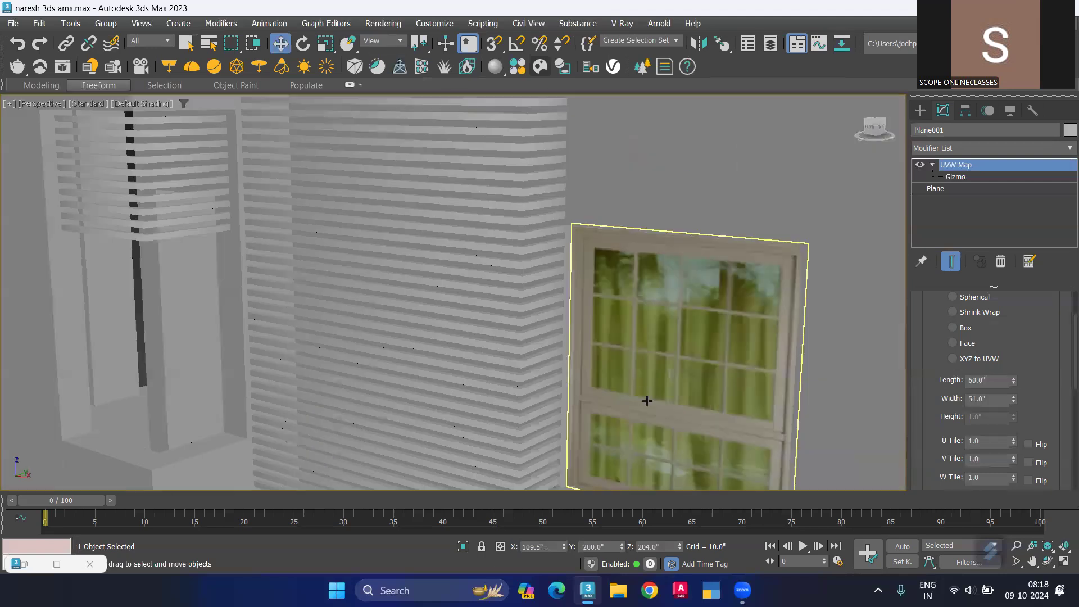
pyautogui.scroll(1, 643, 340)
pyautogui.scroll(1, 681, 344)
pyautogui.scroll(-3, 681, 345)
pyautogui.scroll(-1, 673, 427)
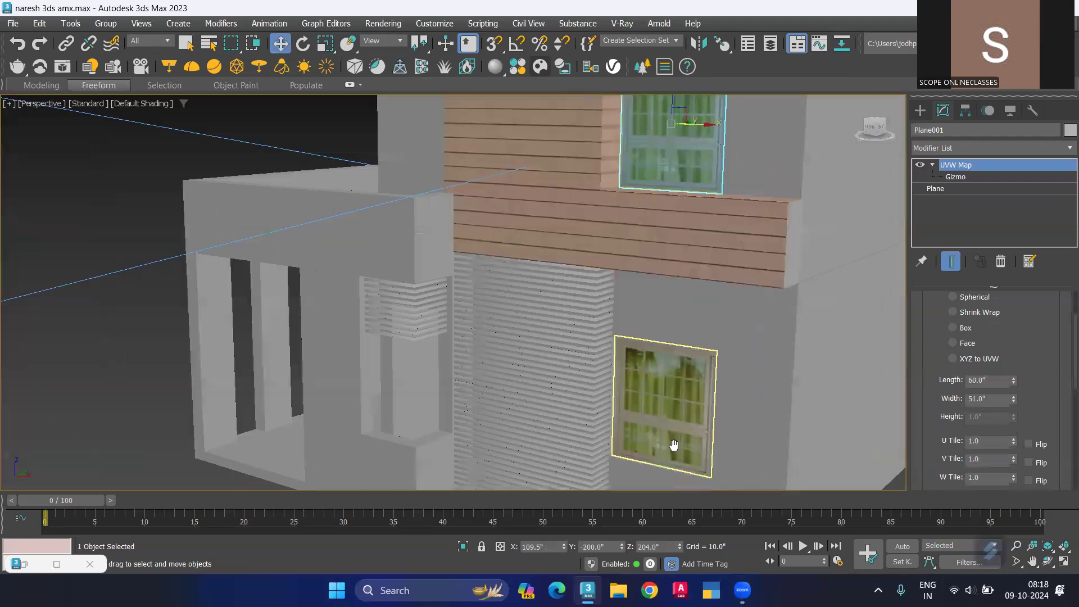
pyautogui.scroll(-1, 673, 445)
pyautogui.click(674, 396)
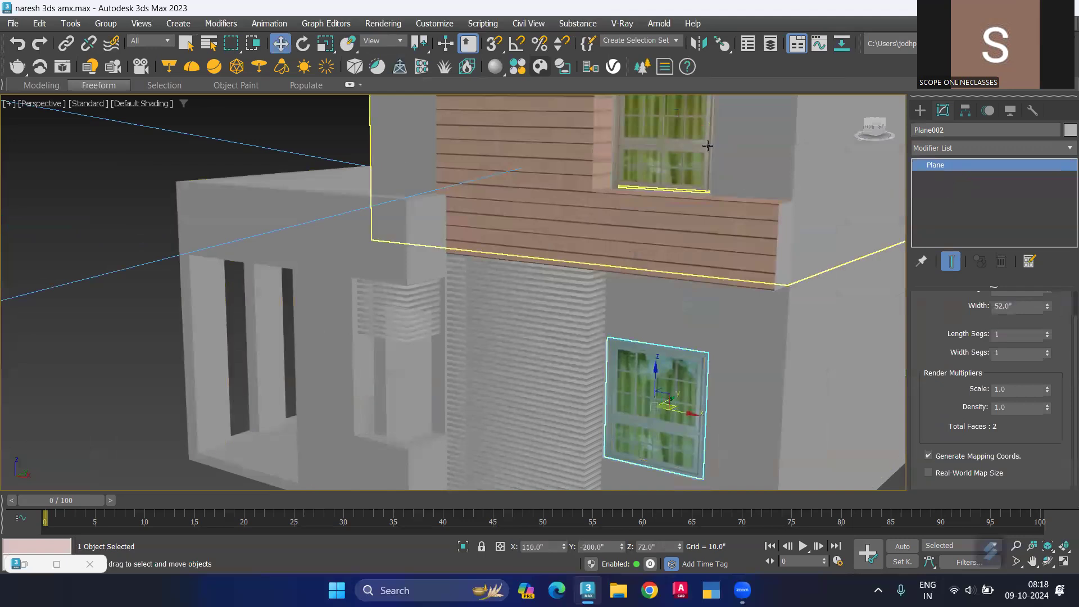
pyautogui.hotkey('ctrl', 'z')
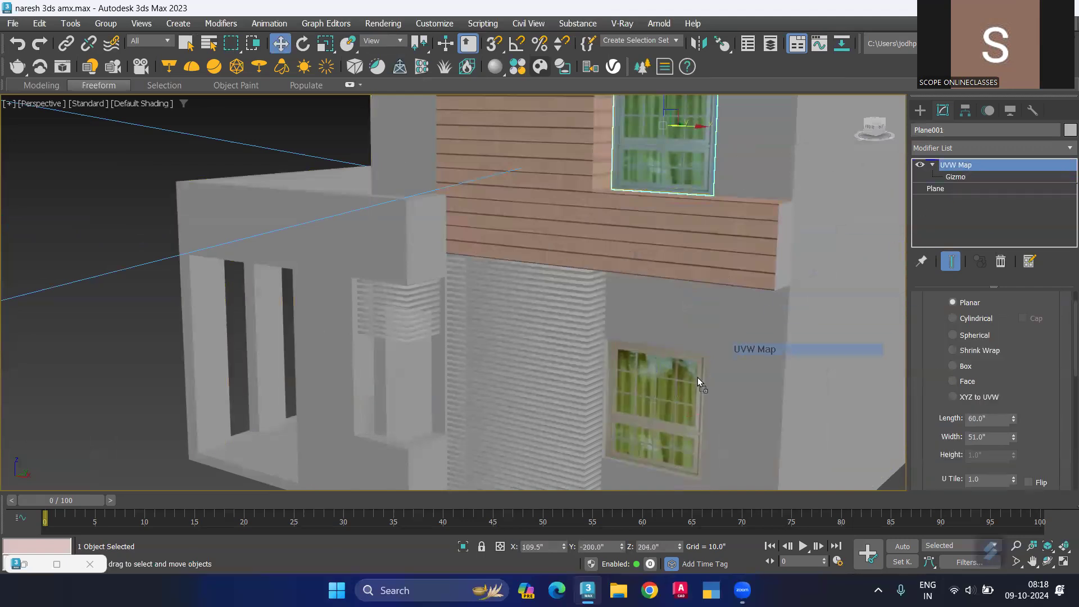
pyautogui.moveTo(973, 163); pyautogui.dragTo(672, 402)
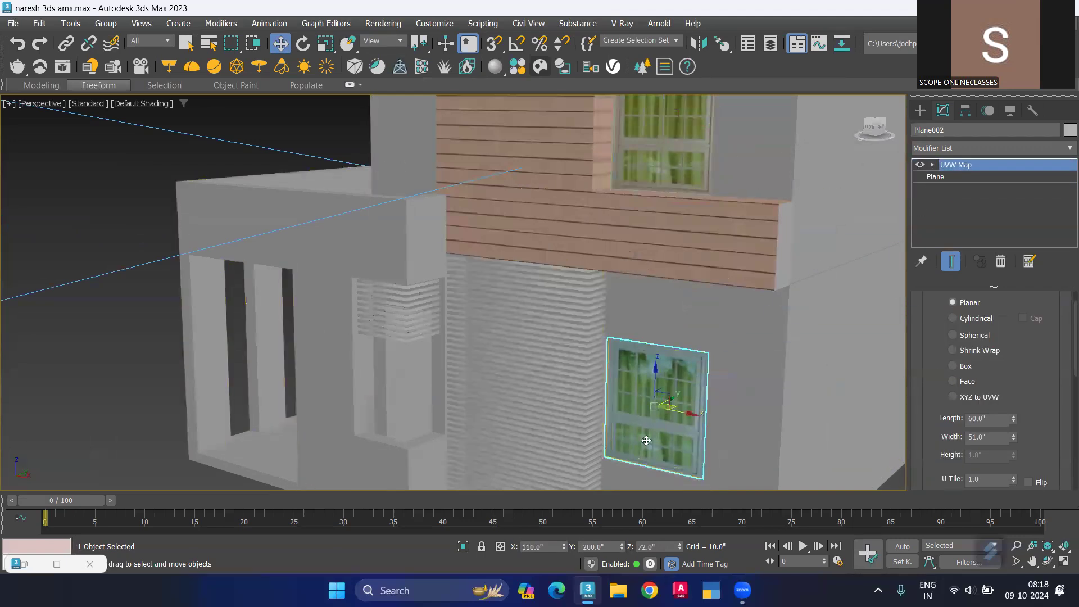
pyautogui.moveTo(647, 416); pyautogui.dragTo(646, 362, button='middle')
pyautogui.click(45, 337)
pyautogui.scroll(-2, 150, 380)
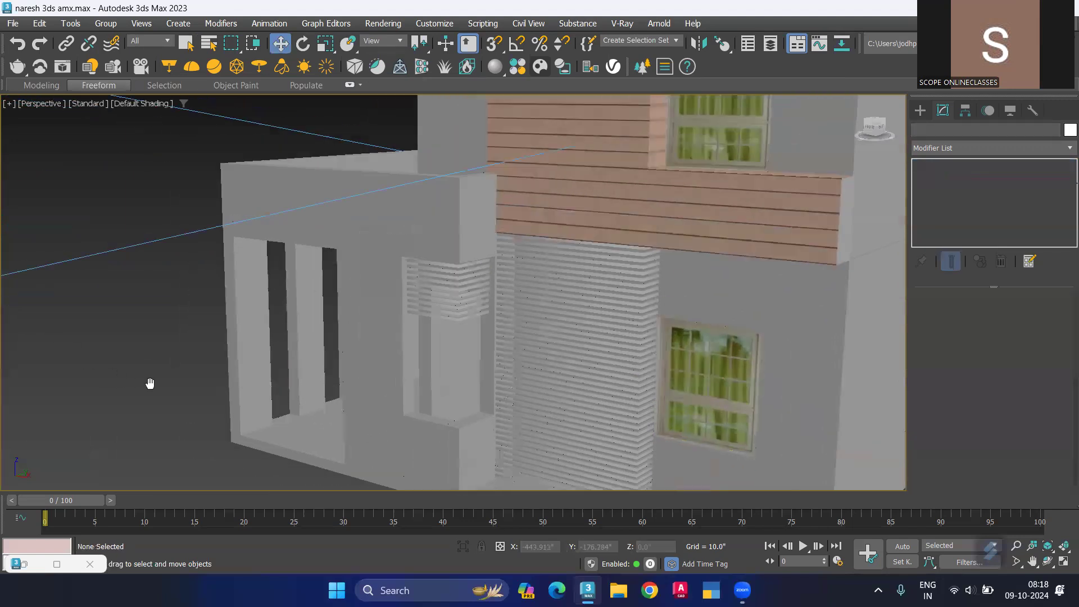
pyautogui.scroll(-2, 129, 365)
pyautogui.scroll(-4, 116, 357)
pyautogui.moveTo(288, 344)
pyautogui.keyDown('alt'); pyautogui.mouseDown(button='middle')
pyautogui.moveTo(388, 297)
pyautogui.moveTo(452, 285)
pyautogui.mouseUp(button='middle'); pyautogui.keyUp('alt')
pyautogui.scroll(5, 388, 297)
pyautogui.scroll(3, 389, 298)
pyautogui.scroll(-3, 444, 337)
pyautogui.keyDown('alt'); pyautogui.moveTo(434, 393); pyautogui.dragTo(458, 278, button='middle'); pyautogui.keyUp('alt')
pyautogui.scroll(-5, 458, 279)
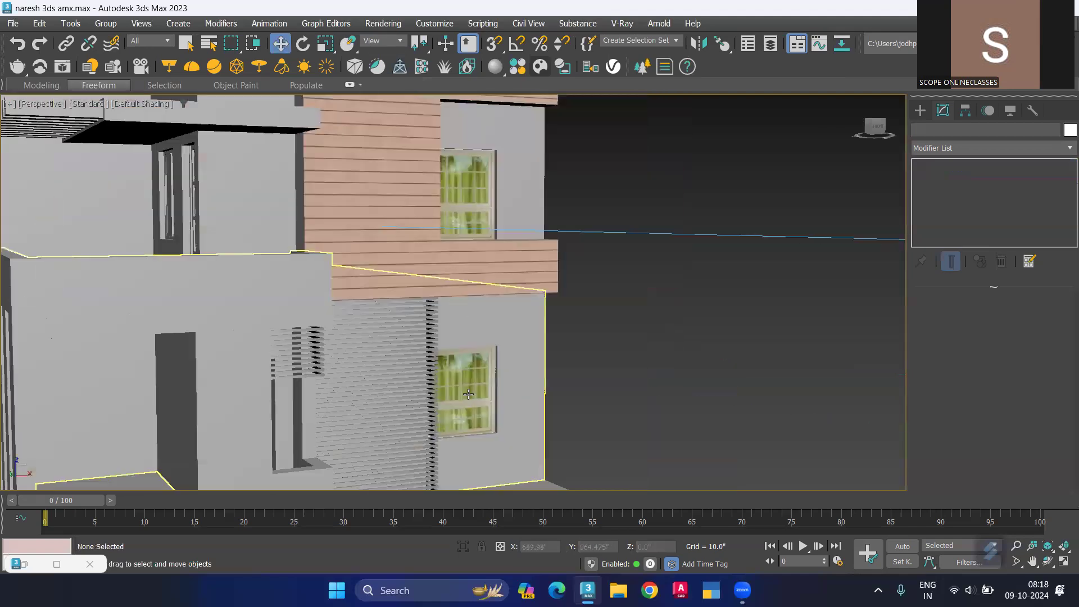
pyautogui.moveTo(465, 417); pyautogui.dragTo(500, 410, button='middle')
pyautogui.moveTo(499, 410)
pyautogui.keyDown('alt'); pyautogui.mouseDown(button='middle')
pyautogui.moveTo(411, 424)
pyautogui.moveTo(467, 265)
pyautogui.mouseUp(button='middle'); pyautogui.keyUp('alt')
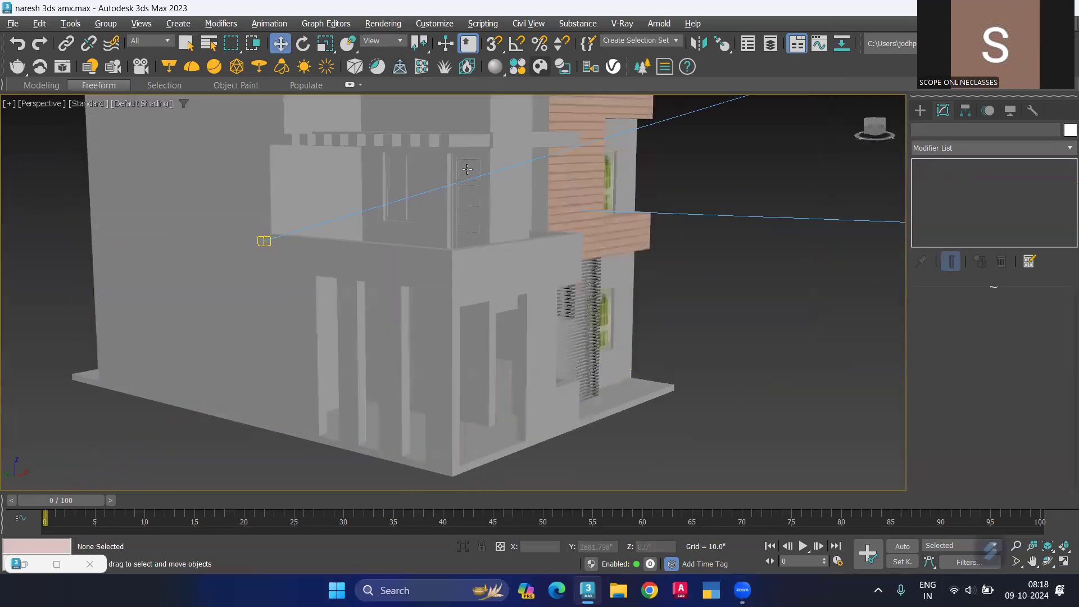
pyautogui.scroll(3, 467, 264)
pyautogui.moveTo(472, 185)
pyautogui.mouseDown(button='middle')
pyautogui.moveTo(472, 224)
pyautogui.moveTo(461, 224)
pyautogui.mouseUp(button='middle')
pyautogui.scroll(3, 475, 240)
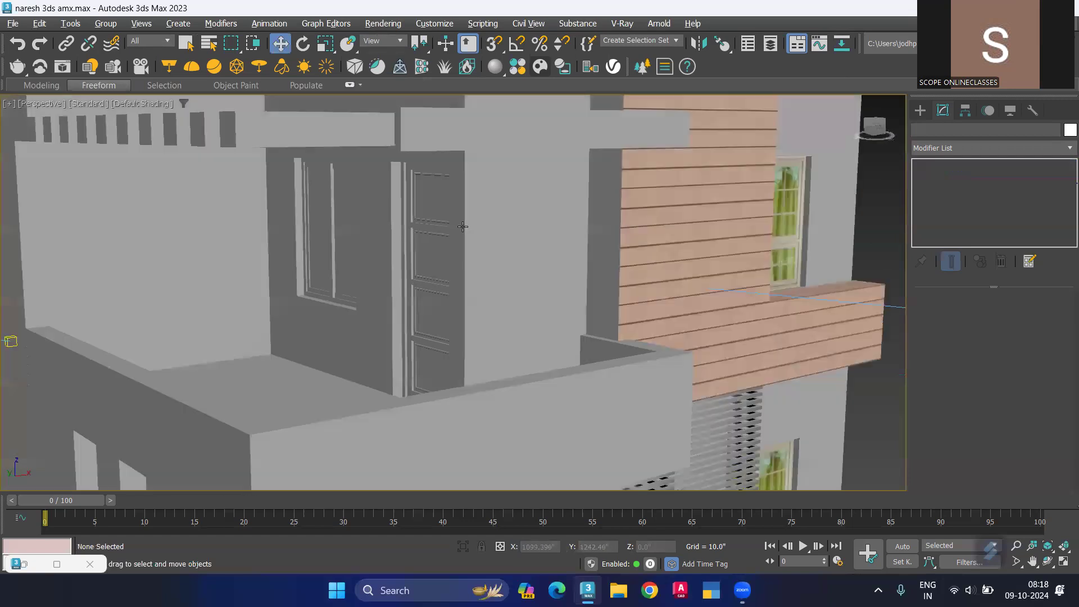
pyautogui.scroll(5, 479, 291)
pyautogui.scroll(2, 446, 303)
pyautogui.scroll(-3, 386, 305)
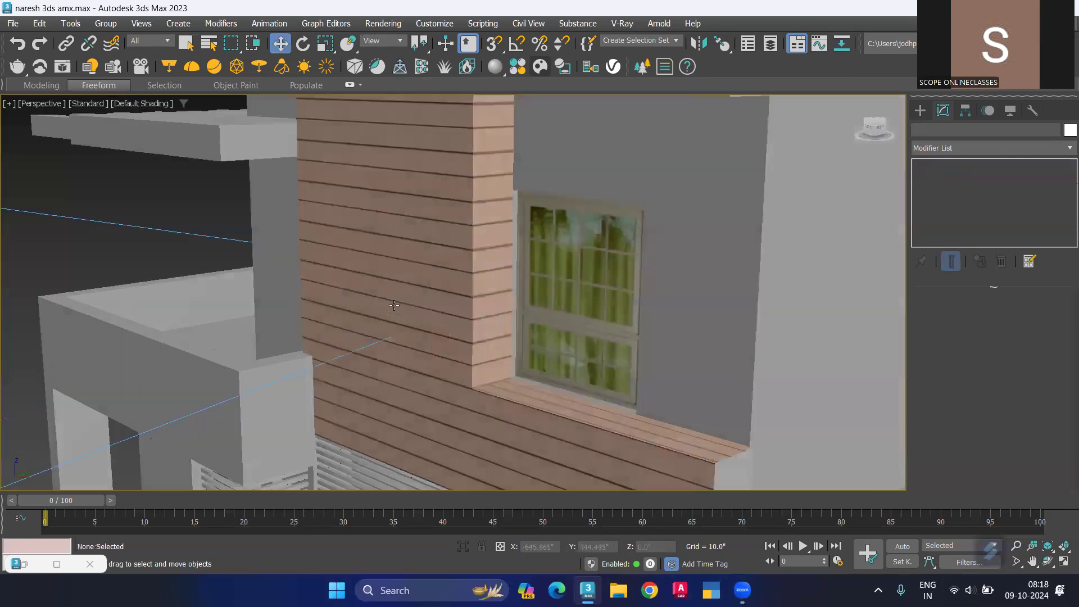
pyautogui.scroll(-3, 632, 261)
pyautogui.scroll(-3, 632, 261)
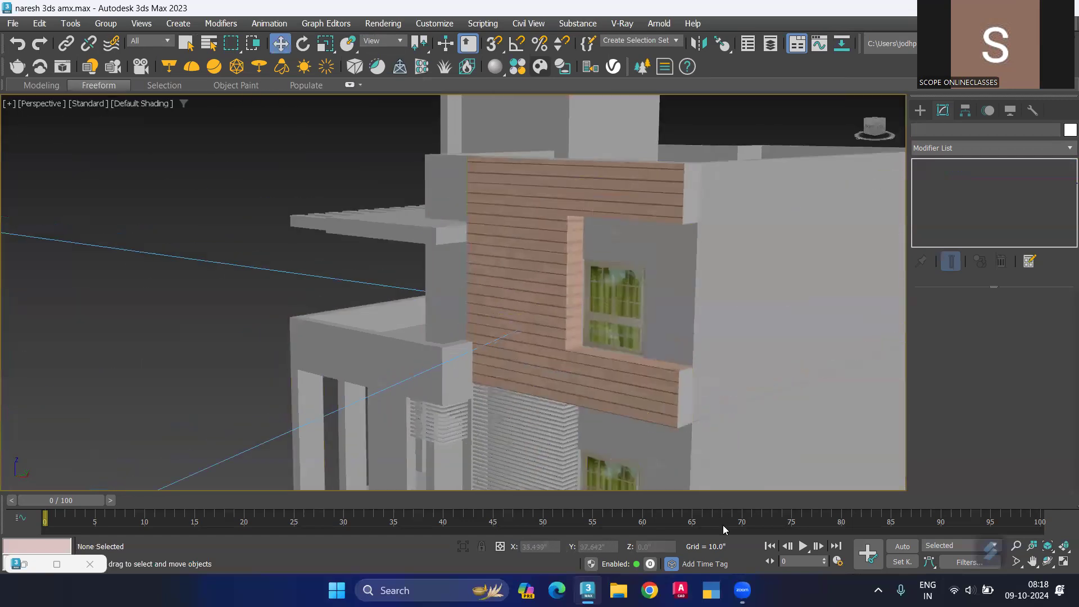
pyautogui.click(618, 590)
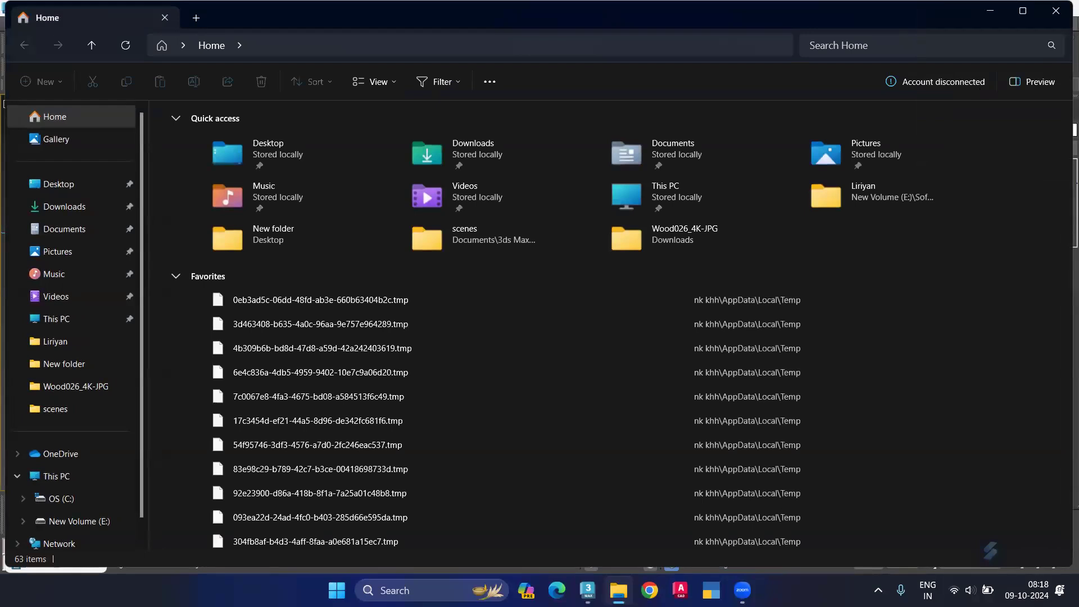
# Open 3D IMAGE.jpg from Desktop › Desktop Data › PLAN FOR 3D.
pyautogui.doubleClick(273, 150)
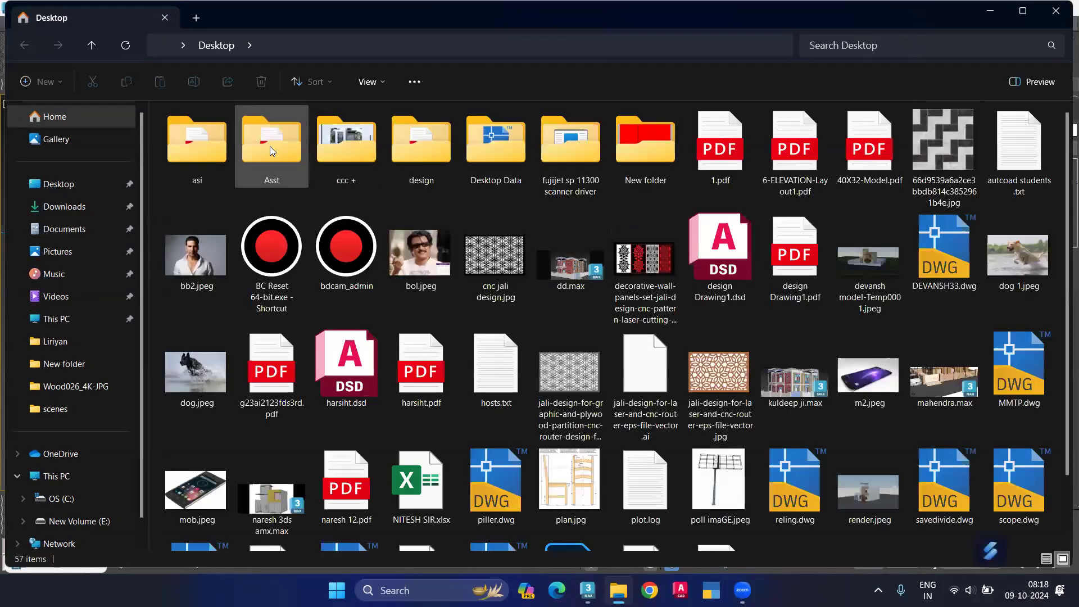
pyautogui.doubleClick(480, 160)
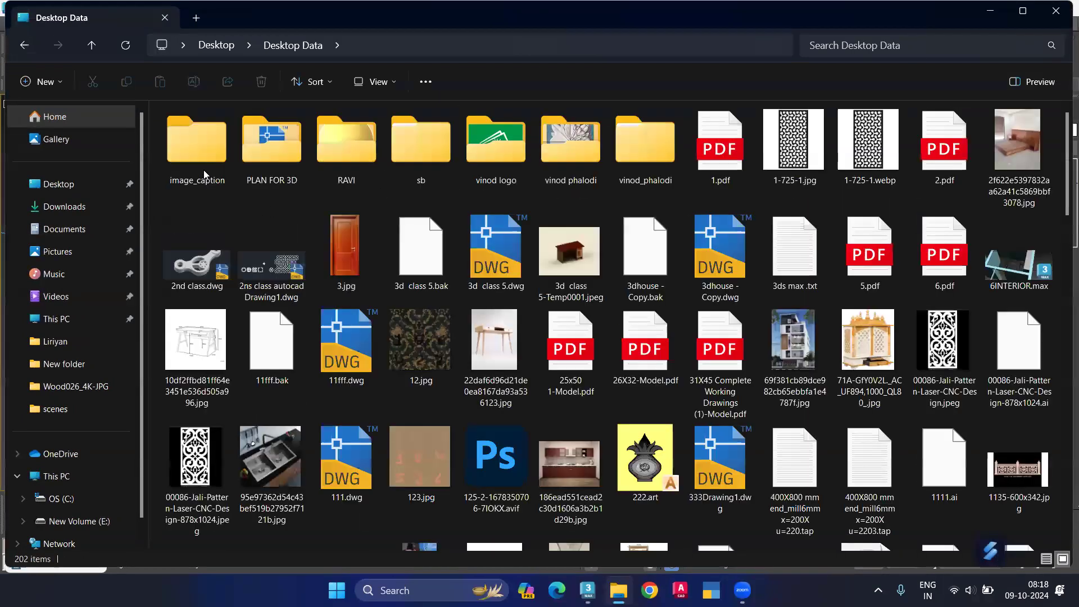
pyautogui.doubleClick(274, 160)
pyautogui.doubleClick(341, 159)
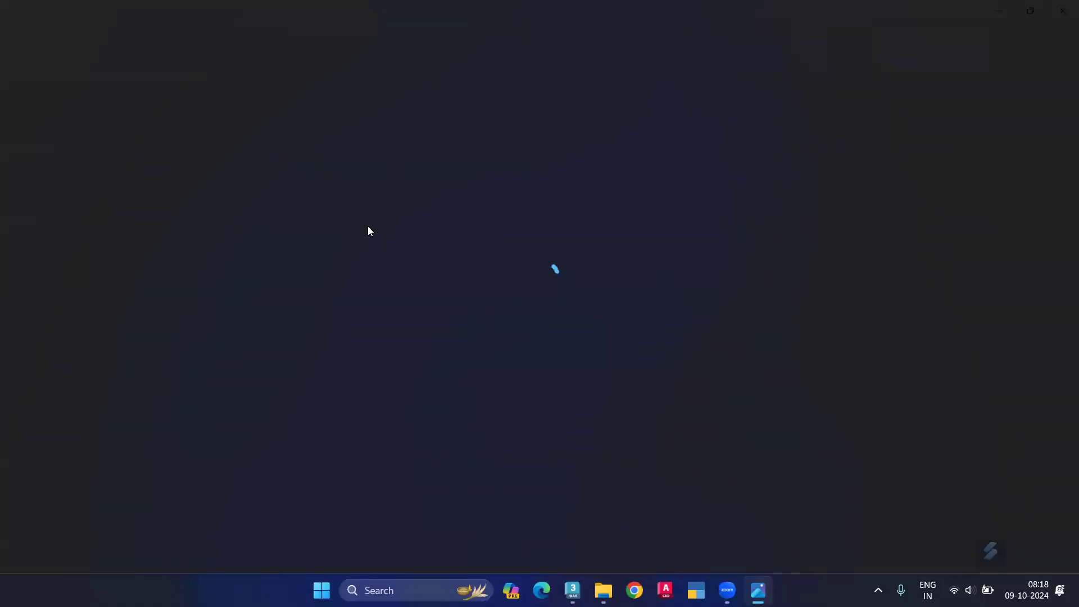
# Zoom in and out on the house reference render, then return to 3ds Max.
pyautogui.scroll(3, 692, 155)
pyautogui.scroll(2, 653, 116)
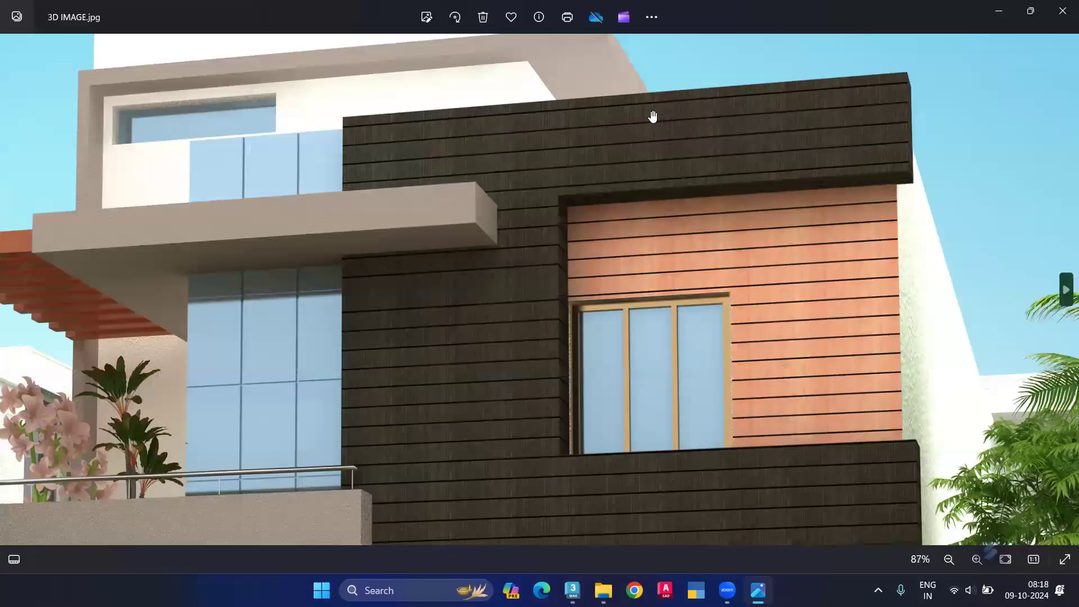
pyautogui.scroll(-2, 820, 279)
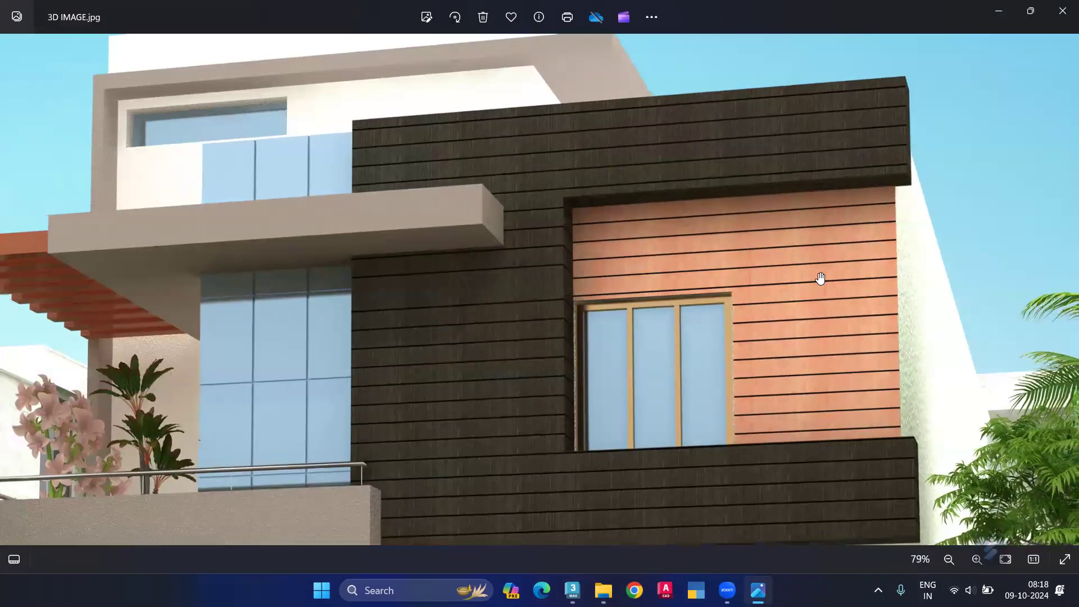
pyautogui.scroll(-3, 820, 279)
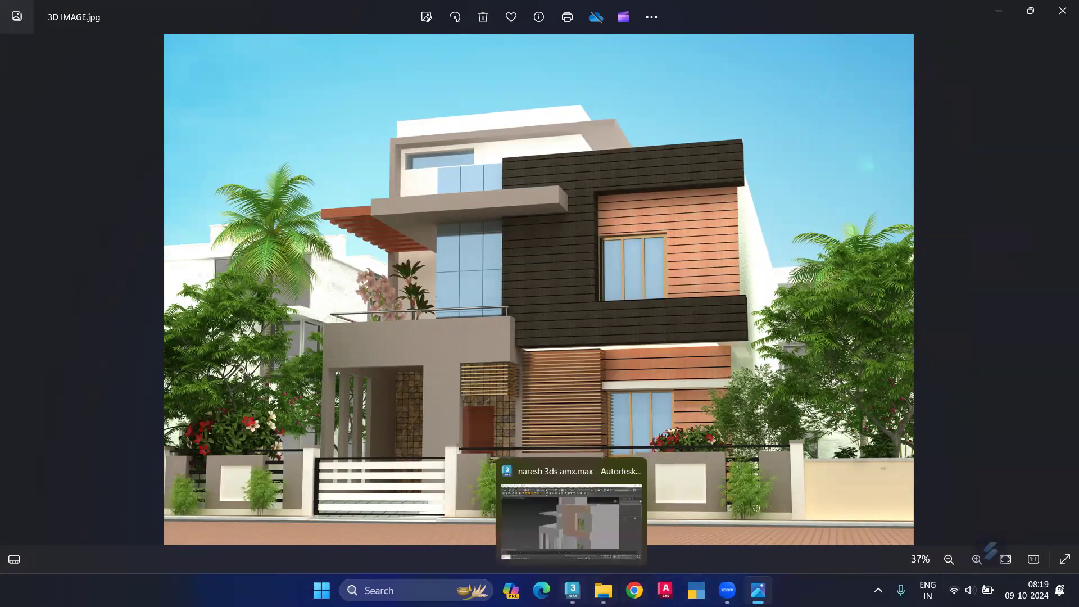
pyautogui.click(572, 590)
pyautogui.moveTo(619, 283); pyautogui.dragTo(618, 215, button='middle')
# Attach the lower building part to the wall object Line060.
pyautogui.click(733, 211)
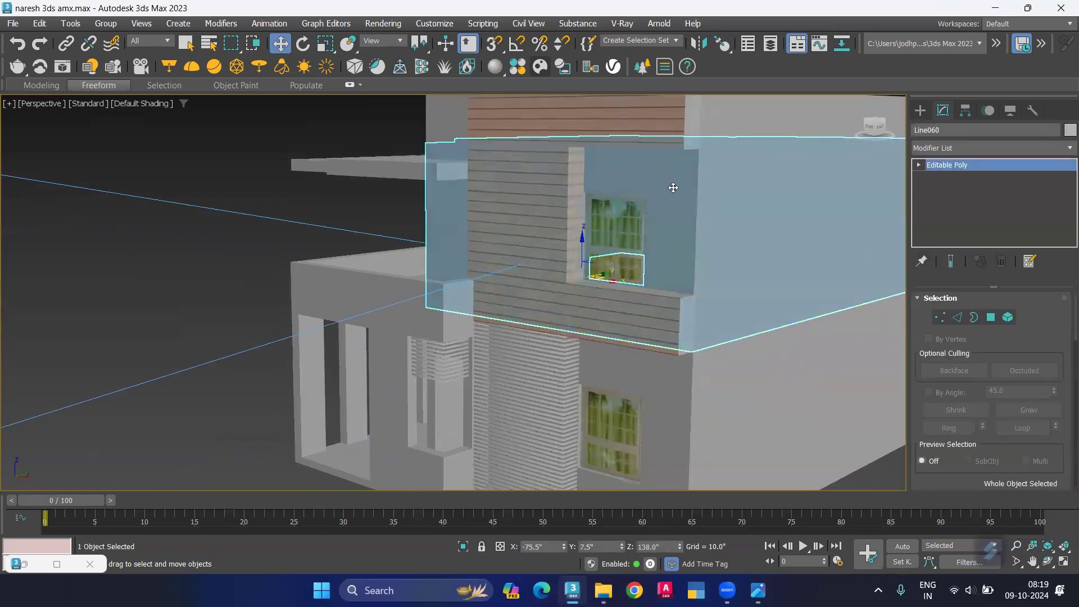
pyautogui.scroll(-3, 1064, 332)
pyautogui.scroll(-3, 1063, 332)
pyautogui.click(946, 378)
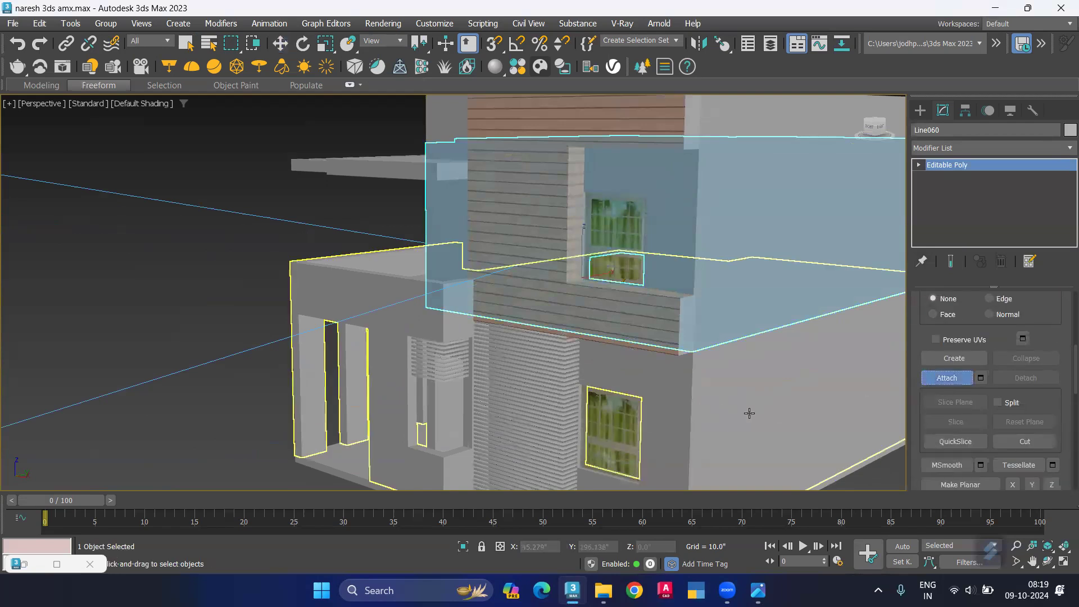
pyautogui.click(668, 404)
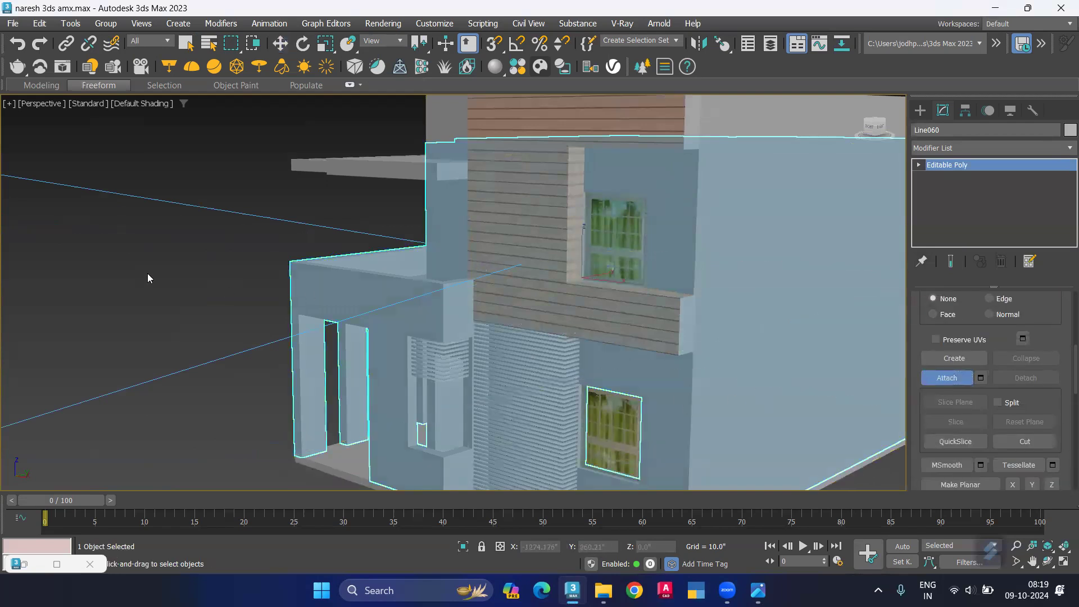
pyautogui.click(947, 378)
pyautogui.scroll(4, 1047, 315)
pyautogui.scroll(3, 1047, 316)
# At Polygon level, select the wall panels beside and above the upper window.
pyautogui.click(993, 316)
pyautogui.click(671, 188)
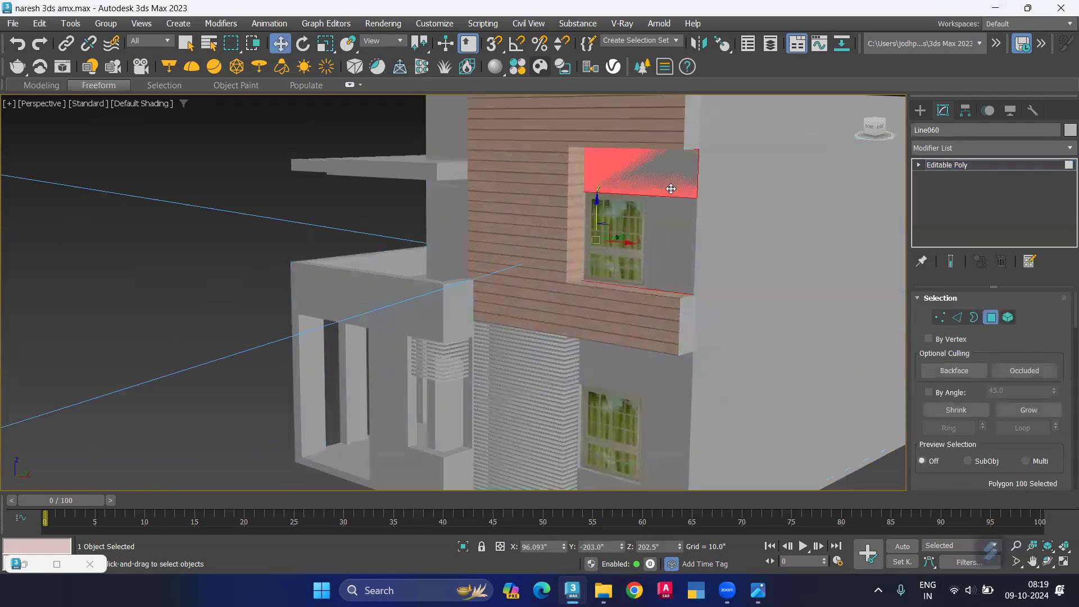
pyautogui.press('super')
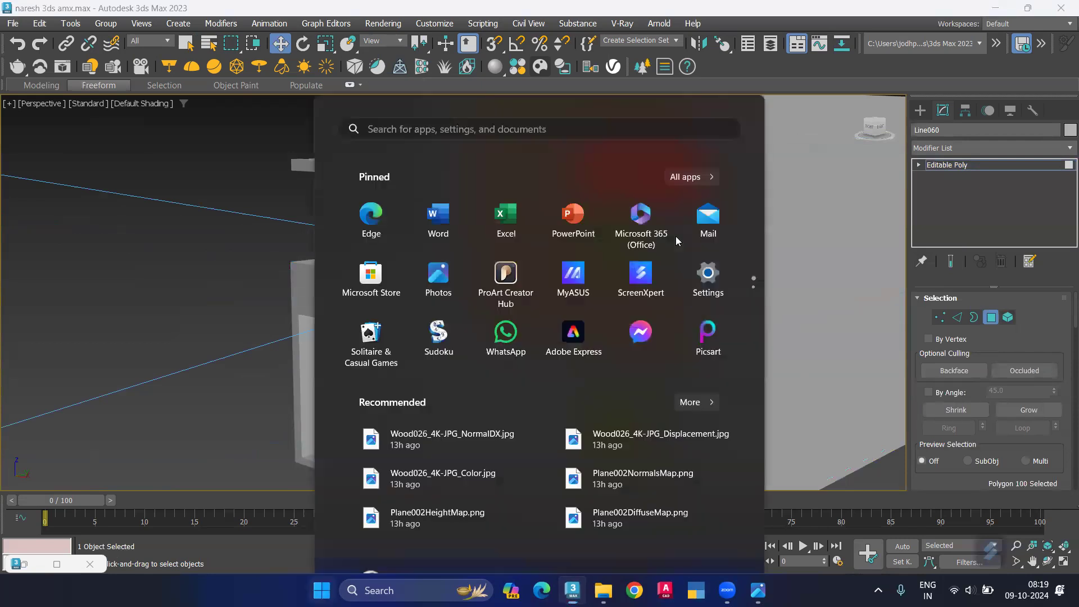
pyautogui.click(791, 222)
pyautogui.click(665, 241)
pyautogui.keyDown('ctrl'); pyautogui.click(652, 178); pyautogui.keyUp('ctrl')
# Add the panels beside and below the lower window to the polygon selection.
pyautogui.keyDown('alt'); pyautogui.moveTo(652, 178); pyautogui.dragTo(537, 185, button='middle'); pyautogui.keyUp('alt')
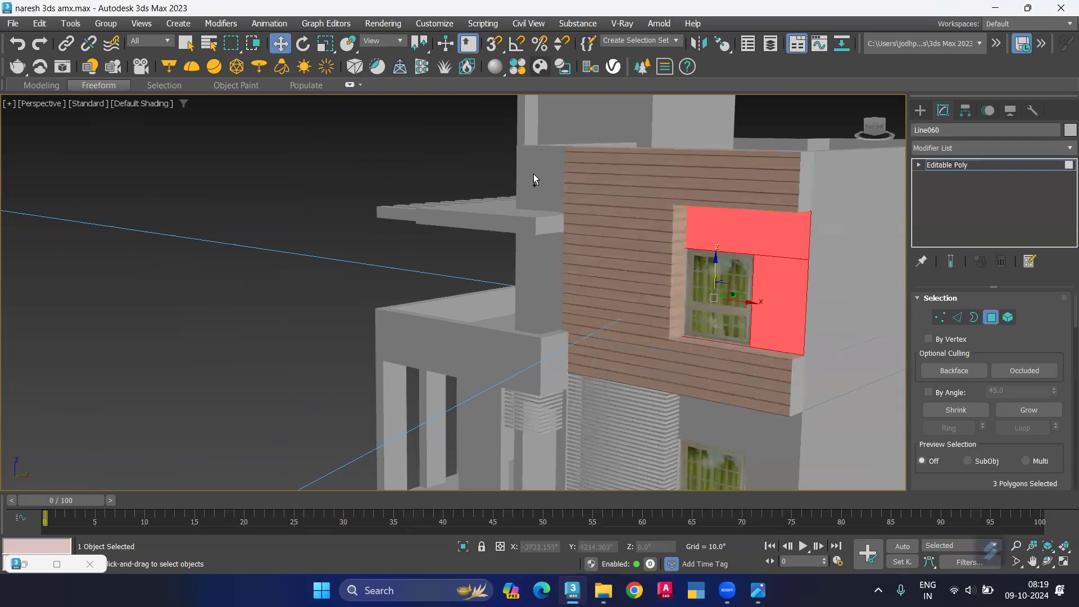
pyautogui.moveTo(776, 313); pyautogui.dragTo(736, 311, button='middle')
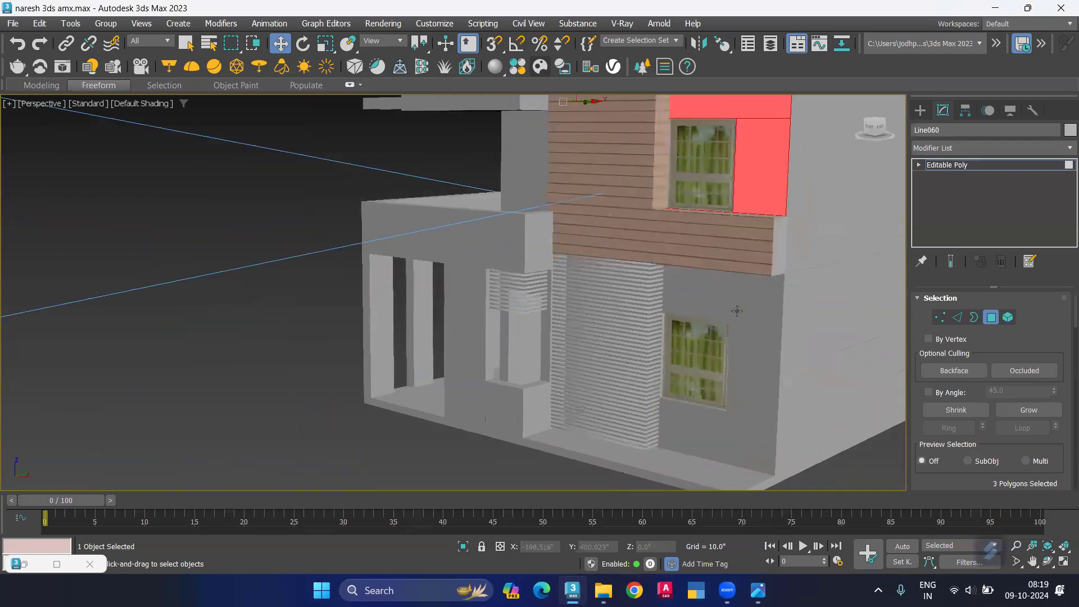
pyautogui.keyDown('ctrl'); pyautogui.click(737, 311); pyautogui.keyUp('ctrl')
pyautogui.keyDown('ctrl'); pyautogui.click(745, 363); pyautogui.keyUp('ctrl')
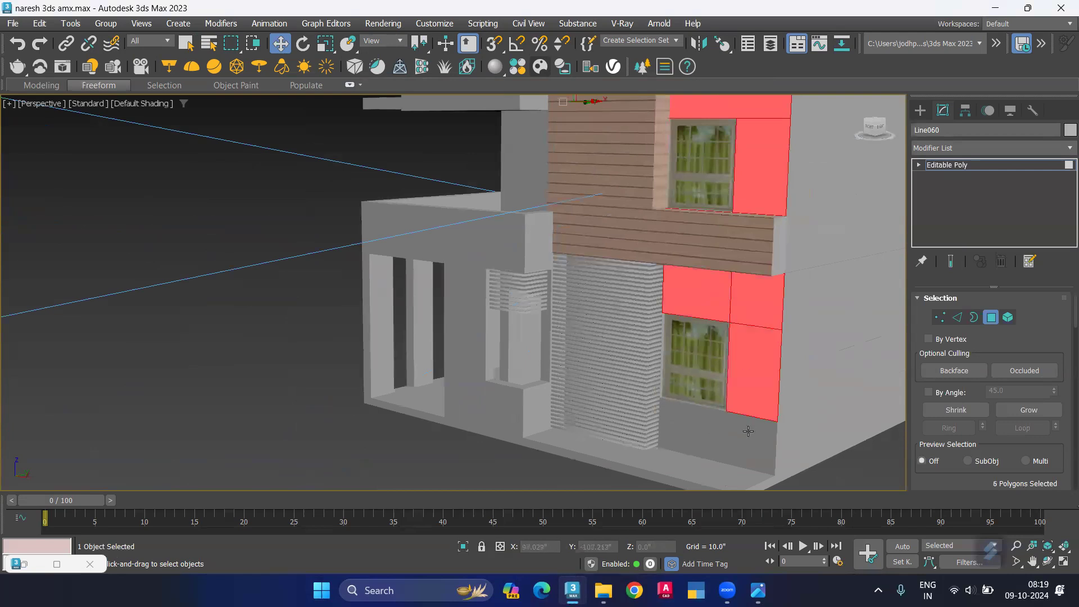
pyautogui.keyDown('ctrl'); pyautogui.click(748, 431); pyautogui.keyUp('ctrl')
pyautogui.keyDown('ctrl'); pyautogui.click(697, 434); pyautogui.keyUp('ctrl')
pyautogui.moveTo(634, 425)
pyautogui.keyDown('alt'); pyautogui.mouseDown(button='middle')
pyautogui.moveTo(684, 417)
pyautogui.moveTo(618, 429)
pyautogui.moveTo(714, 438)
pyautogui.moveTo(638, 423)
pyautogui.moveTo(655, 358)
pyautogui.mouseUp(button='middle'); pyautogui.keyUp('alt')
pyautogui.keyDown('alt'); pyautogui.moveTo(640, 409); pyautogui.dragTo(869, 335, button='middle'); pyautogui.keyUp('alt')
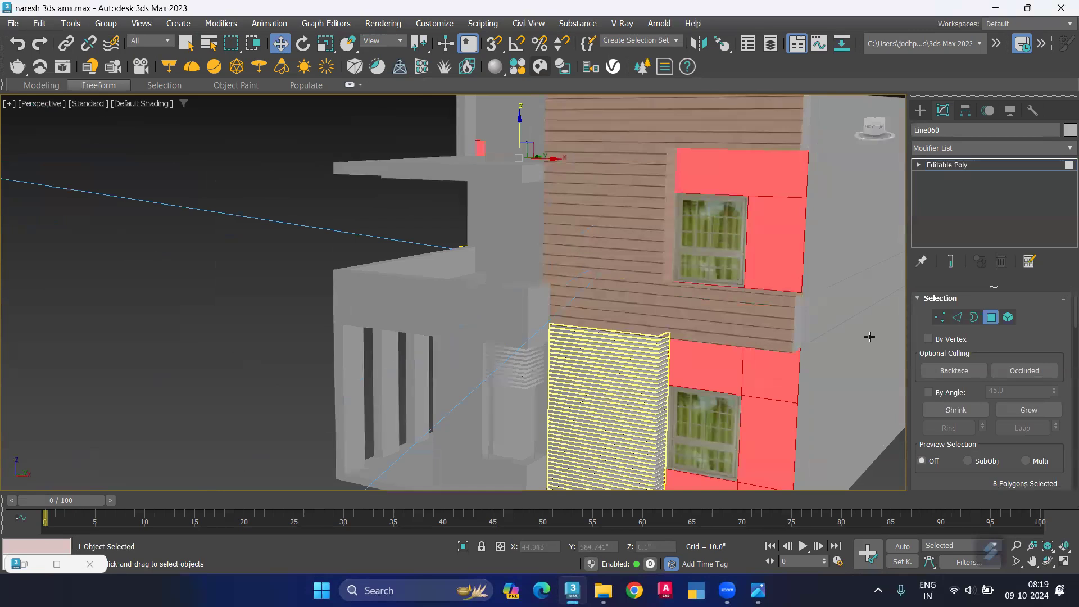
# Add a new VRayMtl, Material #38, to the Slate Material Editor's View1.
pyautogui.press('m')
pyautogui.scroll(-3, 493, 295)
pyautogui.scroll(-3, 486, 286)
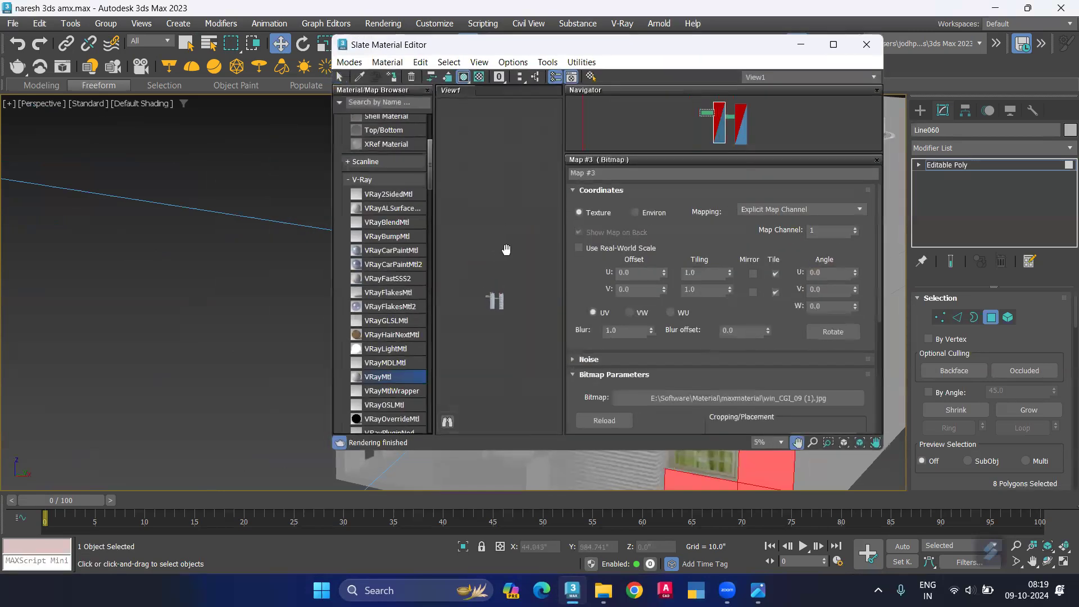
pyautogui.scroll(2, 467, 279)
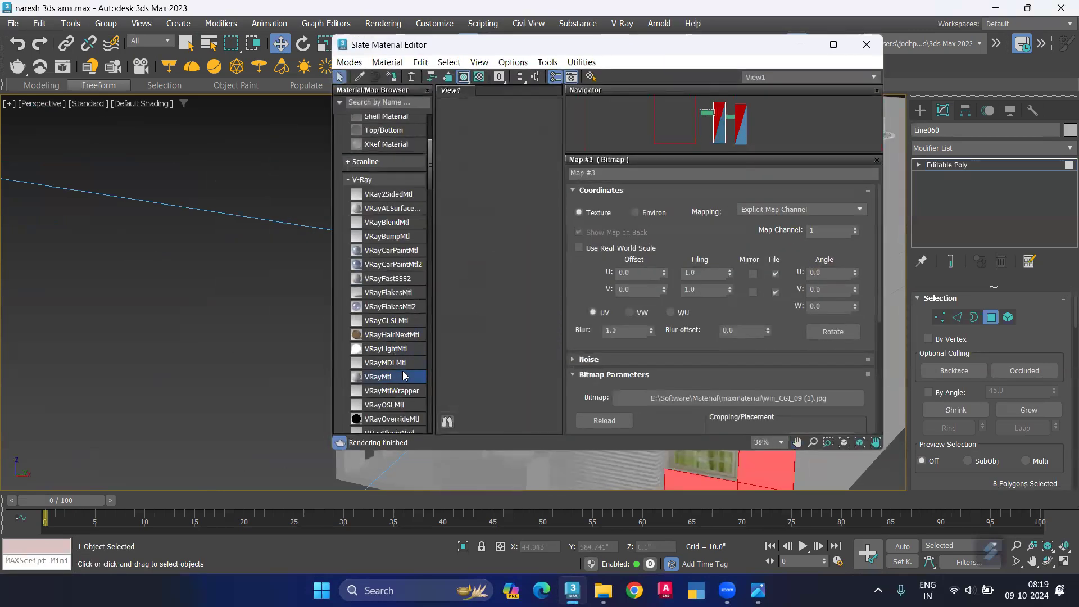
pyautogui.moveTo(404, 376); pyautogui.dragTo(484, 216)
pyautogui.scroll(5, 488, 219)
# Assign Material #38 to the selected wall panels and wire a Bitmap into its Diffuse.
pyautogui.rightClick(490, 218)
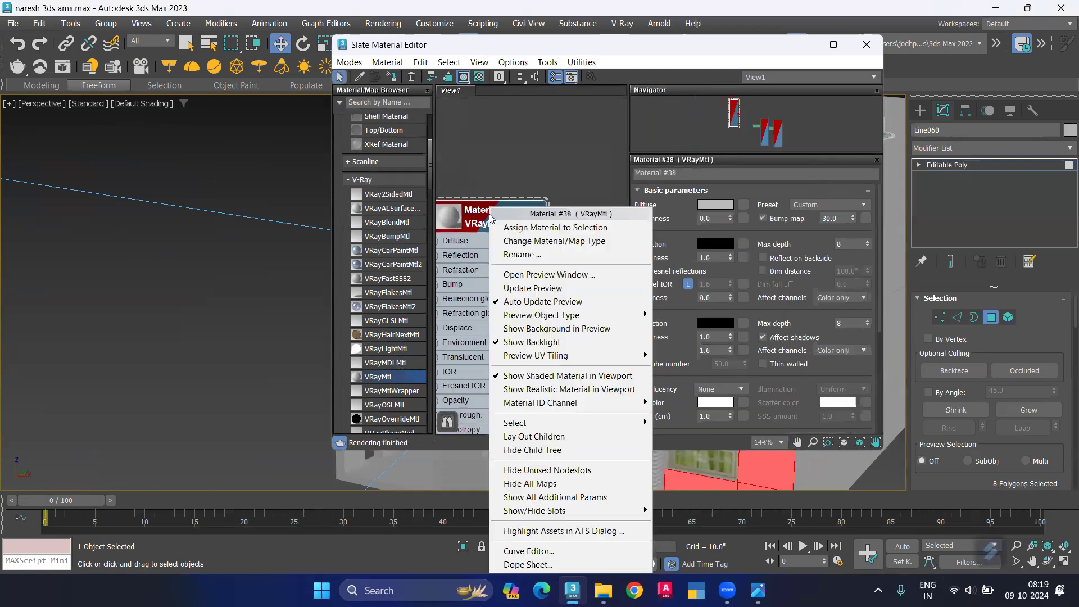
pyautogui.click(509, 227)
pyautogui.moveTo(481, 220)
pyautogui.mouseDown()
pyautogui.moveTo(607, 170)
pyautogui.moveTo(483, 275)
pyautogui.mouseUp()
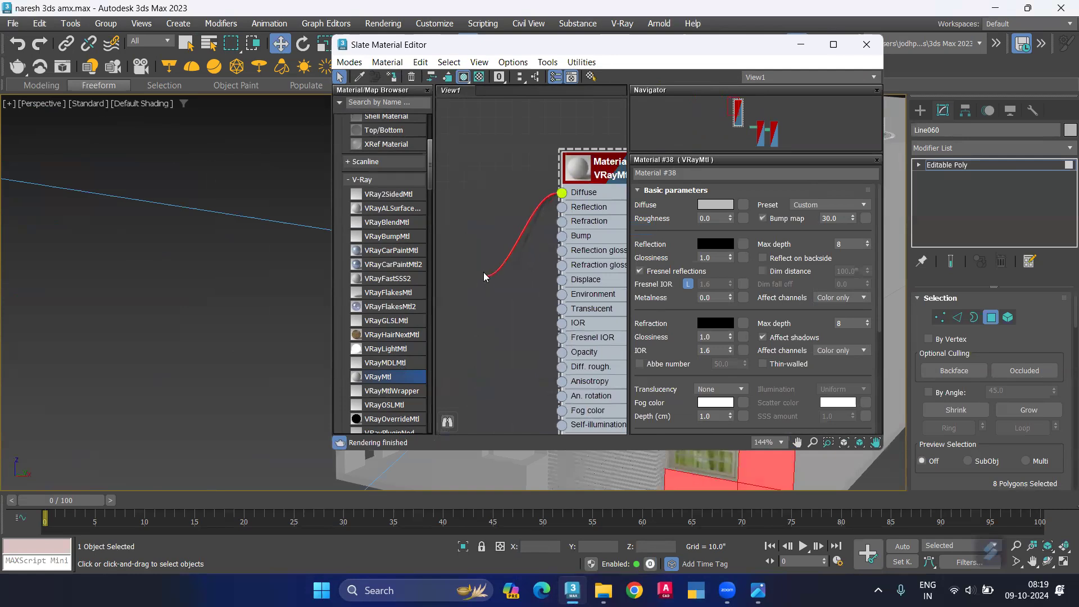
pyautogui.click(654, 51)
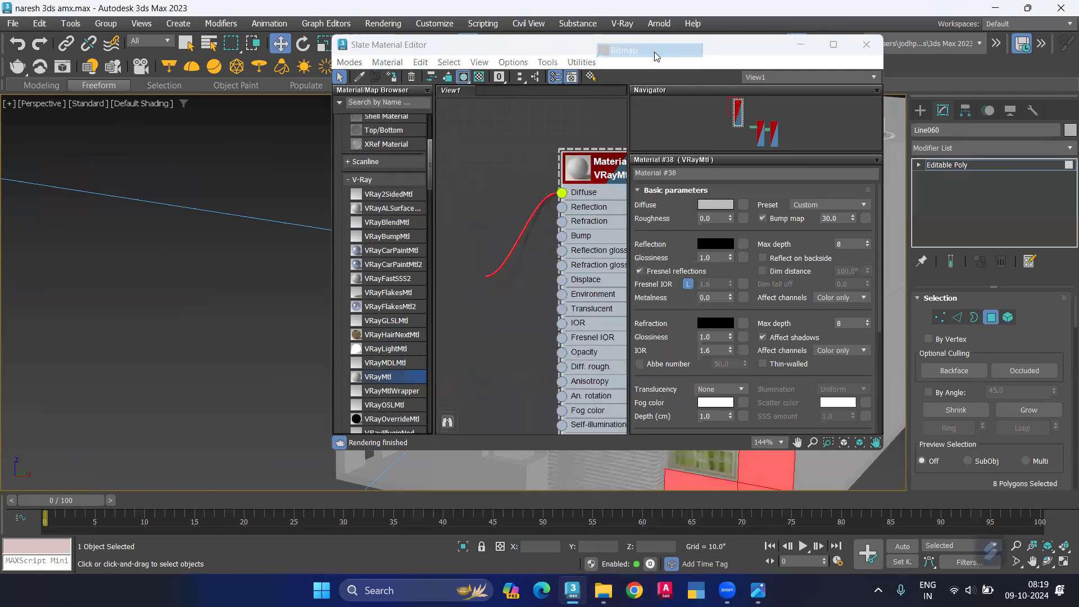
# Load Dressed_light.jpg from the maxmaterial folder as the Diffuse bitmap image.
pyautogui.scroll(-3, 411, 209)
pyautogui.scroll(-3, 410, 209)
pyautogui.scroll(-3, 411, 210)
pyautogui.scroll(-3, 411, 210)
pyautogui.scroll(-2, 411, 209)
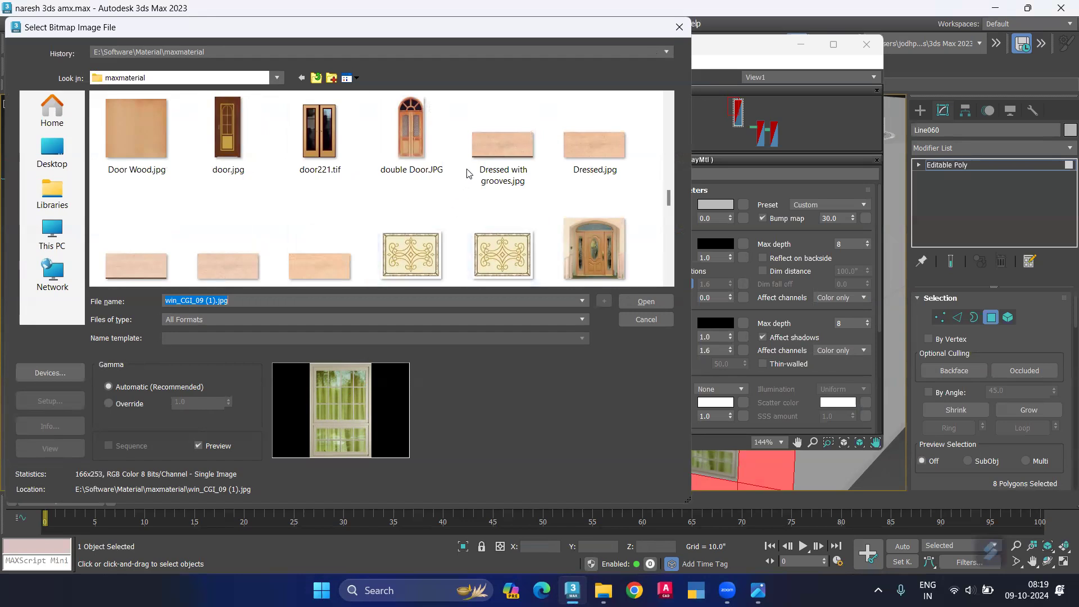
pyautogui.scroll(-2, 397, 201)
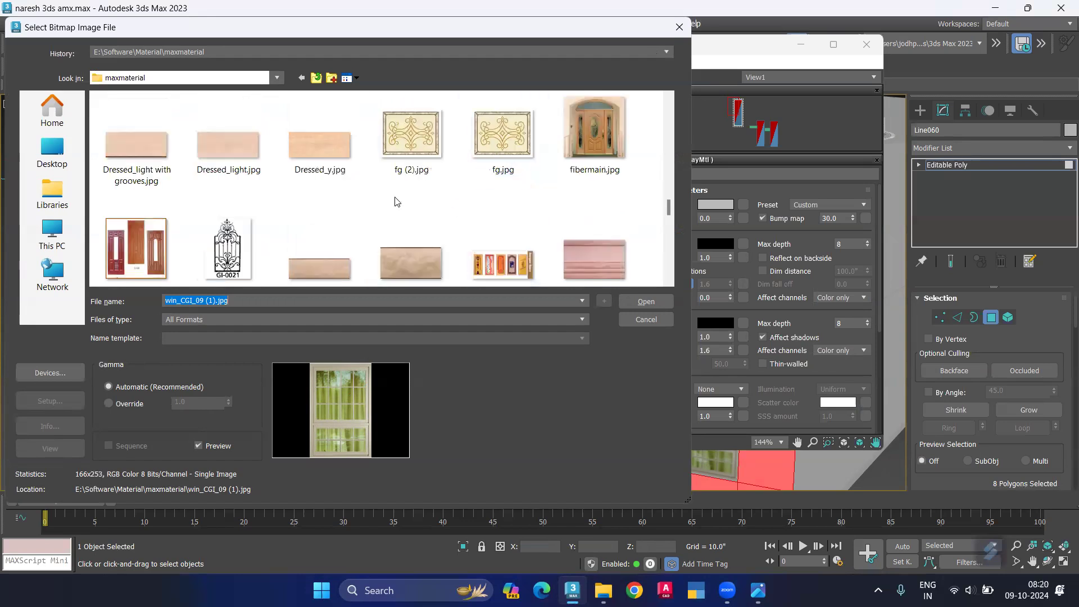
pyautogui.scroll(-1, 377, 233)
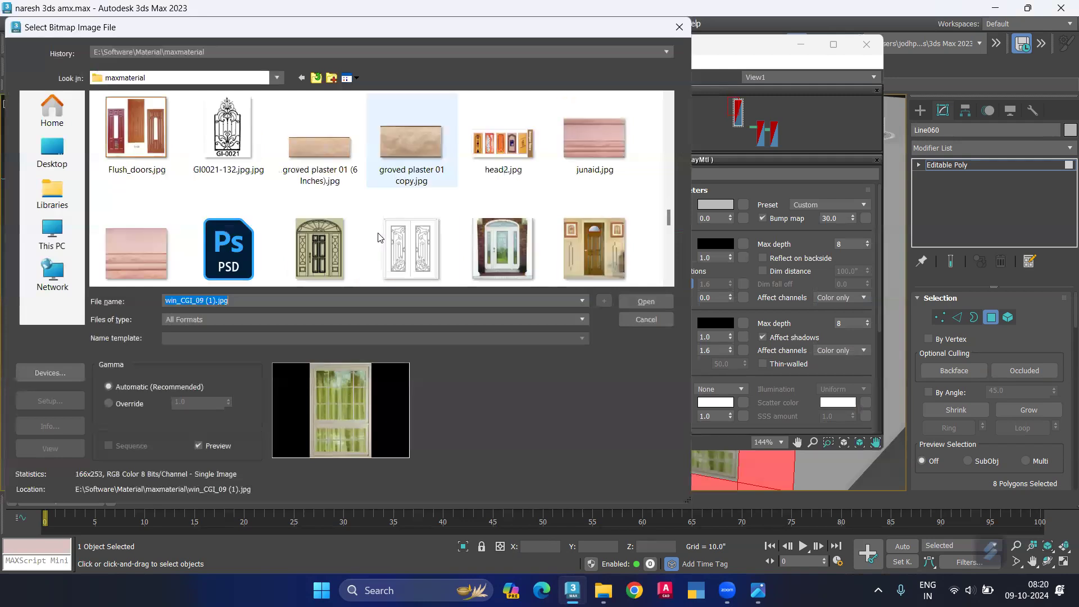
pyautogui.scroll(-1, 378, 232)
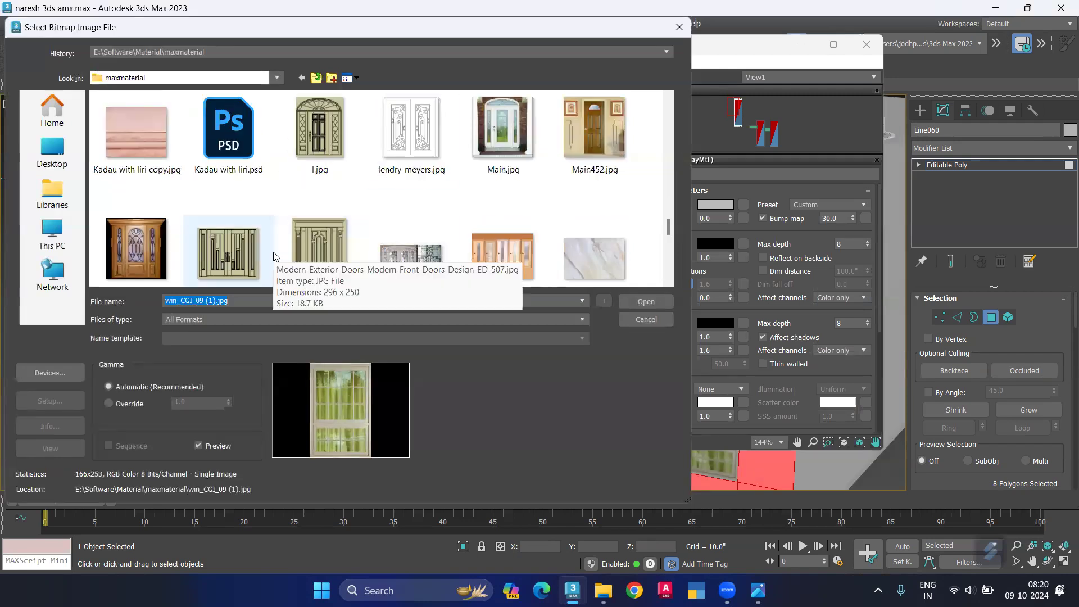
pyautogui.scroll(-1, 281, 256)
pyautogui.moveTo(319, 244)
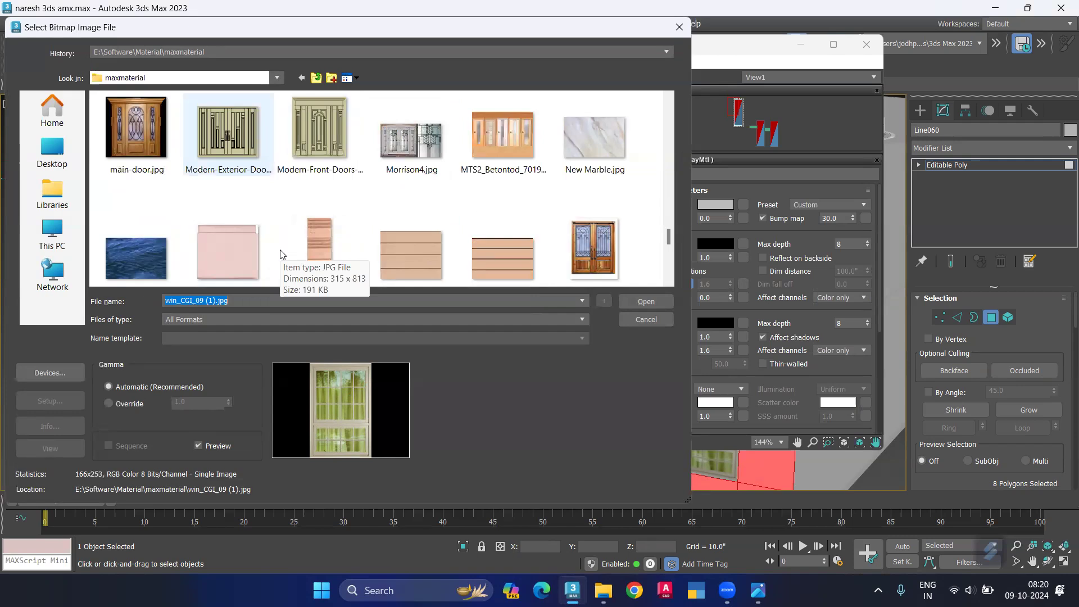
pyautogui.scroll(-2, 373, 260)
pyautogui.scroll(-2, 359, 255)
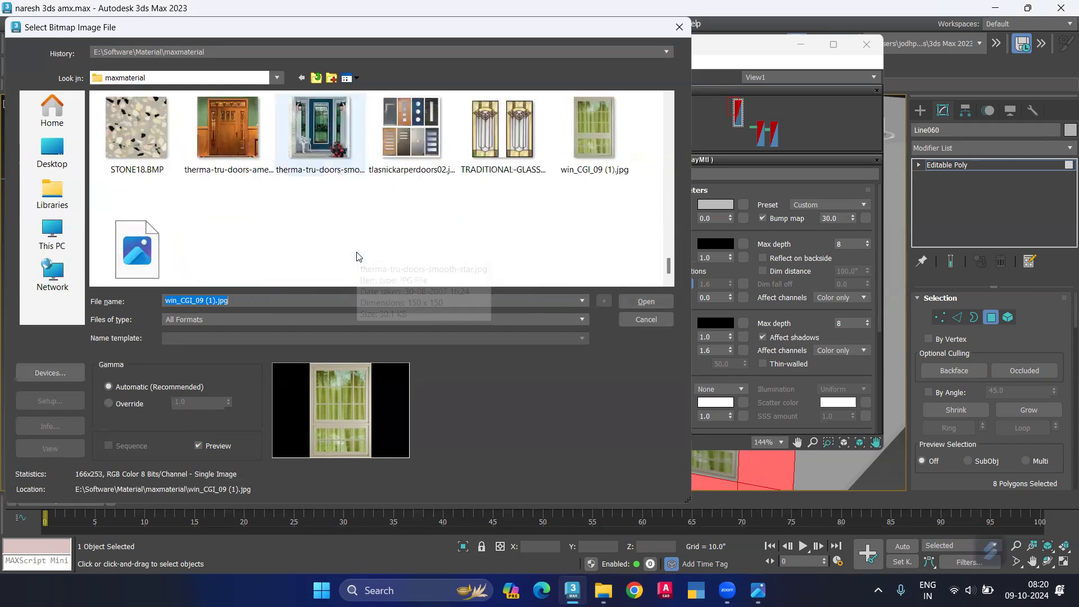
pyautogui.scroll(3, 251, 209)
pyautogui.scroll(2, 251, 209)
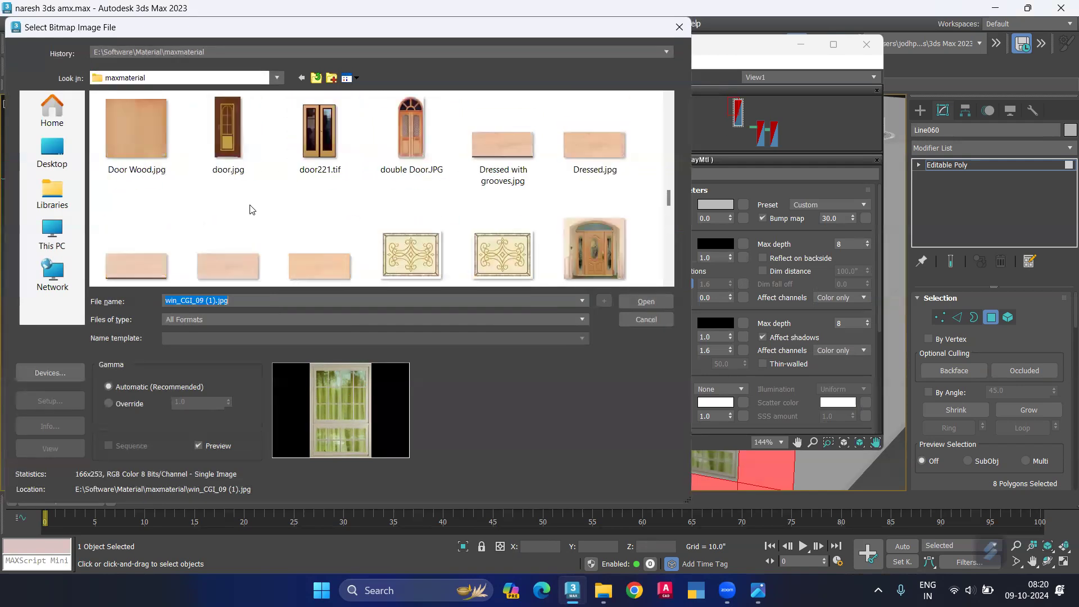
pyautogui.scroll(2, 251, 209)
pyautogui.scroll(3, 252, 209)
pyautogui.scroll(3, 251, 209)
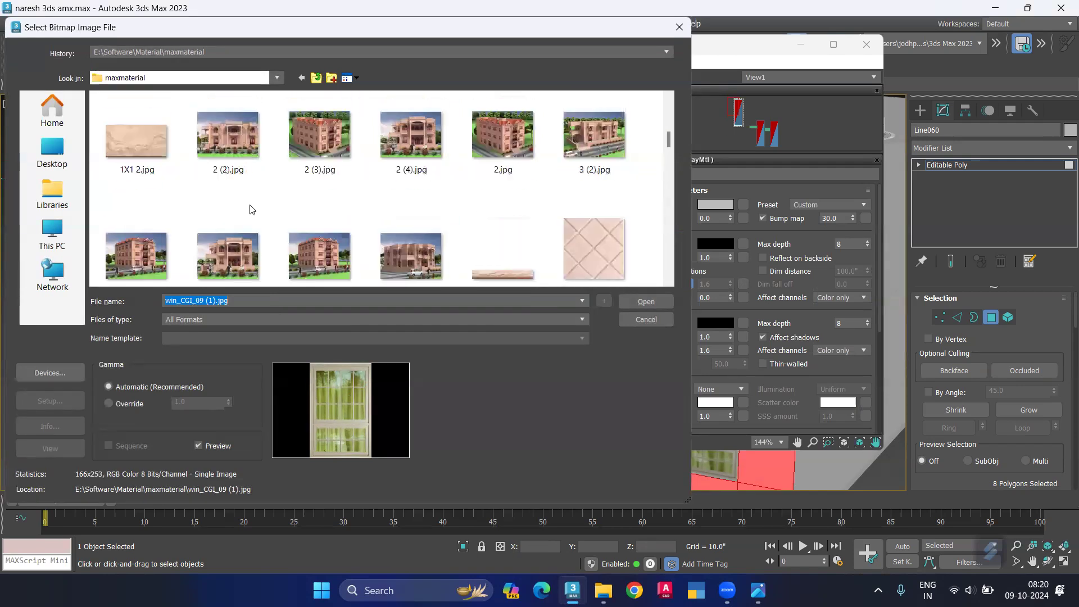
pyautogui.scroll(-2, 409, 198)
pyautogui.scroll(-2, 456, 188)
pyautogui.scroll(-2, 457, 188)
pyautogui.scroll(-2, 457, 187)
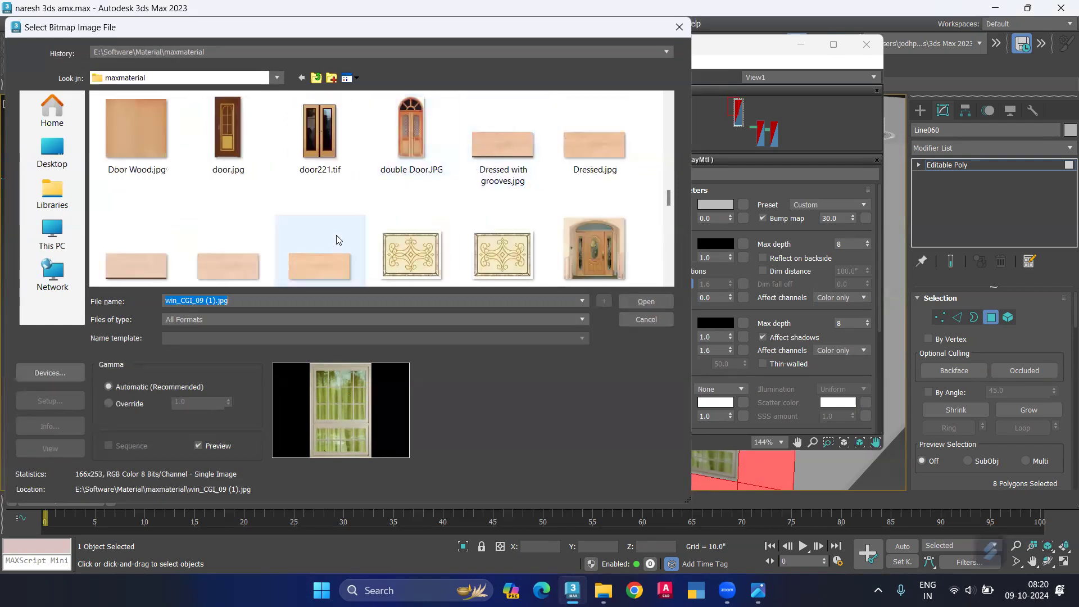
pyautogui.click(252, 263)
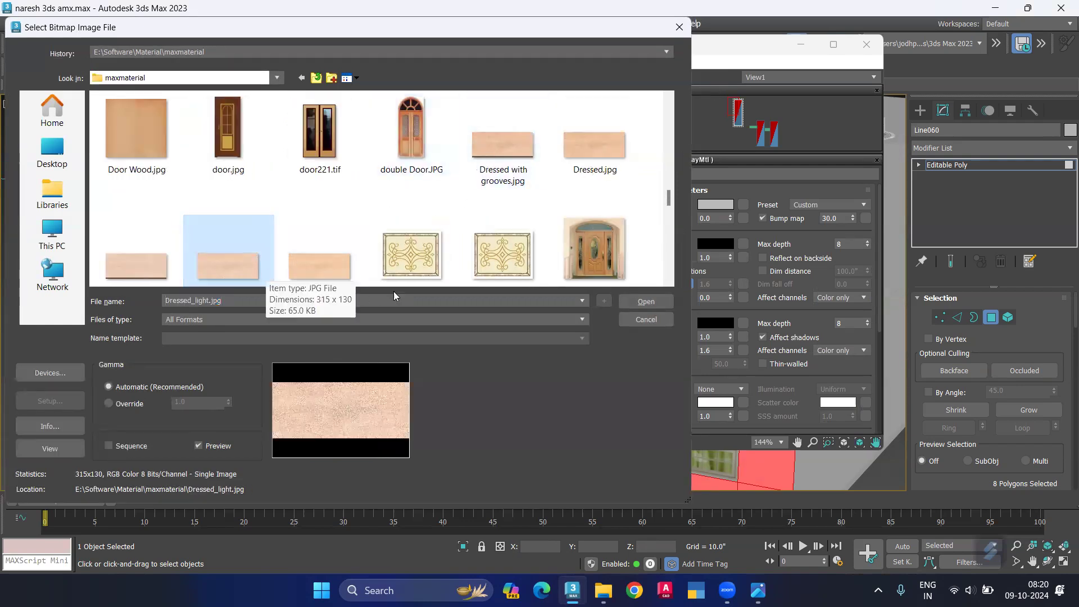
pyautogui.click(646, 302)
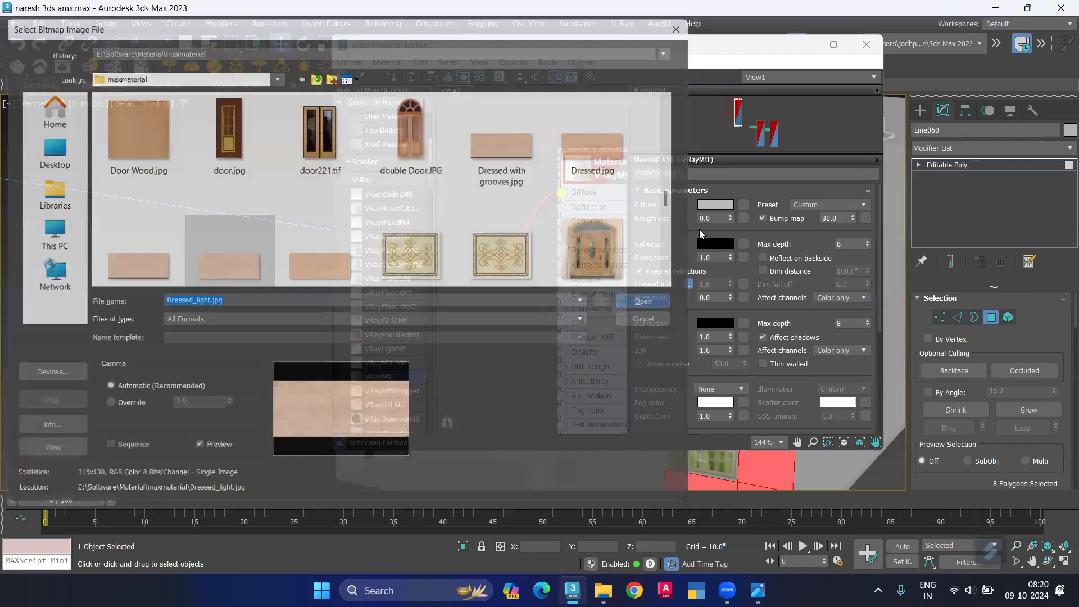
# Add a planar UVW Map modifier above Line060's Editable Poly.
pyautogui.click(800, 48)
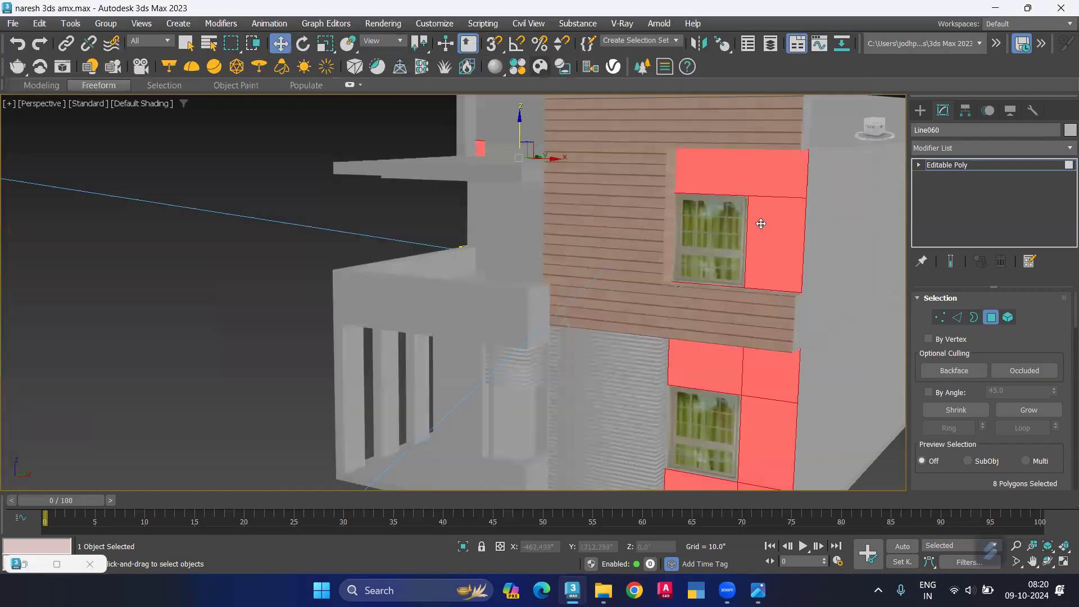
pyautogui.click(986, 148)
pyautogui.press('u')
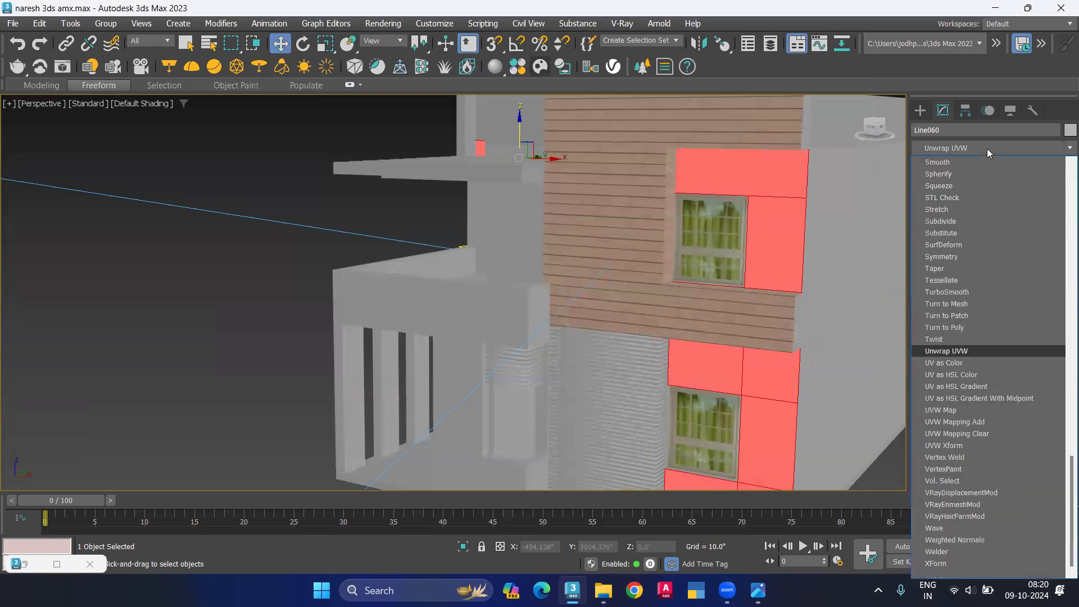
pyautogui.press('Home')
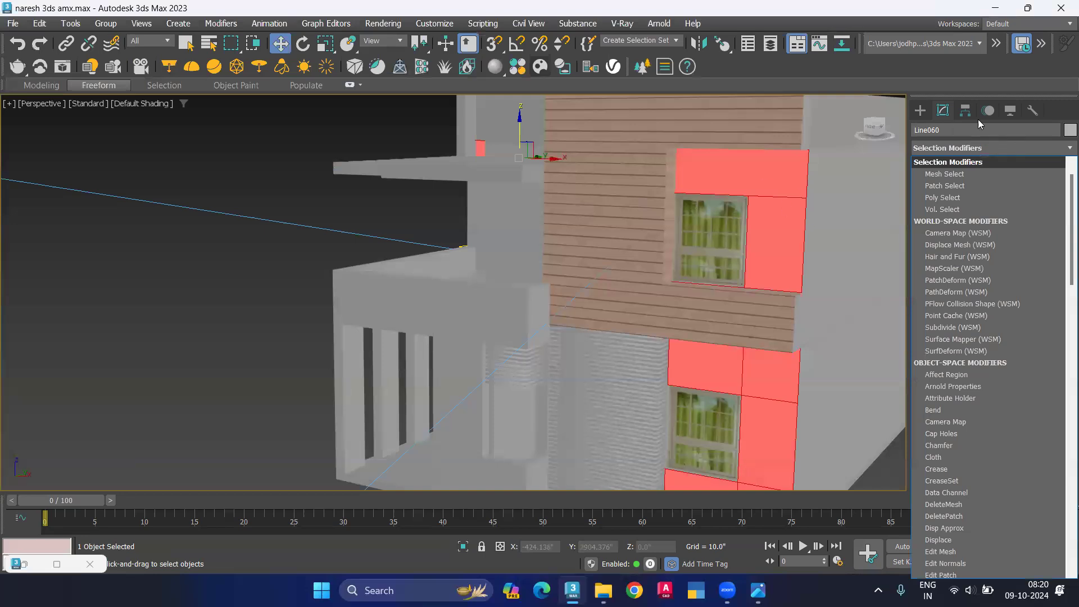
pyautogui.click(972, 147)
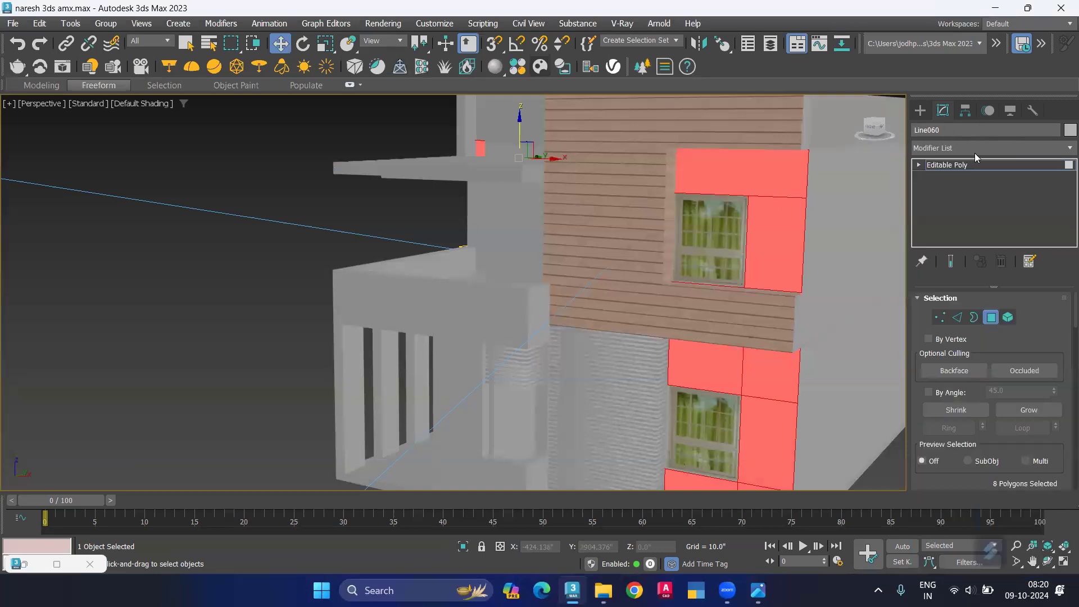
pyautogui.click(974, 148)
pyautogui.write('uv')
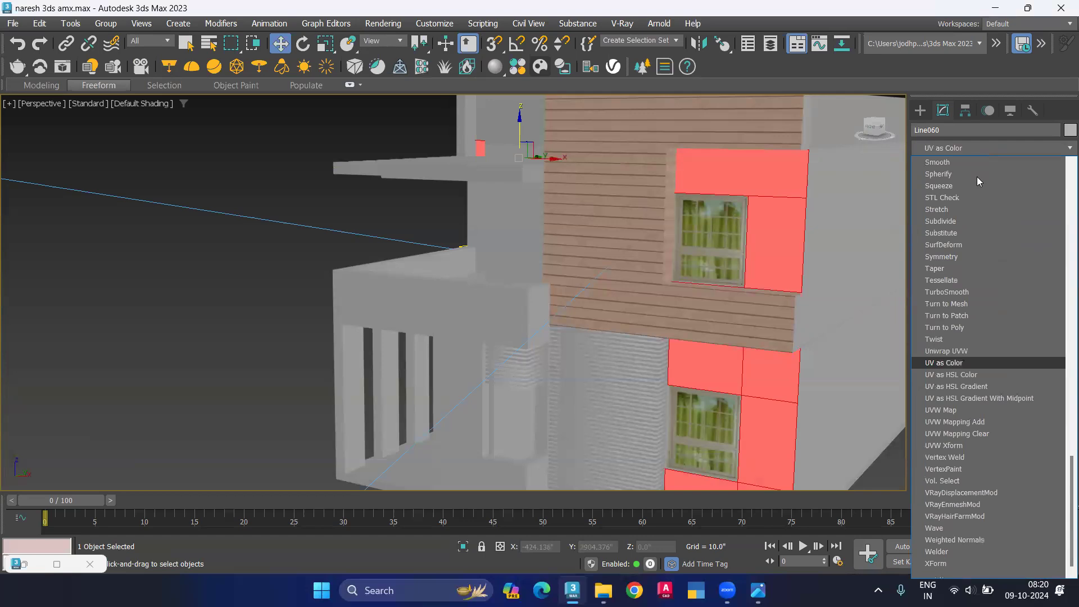
pyautogui.write('w')
pyautogui.click(940, 410)
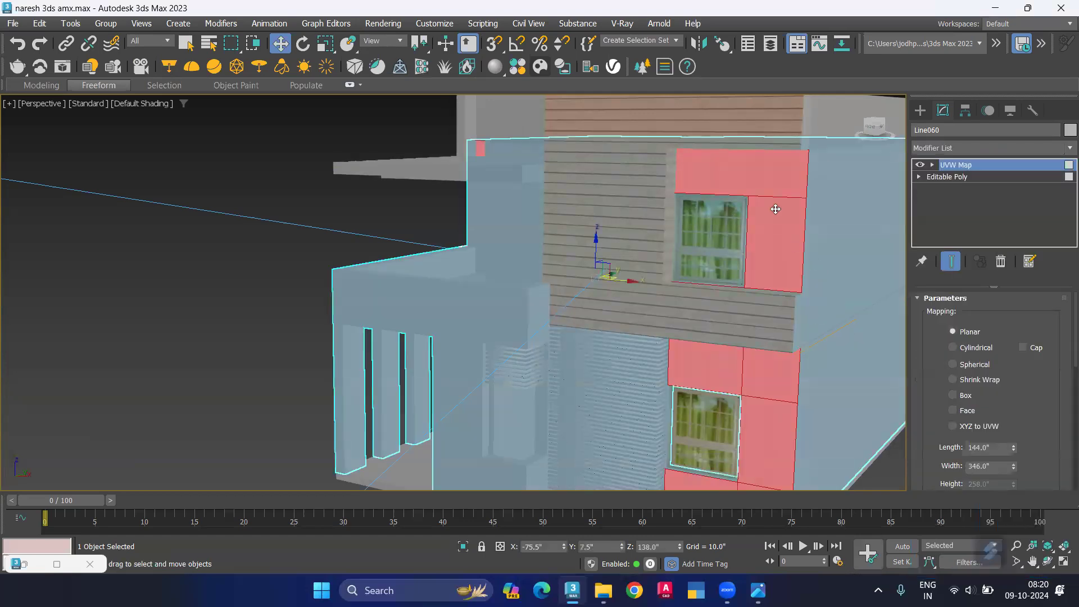
# Start entering a UVW Map length of 12 and width of 36.
pyautogui.scroll(5, 778, 179)
pyautogui.moveTo(712, 255); pyautogui.dragTo(656, 312, button='middle')
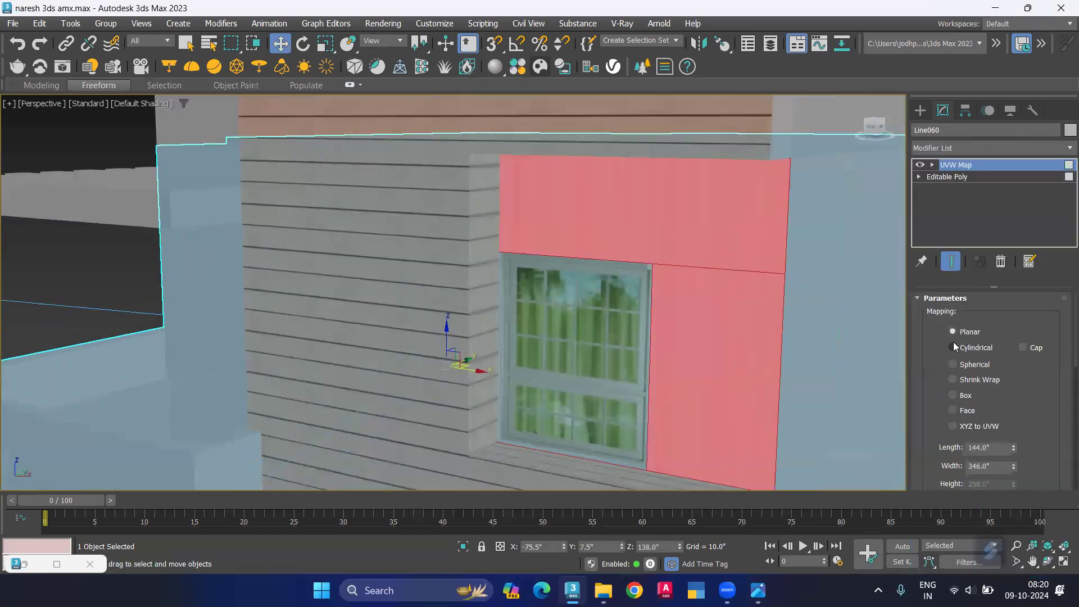
pyautogui.click(988, 448)
pyautogui.write('12')
pyautogui.click(994, 467)
pyautogui.write('3')
pyautogui.scroll(2, 736, 252)
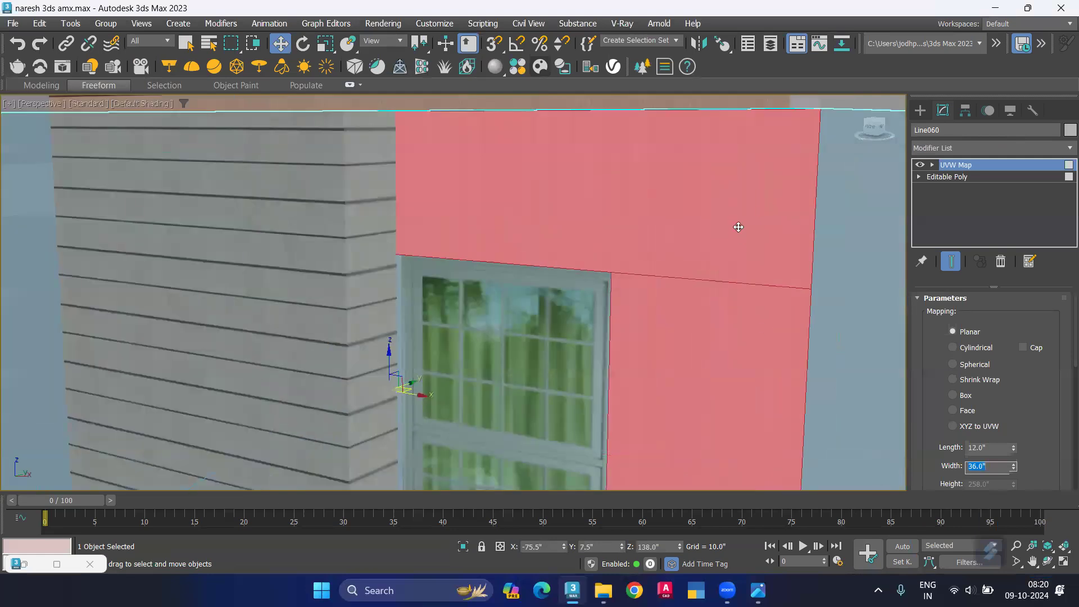
pyautogui.scroll(2, 734, 224)
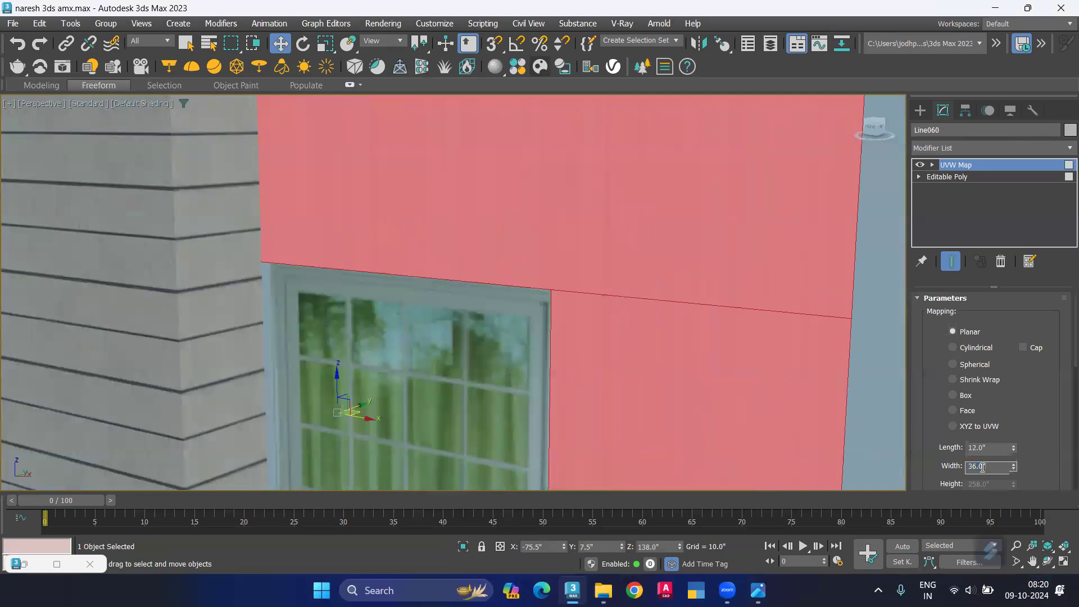
pyautogui.write('12')
pyautogui.click(990, 448)
pyautogui.write('36')
pyautogui.scroll(-3, 621, 279)
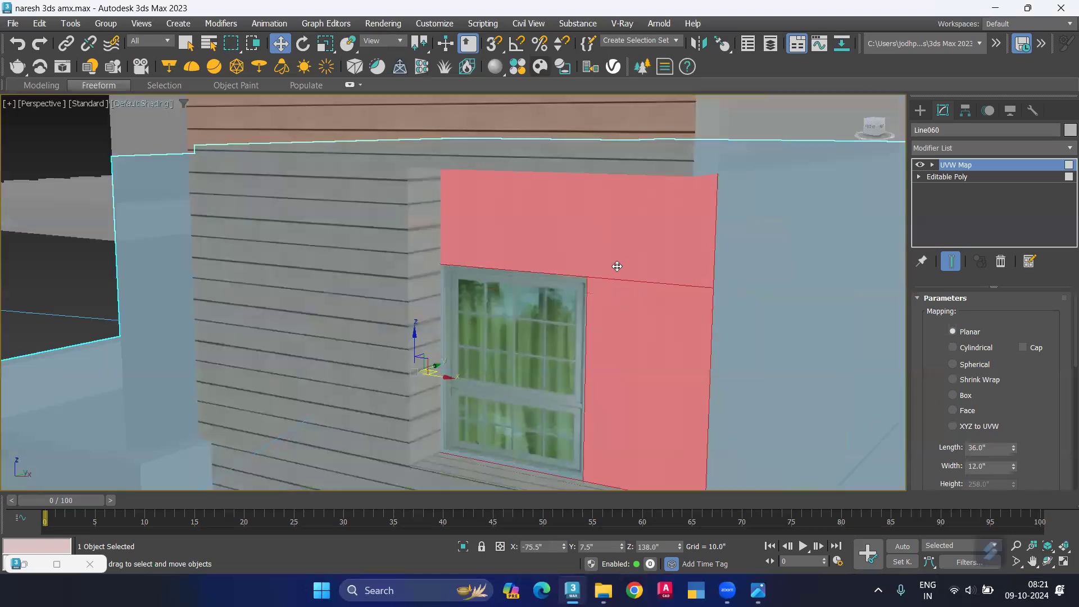
pyautogui.scroll(-3, 621, 279)
# Reselect the wall and confirm the UVW Map at 12.0" length and 36.0" width.
pyautogui.click(187, 280)
pyautogui.scroll(4, 609, 249)
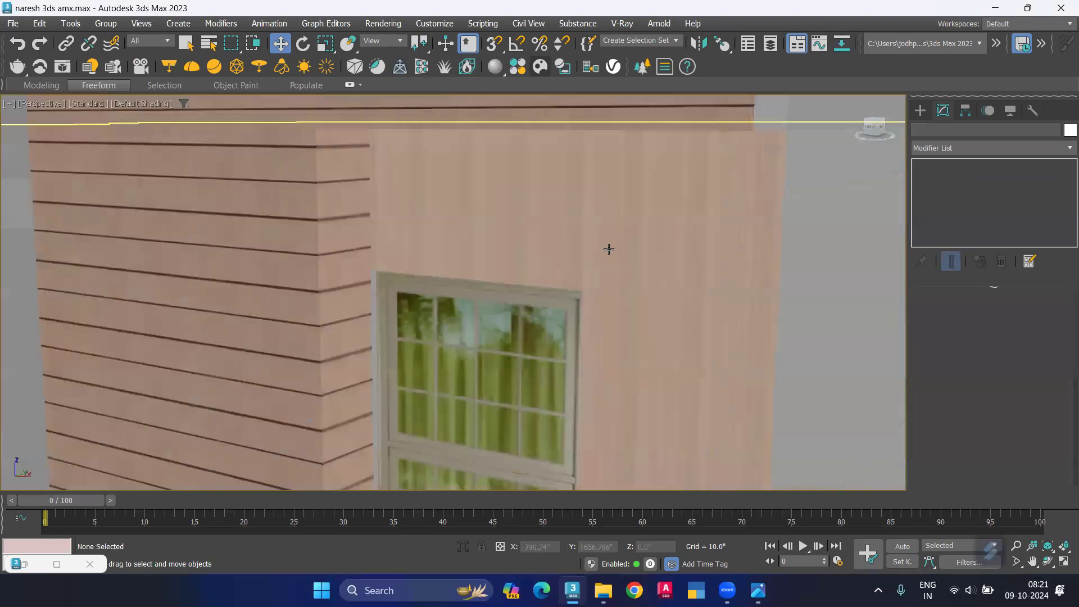
pyautogui.scroll(-2, 639, 234)
pyautogui.scroll(-2, 623, 241)
pyautogui.scroll(-2, 624, 260)
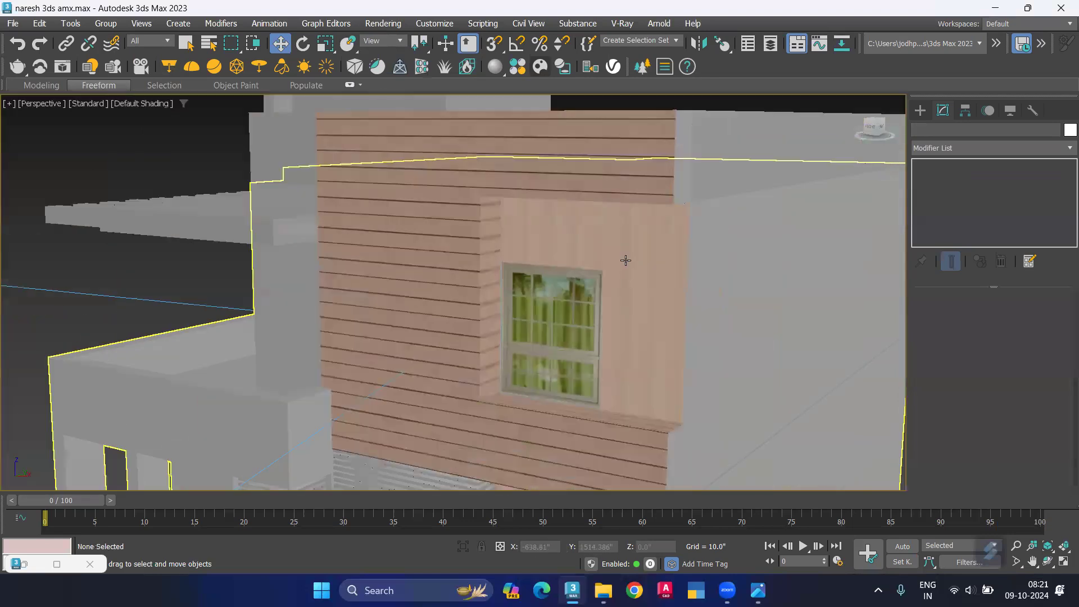
pyautogui.scroll(-2, 647, 295)
pyautogui.click(631, 284)
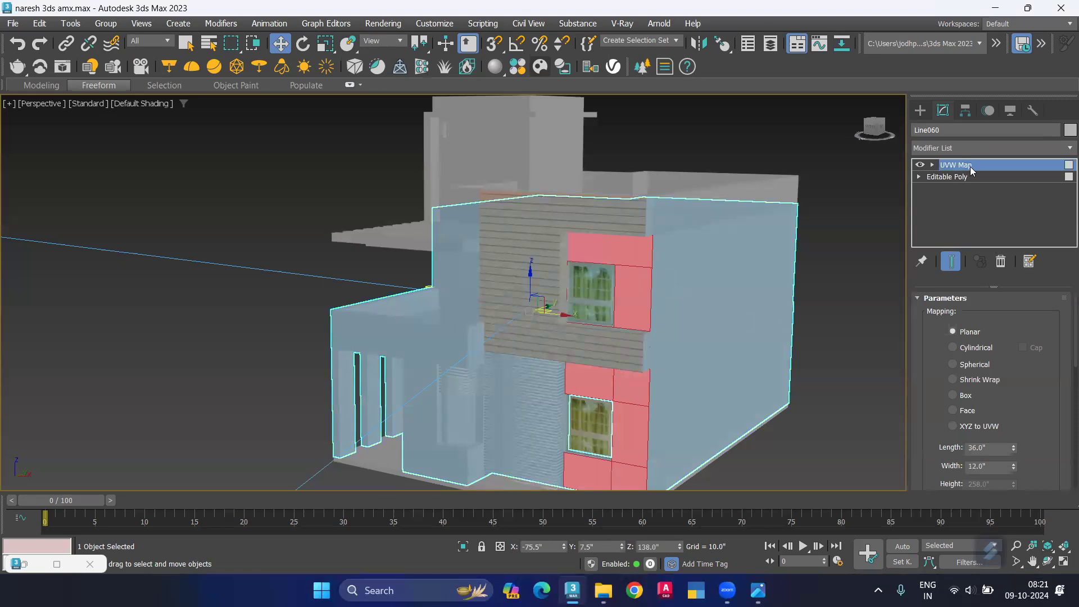
pyautogui.click(988, 447)
pyautogui.write('12')
pyautogui.press('Return')
pyautogui.press('Tab')
pyautogui.write('36')
pyautogui.press('Return')
# Deselect and reselect the wall to check the finer plank texture.
pyautogui.click(267, 253)
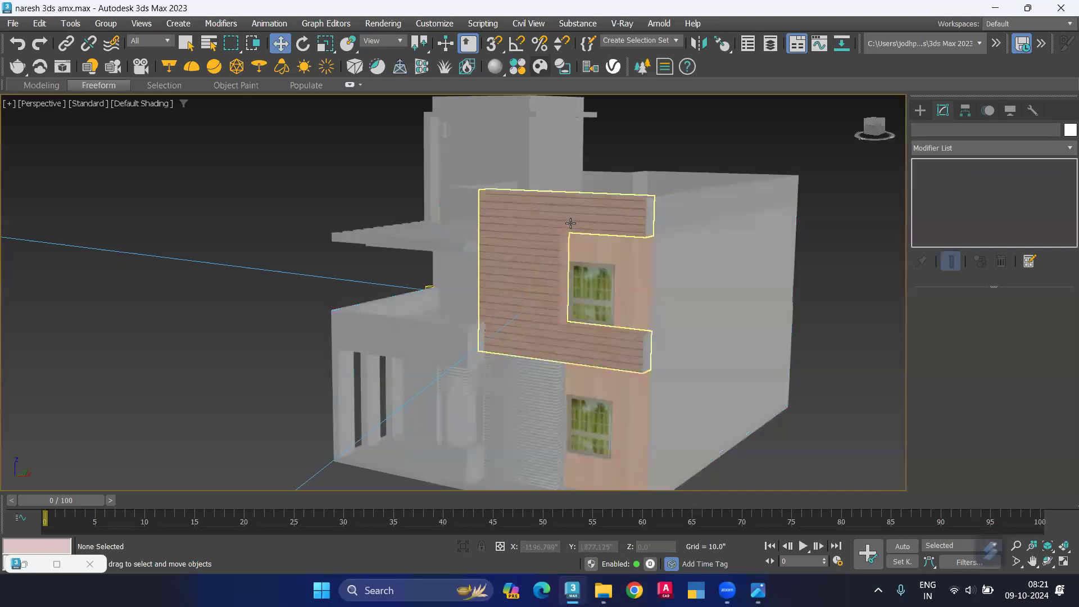
pyautogui.scroll(3, 585, 298)
pyautogui.scroll(3, 681, 219)
pyautogui.scroll(3, 721, 230)
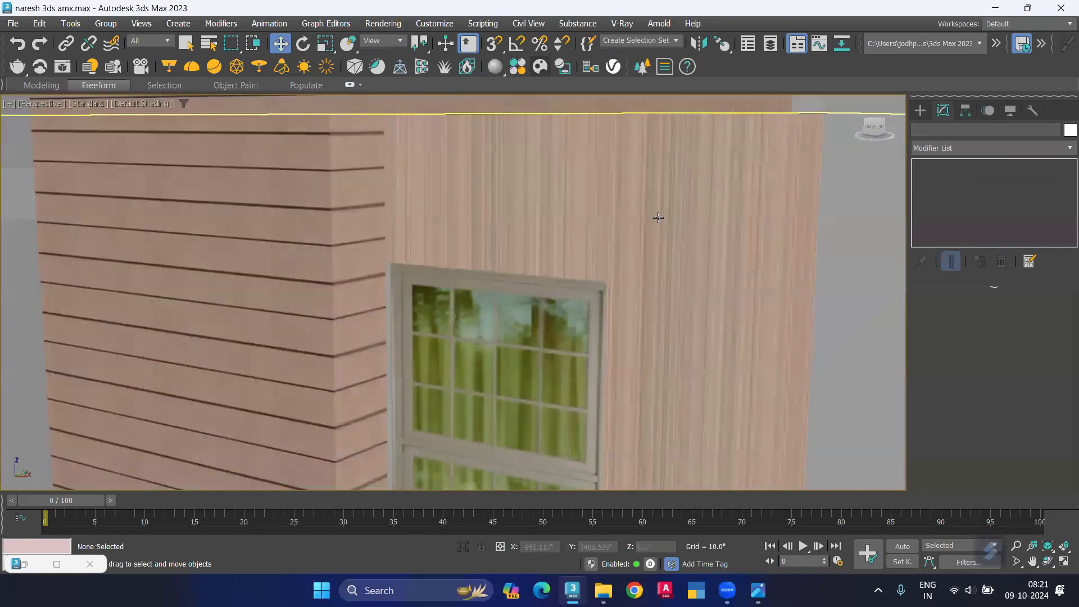
pyautogui.click(658, 218)
pyautogui.scroll(-2, 1032, 410)
pyautogui.scroll(-1, 1032, 410)
pyautogui.scroll(-1, 1027, 427)
pyautogui.scroll(-1, 1039, 447)
pyautogui.scroll(-1, 1046, 440)
pyautogui.scroll(1, 1051, 427)
pyautogui.scroll(1, 1063, 393)
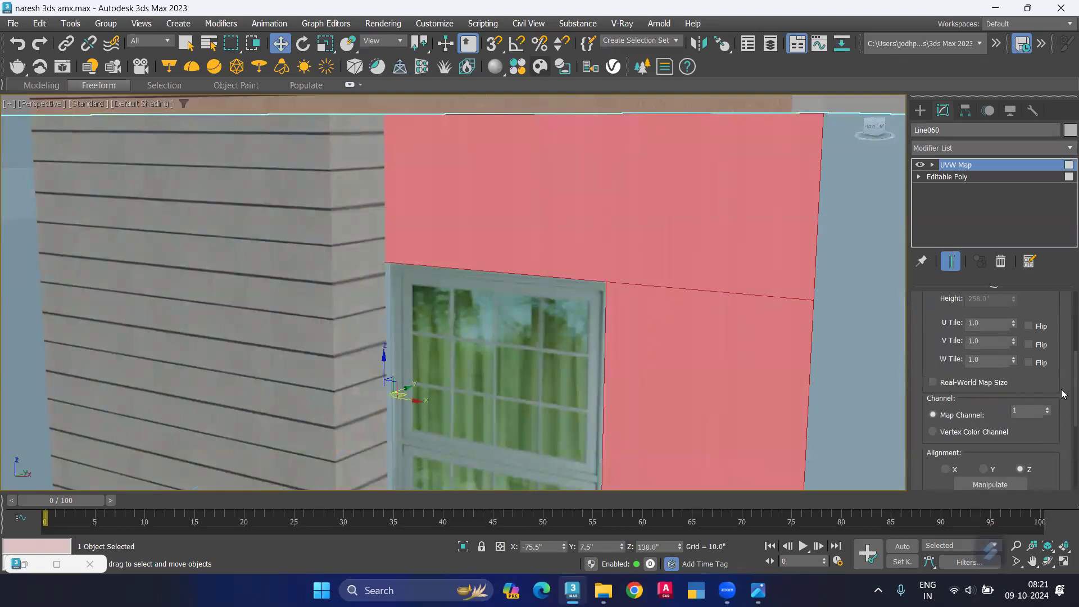
# Enter the UVW Map Gizmo sub-object and rotate the gizmo slightly.
pyautogui.click(932, 165)
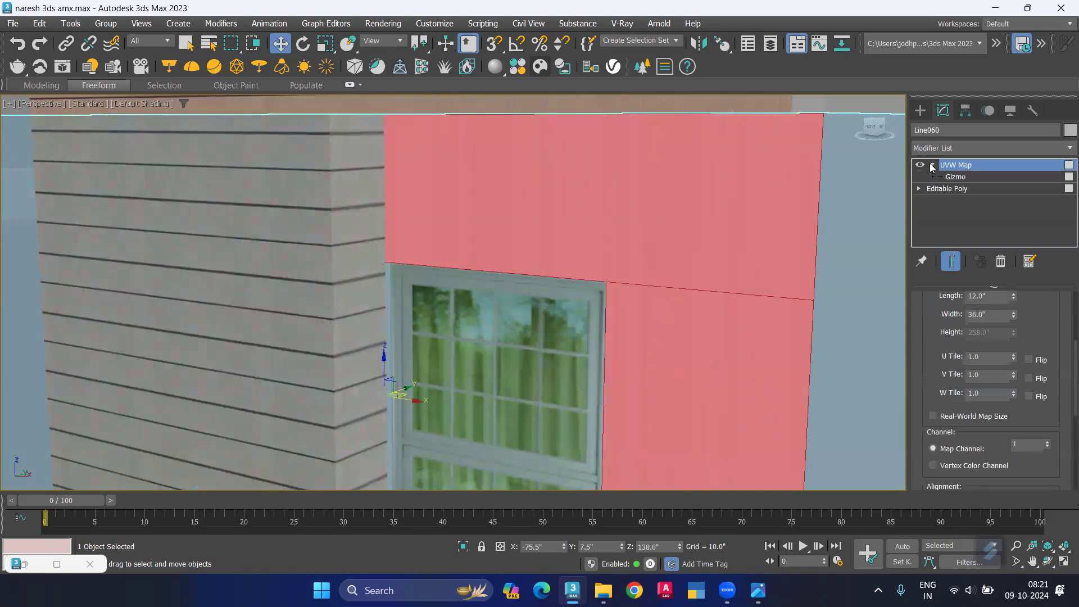
pyautogui.click(947, 177)
pyautogui.scroll(-5, 663, 264)
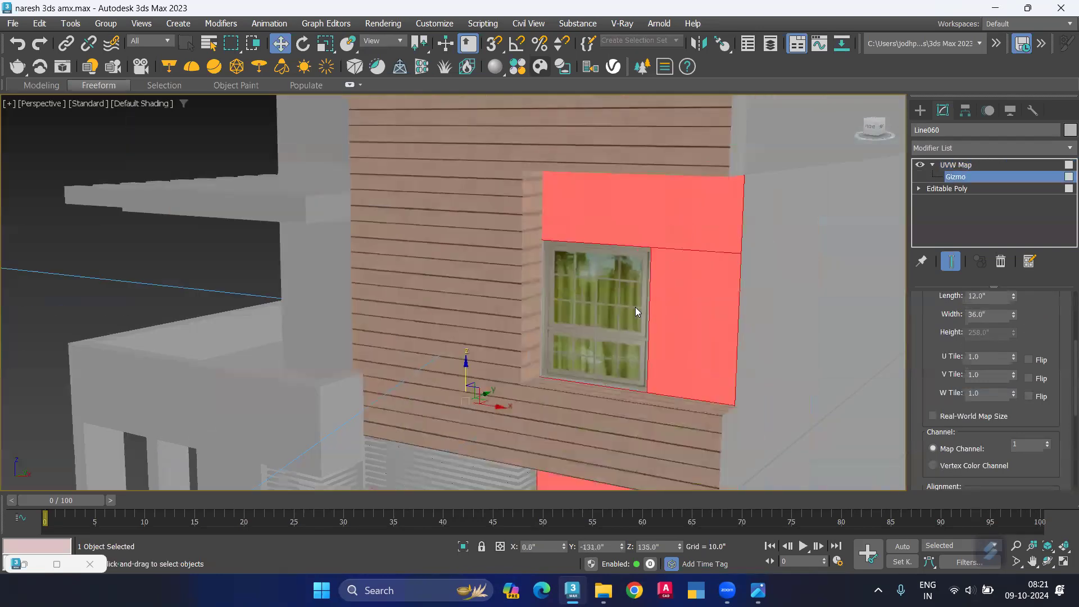
pyautogui.scroll(-3, 634, 303)
pyautogui.click(303, 44)
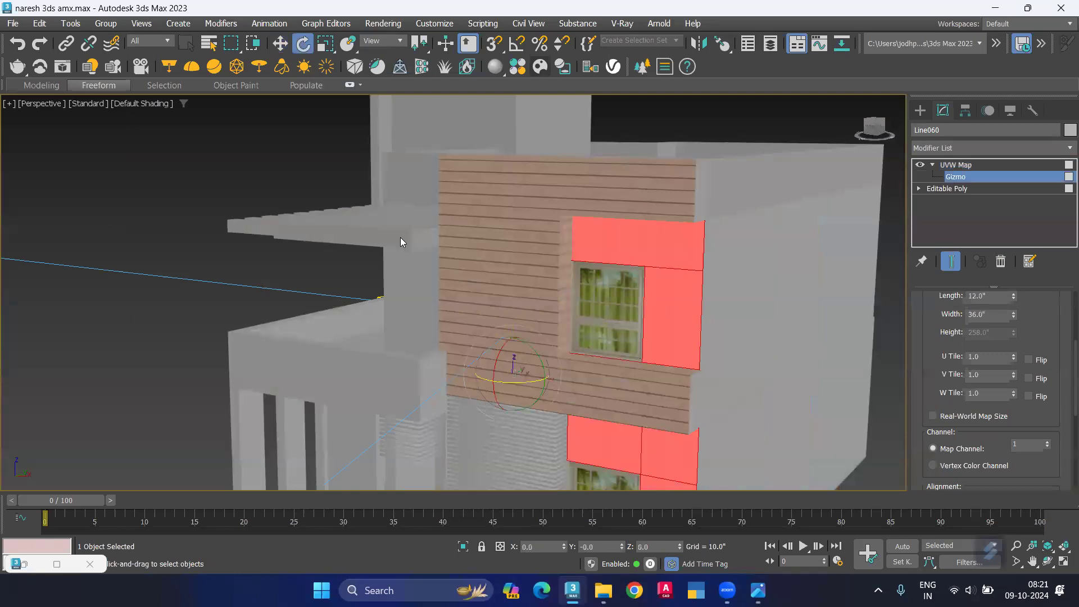
pyautogui.moveTo(503, 323)
pyautogui.mouseDown()
pyautogui.moveTo(534, 377)
pyautogui.moveTo(538, 416)
pyautogui.mouseUp()
pyautogui.click(536, 330)
pyautogui.click(640, 320)
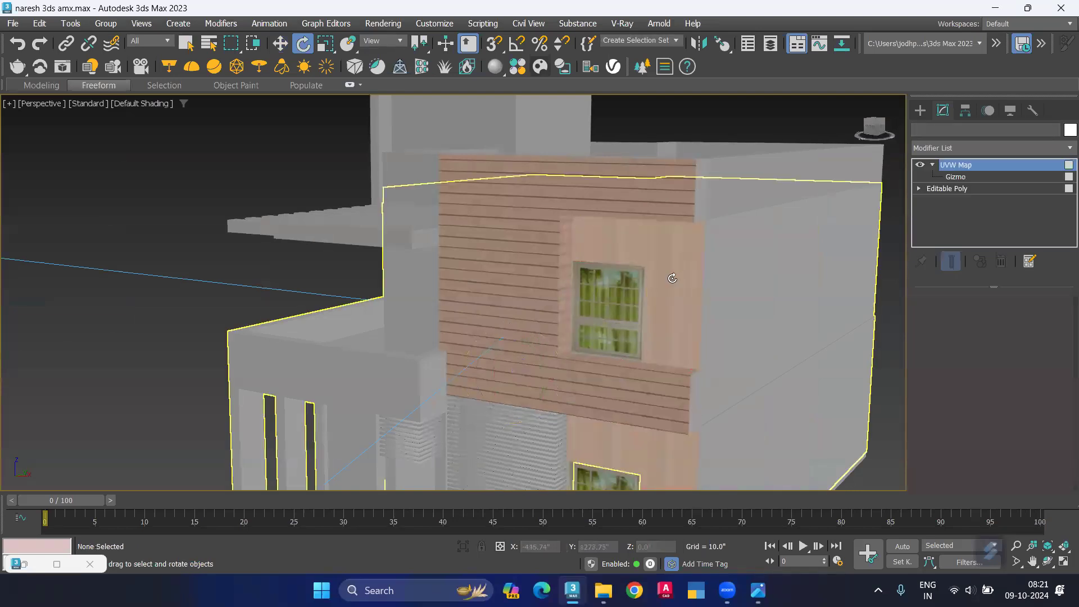
# Frame the wall in Front view and set Angle Snap to 90°.
pyautogui.press('f')
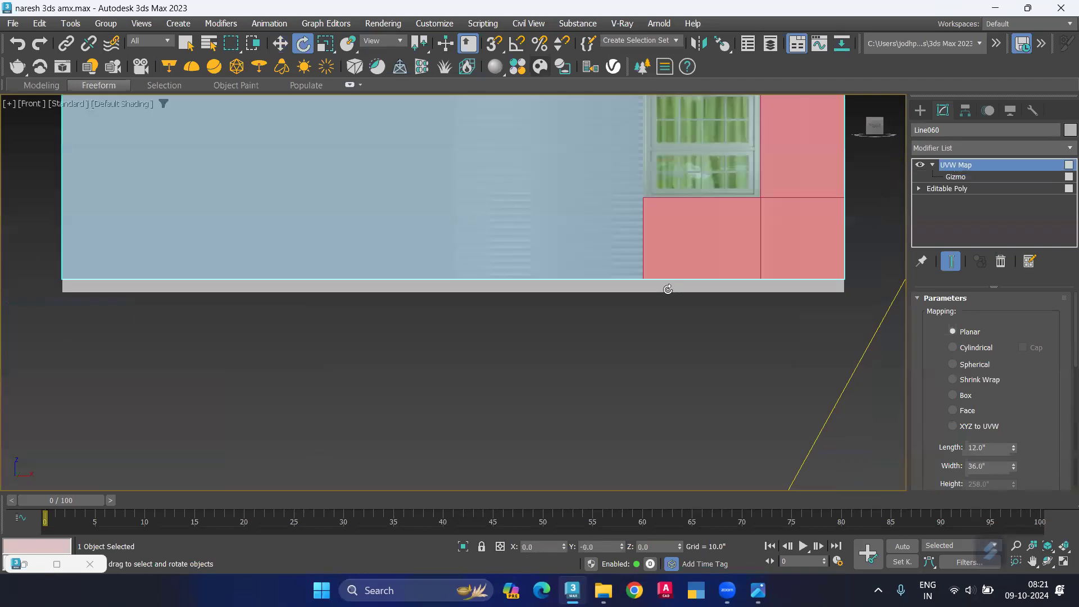
pyautogui.scroll(-3, 667, 290)
pyautogui.moveTo(549, 96); pyautogui.dragTo(548, 270, button='middle')
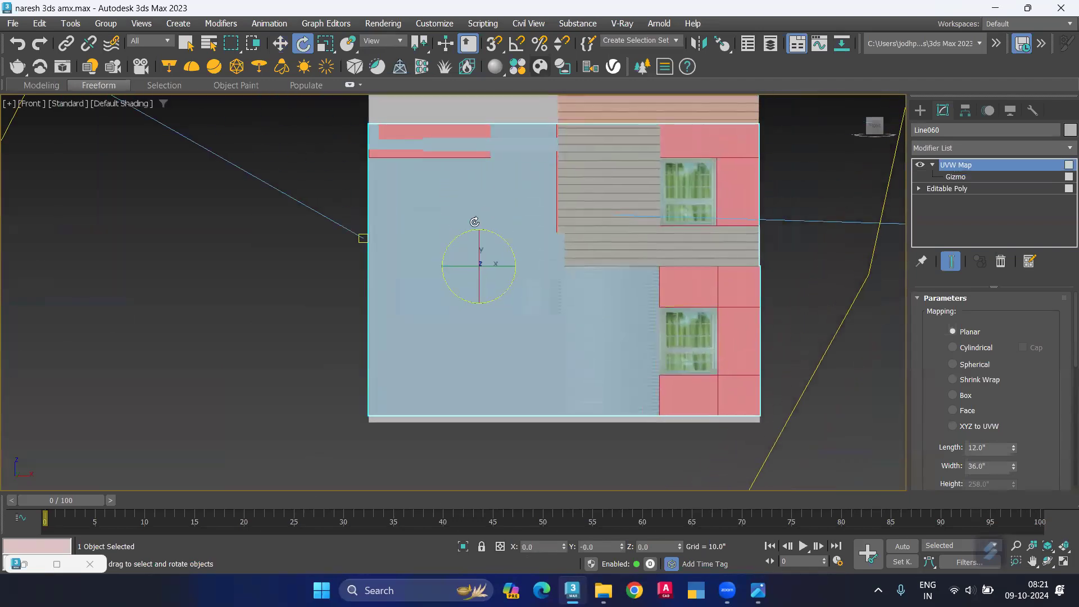
pyautogui.scroll(3, 403, 121)
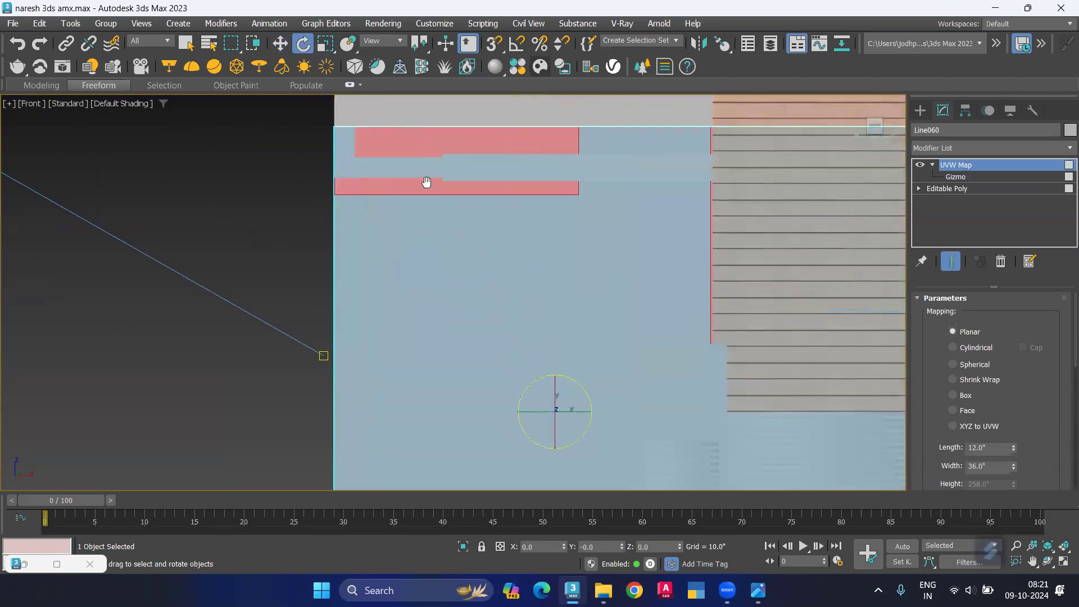
pyautogui.moveTo(427, 181); pyautogui.dragTo(412, 251, button='middle')
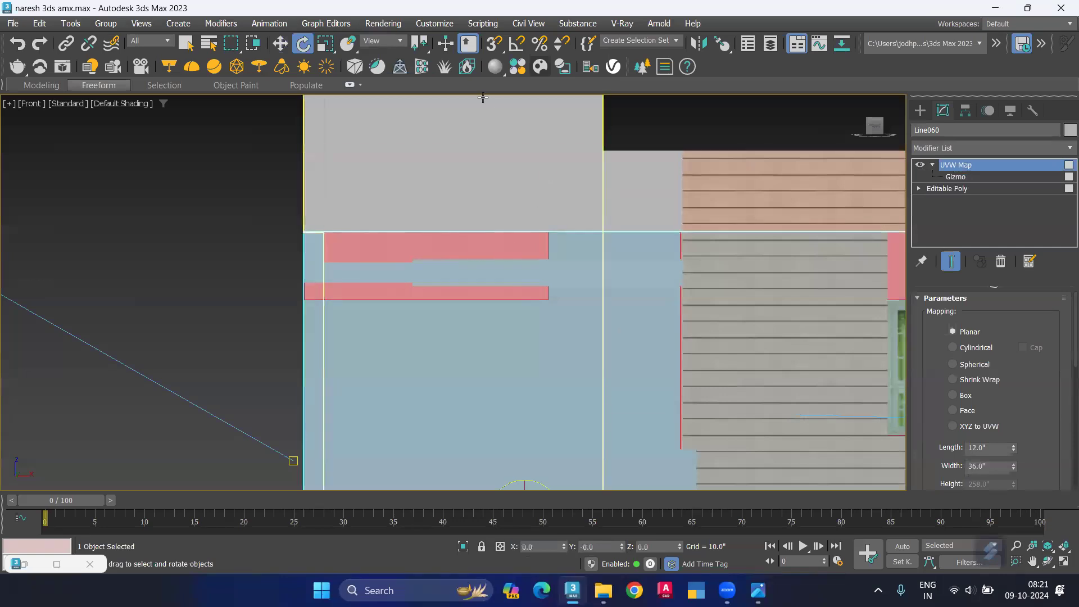
pyautogui.rightClick(518, 44)
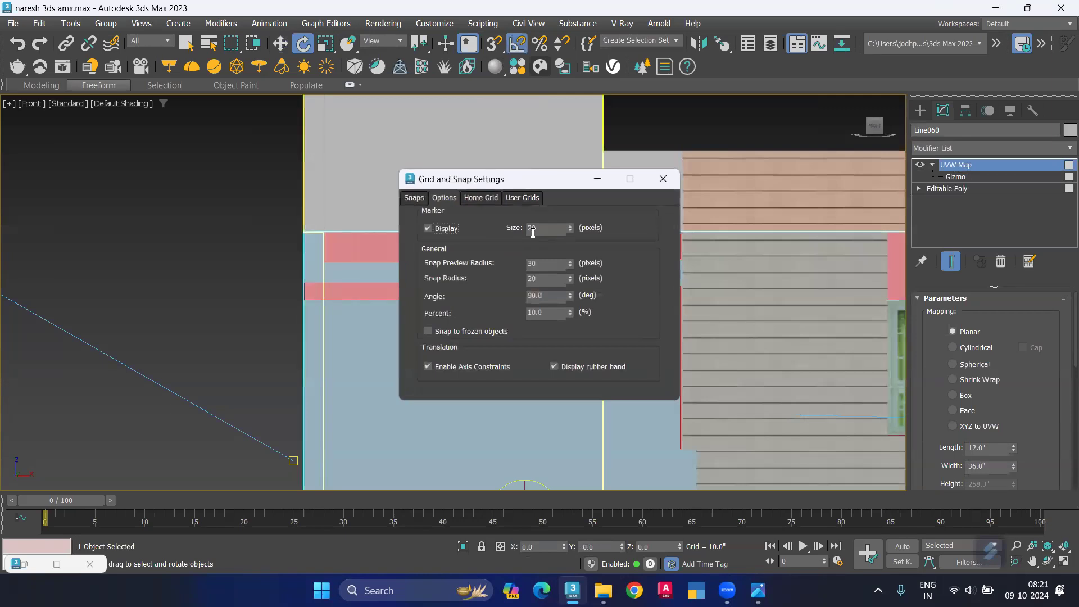
pyautogui.click(663, 179)
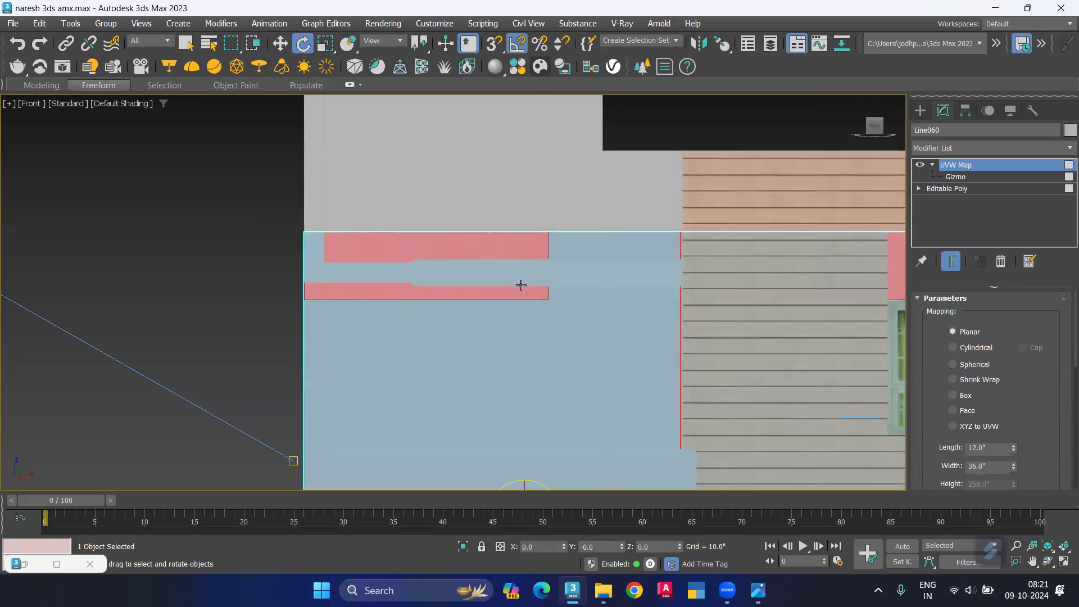
# Rotate the mapping gizmo -90° so the wood planks run horizontally.
pyautogui.scroll(-4, 448, 326)
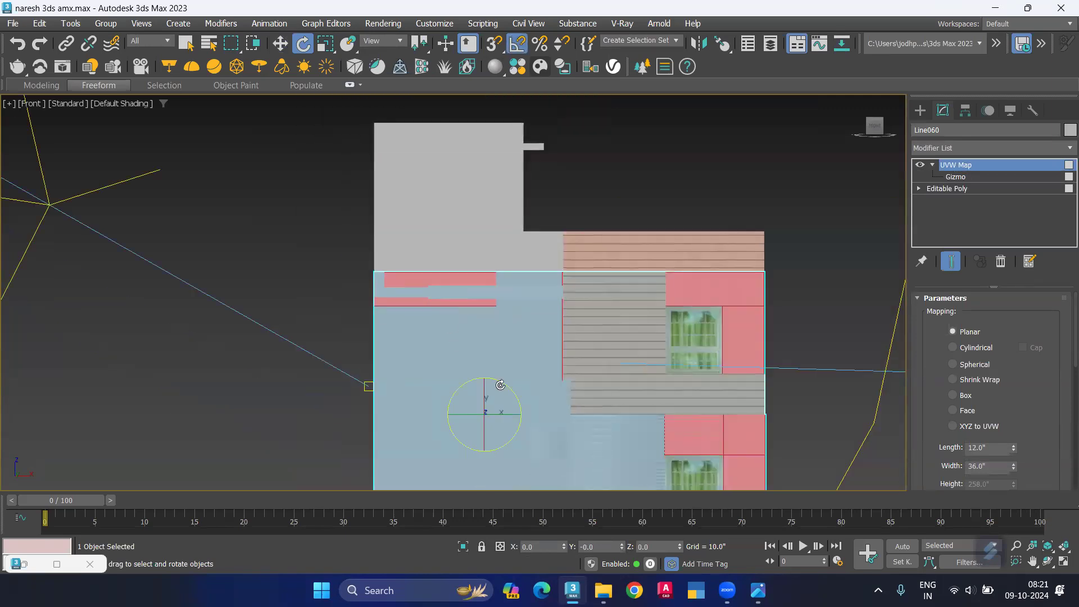
pyautogui.moveTo(503, 385); pyautogui.dragTo(503, 385)
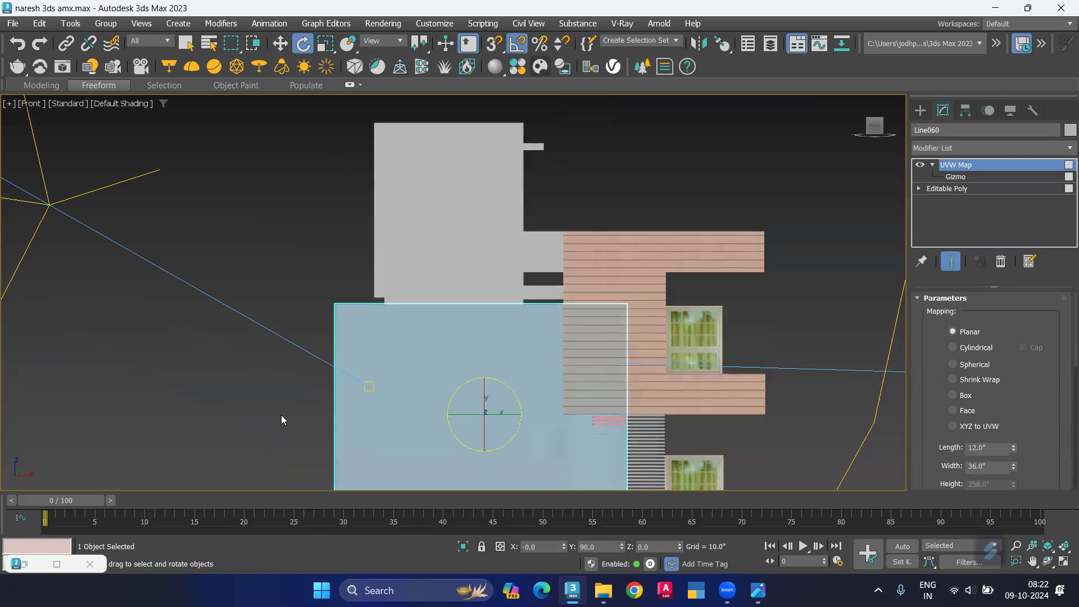
pyautogui.hotkey('ctrl', 'z')
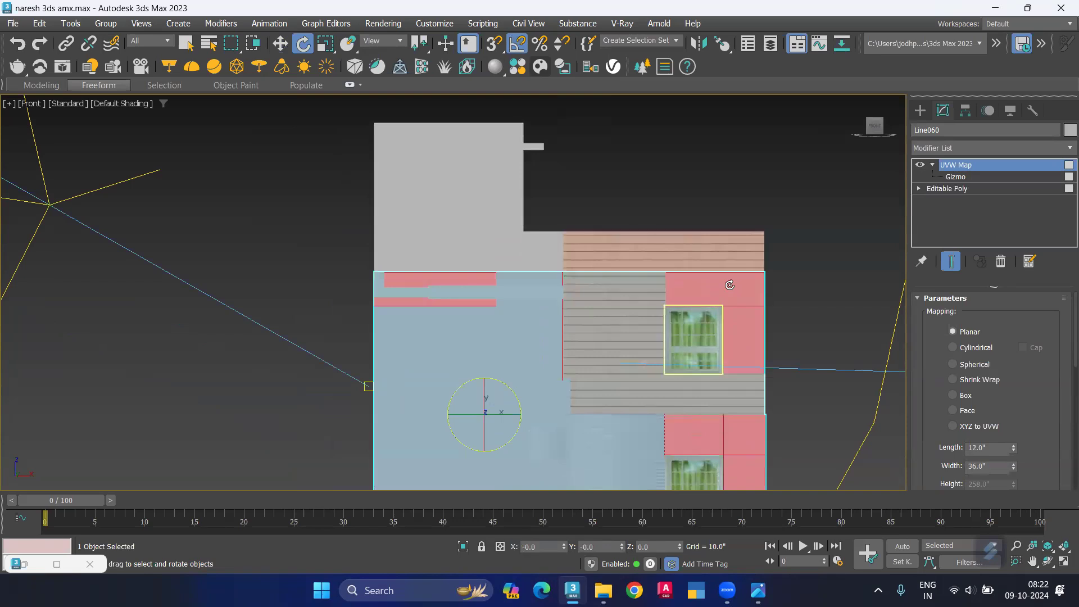
pyautogui.hotkey('ctrl', 'z')
pyautogui.hotkey('ctrl', 'y')
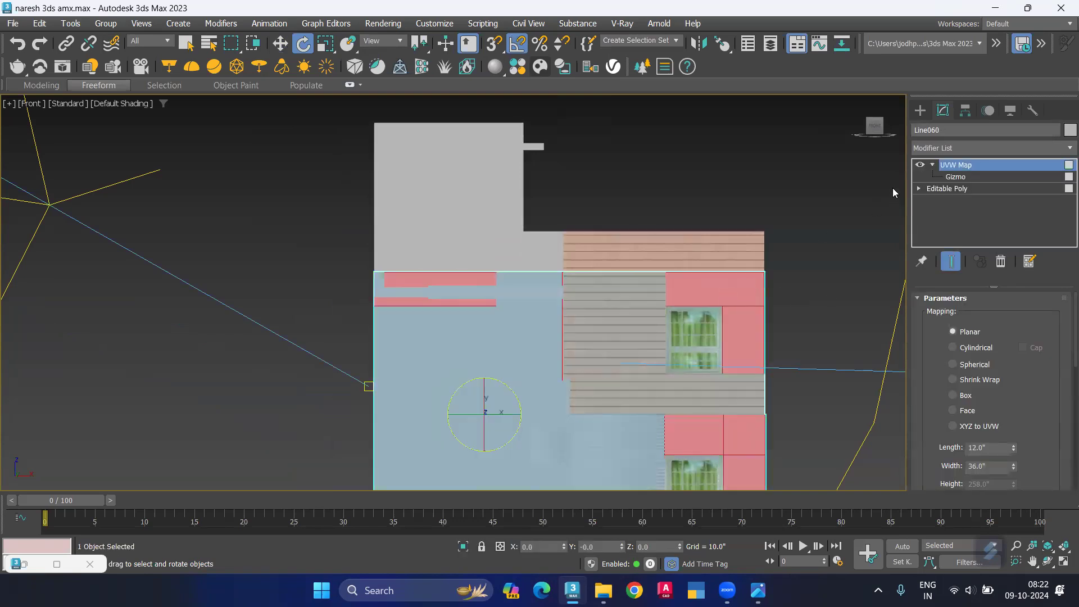
pyautogui.click(950, 177)
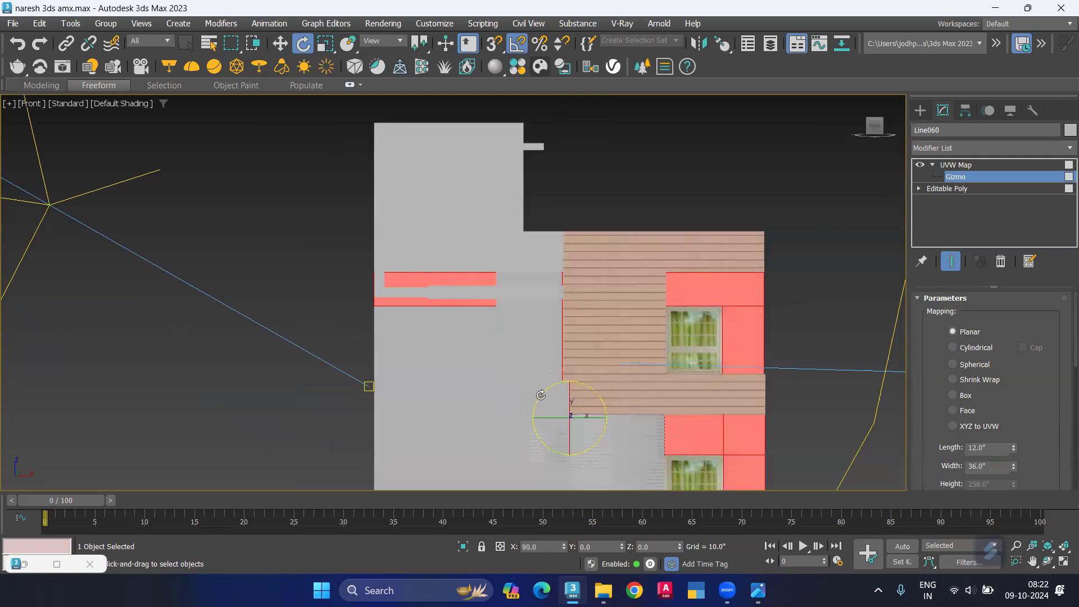
pyautogui.hotkey('ctrl', 'b')
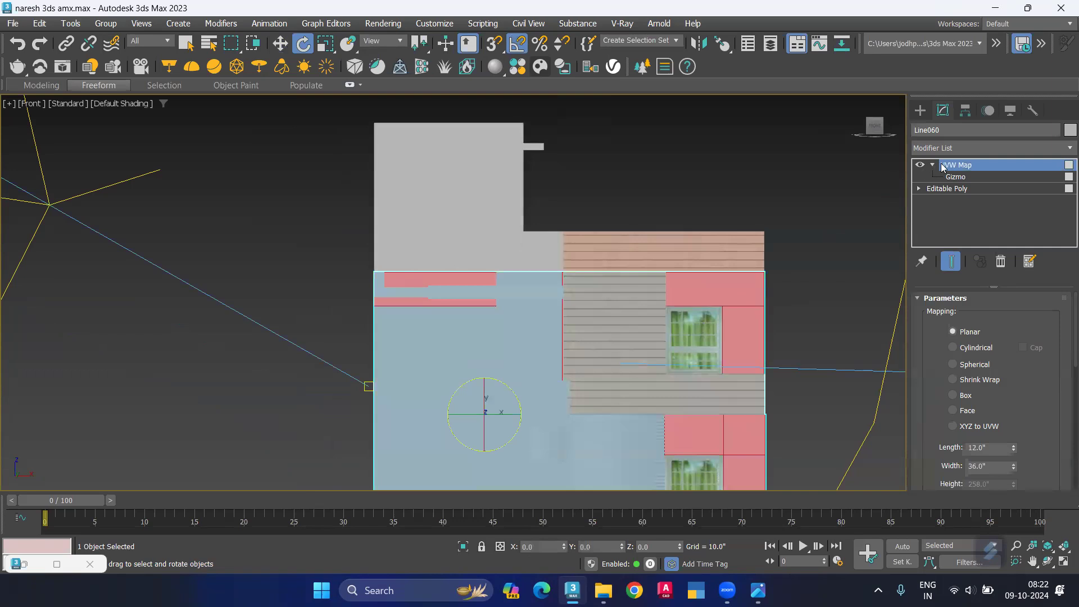
pyautogui.click(956, 175)
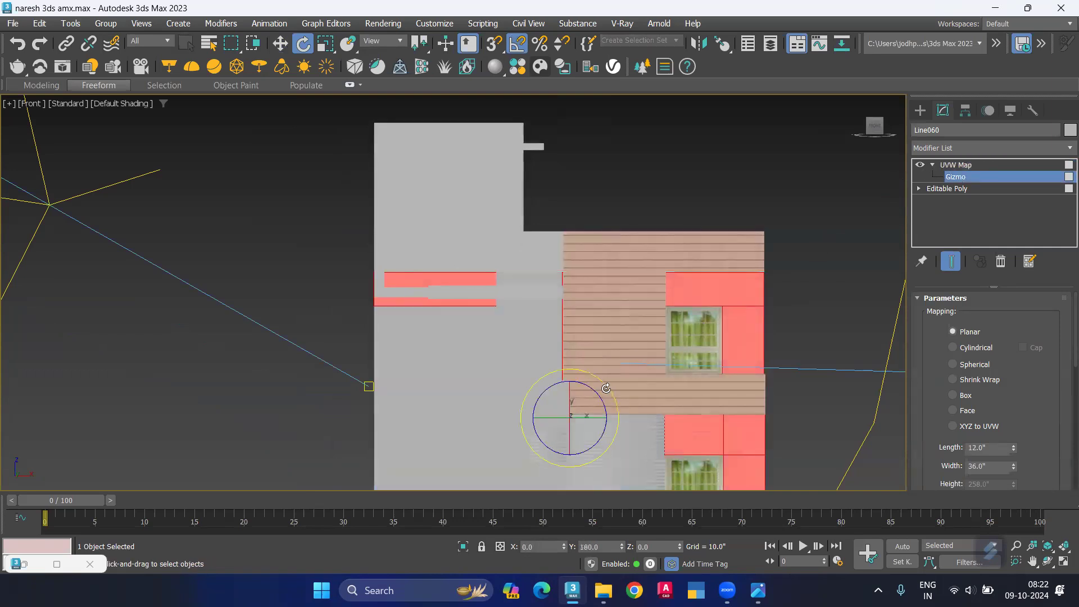
# Zoom over the wall to inspect the horizontal planks and bring up the Slate Material Editor.
pyautogui.scroll(4, 750, 286)
pyautogui.scroll(3, 742, 292)
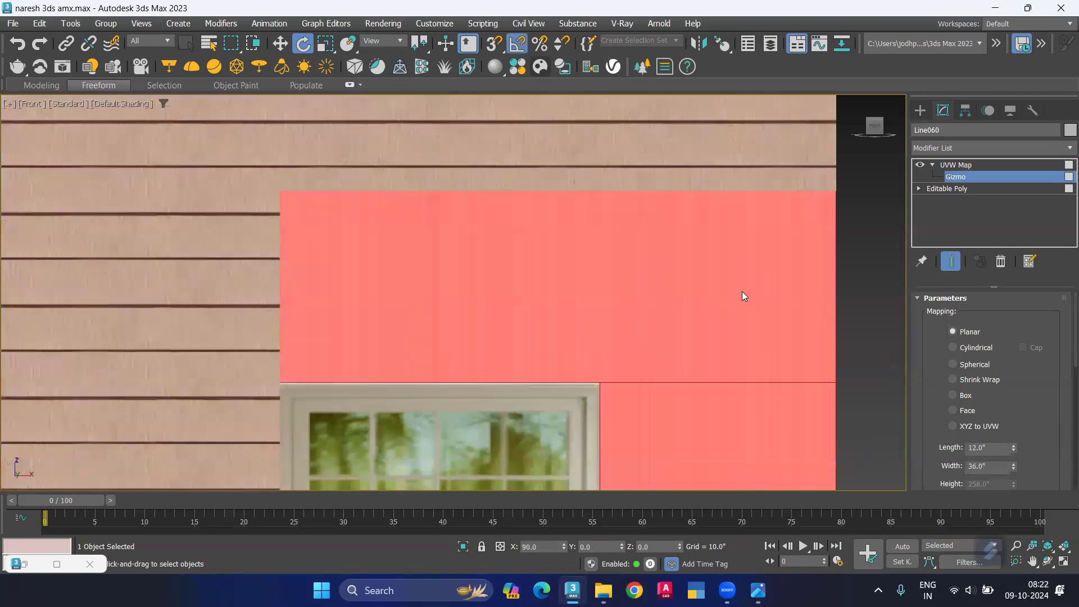
pyautogui.scroll(-3, 742, 291)
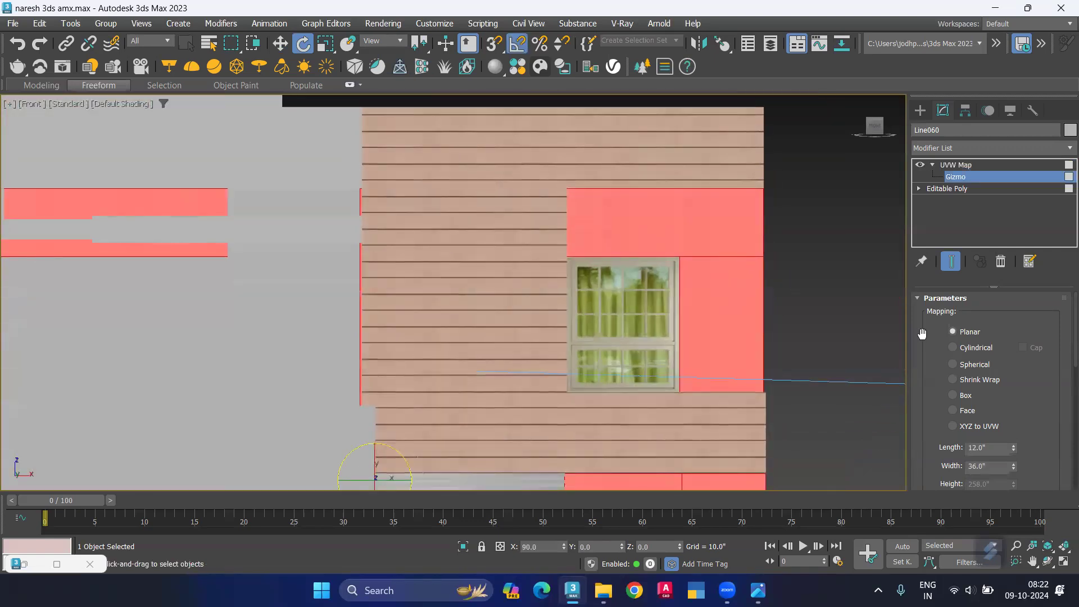
pyautogui.scroll(-1, 1050, 454)
pyautogui.scroll(-2, 1050, 458)
pyautogui.scroll(-2, 1049, 467)
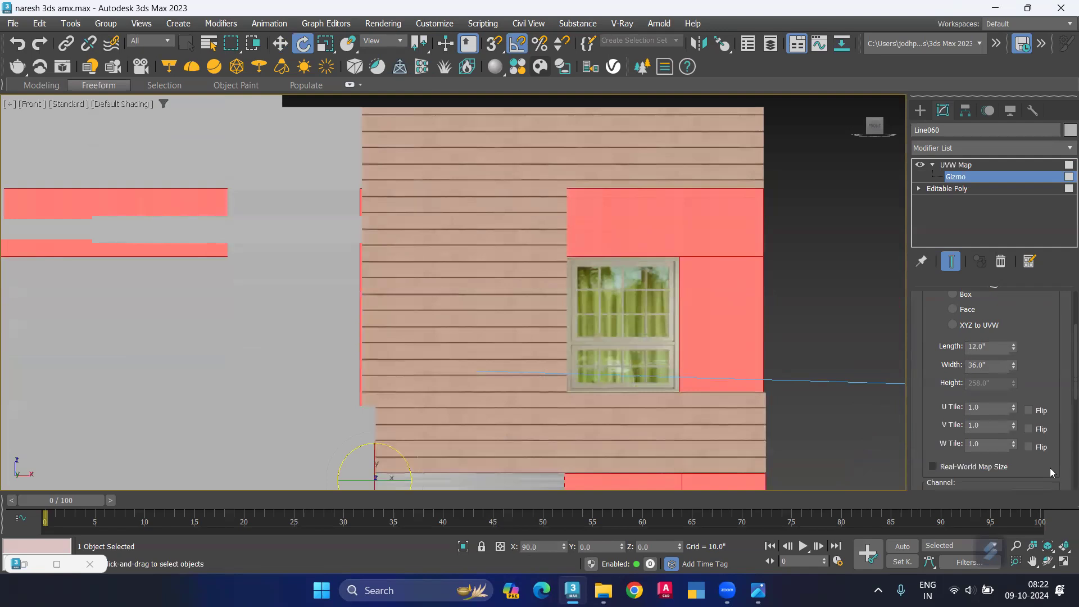
pyautogui.press('m')
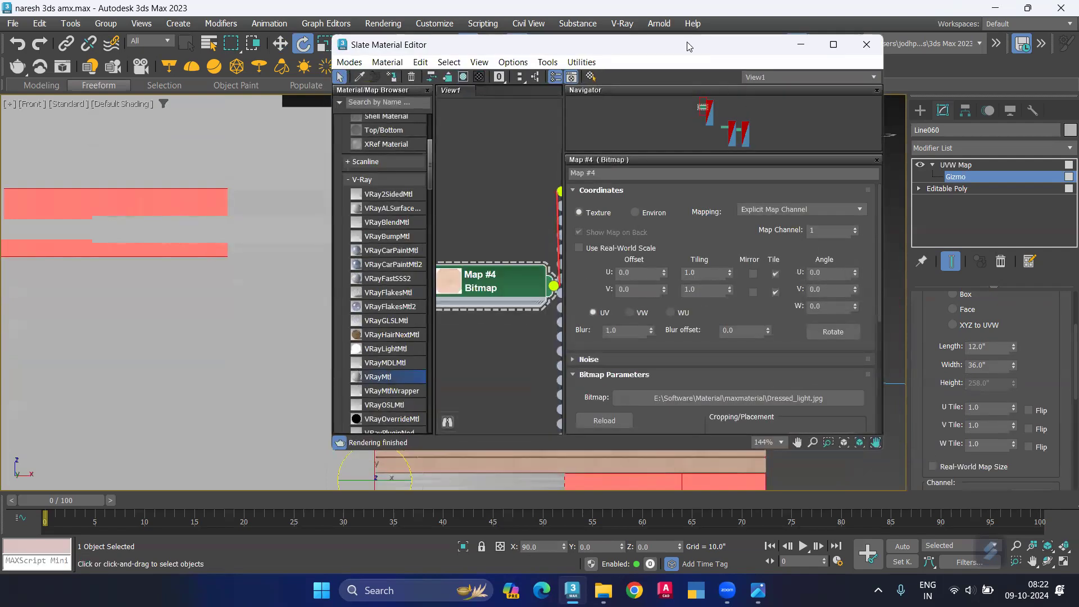
# Reset Map #4's U, V and W angles to 0 and open Rotate Mapping Coordinates.
pyautogui.moveTo(682, 42); pyautogui.dragTo(339, 45)
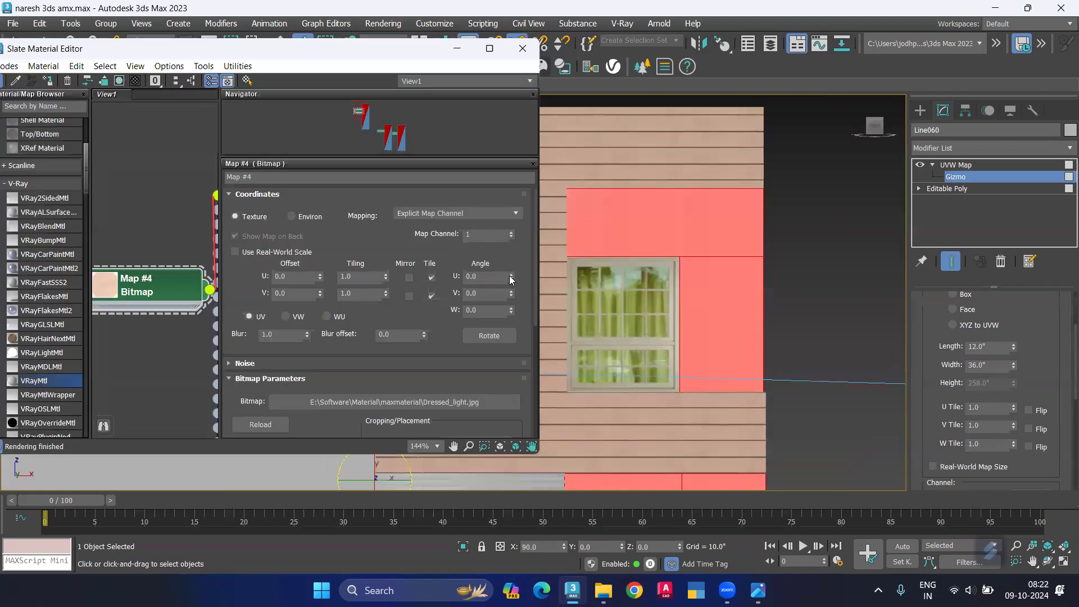
pyautogui.moveTo(512, 276); pyautogui.dragTo(509, 258)
pyautogui.moveTo(512, 295)
pyautogui.mouseDown()
pyautogui.moveTo(511, 275)
pyautogui.moveTo(516, 313)
pyautogui.mouseUp()
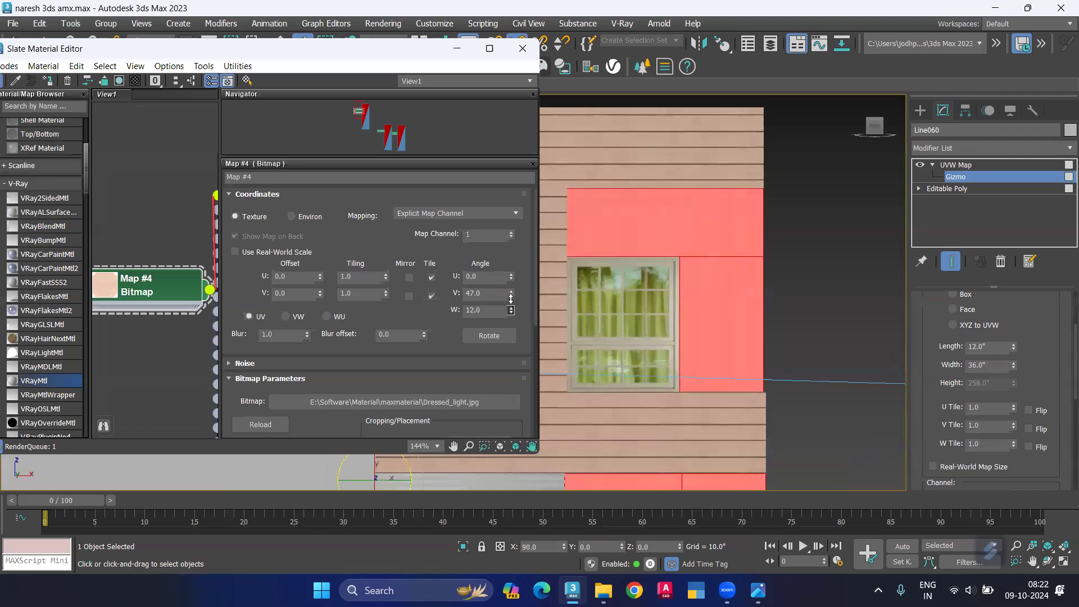
pyautogui.rightClick(517, 318)
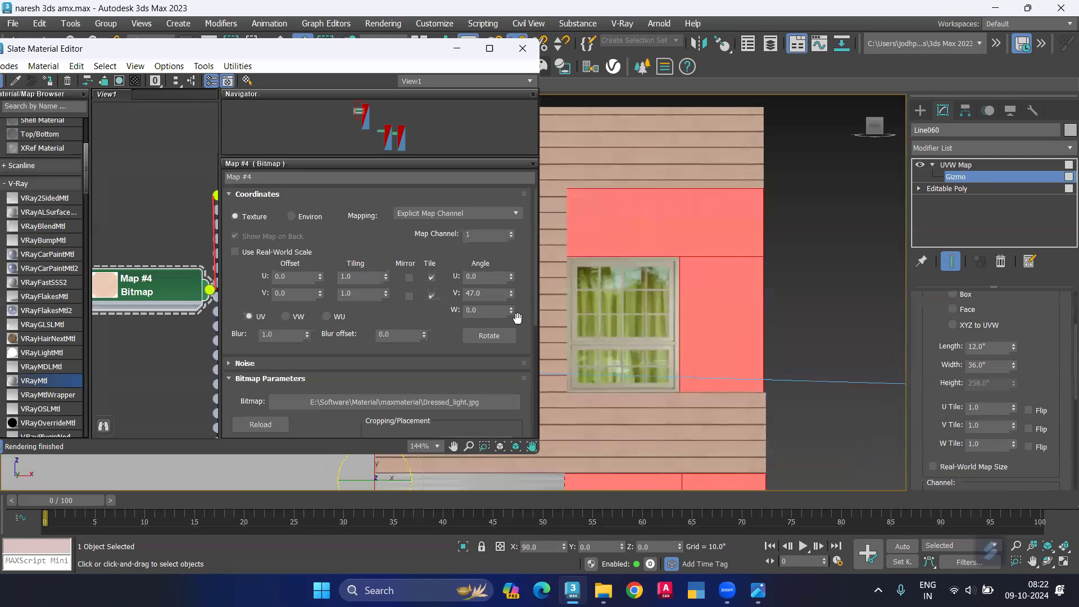
pyautogui.rightClick(511, 293)
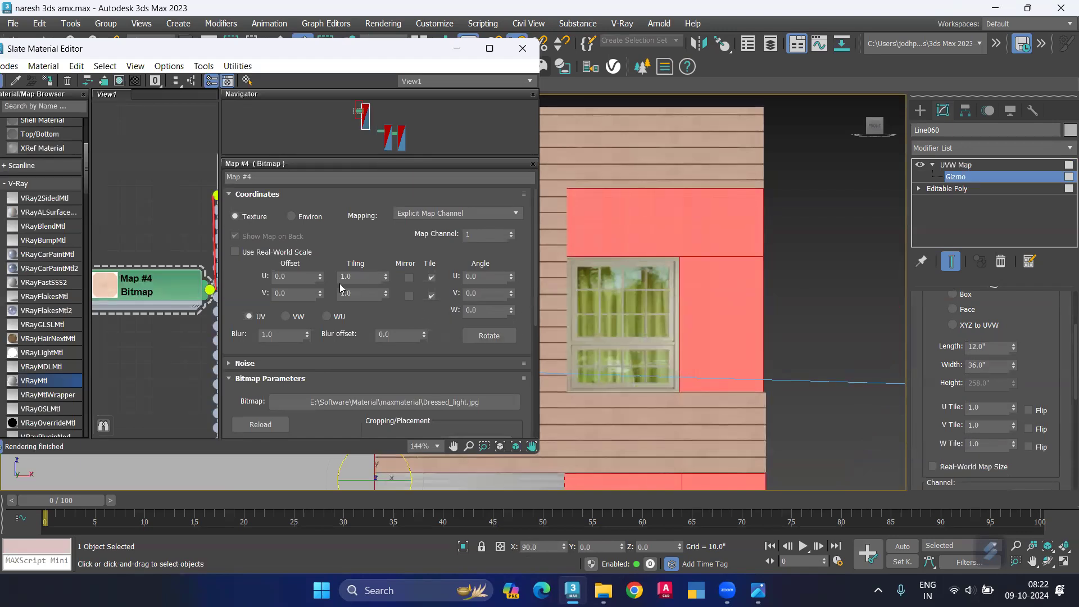
pyautogui.scroll(-1, 360, 362)
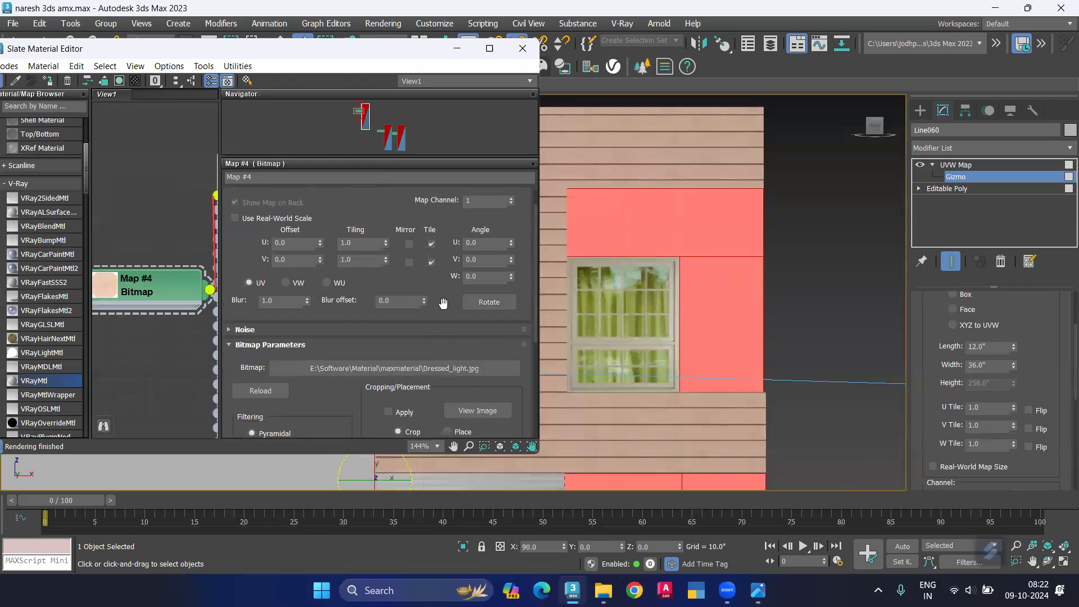
pyautogui.click(496, 306)
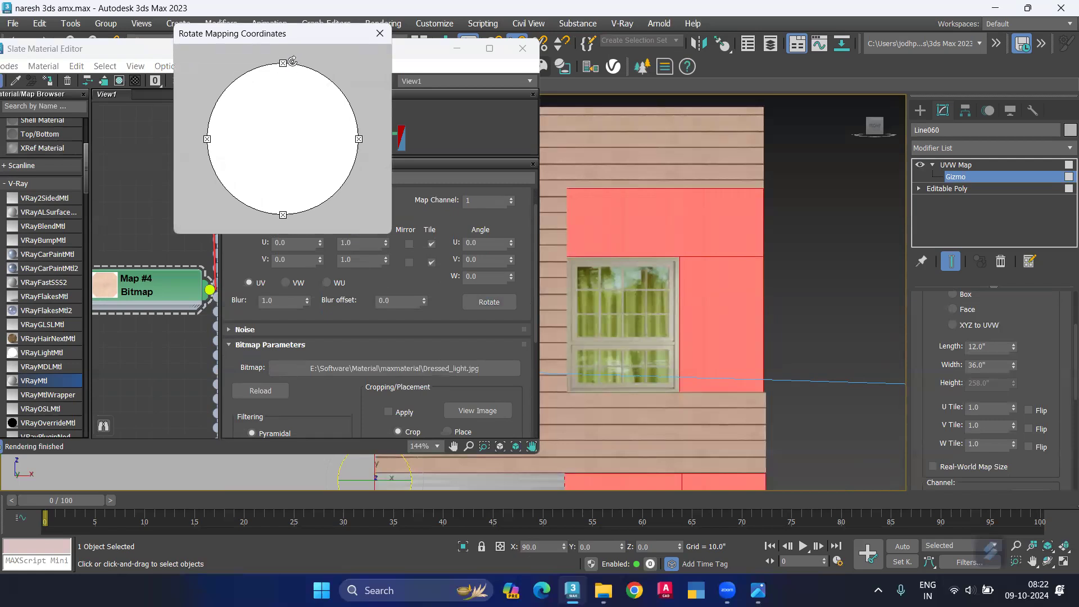
# Rotate Map #4's mapping to U 90, V 90, W 360 and close the Slate Material Editor.
pyautogui.moveTo(292, 60); pyautogui.dragTo(316, 74)
pyautogui.click(380, 33)
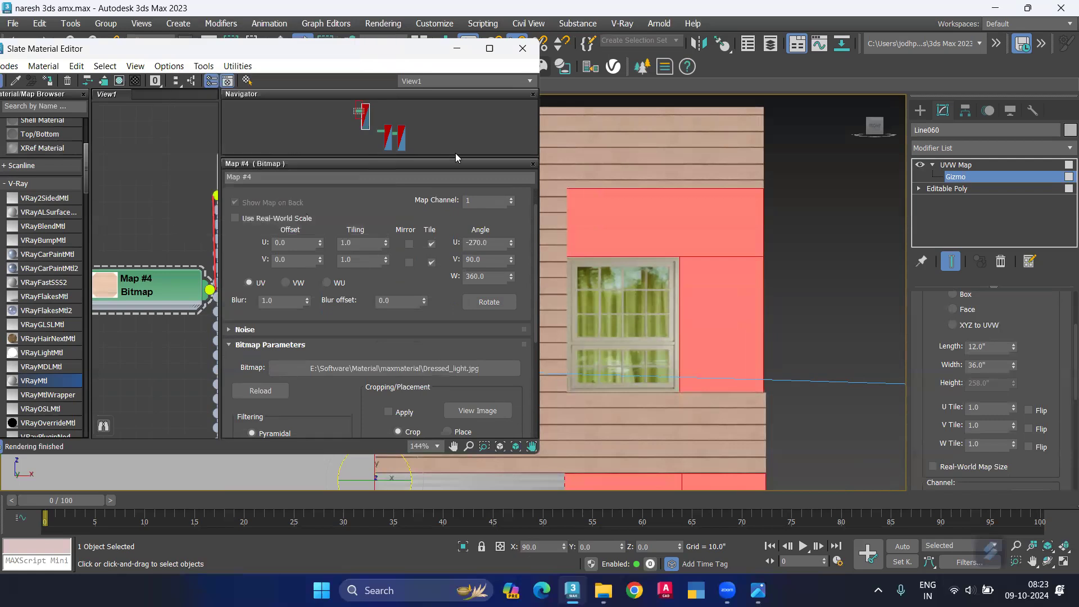
pyautogui.doubleClick(494, 242)
pyautogui.write('90')
pyautogui.press('Return')
pyautogui.click(523, 48)
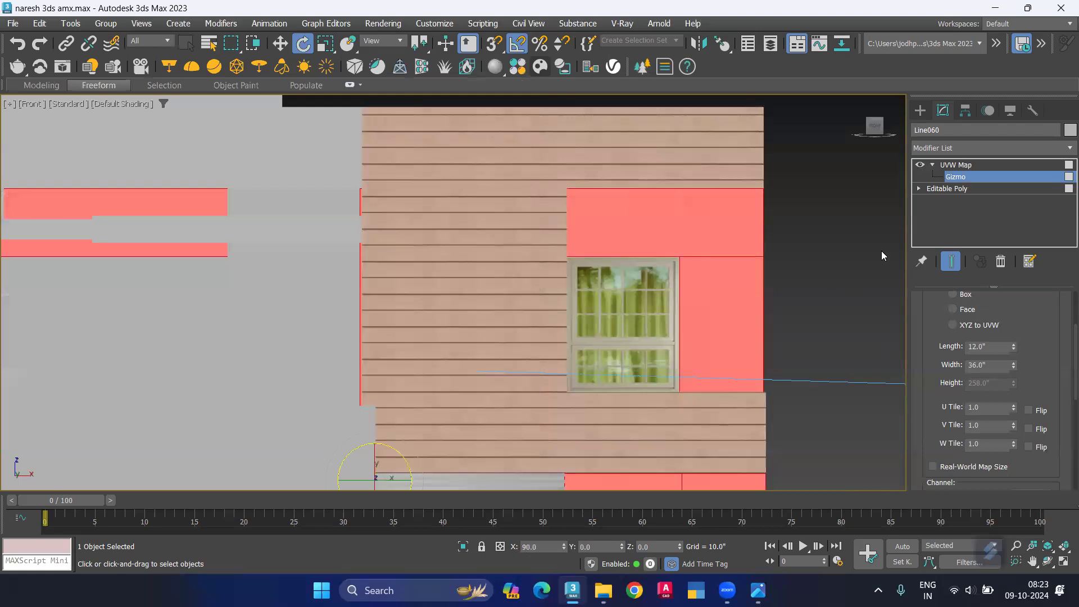
# Orbit the Front viewport to an angled orthographic view of the facade and reselect wall Line060.
pyautogui.click(975, 171)
pyautogui.click(832, 270)
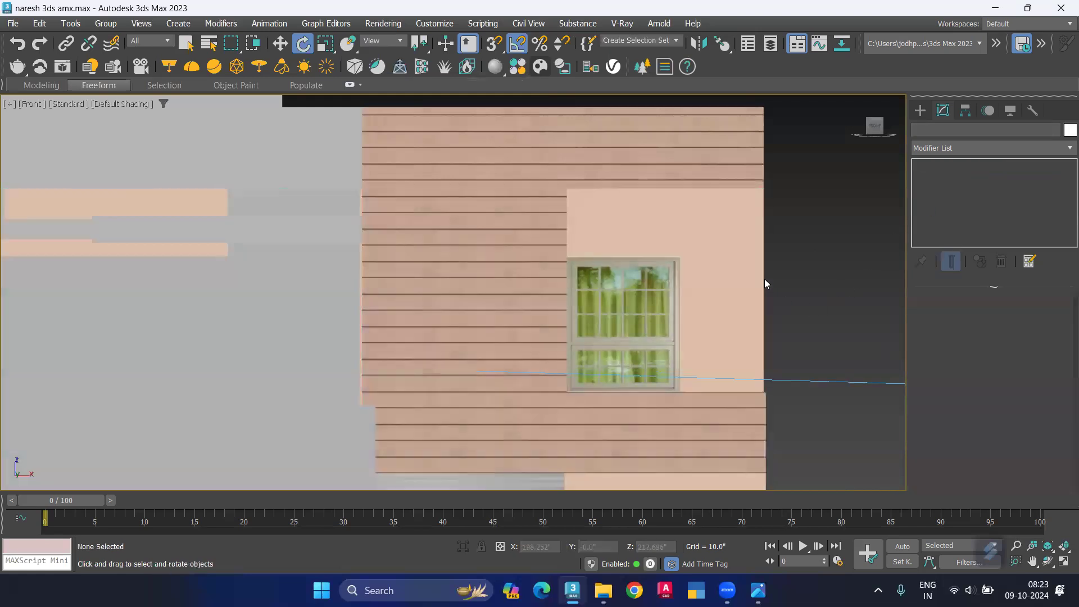
pyautogui.scroll(4, 759, 259)
pyautogui.moveTo(694, 309)
pyautogui.keyDown('alt'); pyautogui.mouseDown(button='middle')
pyautogui.moveTo(313, 206)
pyautogui.moveTo(627, 366)
pyautogui.moveTo(294, 261)
pyautogui.mouseUp(button='middle'); pyautogui.keyUp('alt')
pyautogui.scroll(2, 378, 272)
pyautogui.scroll(3, 380, 269)
pyautogui.click(386, 270)
pyautogui.scroll(-2, 438, 275)
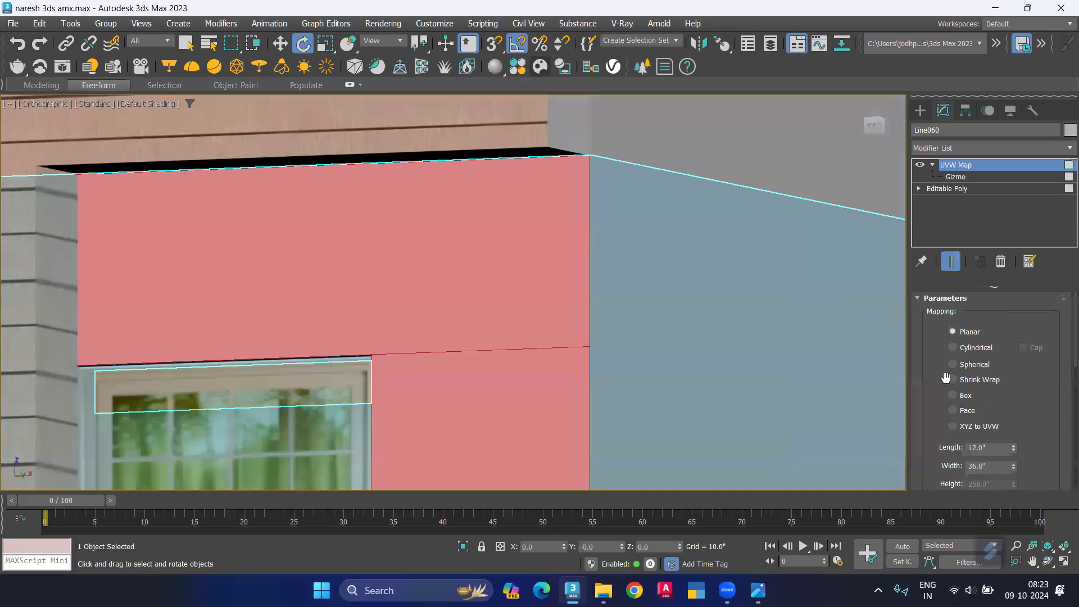
pyautogui.scroll(-5, 483, 261)
pyautogui.scroll(-5, 487, 313)
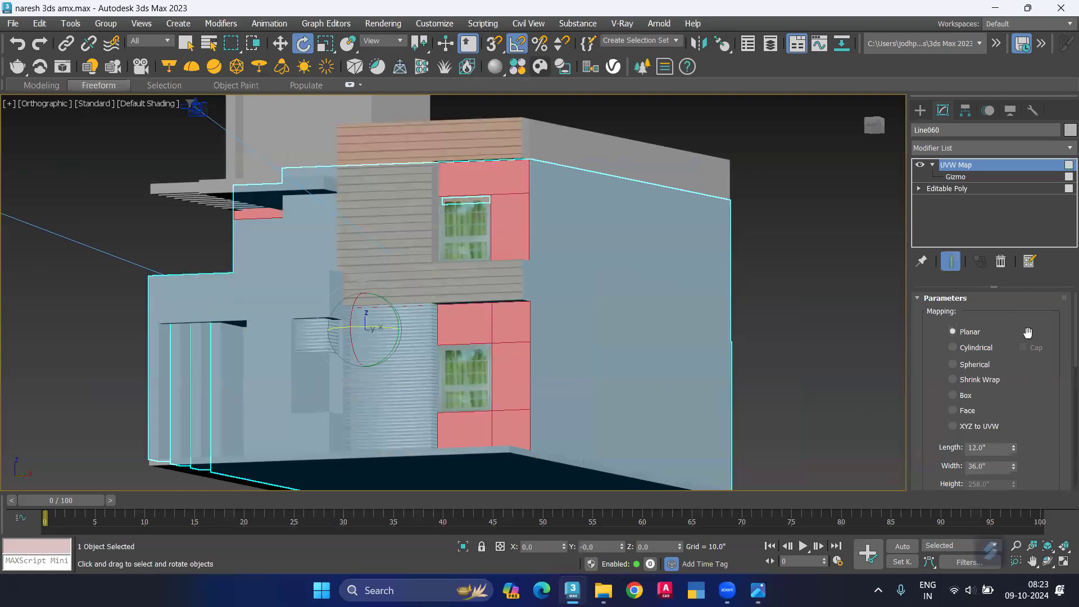
# Reopen the Slate Material Editor maximized and pull Map #4 away from Material #38.
pyautogui.press('m')
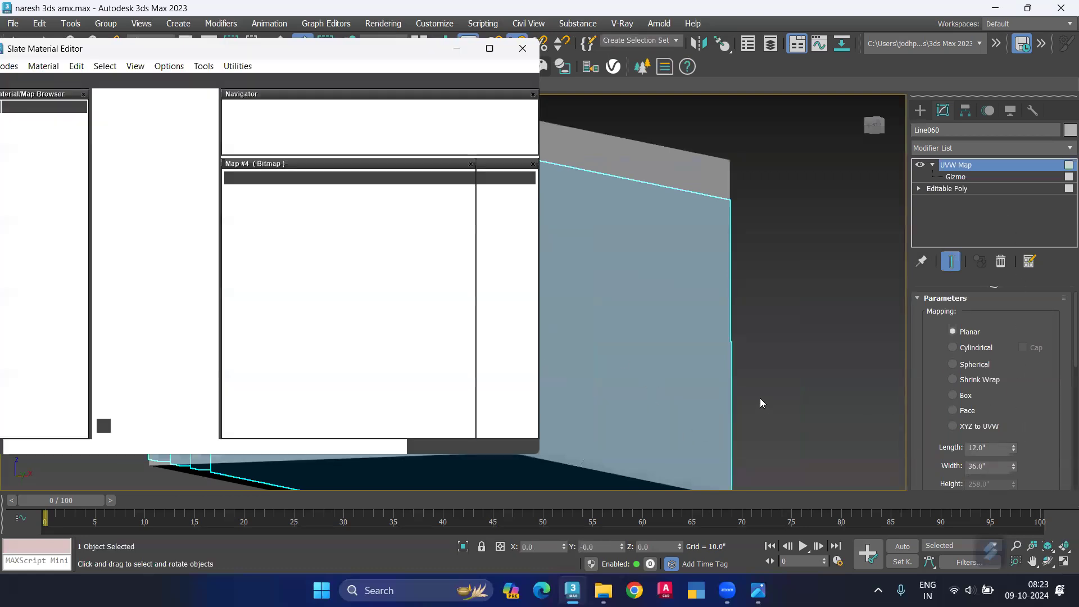
pyautogui.click(491, 49)
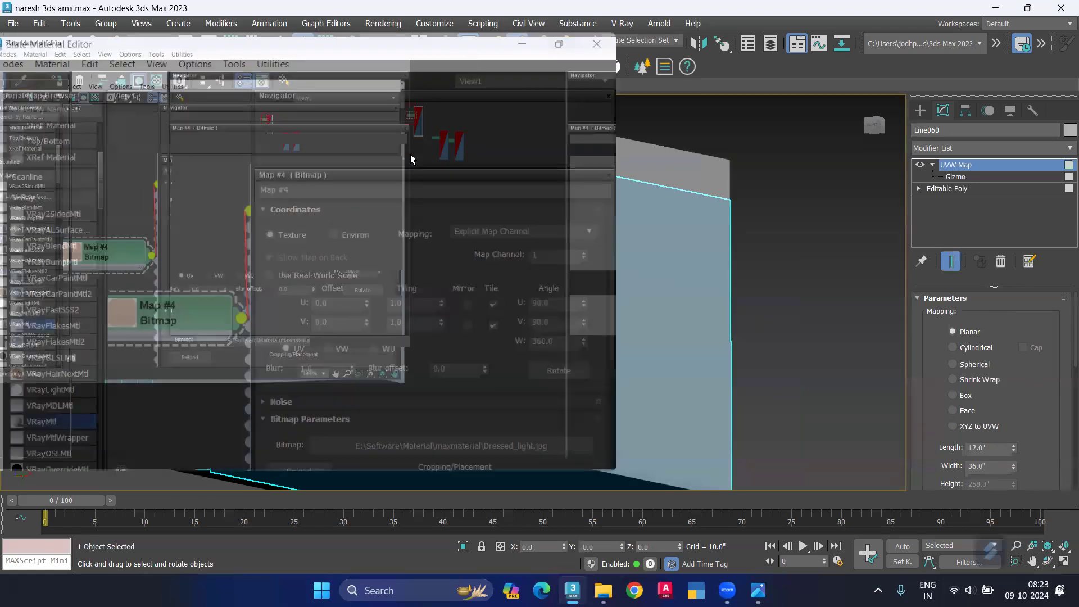
pyautogui.moveTo(329, 253); pyautogui.dragTo(242, 253)
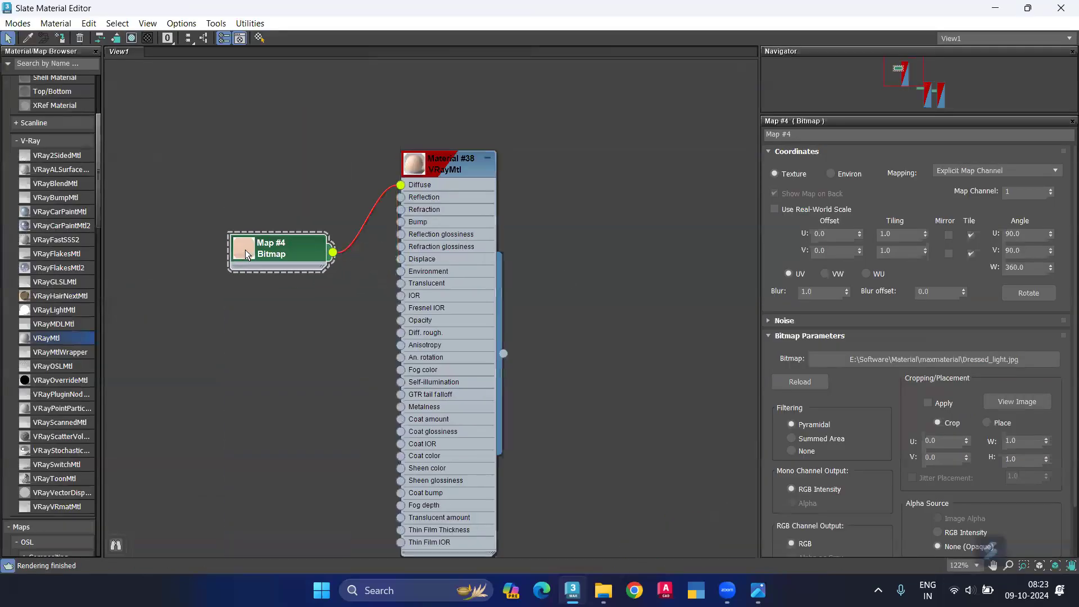
# Load rockface-1.jpg from the Liriyan folder into Map #4, then minimize the editor.
pyautogui.click(906, 359)
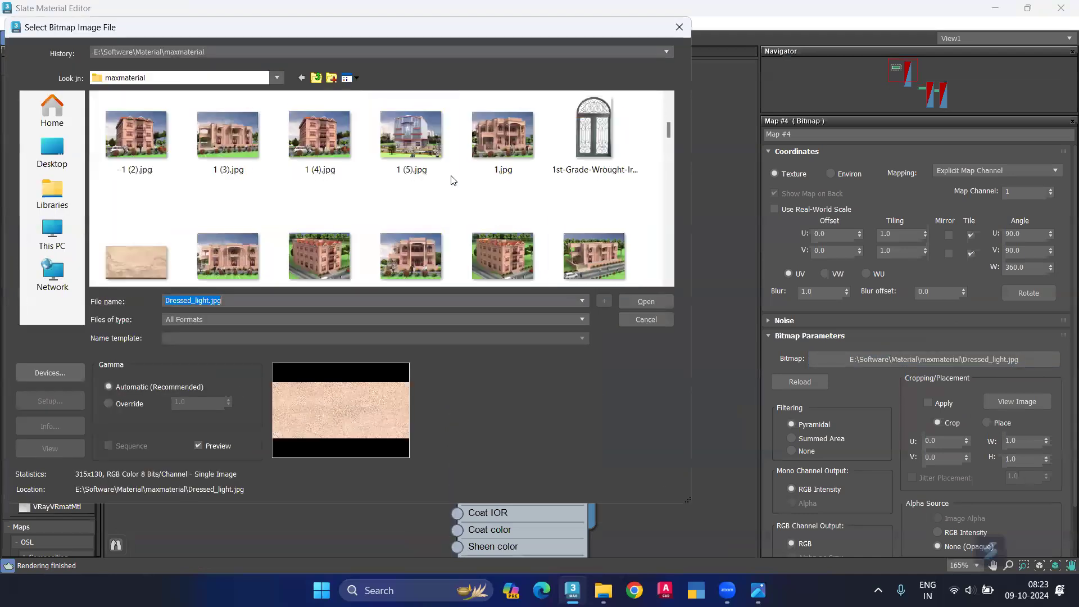
pyautogui.scroll(-5, 514, 214)
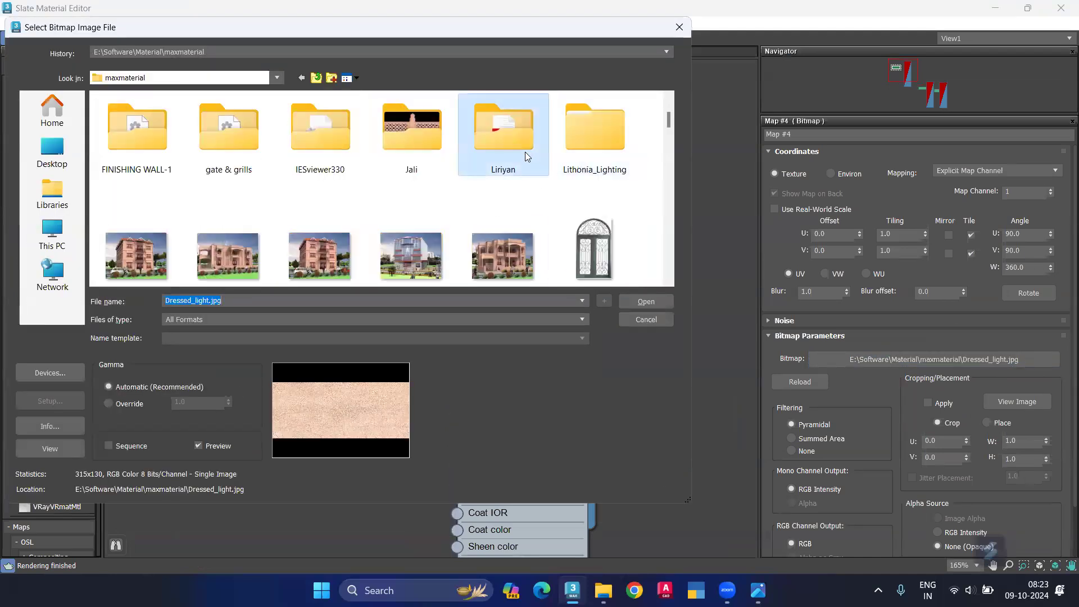
pyautogui.doubleClick(525, 151)
pyautogui.scroll(-2, 513, 189)
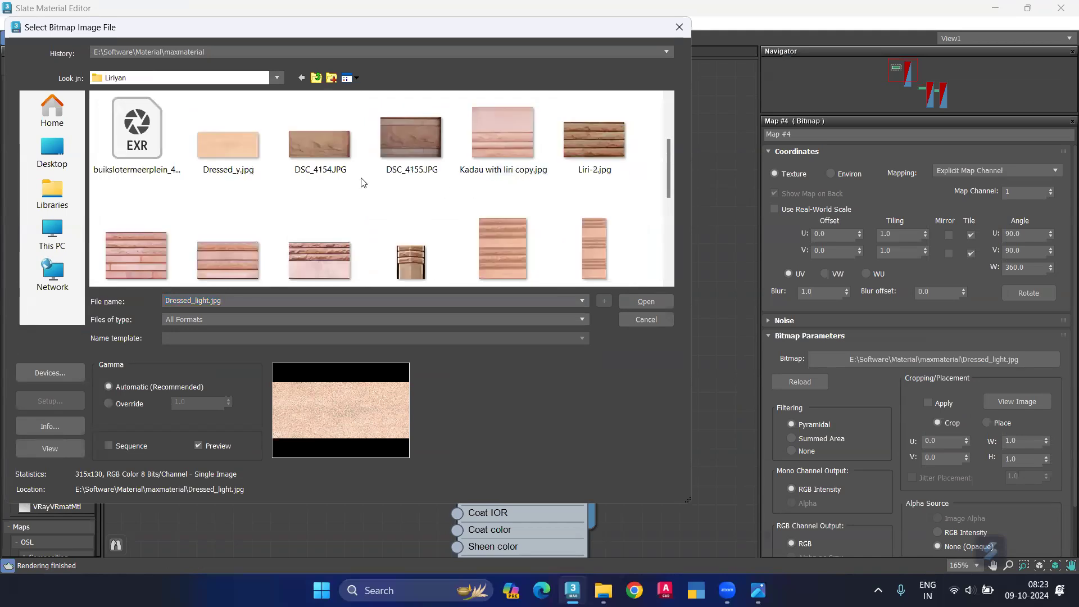
pyautogui.scroll(-2, 362, 182)
pyautogui.click(391, 248)
pyautogui.click(625, 299)
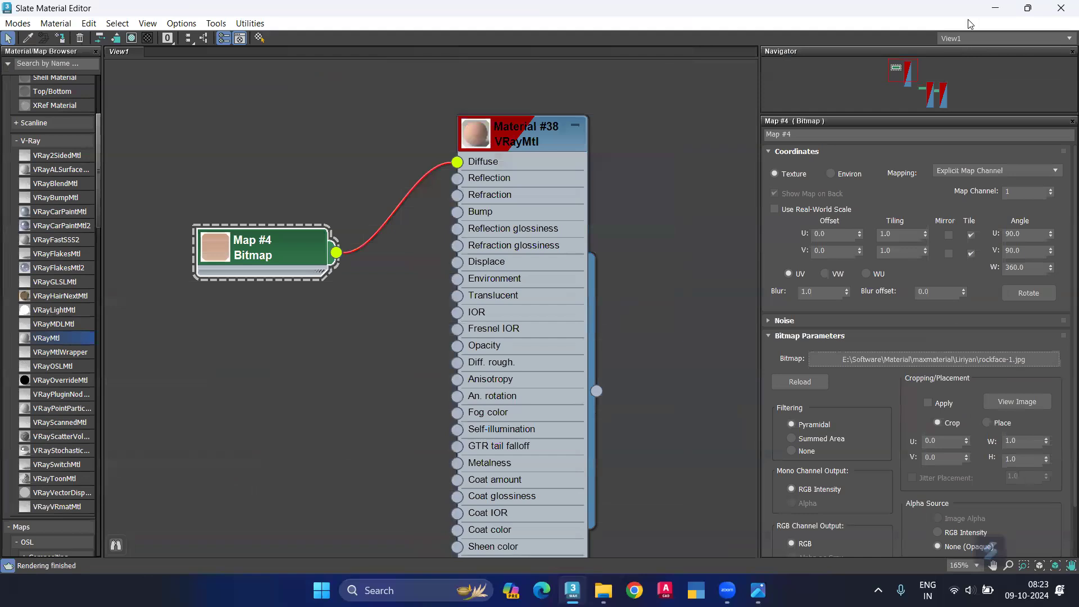
pyautogui.click(996, 8)
# Select Line060 and switch its UVW Map from Box back to Planar.
pyautogui.click(849, 248)
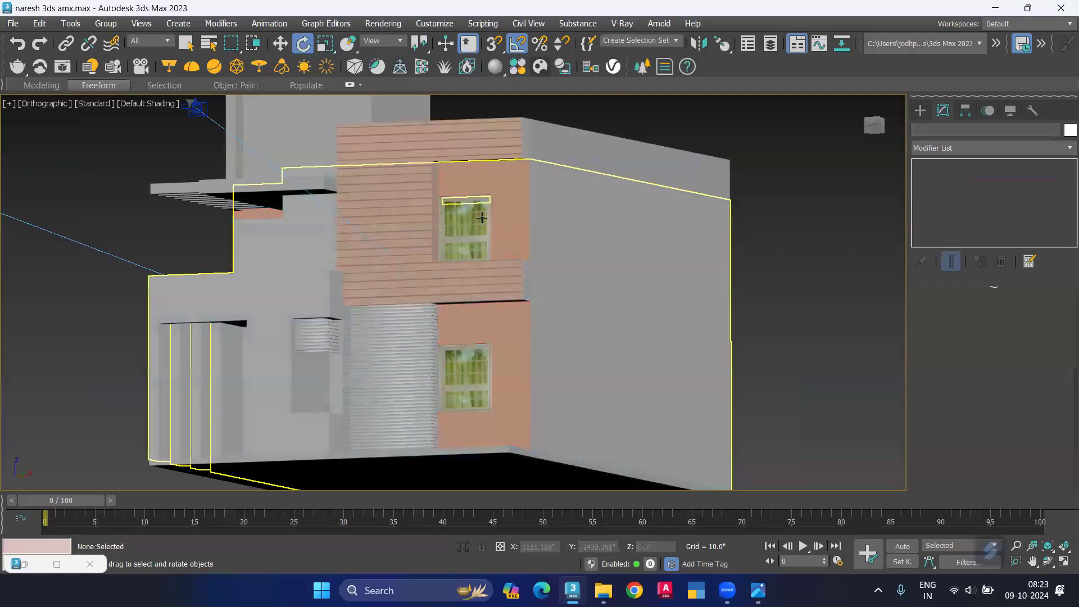
pyautogui.scroll(3, 504, 164)
pyautogui.scroll(2, 538, 193)
pyautogui.click(538, 193)
pyautogui.scroll(3, 537, 192)
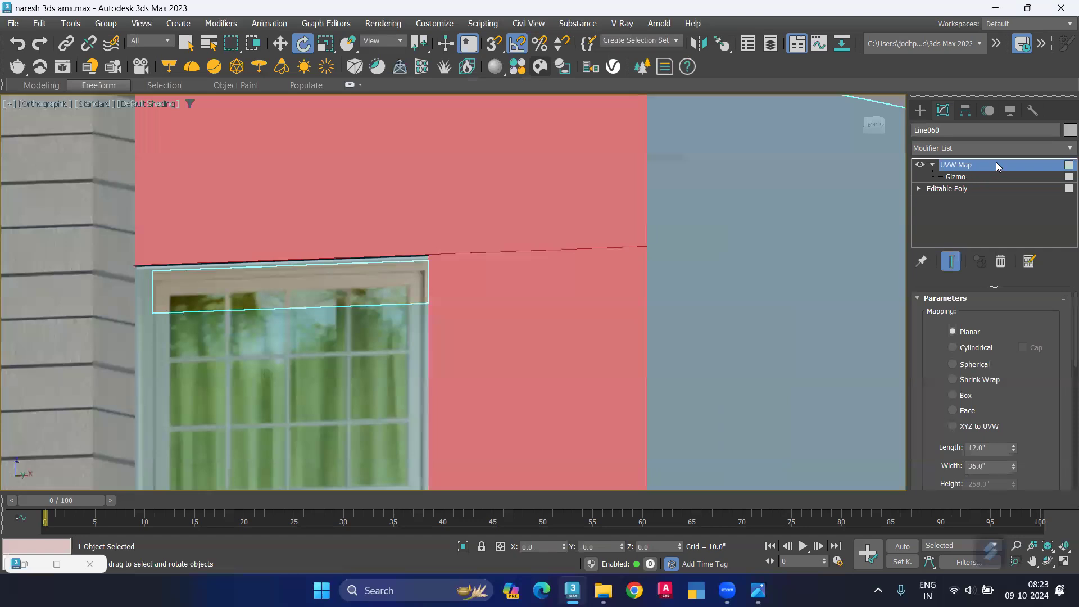
pyautogui.click(954, 379)
pyautogui.scroll(-3, 450, 291)
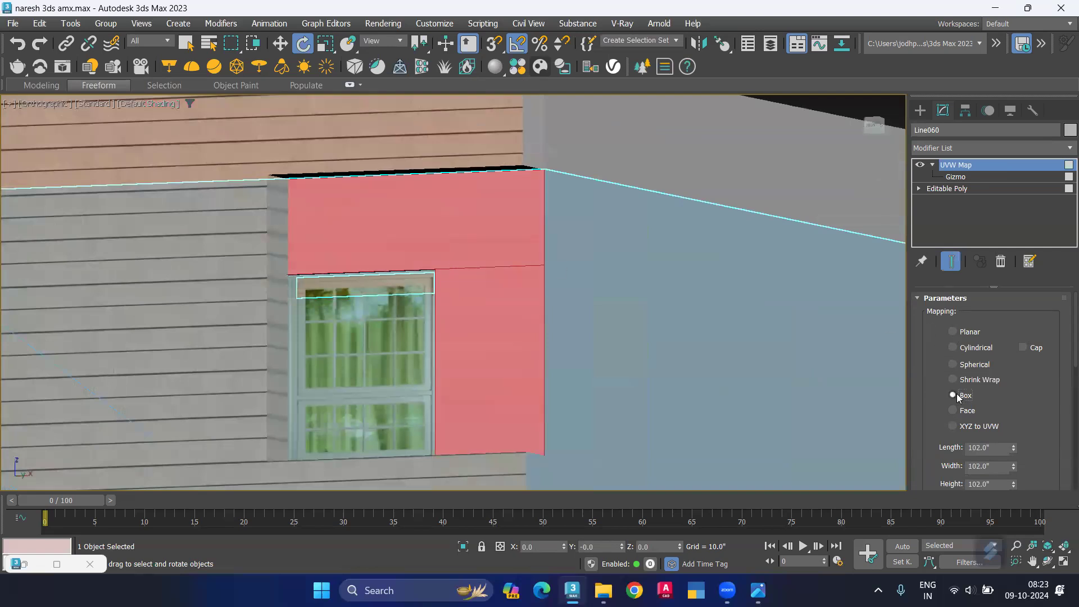
pyautogui.click(956, 334)
# Set the UVW Map Length and Width both to 36.0".
pyautogui.scroll(-1, 982, 439)
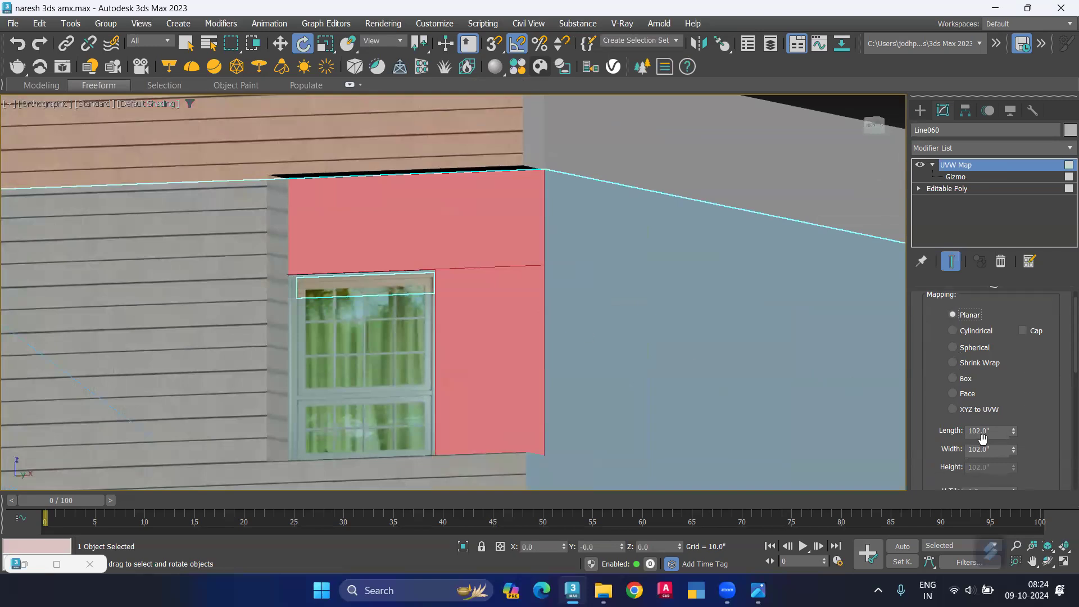
pyautogui.doubleClick(998, 430)
pyautogui.write('12')
pyautogui.press('Tab')
pyautogui.doubleClick(994, 436)
pyautogui.doubleClick(1004, 447)
pyautogui.write('36')
pyautogui.press('Return')
# Deselect to inspect the rockface texture on the wall panels, then reselect Line060.
pyautogui.scroll(-5, 652, 295)
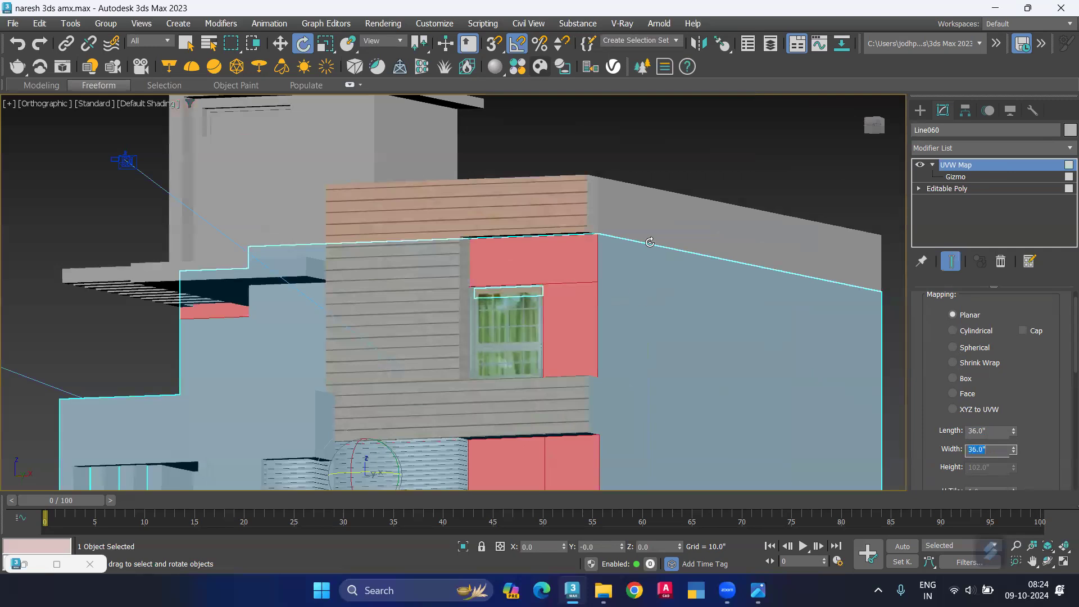
pyautogui.click(707, 174)
pyautogui.scroll(3, 562, 265)
pyautogui.scroll(2, 521, 261)
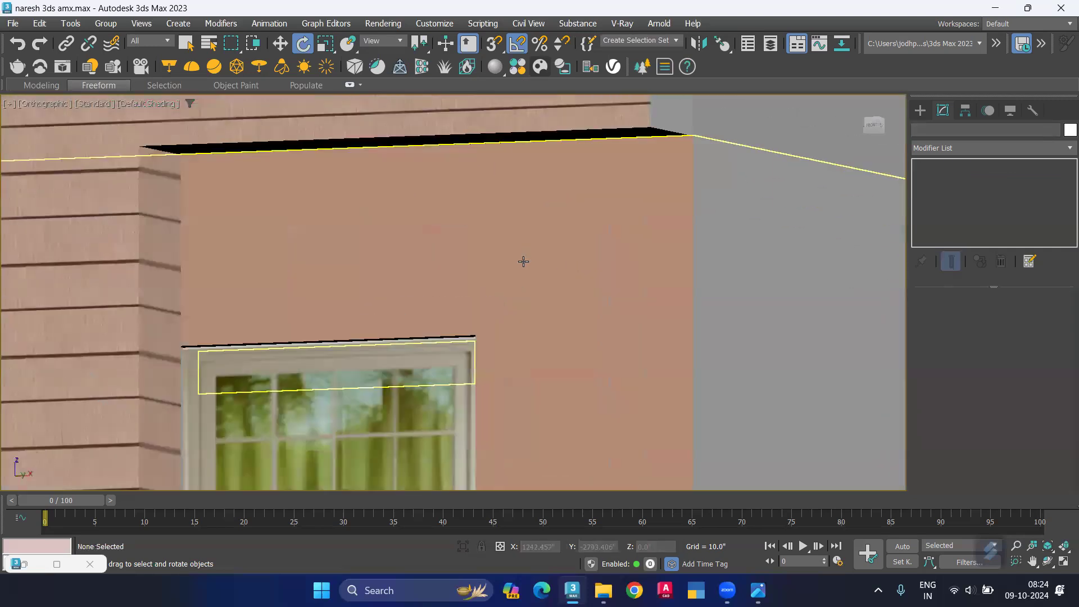
pyautogui.scroll(-1, 523, 261)
pyautogui.scroll(2, 527, 258)
pyautogui.scroll(-2, 528, 261)
pyautogui.scroll(-1, 531, 264)
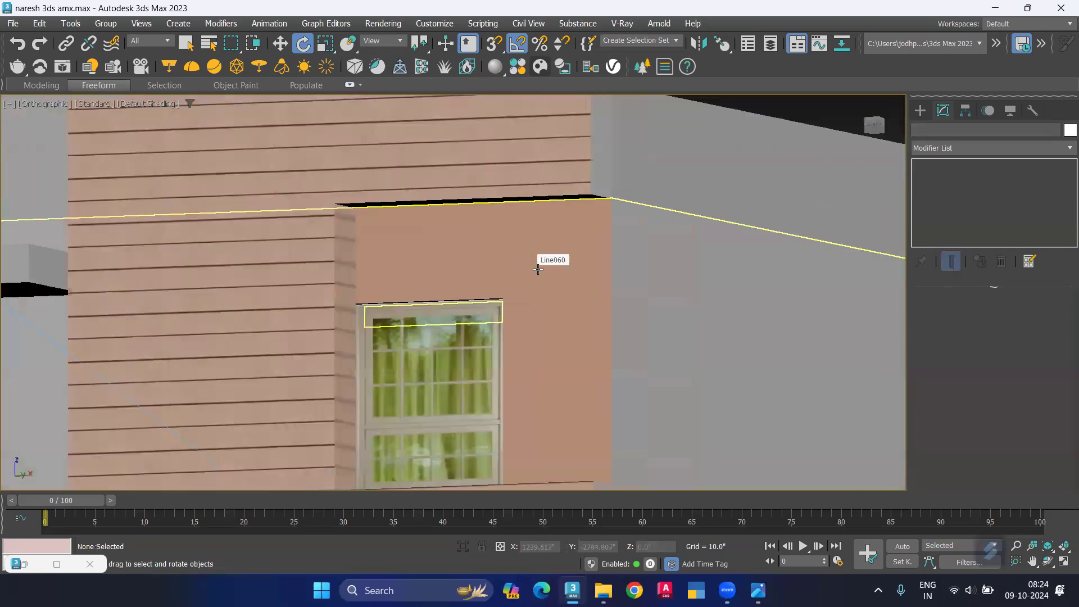
pyautogui.click(538, 269)
# Reset Map #4's W, U and V angles to 0.0 and minimize the material editor.
pyautogui.press('m')
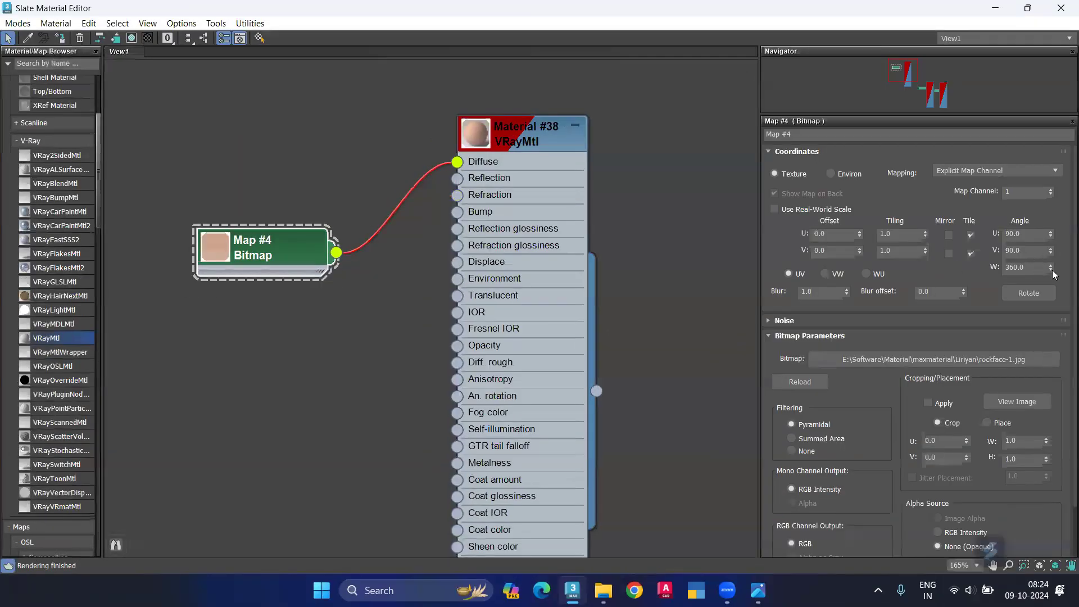
pyautogui.rightClick(1053, 270)
pyautogui.rightClick(1051, 250)
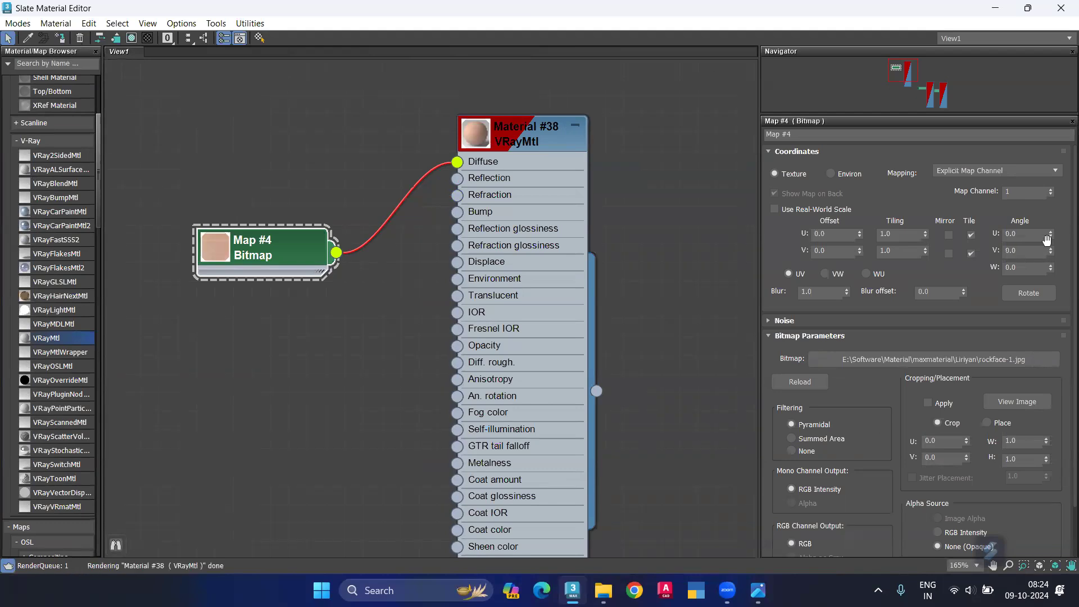
pyautogui.click(739, 306)
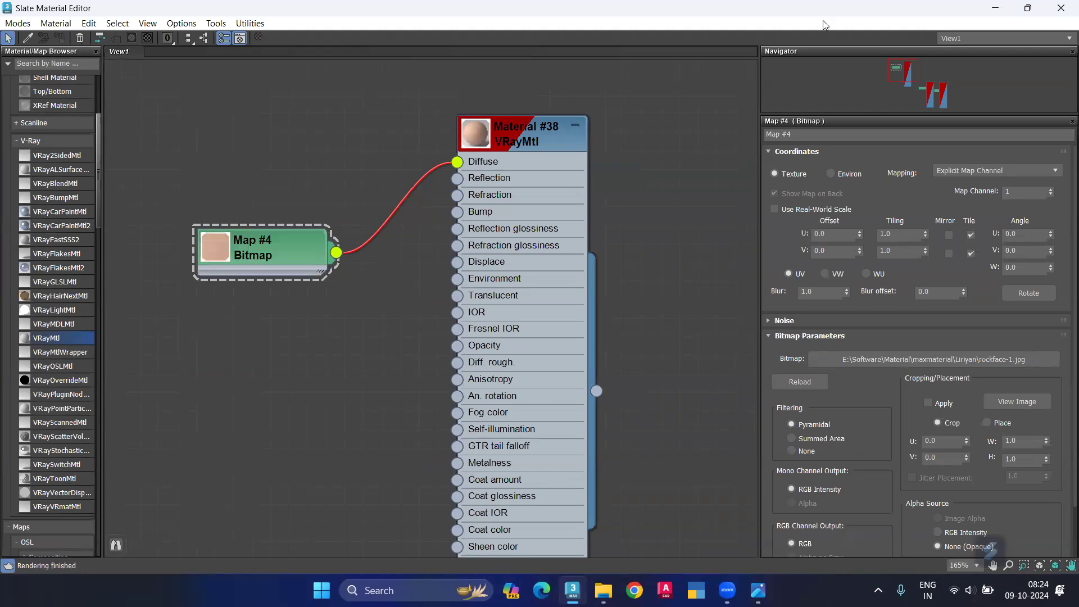
pyautogui.moveTo(632, 62); pyautogui.dragTo(590, 141, button='middle')
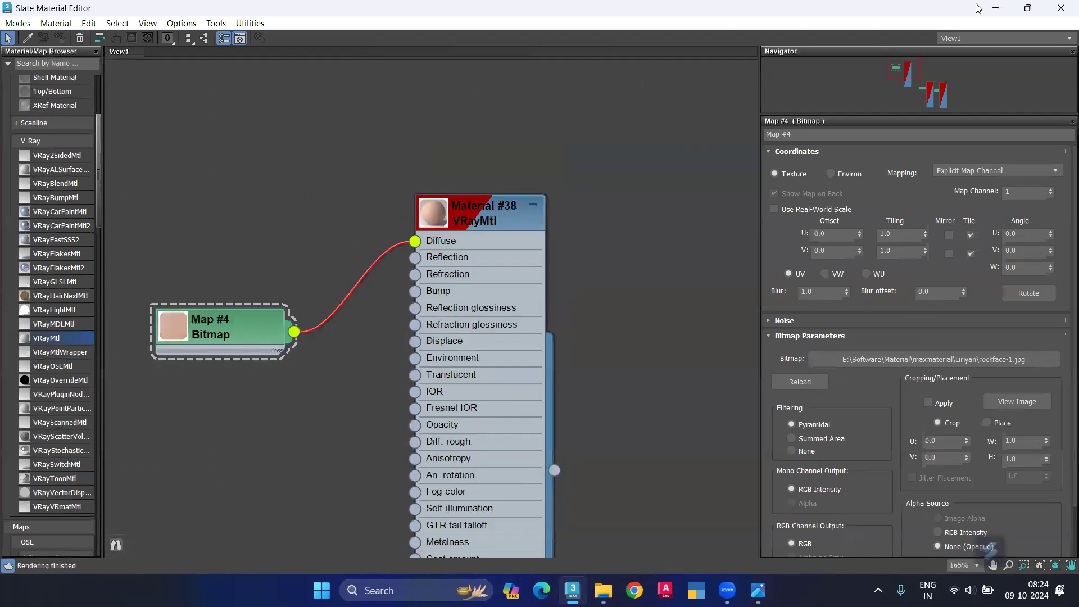
pyautogui.click(994, 8)
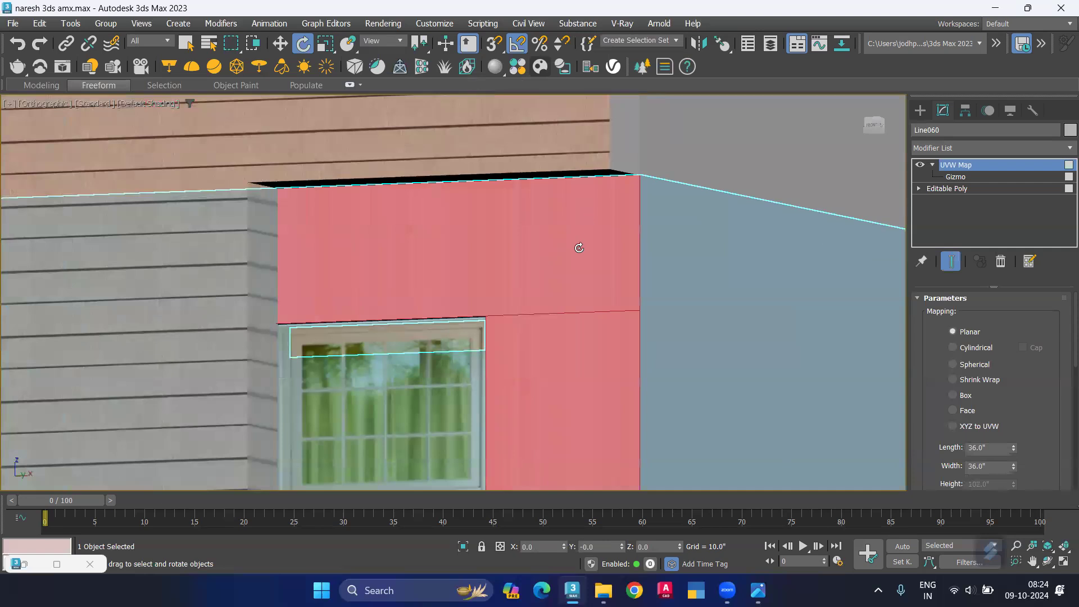
# Frame the wall and window up close and reselect Line060.
pyautogui.scroll(-2, 576, 245)
pyautogui.click(801, 104)
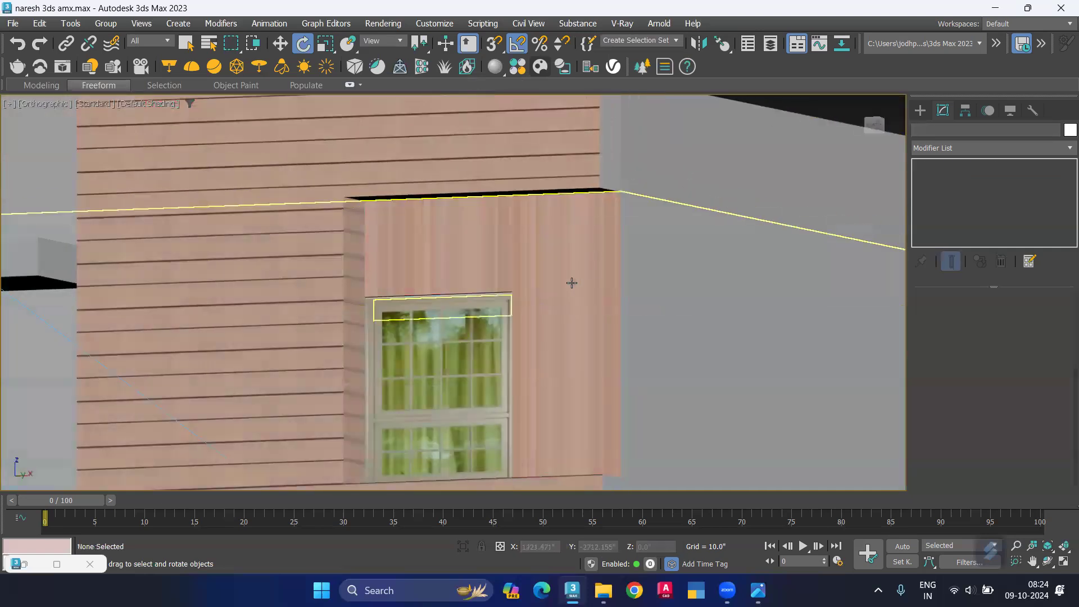
pyautogui.scroll(3, 534, 264)
pyautogui.moveTo(537, 300); pyautogui.dragTo(585, 272, button='middle')
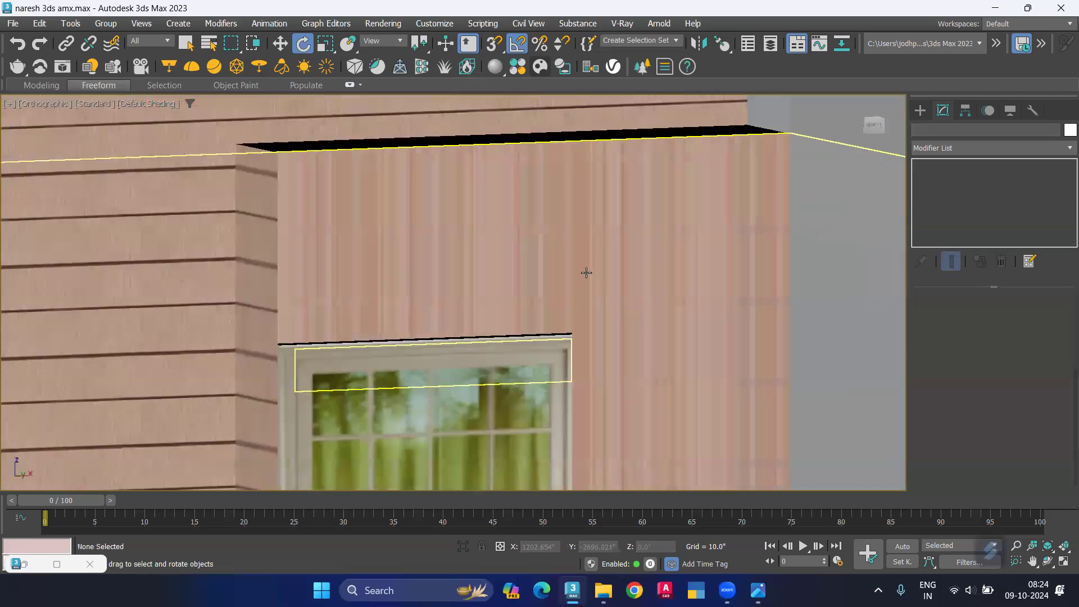
pyautogui.scroll(2, 585, 270)
pyautogui.click(585, 265)
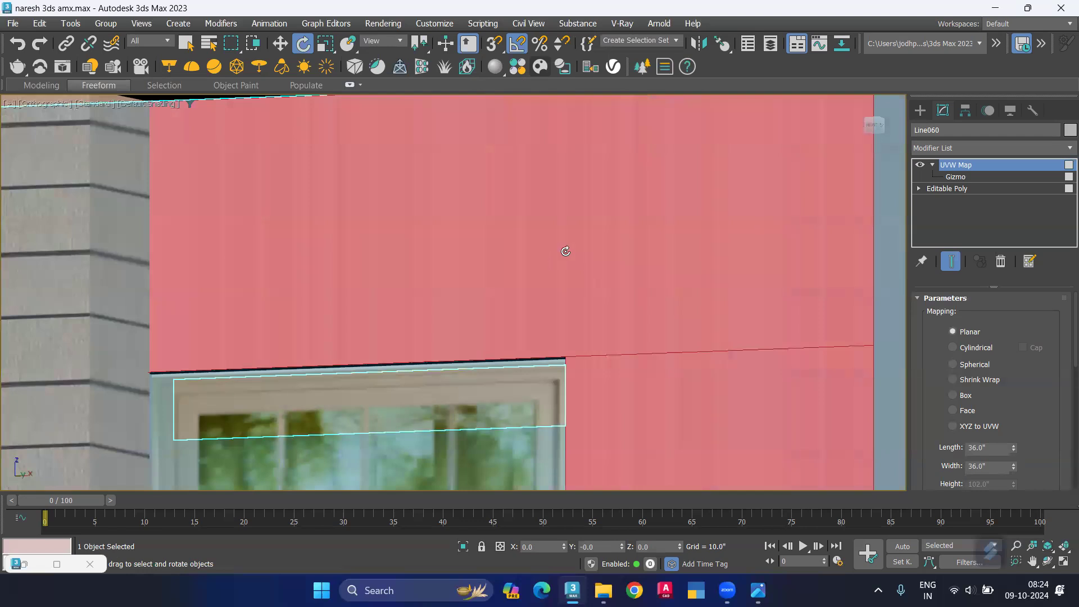
pyautogui.scroll(-3, 566, 252)
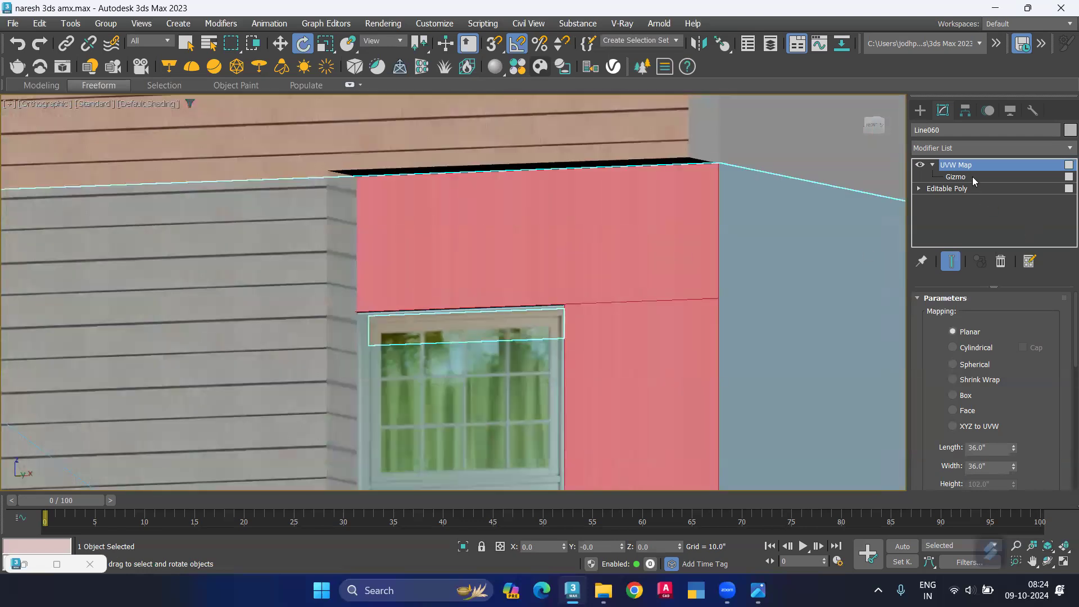
pyautogui.scroll(-2, 1054, 426)
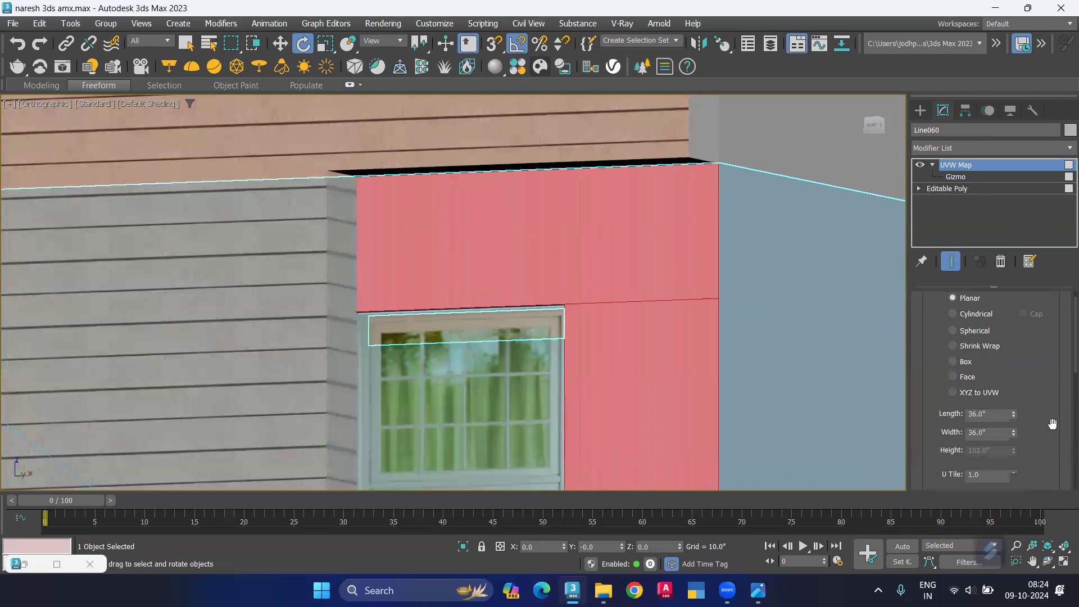
pyautogui.scroll(-3, 1054, 427)
pyautogui.scroll(-1, 1054, 427)
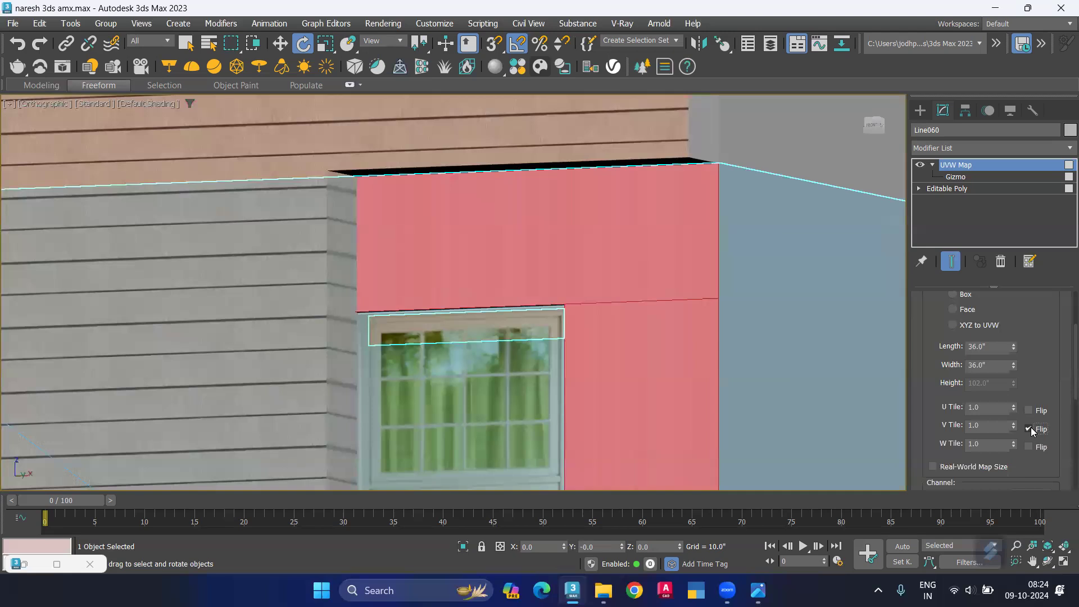
pyautogui.scroll(-1, 1022, 447)
pyautogui.scroll(-1, 1021, 447)
pyautogui.scroll(-2, 1021, 447)
pyautogui.scroll(-2, 1022, 448)
pyautogui.scroll(-2, 1047, 435)
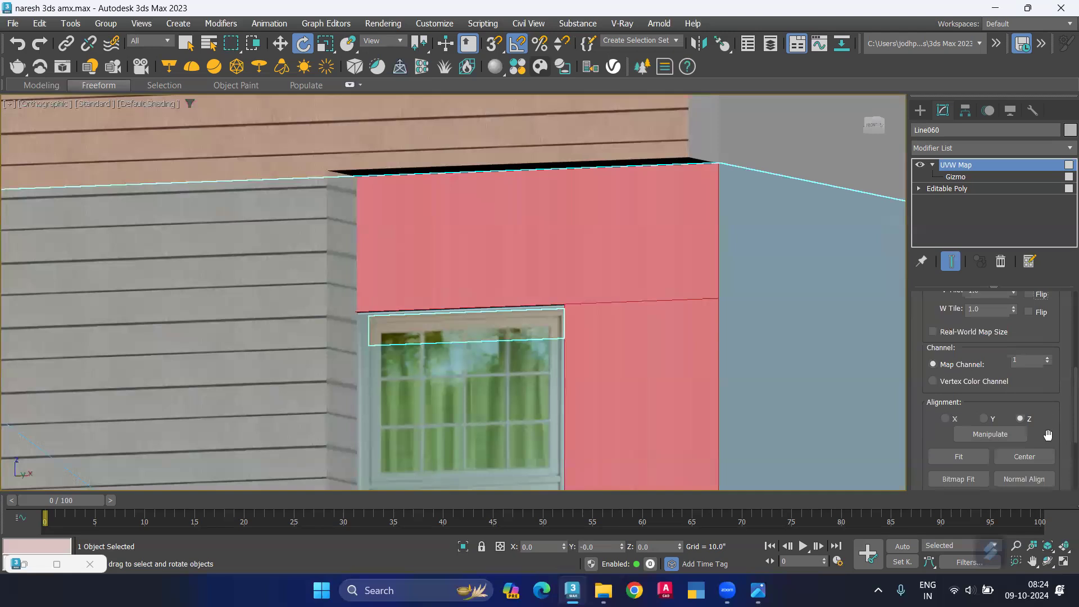
pyautogui.scroll(-1, 1048, 435)
pyautogui.scroll(-2, 1047, 435)
pyautogui.scroll(-2, 1049, 436)
pyautogui.scroll(2, 1051, 438)
pyautogui.scroll(2, 1054, 441)
pyautogui.scroll(2, 1057, 433)
pyautogui.scroll(1, 1061, 421)
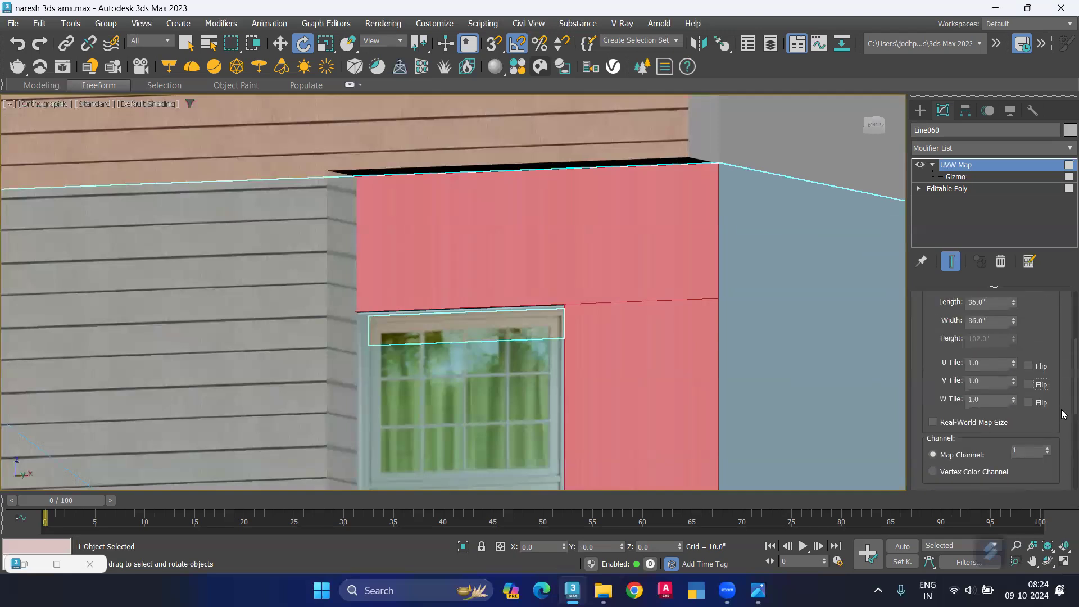
pyautogui.scroll(1, 1063, 414)
pyautogui.scroll(1, 1063, 415)
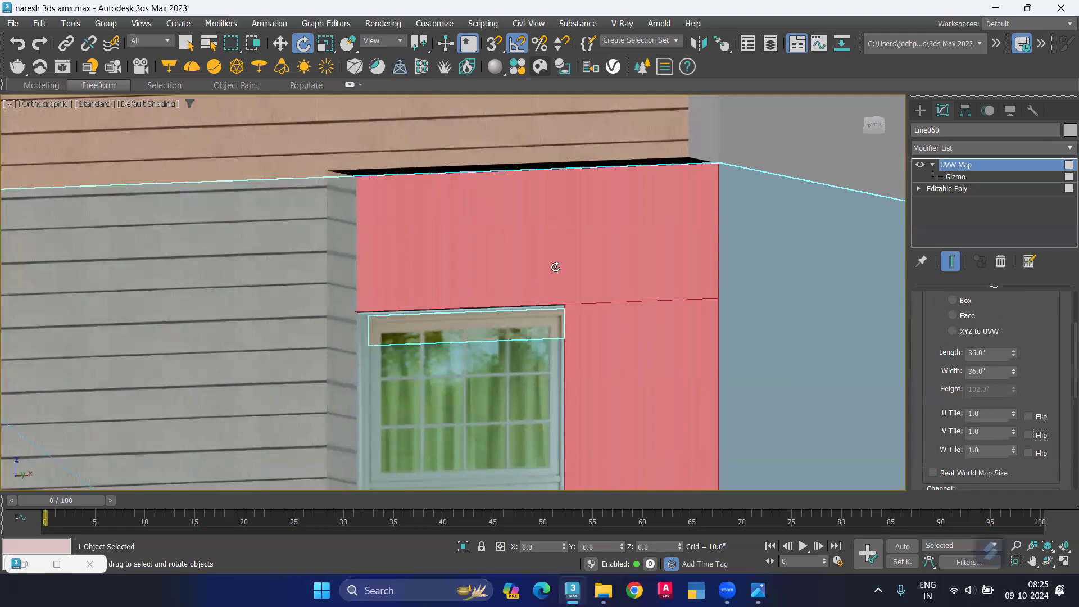
# Enter UVW Map gizmo editing, isolate the wall, and inspect the gizmo in Front view.
pyautogui.click(965, 178)
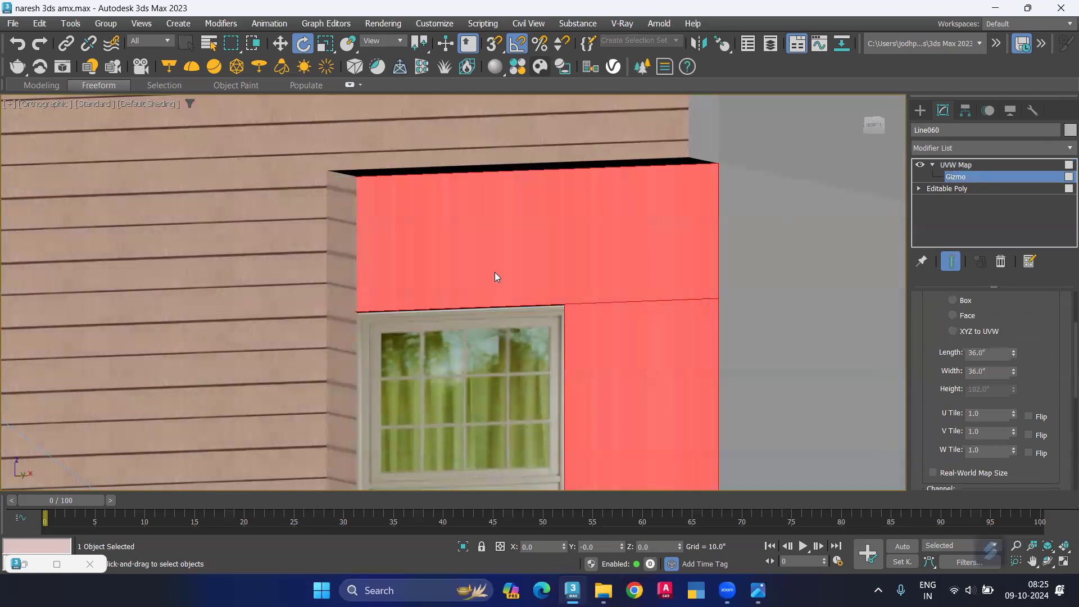
pyautogui.scroll(-3, 495, 273)
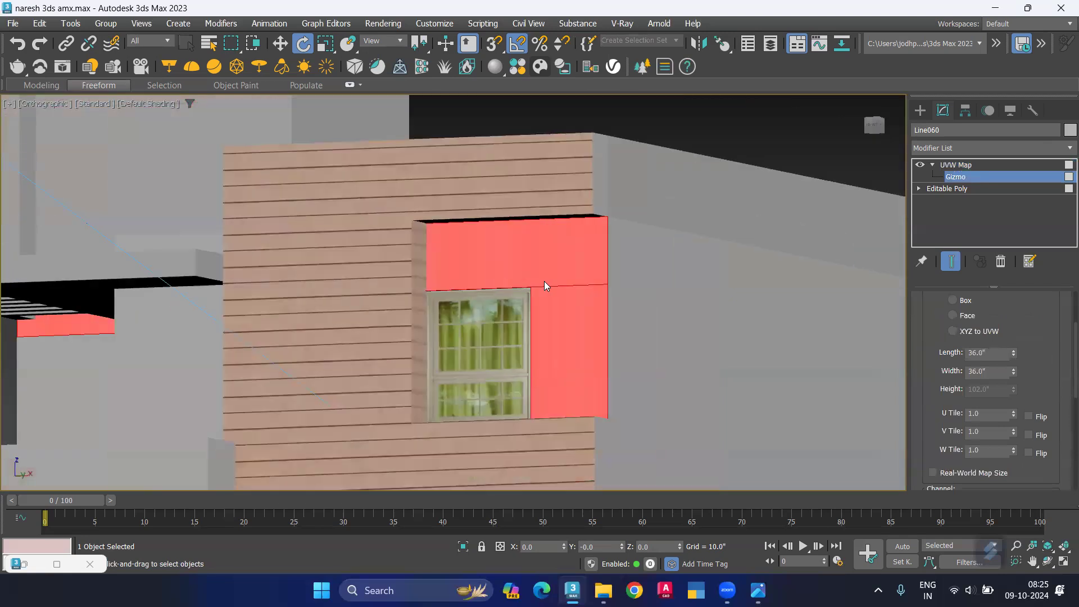
pyautogui.hotkey('alt', 'q')
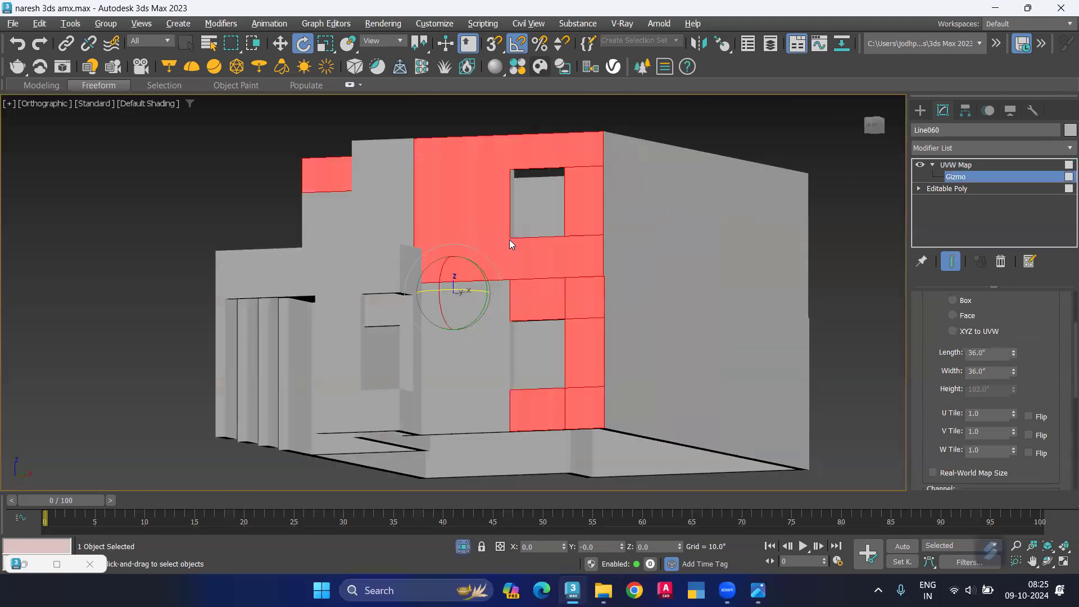
pyautogui.press('f')
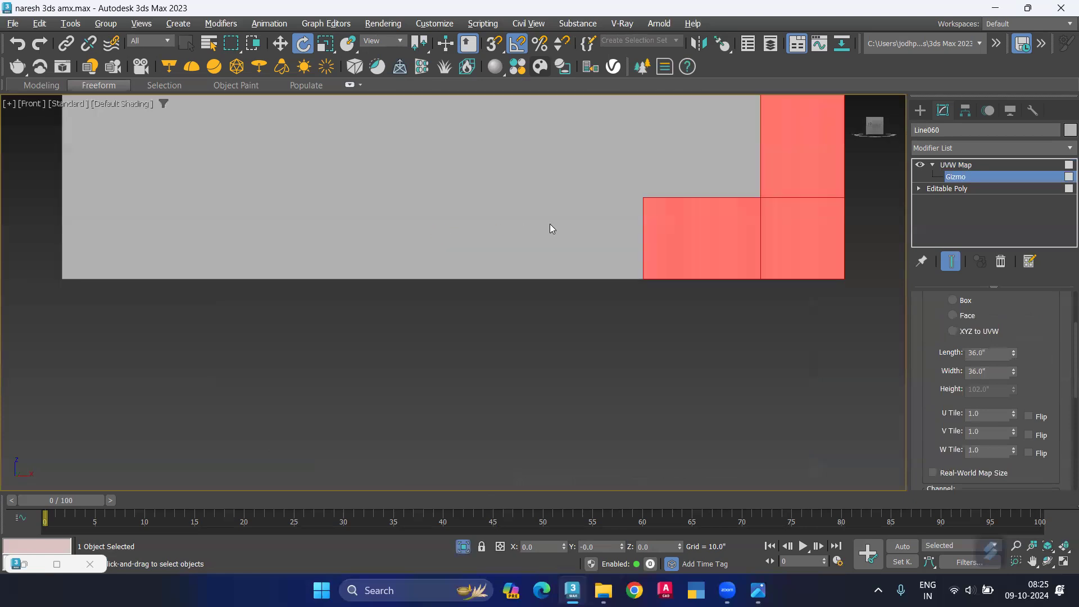
pyautogui.scroll(-3, 550, 223)
pyautogui.moveTo(632, 137); pyautogui.dragTo(612, 315, button='middle')
pyautogui.scroll(2, 566, 195)
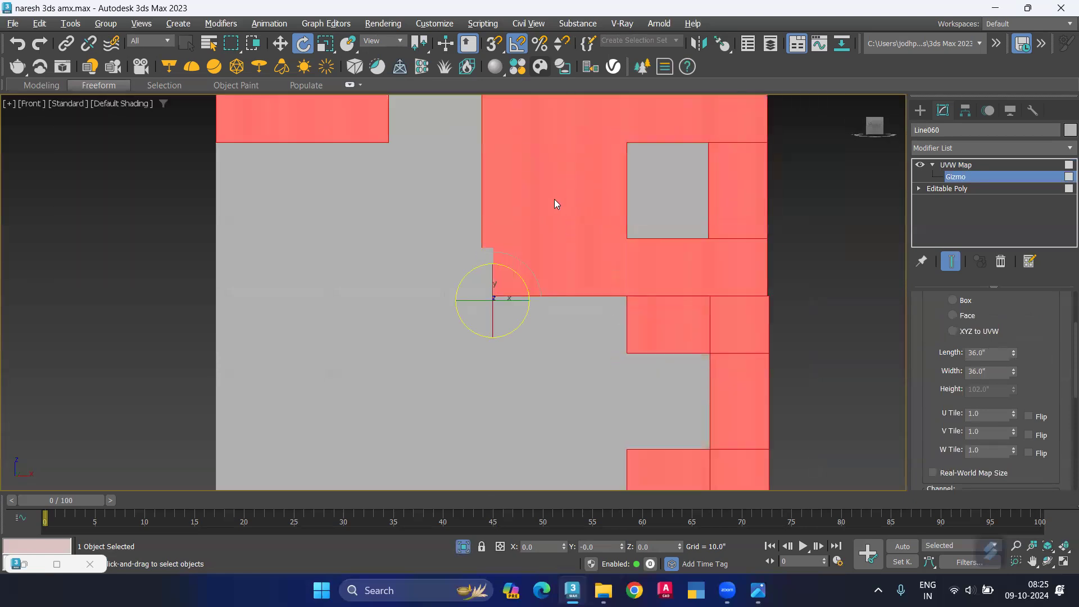
pyautogui.moveTo(555, 199); pyautogui.dragTo(504, 285, button='middle')
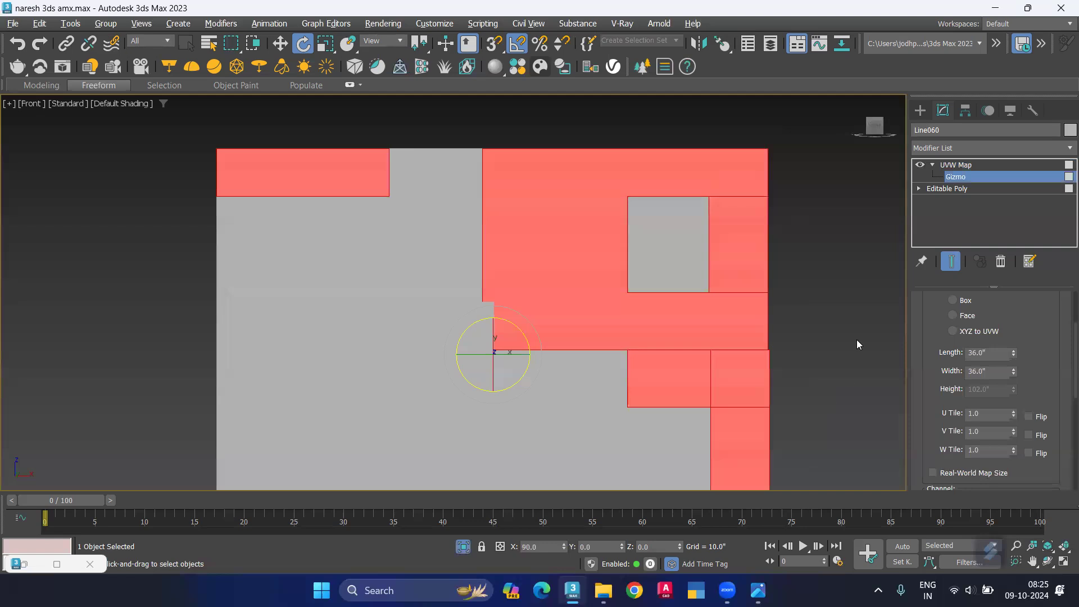
# Return to Perspective, exit gizmo mode, and deselect to view the horizontal wall texture.
pyautogui.press('p')
pyautogui.moveTo(710, 292)
pyautogui.keyDown('alt'); pyautogui.mouseDown(button='middle')
pyautogui.moveTo(683, 312)
pyautogui.moveTo(155, 193)
pyautogui.mouseUp(button='middle'); pyautogui.keyUp('alt')
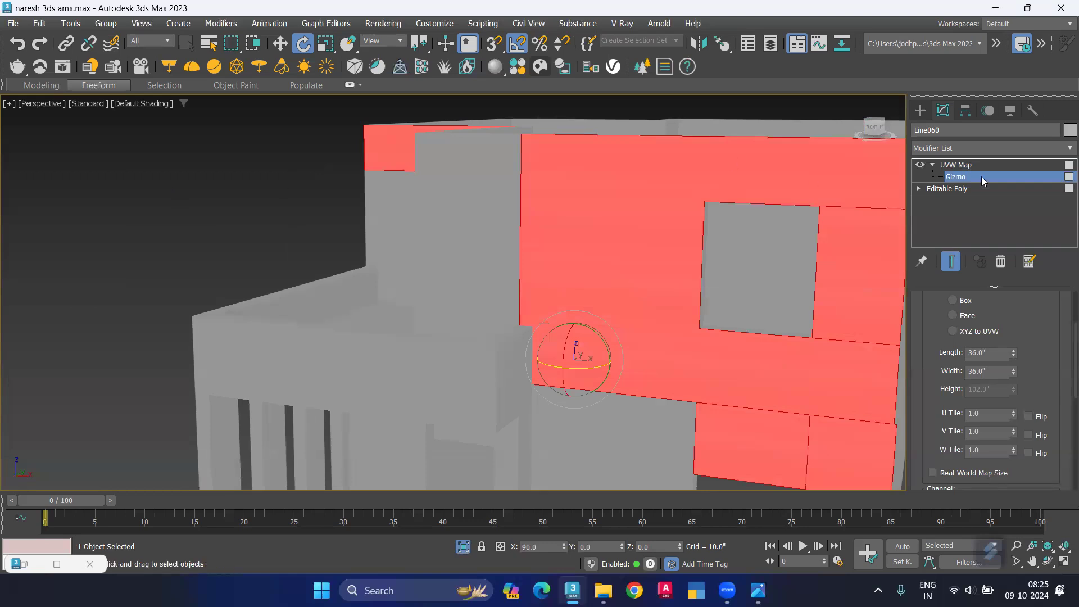
pyautogui.click(956, 165)
pyautogui.moveTo(899, 393); pyautogui.dragTo(877, 366, button='middle')
pyautogui.click(878, 368)
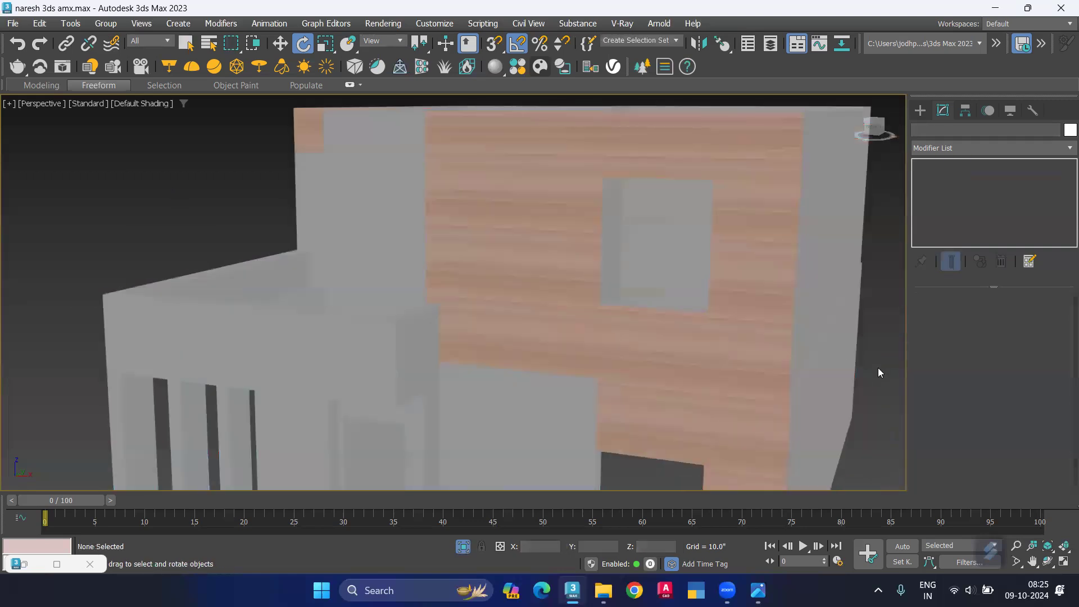
pyautogui.moveTo(752, 270); pyautogui.dragTo(682, 294, button='middle')
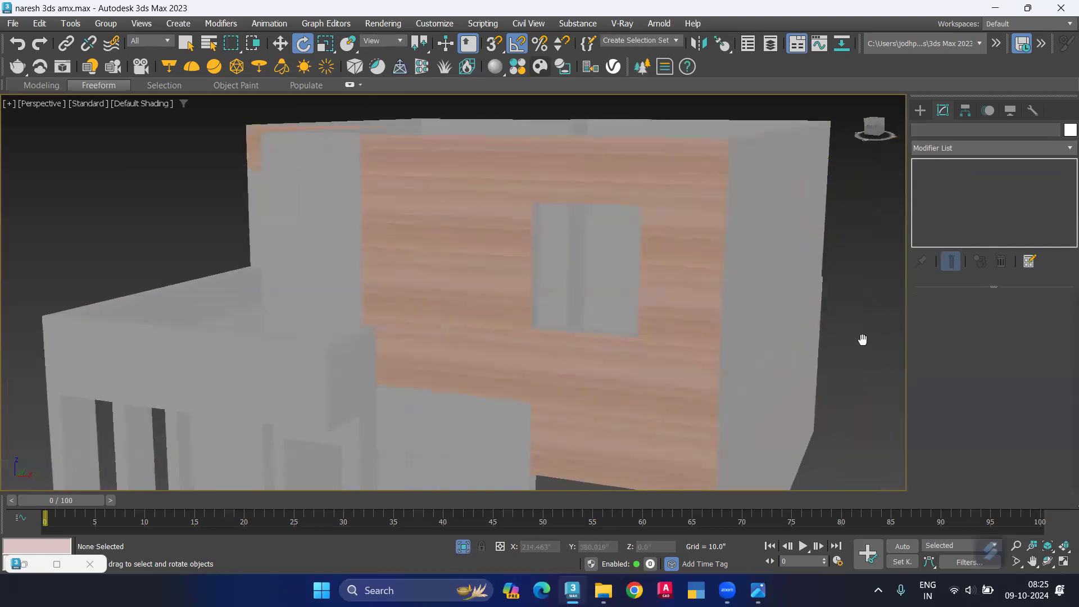
pyautogui.scroll(3, 731, 336)
# Switch Line060's UVW Map to Box with 36.0" Length and Width, then deselect to check tiling.
pyautogui.click(604, 336)
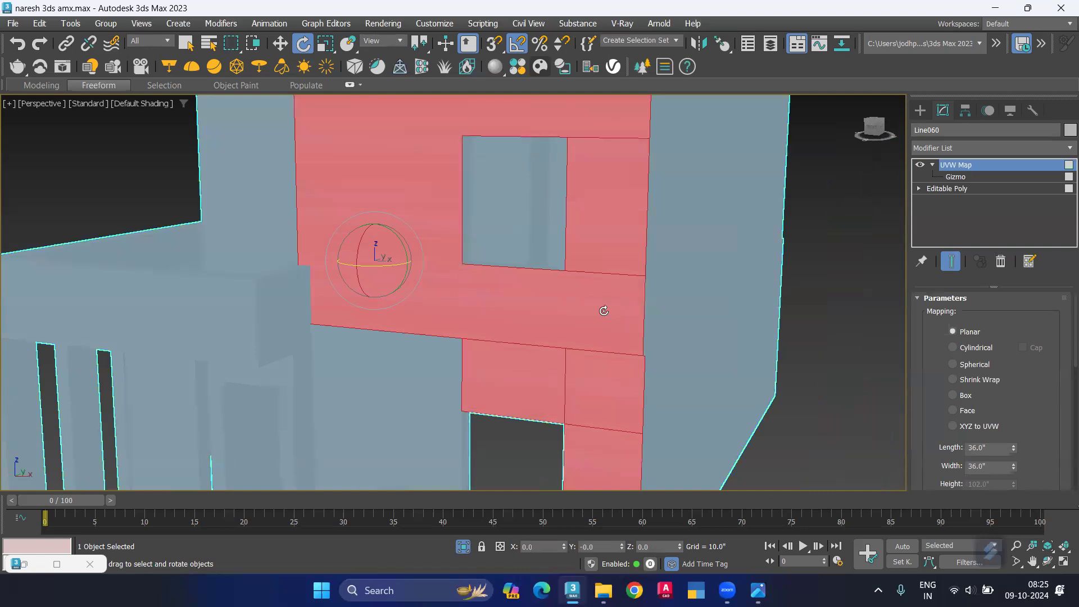
pyautogui.moveTo(603, 310); pyautogui.dragTo(537, 294, button='middle')
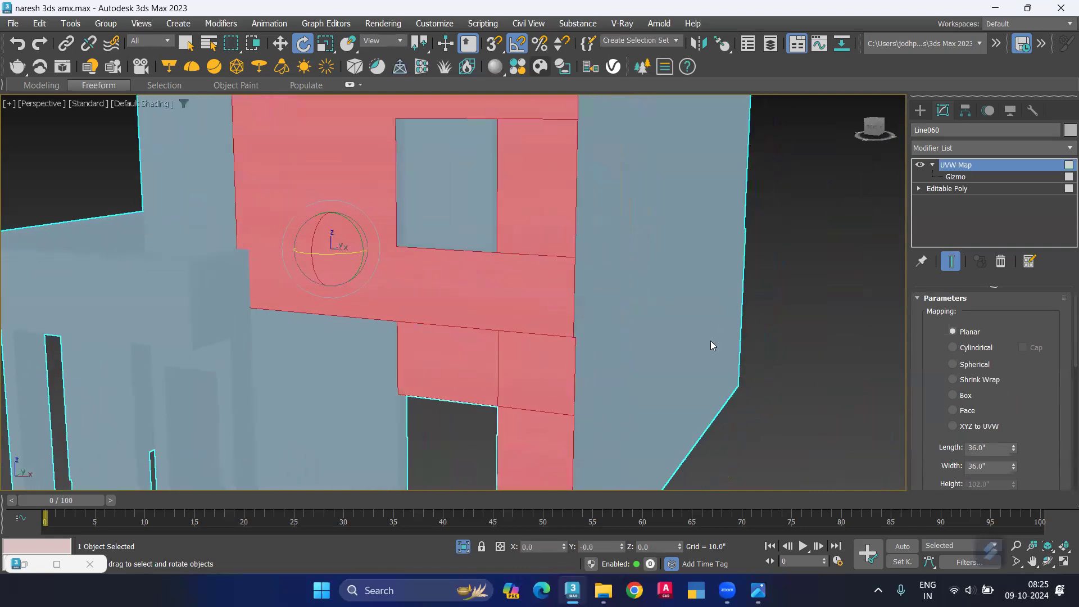
pyautogui.scroll(-1, 1013, 401)
pyautogui.scroll(-1, 1014, 407)
pyautogui.moveTo(1014, 409)
pyautogui.mouseDown()
pyautogui.moveTo(1014, 360)
pyautogui.moveTo(1015, 448)
pyautogui.mouseUp()
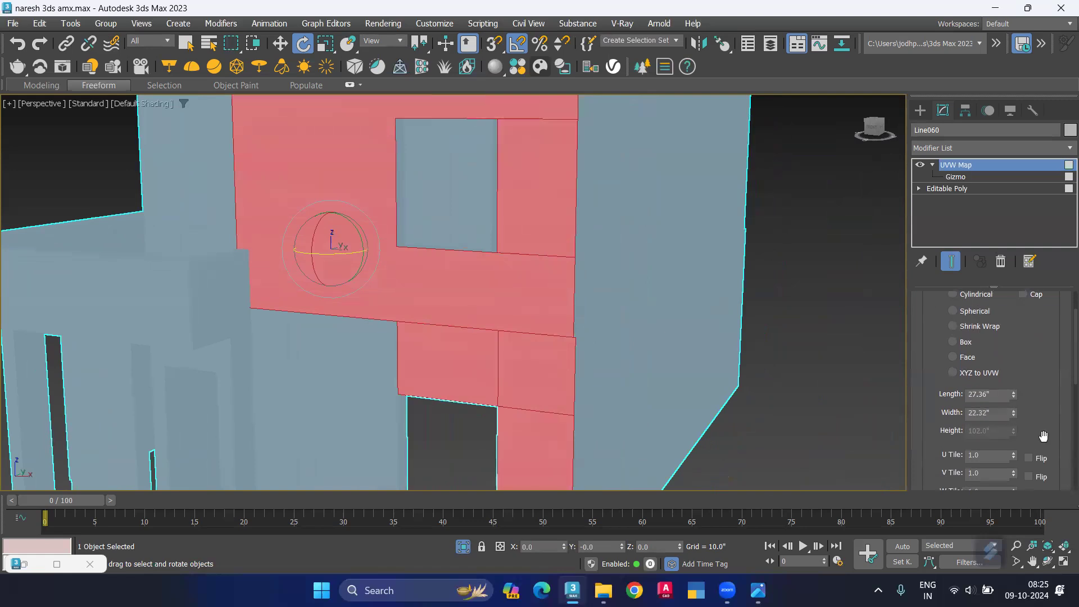
pyautogui.scroll(2, 962, 395)
pyautogui.click(960, 394)
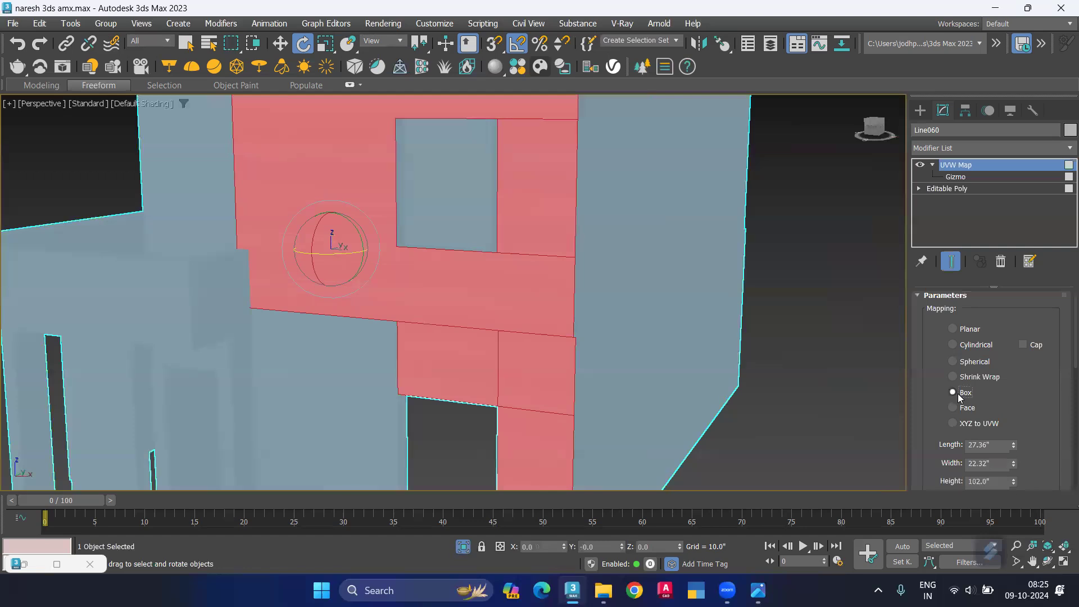
pyautogui.doubleClick(1006, 445)
pyautogui.write('3')
pyautogui.press('Tab')
pyautogui.write('3')
pyautogui.click(843, 350)
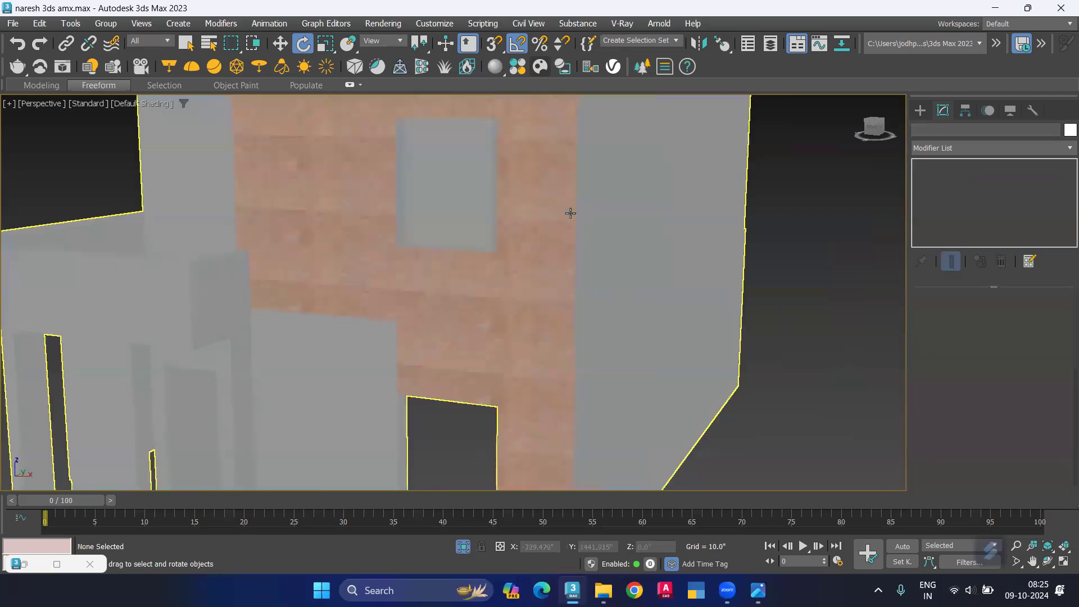
# Turn on texture display for the windows and walls via the viewport quad menu.
pyautogui.scroll(-5, 517, 337)
pyautogui.scroll(3, 498, 330)
pyautogui.scroll(1, 503, 296)
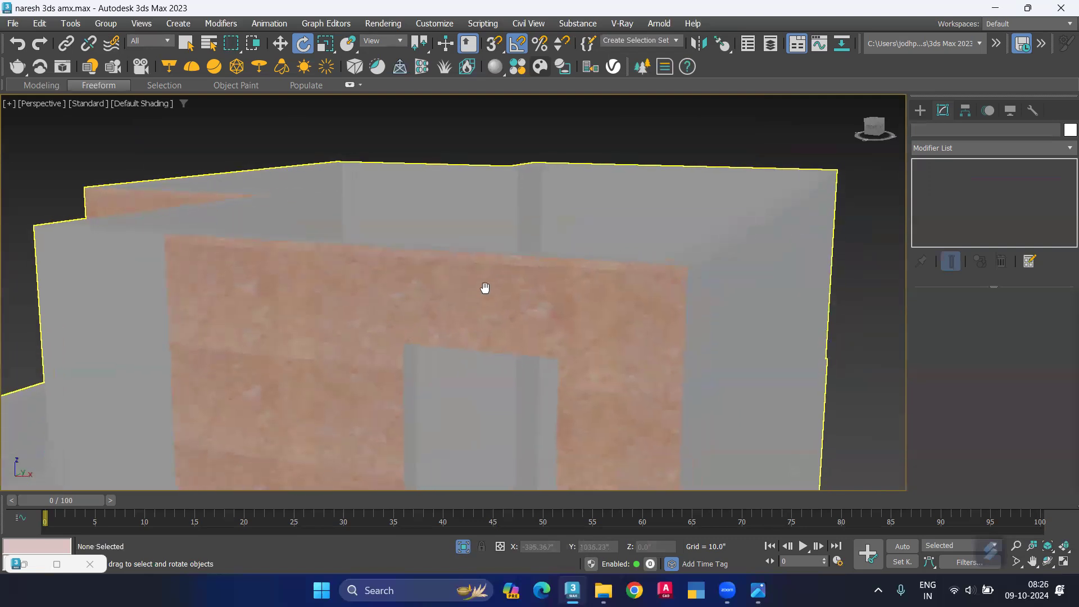
pyautogui.scroll(2, 483, 289)
pyautogui.scroll(2, 628, 336)
pyautogui.moveTo(627, 335); pyautogui.dragTo(614, 212, button='middle')
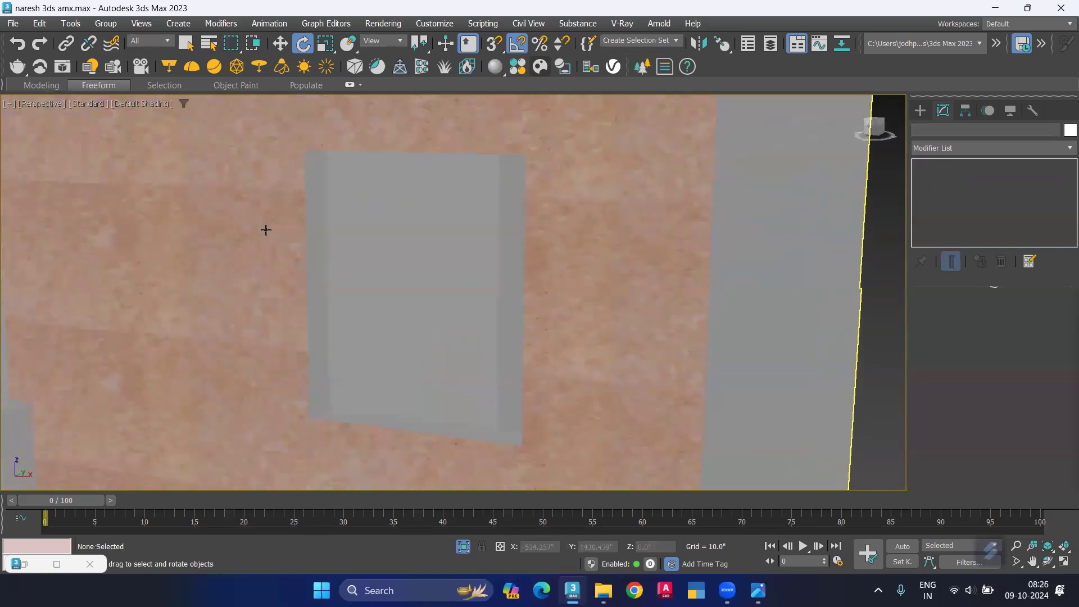
pyautogui.scroll(-4, 253, 225)
pyautogui.scroll(1, 271, 221)
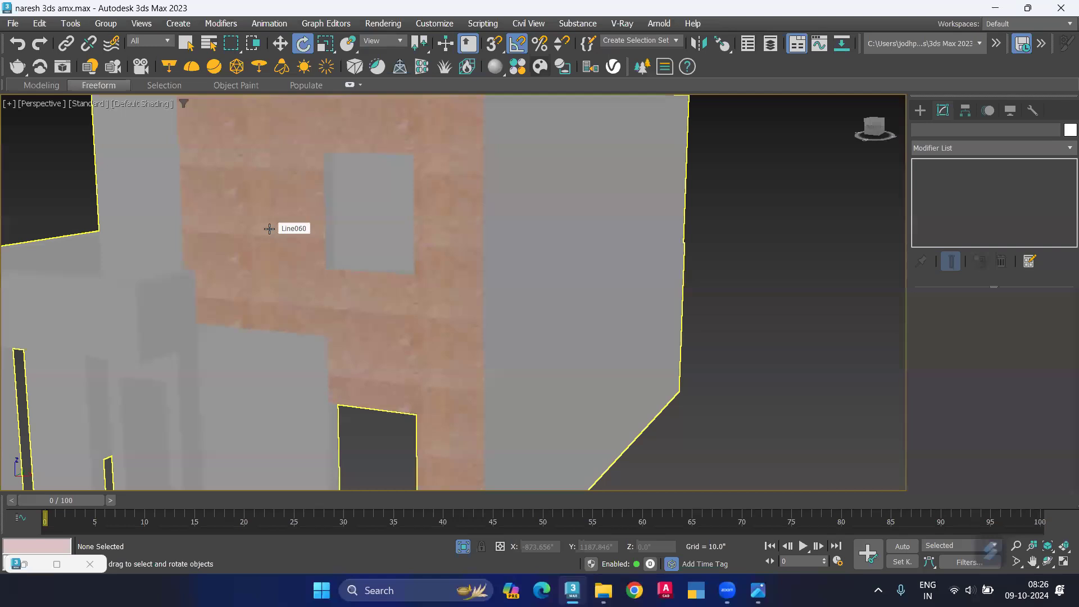
pyautogui.rightClick(782, 300)
pyautogui.click(814, 233)
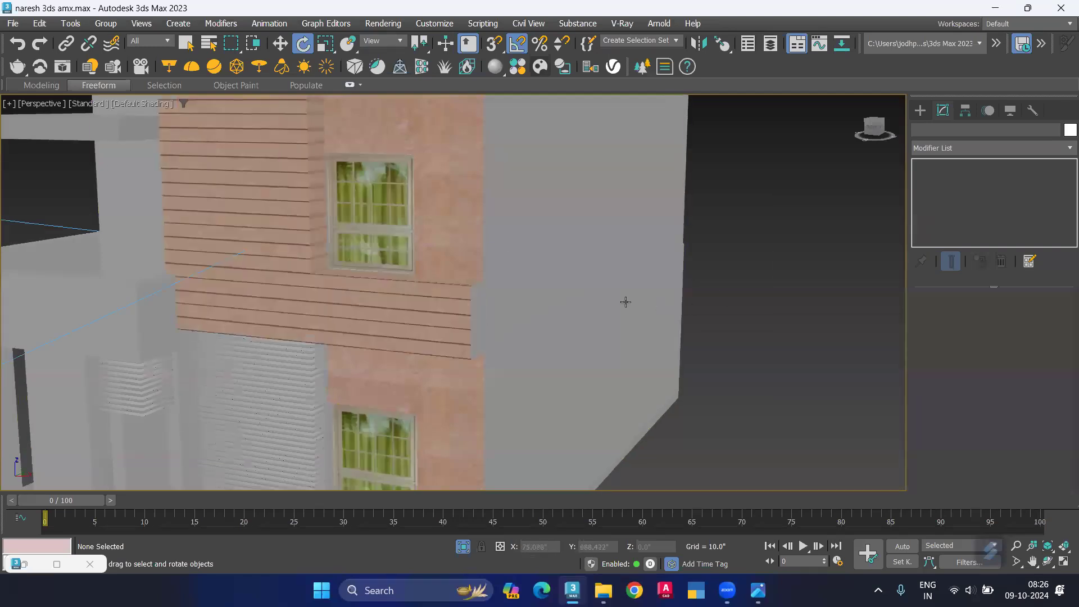
# Set Line060's box UVW Map length to 24.0" and deselect to view the brick texture.
pyautogui.scroll(-5, 464, 241)
pyautogui.scroll(2, 588, 303)
pyautogui.scroll(2, 588, 298)
pyautogui.moveTo(588, 292)
pyautogui.mouseDown(button='middle')
pyautogui.moveTo(591, 255)
pyautogui.moveTo(580, 249)
pyautogui.mouseUp(button='middle')
pyautogui.scroll(3, 579, 249)
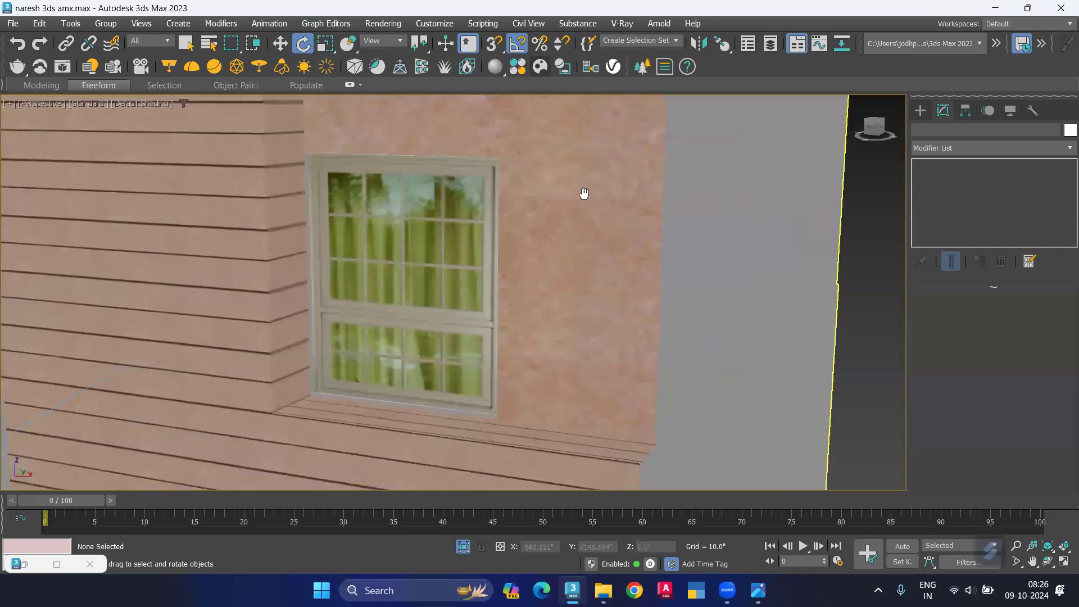
pyautogui.scroll(-3, 579, 283)
pyautogui.scroll(-2, 579, 282)
pyautogui.scroll(3, 573, 225)
pyautogui.click(570, 224)
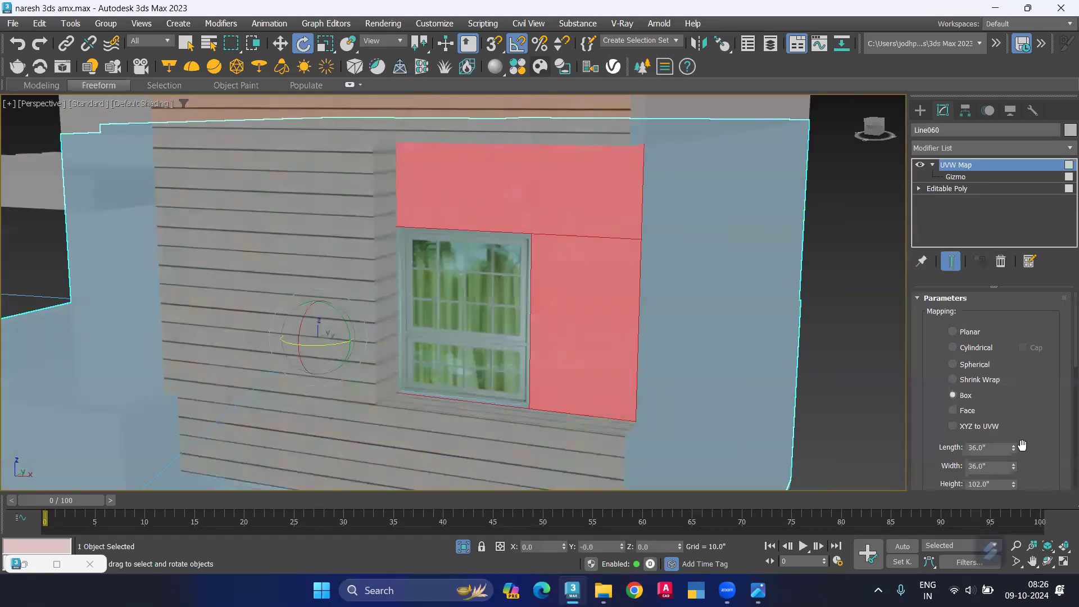
pyautogui.doubleClick(1005, 447)
pyautogui.press('Tab')
pyautogui.click(751, 332)
# Zoom around the facade and select the building again.
pyautogui.scroll(2, 549, 217)
pyautogui.scroll(3, 579, 210)
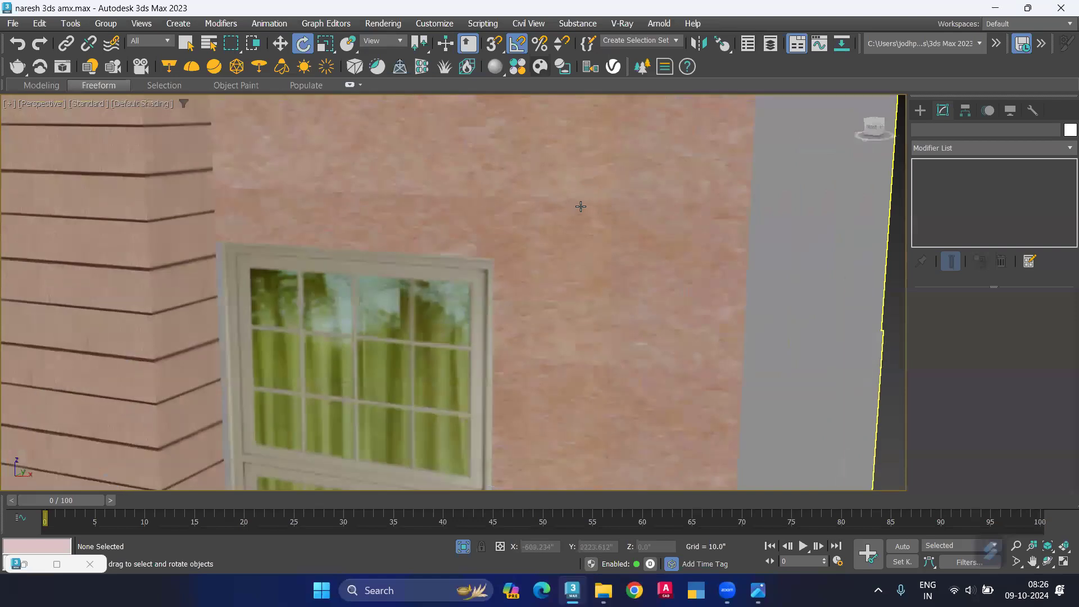
pyautogui.scroll(-3, 581, 206)
pyautogui.scroll(-2, 614, 236)
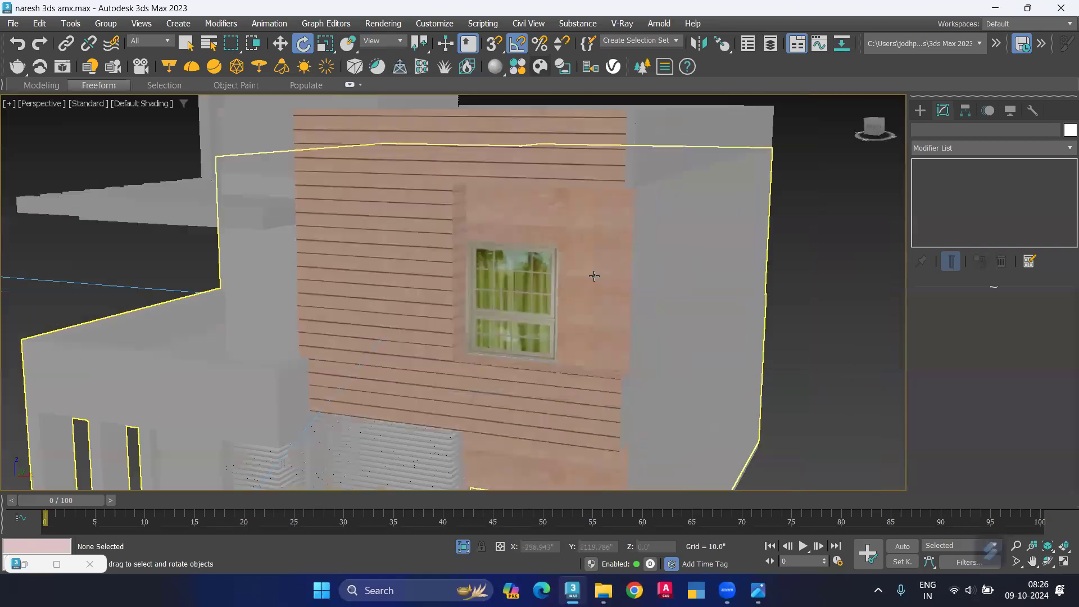
pyautogui.scroll(-2, 592, 272)
pyautogui.click(676, 264)
# Swap Map #4's bitmap from rockface-1.jpg to rockface-2.jpg and inspect the wall panels.
pyautogui.press('m')
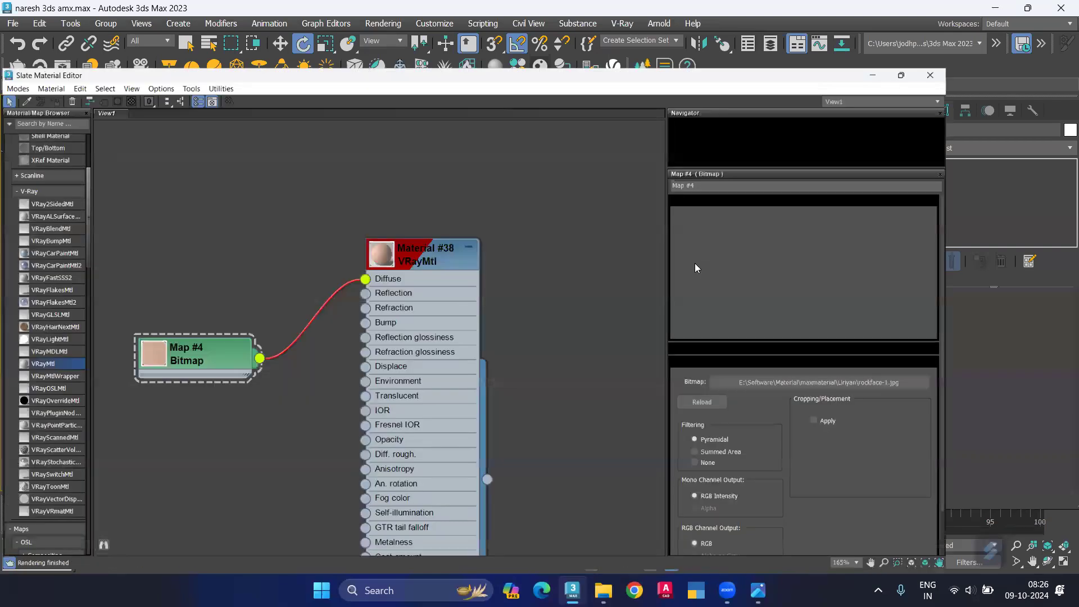
pyautogui.click(933, 359)
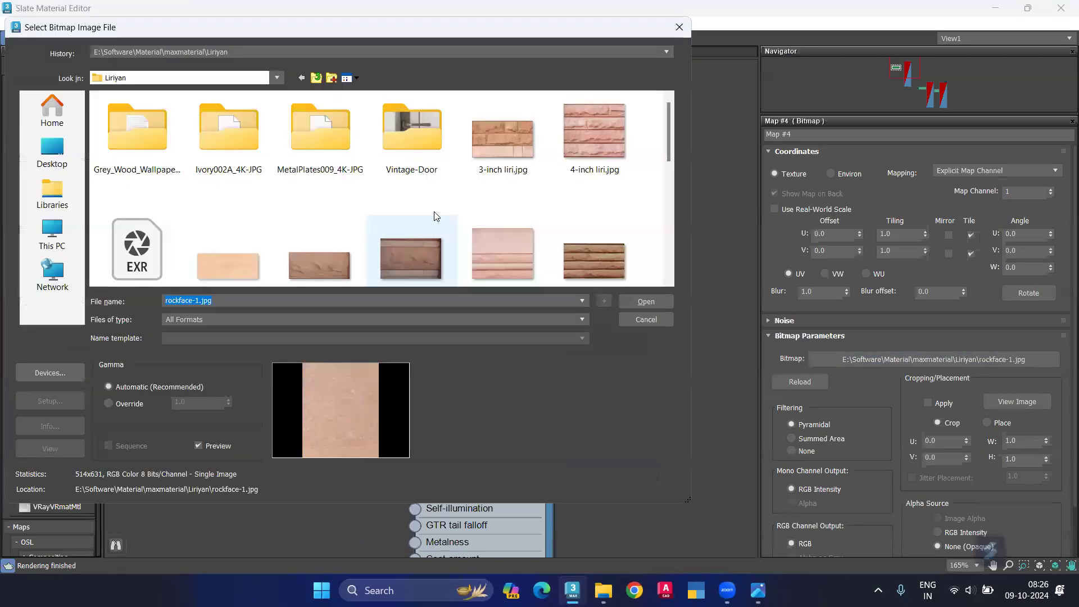
pyautogui.scroll(-3, 436, 216)
pyautogui.click(494, 246)
pyautogui.click(637, 299)
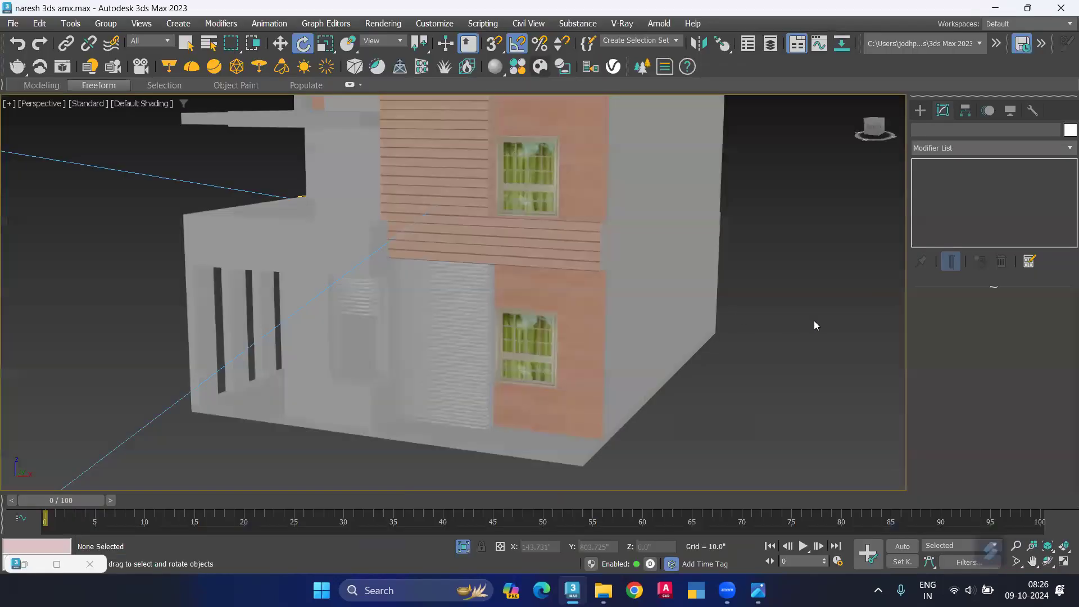
pyautogui.click(656, 202)
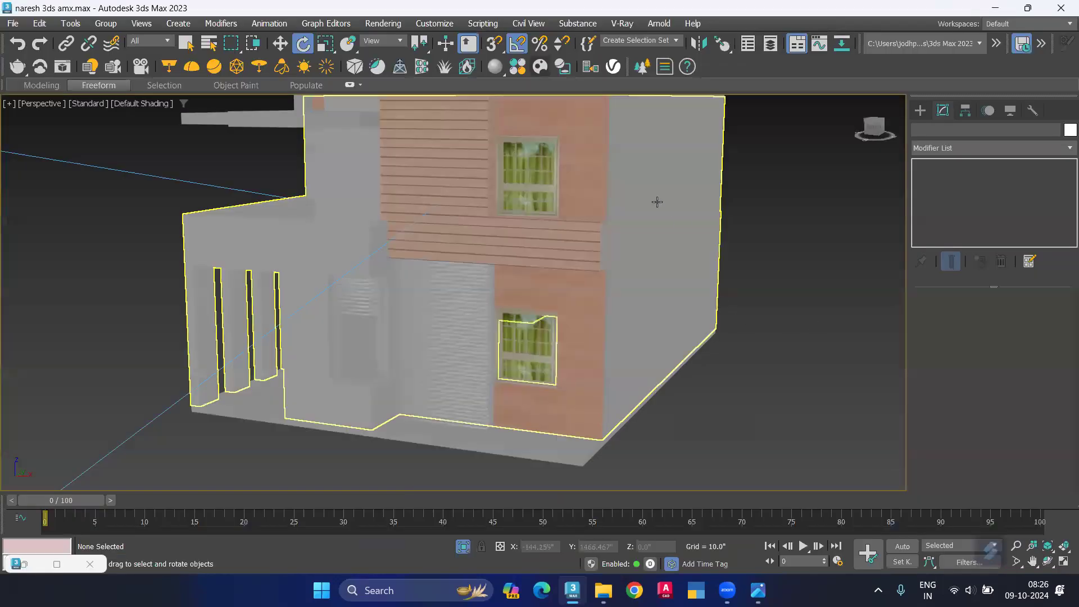
pyautogui.scroll(5, 618, 169)
pyautogui.scroll(4, 581, 217)
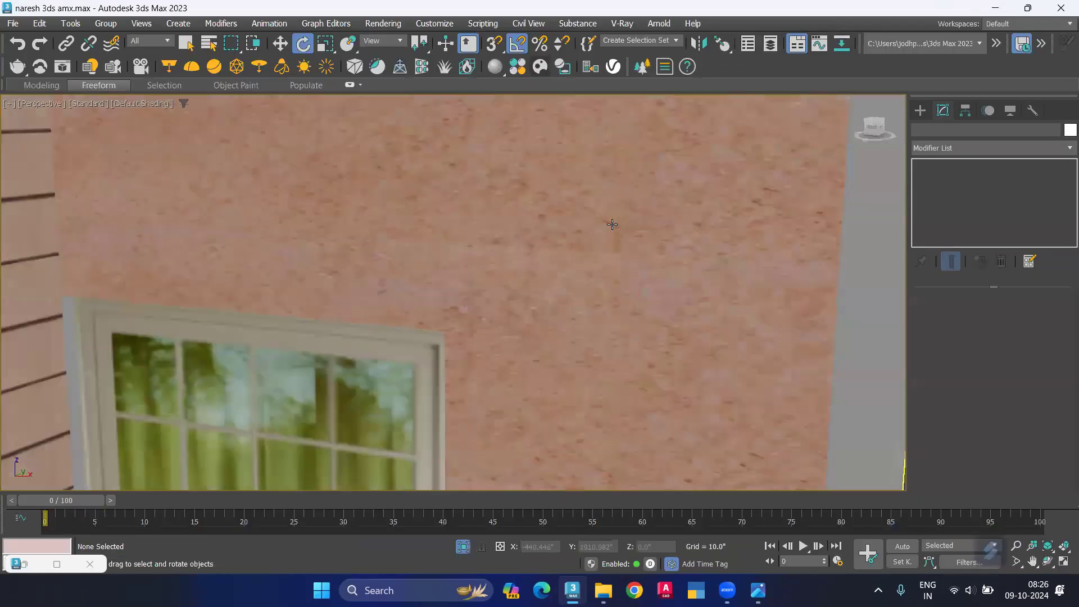
pyautogui.scroll(-4, 612, 224)
pyautogui.scroll(-4, 609, 228)
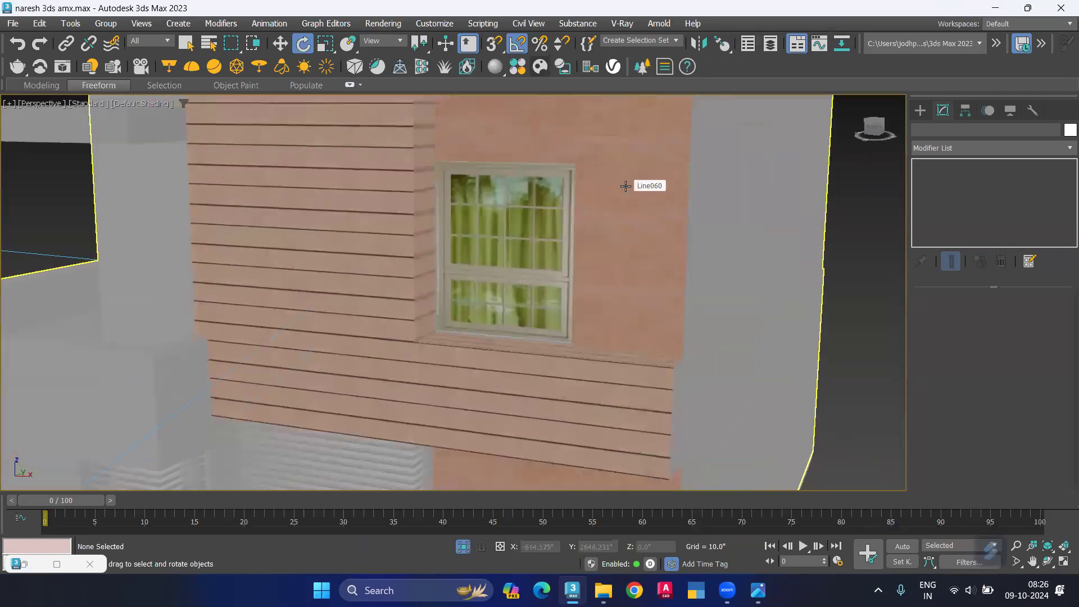
# Try rock-2.jpg as Map #4's bitmap and check it on the wall around the window.
pyautogui.press('m')
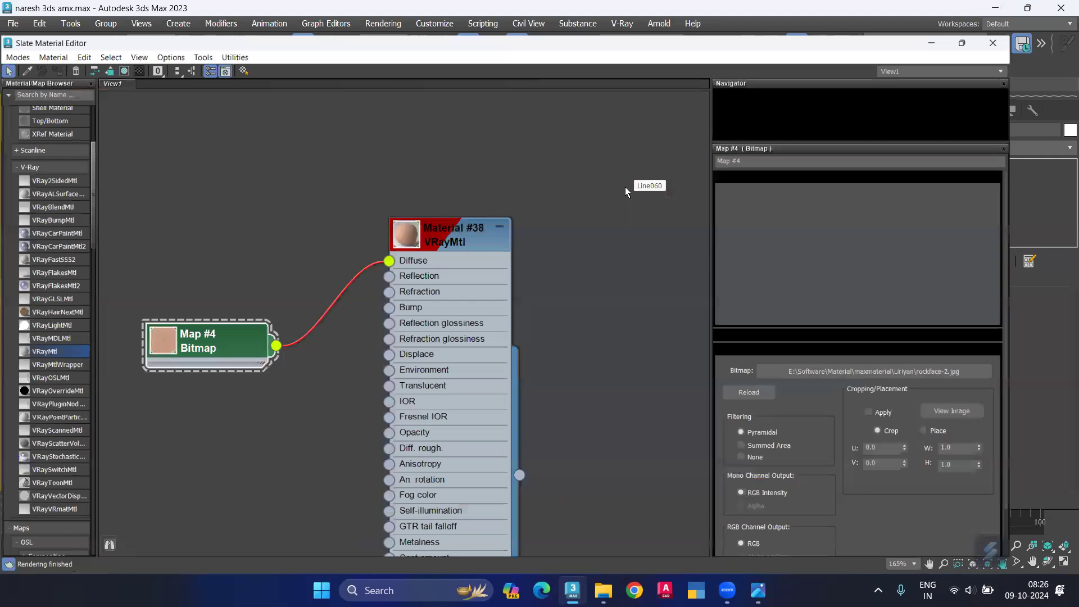
pyautogui.click(972, 363)
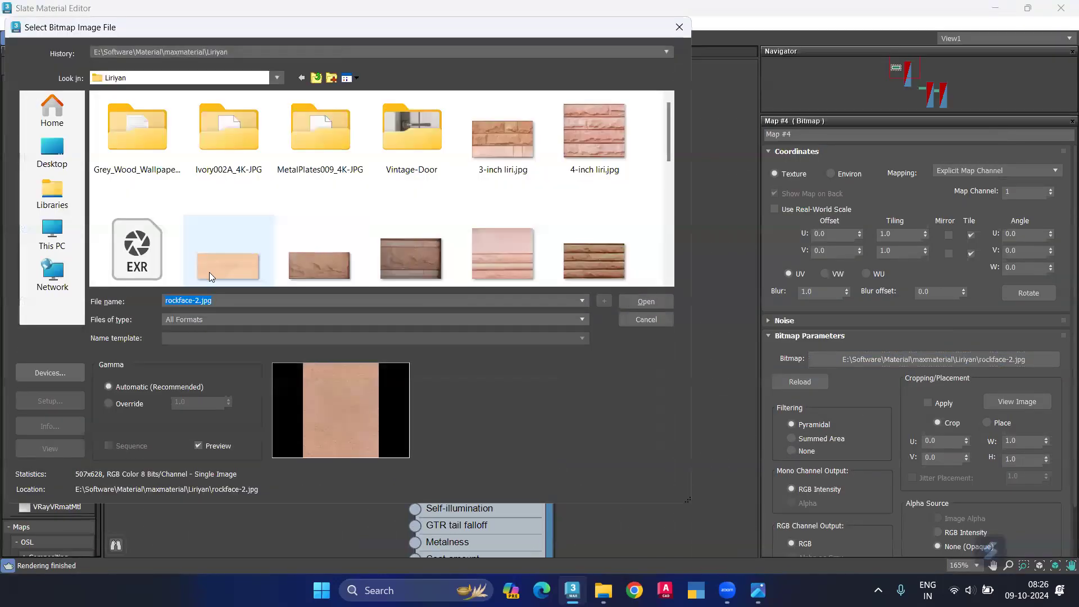
pyautogui.click(209, 272)
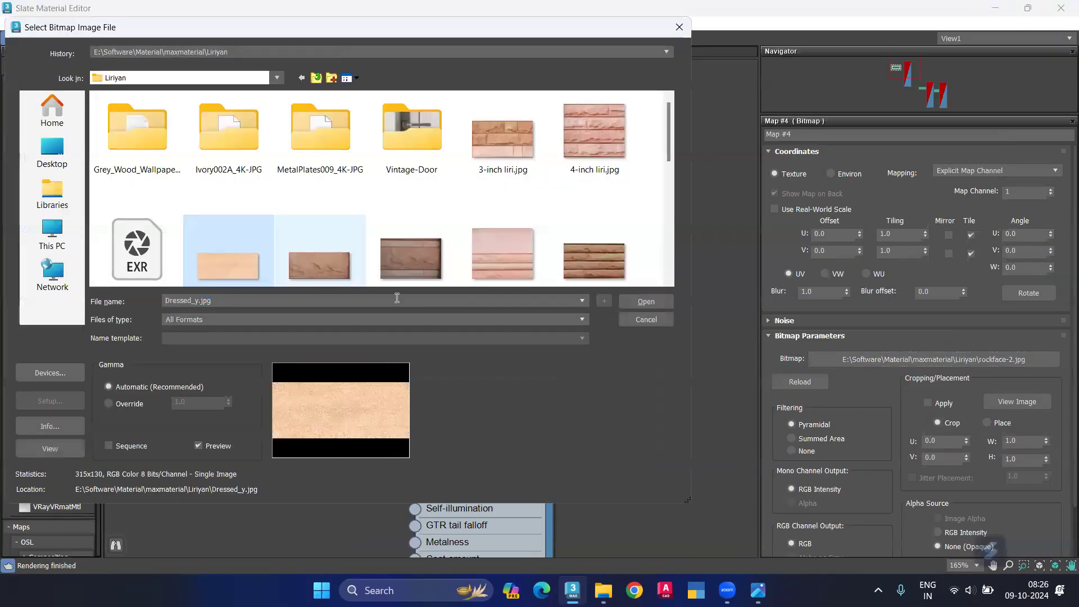
pyautogui.scroll(-2, 329, 217)
pyautogui.scroll(-3, 329, 218)
pyautogui.scroll(-2, 328, 217)
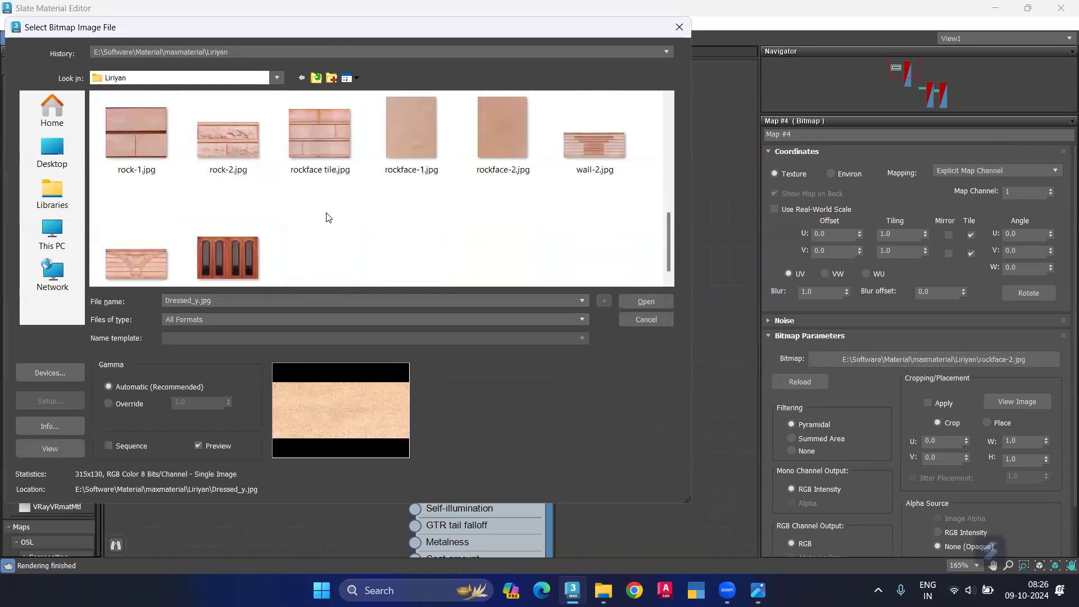
pyautogui.click(320, 166)
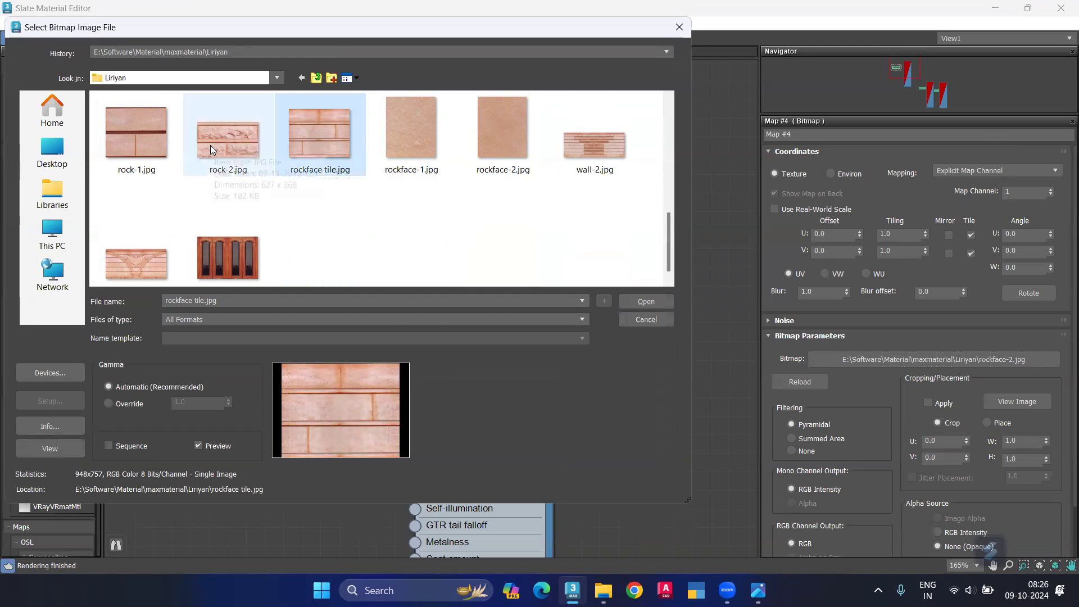
pyautogui.scroll(2, 354, 169)
pyautogui.click(136, 135)
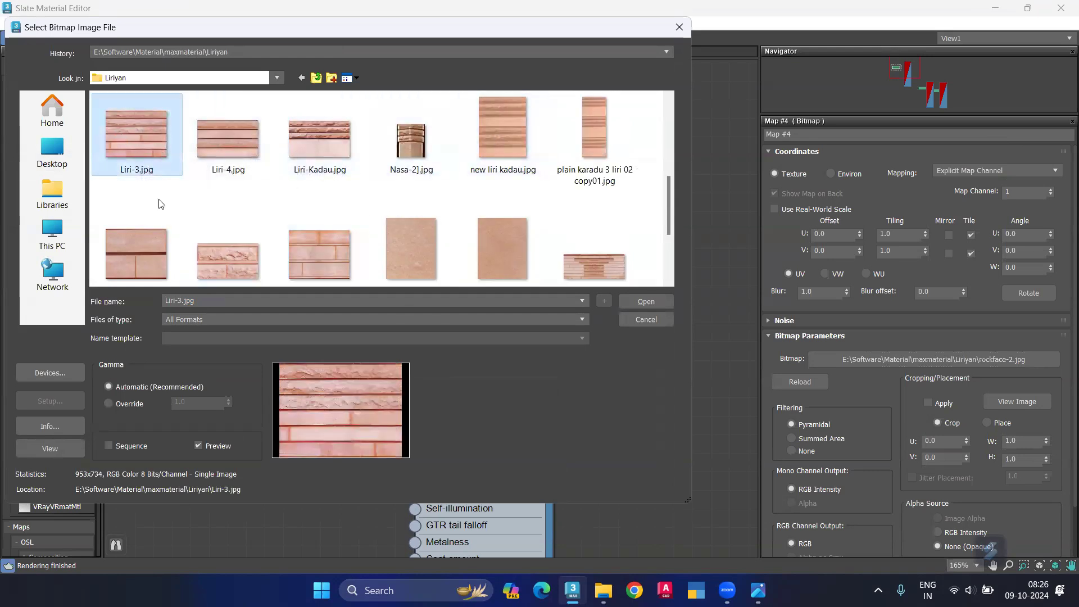
pyautogui.click(209, 256)
pyautogui.click(646, 302)
pyautogui.click(995, 8)
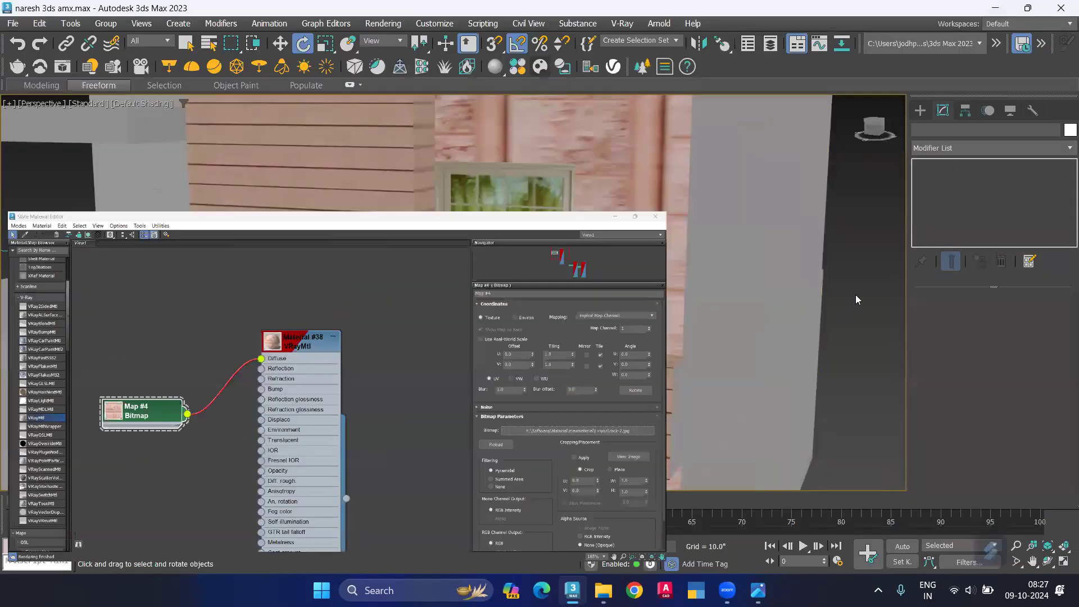
pyautogui.moveTo(680, 226); pyautogui.dragTo(655, 273, button='middle')
pyautogui.scroll(1, 653, 264)
pyautogui.scroll(2, 651, 247)
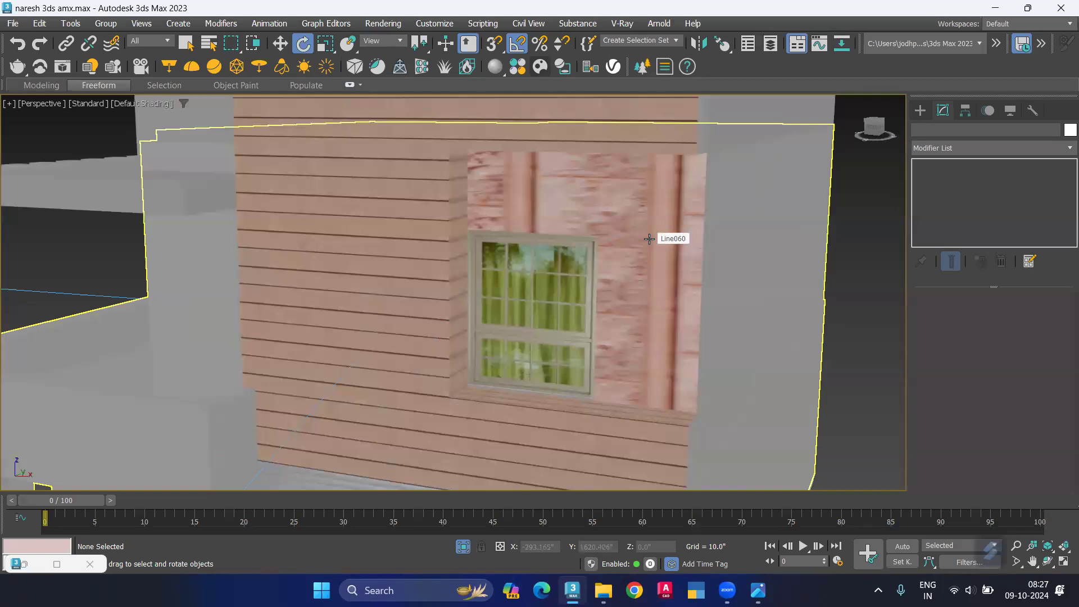
# Replace the bitmap with rockface tile.jpg and check the wall again.
pyautogui.press('m')
pyautogui.click(933, 359)
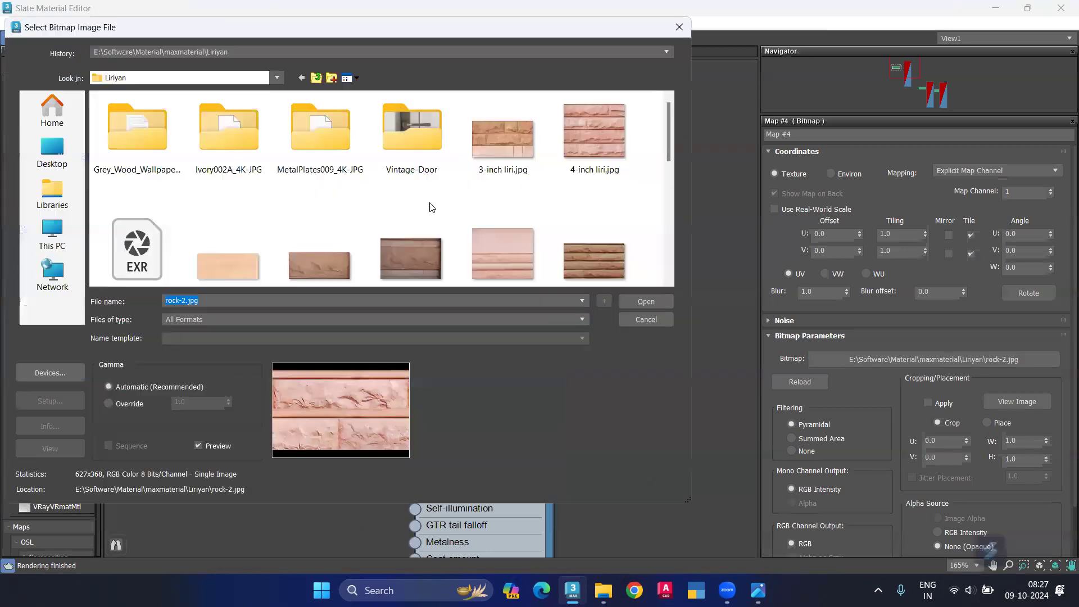
pyautogui.scroll(-1, 492, 211)
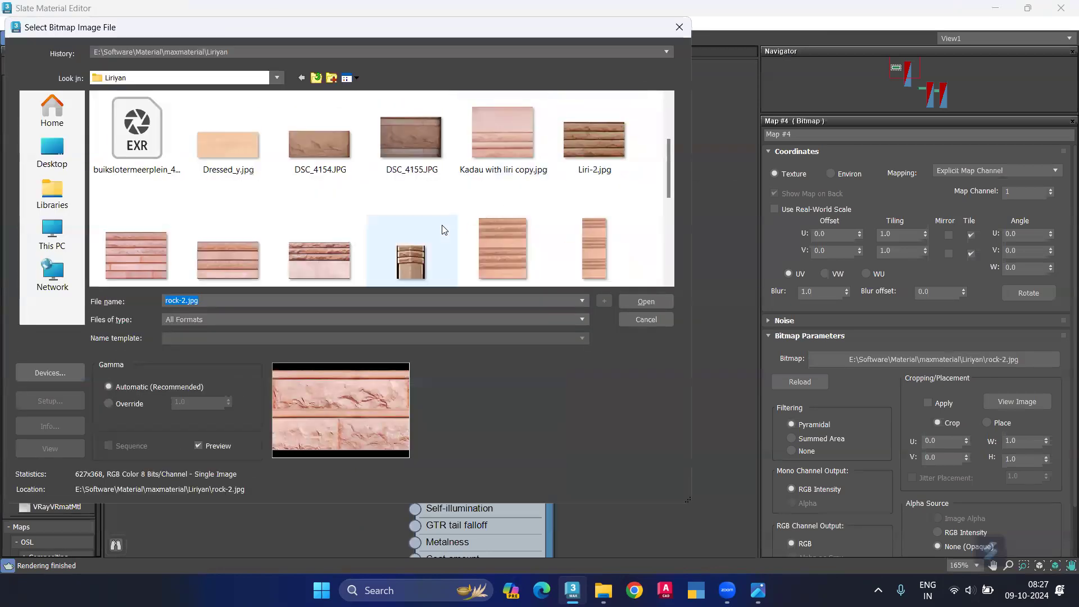
pyautogui.scroll(-1, 445, 229)
pyautogui.scroll(-1, 436, 225)
pyautogui.click(314, 142)
pyautogui.click(652, 302)
pyautogui.click(995, 8)
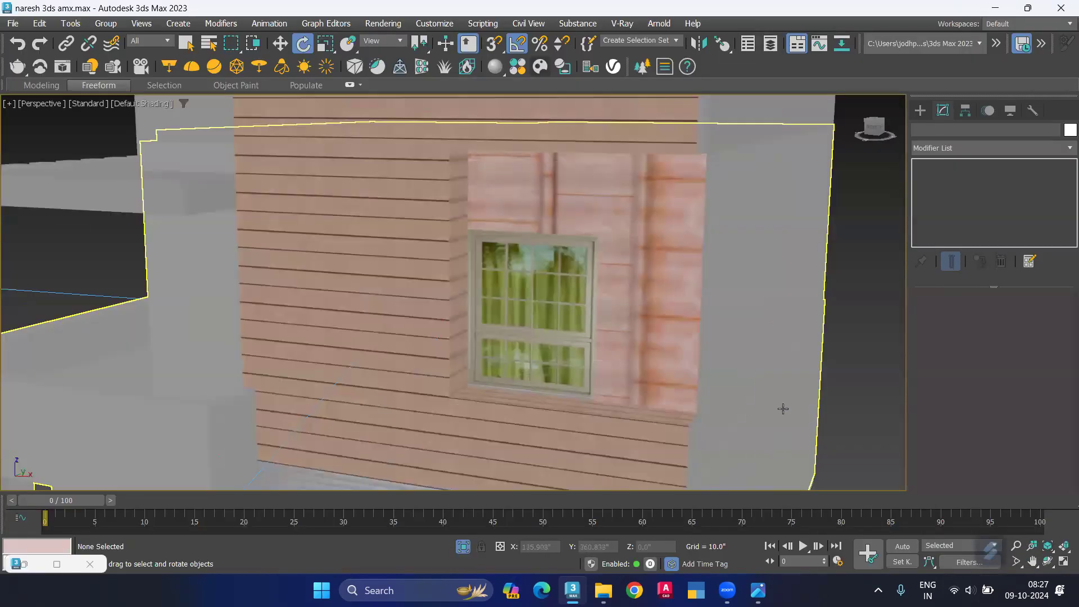
# Load Dressed_y.jpg as the final Map #4 bitmap and view the beige wall.
pyautogui.press('m')
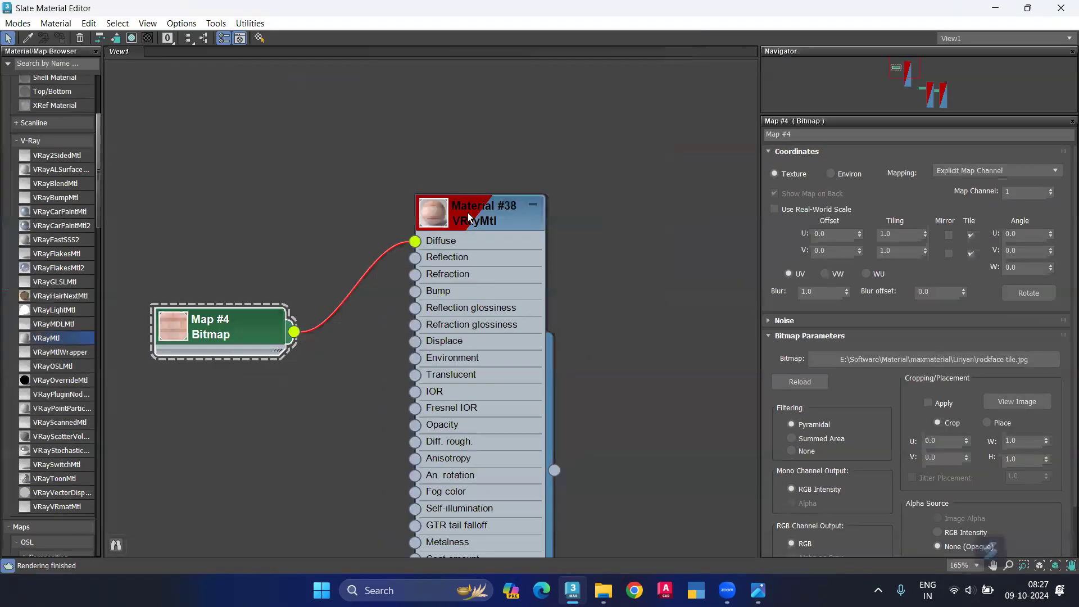
pyautogui.click(863, 360)
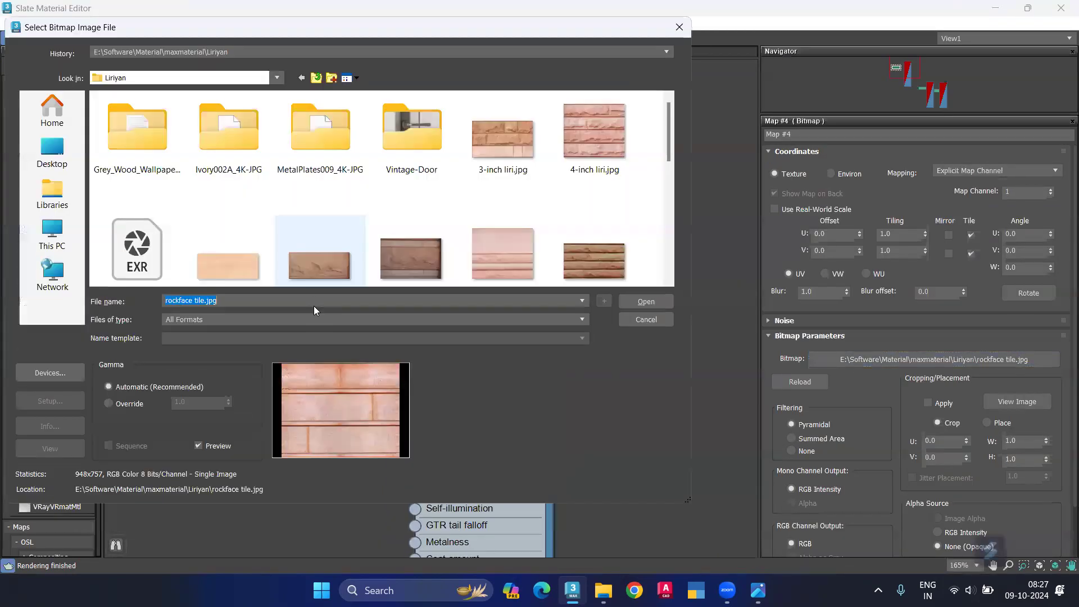
pyautogui.scroll(-2, 274, 252)
pyautogui.scroll(-3, 334, 236)
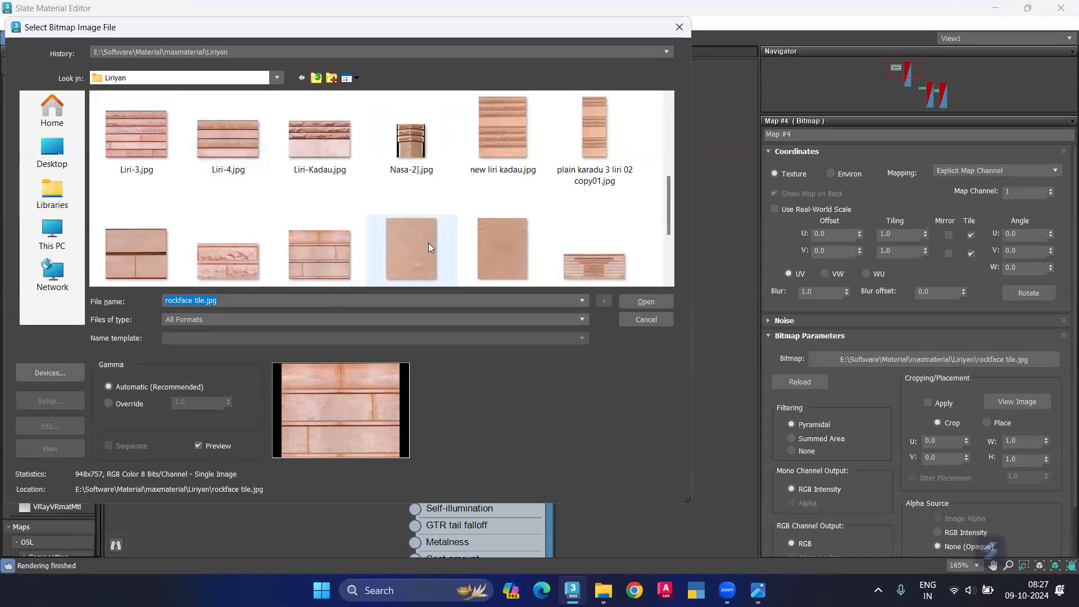
pyautogui.scroll(-3, 428, 243)
pyautogui.scroll(3, 475, 206)
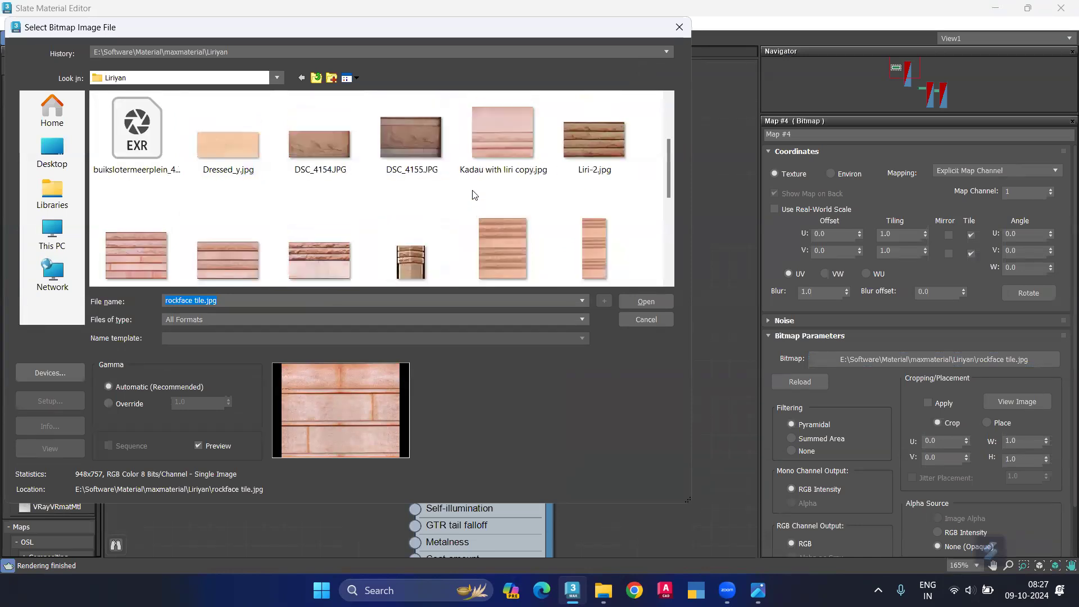
pyautogui.click(247, 132)
pyautogui.click(630, 299)
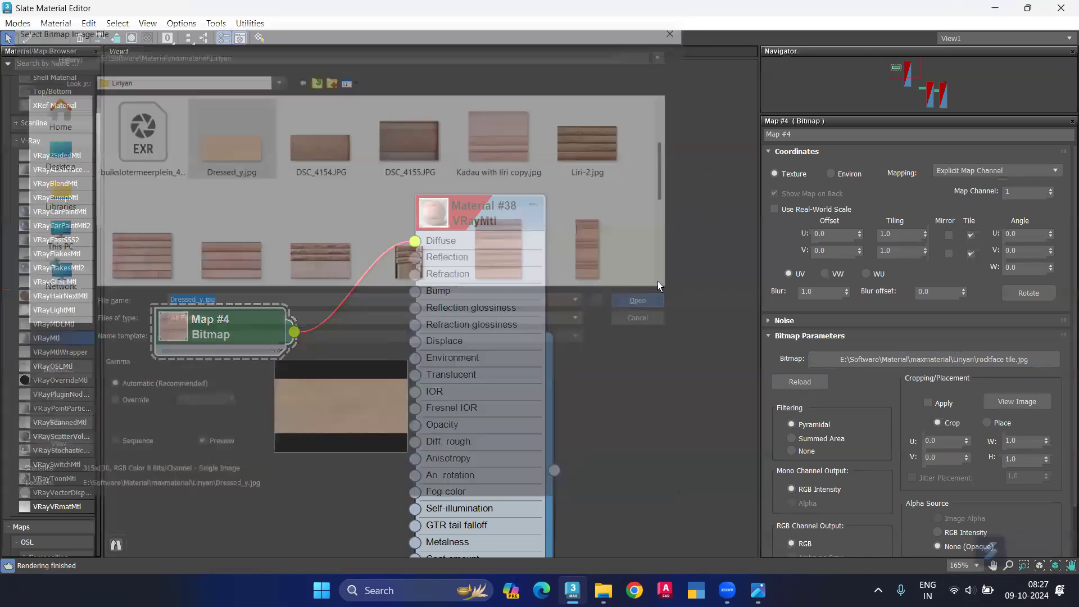
pyautogui.click(990, 8)
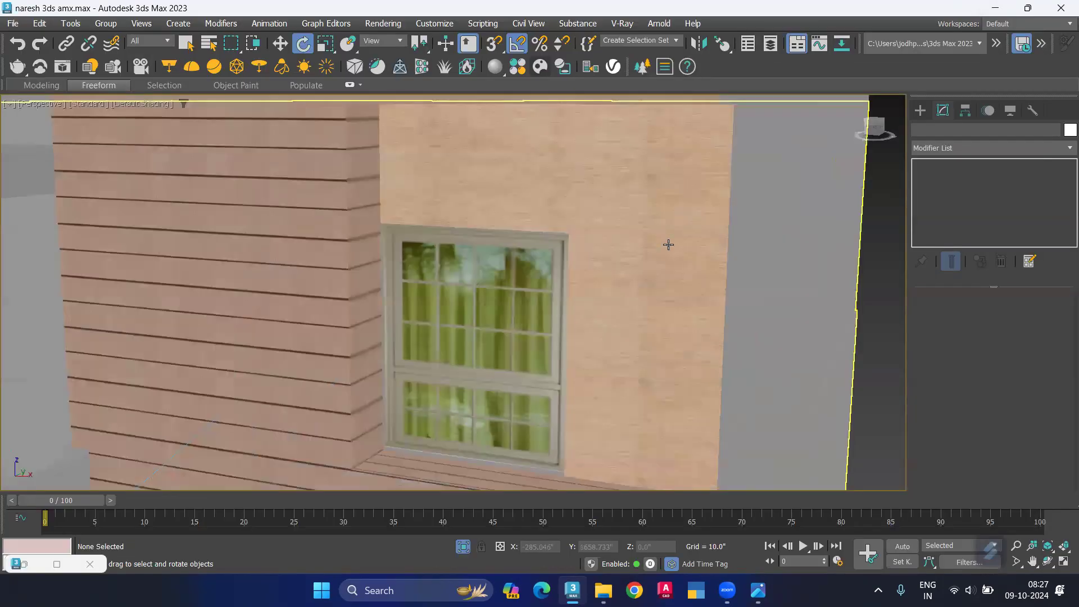
# Select the wall panel and set its box UVW mapping length to 36.
pyautogui.scroll(2, 666, 236)
pyautogui.moveTo(665, 229); pyautogui.dragTo(637, 297, button='middle')
pyautogui.scroll(2, 609, 229)
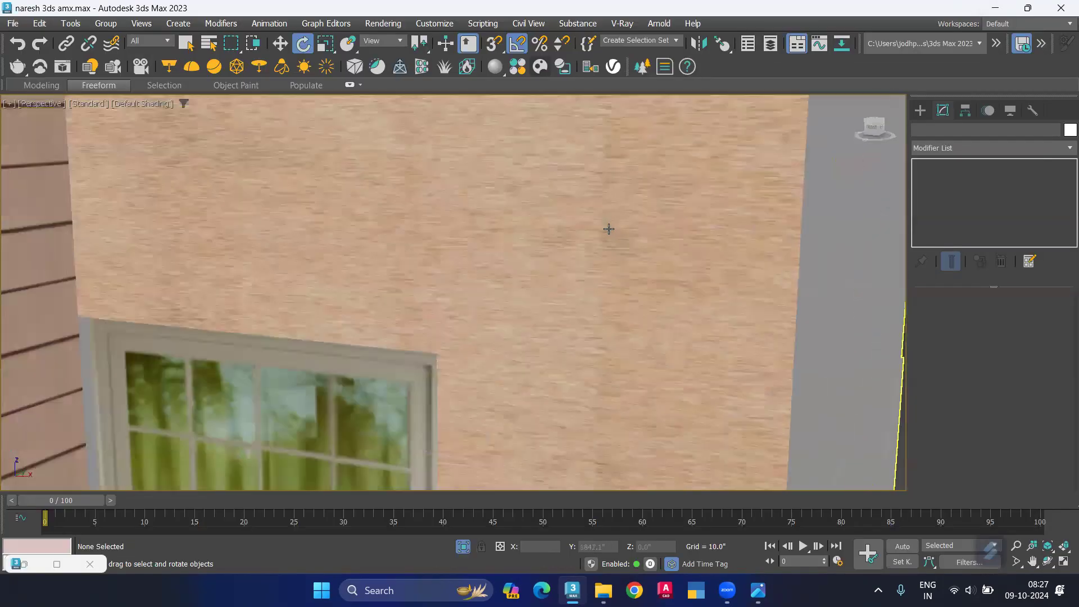
pyautogui.scroll(-2, 609, 231)
pyautogui.scroll(-3, 612, 236)
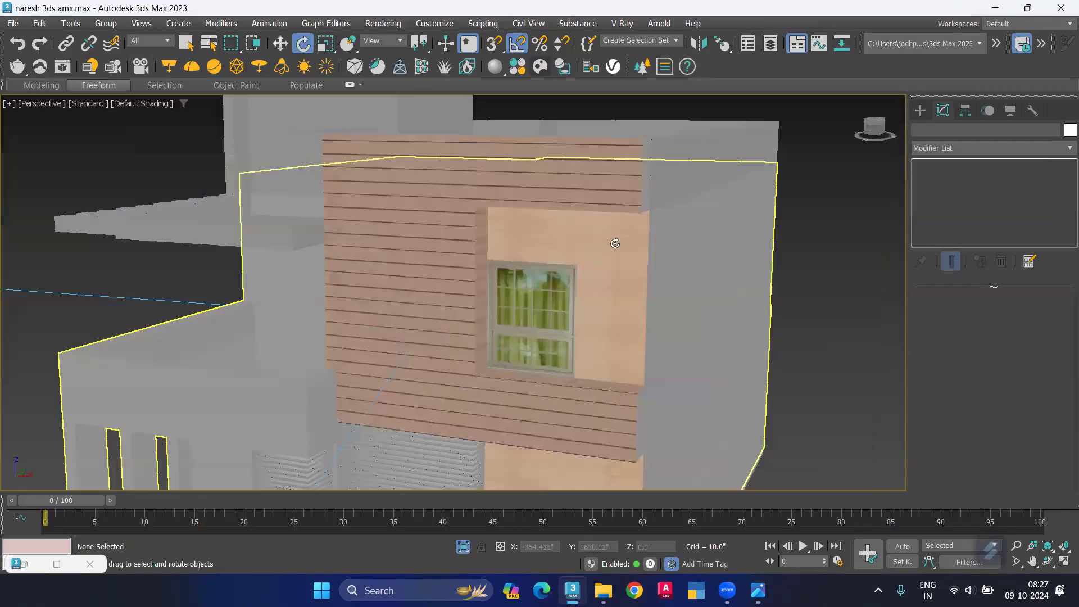
pyautogui.click(719, 231)
pyautogui.doubleClick(970, 447)
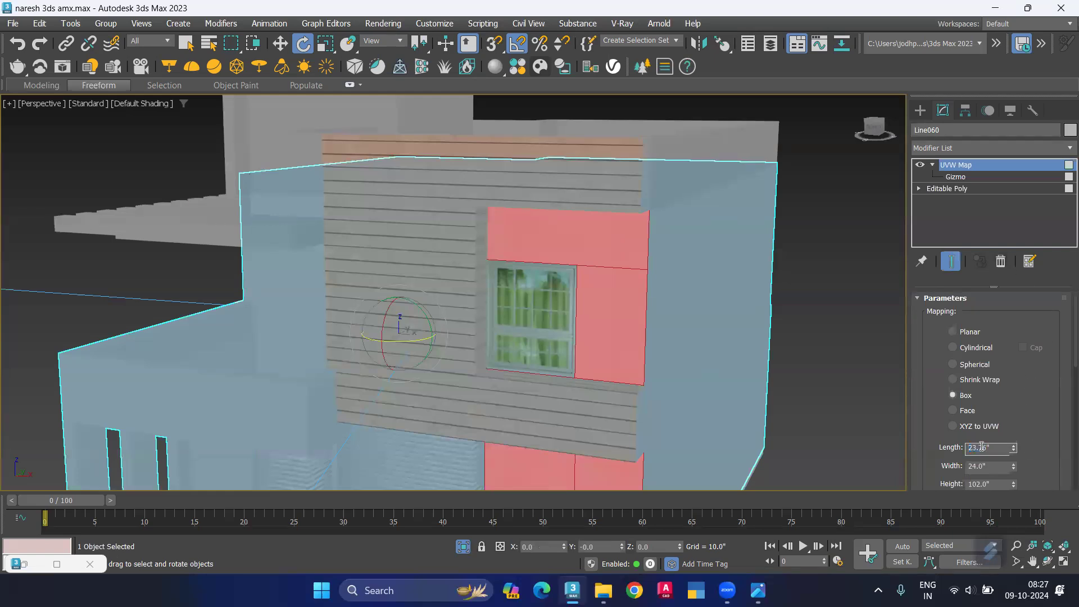
pyautogui.write('2.32')
pyautogui.scroll(4, 659, 250)
pyautogui.scroll(2, 663, 256)
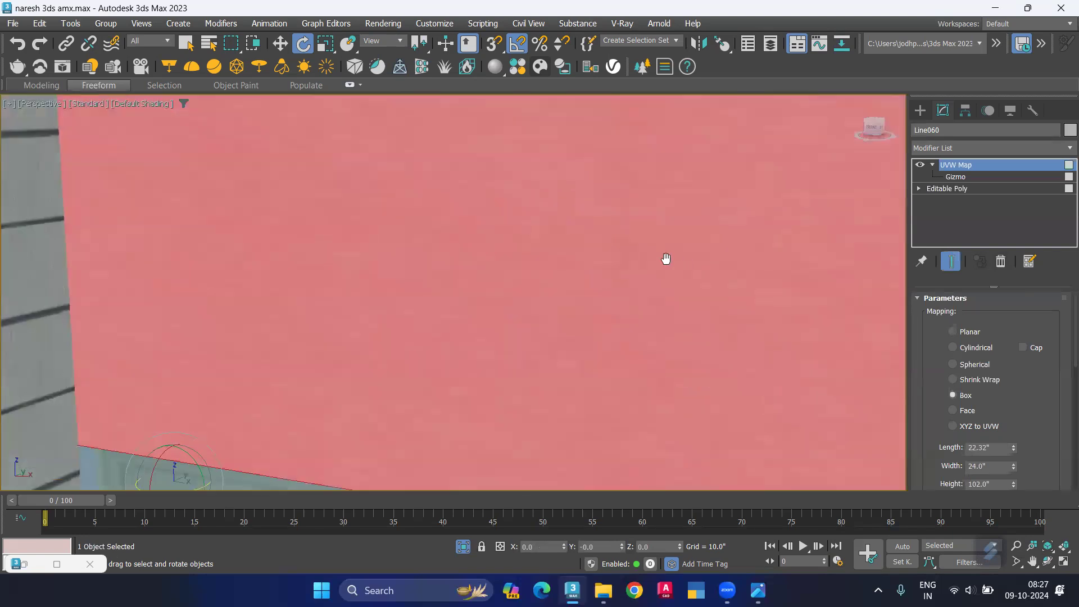
pyautogui.scroll(1, 666, 258)
pyautogui.moveTo(1010, 445); pyautogui.dragTo(1013, 469)
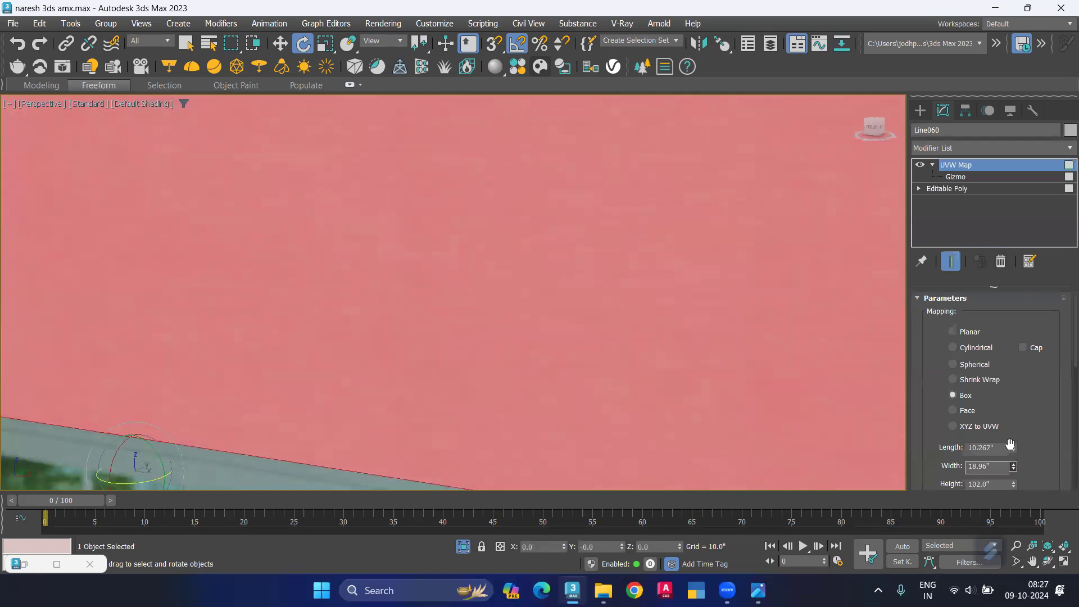
pyautogui.write('1')
pyautogui.doubleClick(998, 448)
pyautogui.write('36')
pyautogui.press('Return')
pyautogui.scroll(-2, 669, 310)
pyautogui.scroll(-1, 663, 306)
pyautogui.scroll(-1, 674, 314)
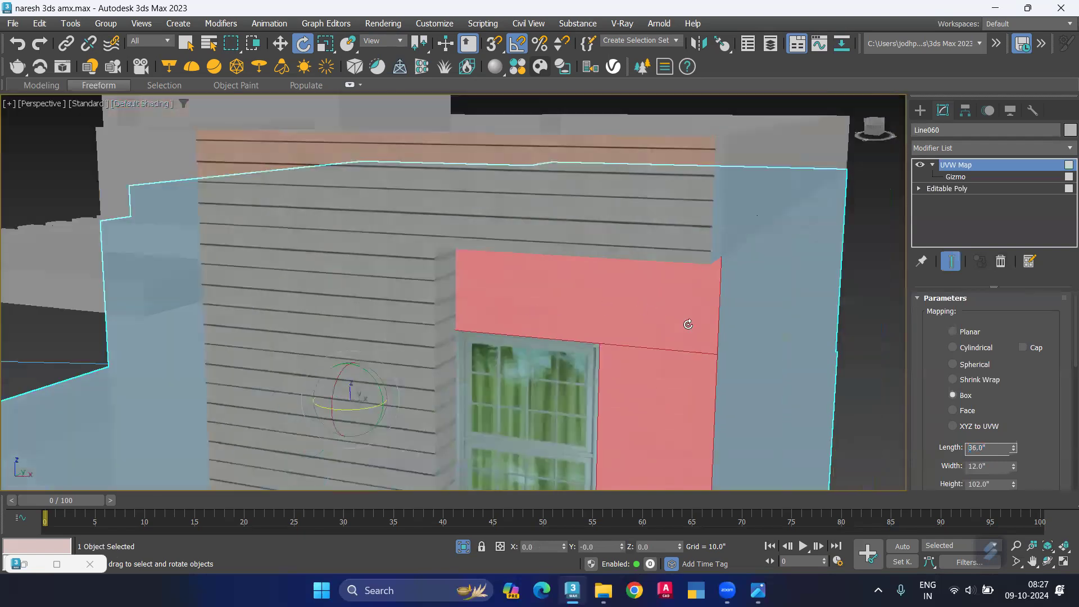
pyautogui.scroll(-1, 687, 320)
# Change the box mapping length to 24 and inspect the texture on the wall.
pyautogui.click(860, 308)
pyautogui.scroll(2, 506, 323)
pyautogui.scroll(2, 504, 315)
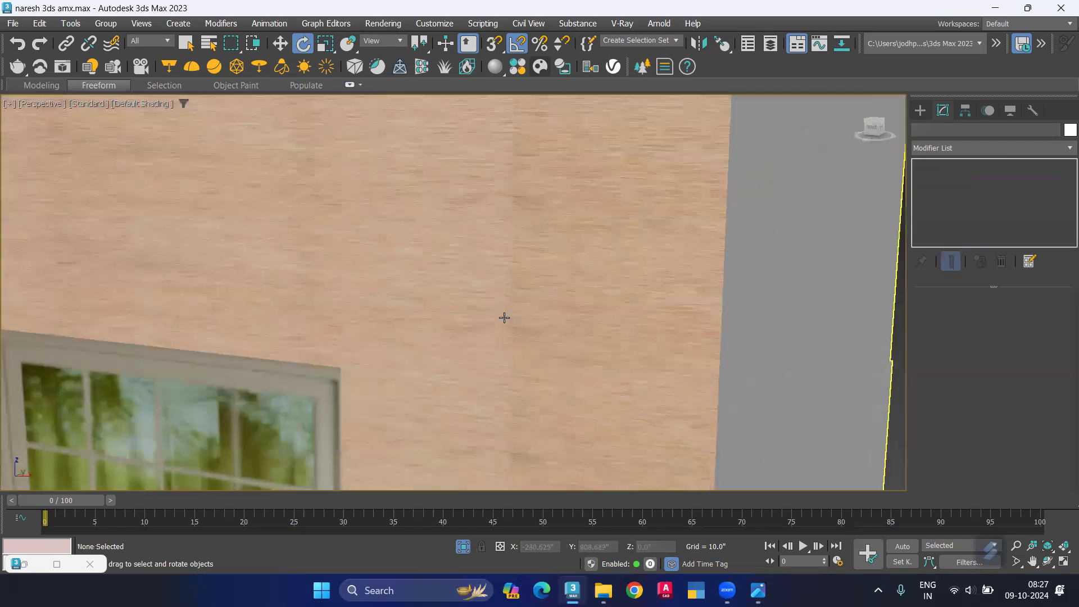
pyautogui.moveTo(504, 291)
pyautogui.mouseDown(button='middle')
pyautogui.moveTo(537, 240)
pyautogui.moveTo(522, 248)
pyautogui.mouseUp(button='middle')
pyautogui.click(523, 250)
pyautogui.doubleClick(999, 445)
pyautogui.press('Return')
pyautogui.scroll(-3, 687, 312)
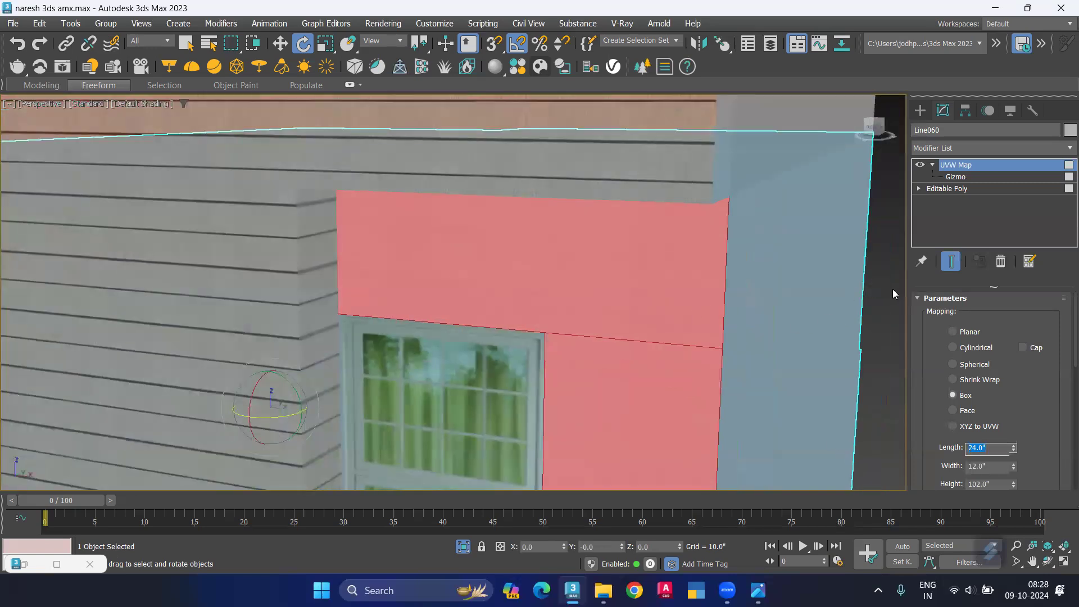
pyautogui.click(893, 291)
pyautogui.scroll(3, 697, 260)
pyautogui.scroll(-1, 663, 278)
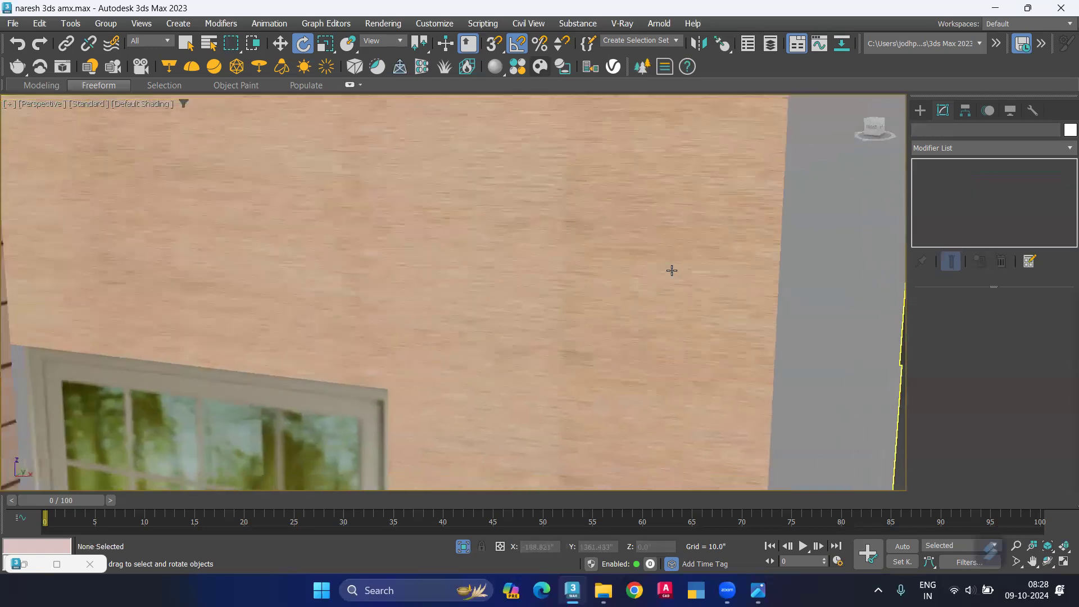
pyautogui.scroll(-3, 602, 289)
pyautogui.scroll(-2, 590, 299)
pyautogui.scroll(2, 587, 302)
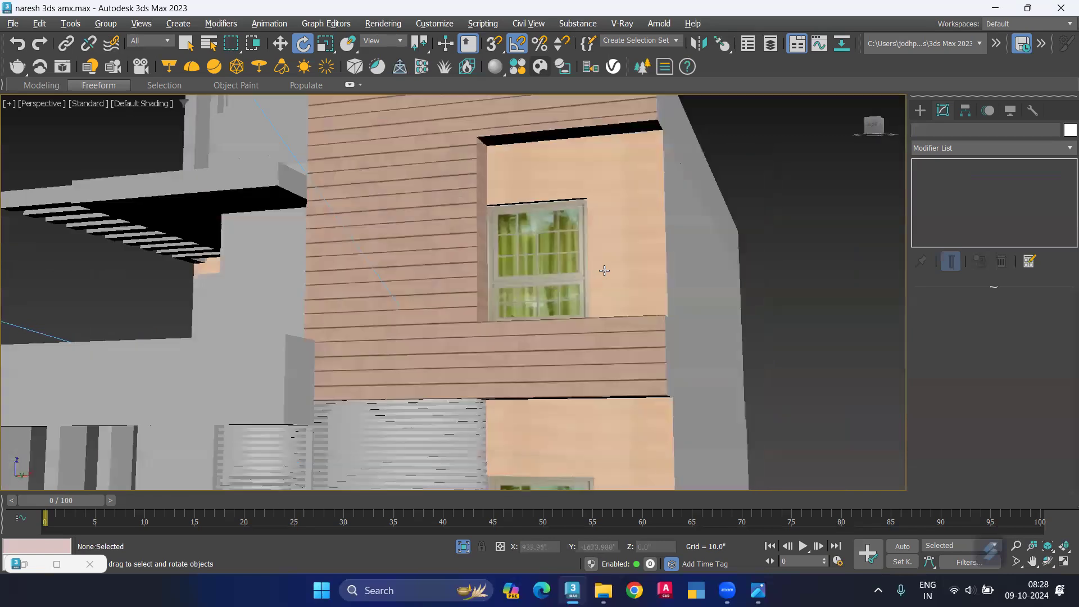
pyautogui.scroll(1, 602, 270)
pyautogui.scroll(1, 598, 337)
pyautogui.scroll(1, 597, 337)
pyautogui.scroll(-1, 641, 335)
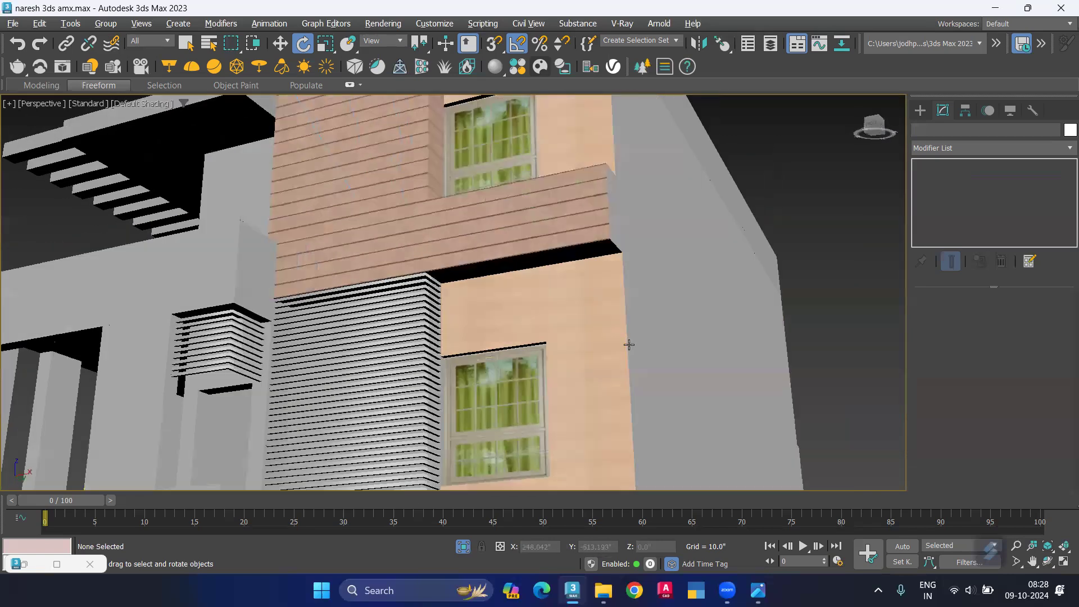
pyautogui.scroll(1, 624, 360)
pyautogui.scroll(2, 537, 414)
pyautogui.scroll(1, 562, 393)
pyautogui.scroll(-1, 574, 376)
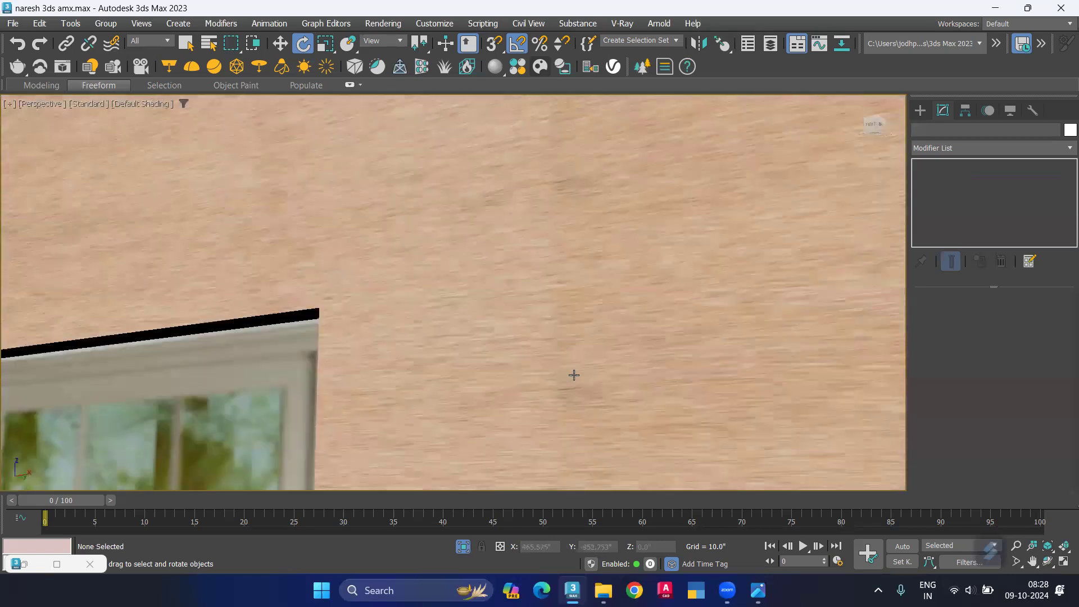
pyautogui.scroll(-1, 573, 368)
# Set the box mapping width to 6 and length to 12, then check the wall.
pyautogui.click(570, 362)
pyautogui.press('Tab')
pyautogui.write('6')
pyautogui.press('Return')
pyautogui.write('1')
pyautogui.press('Return')
pyautogui.scroll(-2, 682, 317)
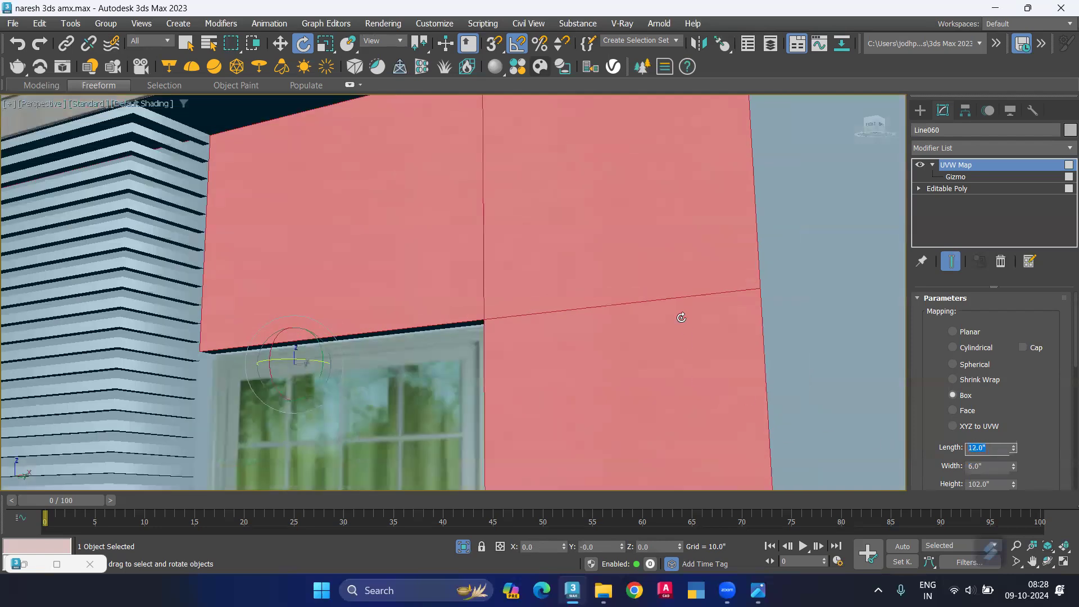
pyautogui.scroll(-2, 689, 306)
pyautogui.hotkey('ctrl', 'd')
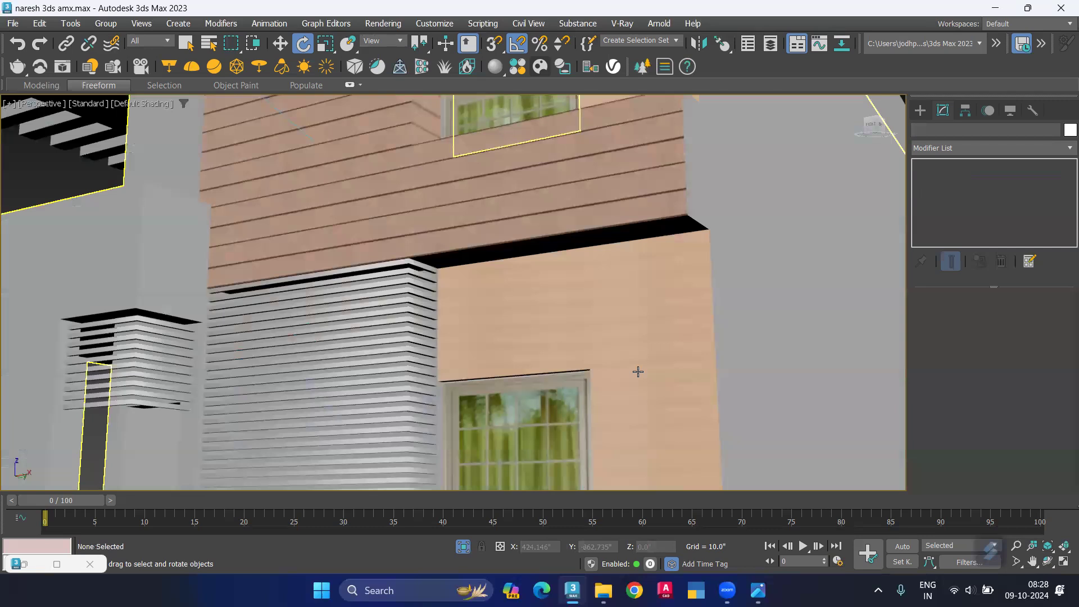
pyautogui.scroll(4, 641, 326)
# Set the box mapping width to 12 and length to 18, then view both windows.
pyautogui.click(647, 305)
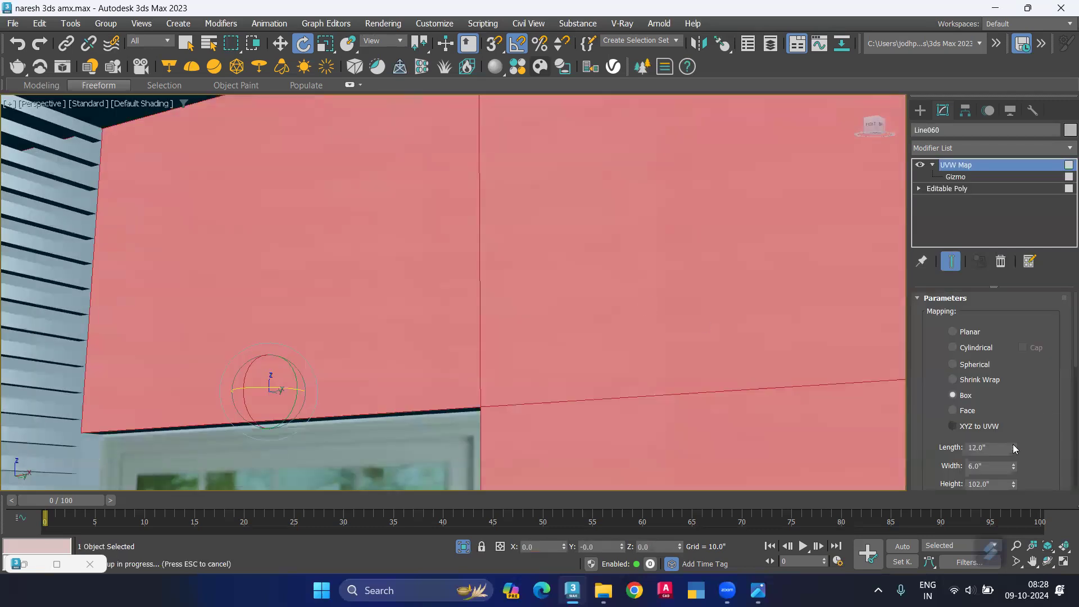
pyautogui.press('Tab')
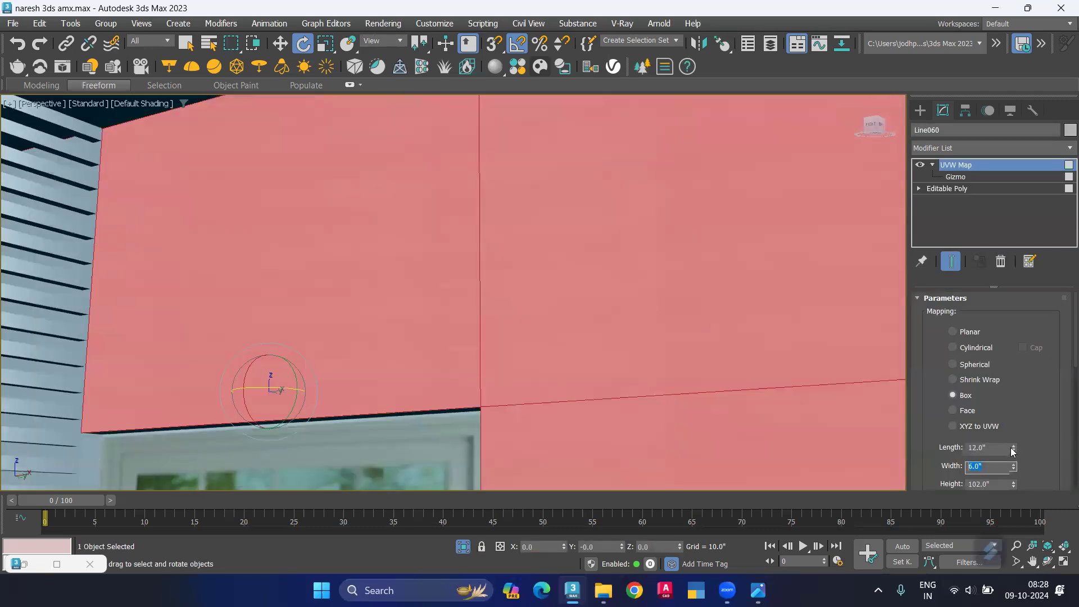
pyautogui.write('12')
pyautogui.press('Return')
pyautogui.hotkey('shift', 'Tab')
pyautogui.write('18')
pyautogui.press('Return')
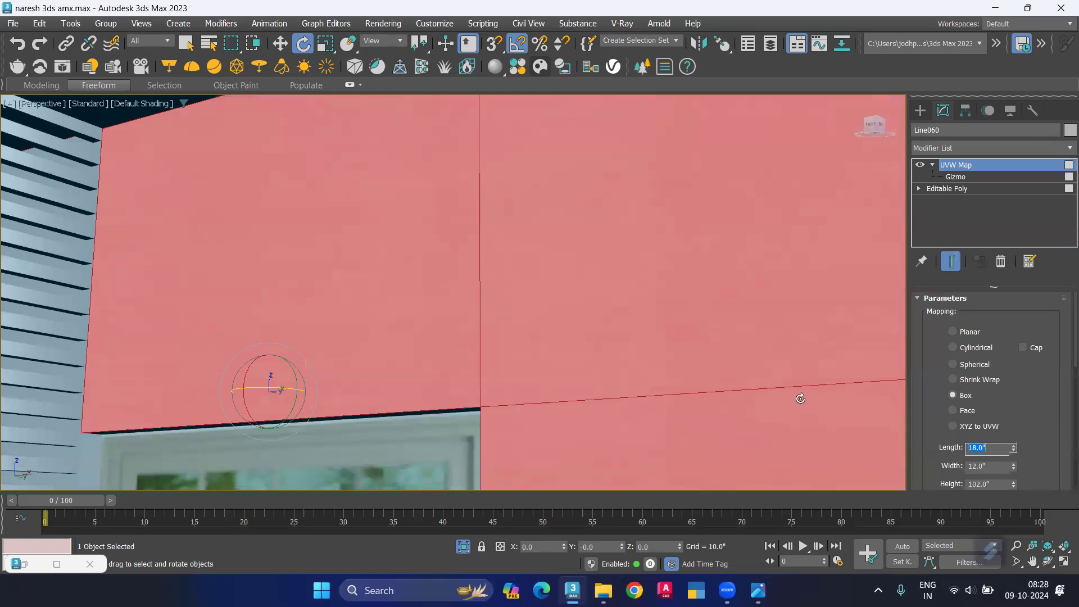
pyautogui.scroll(-5, 616, 287)
pyautogui.hotkey('ctrl', 'd')
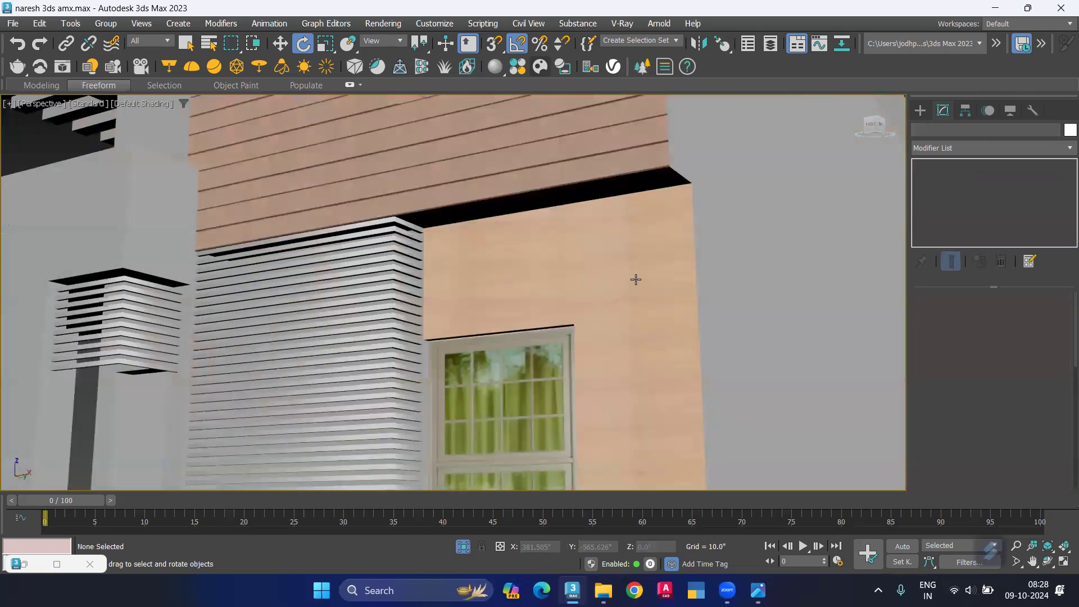
pyautogui.scroll(2, 632, 272)
pyautogui.scroll(3, 633, 268)
pyautogui.scroll(-3, 633, 268)
pyautogui.scroll(-2, 635, 278)
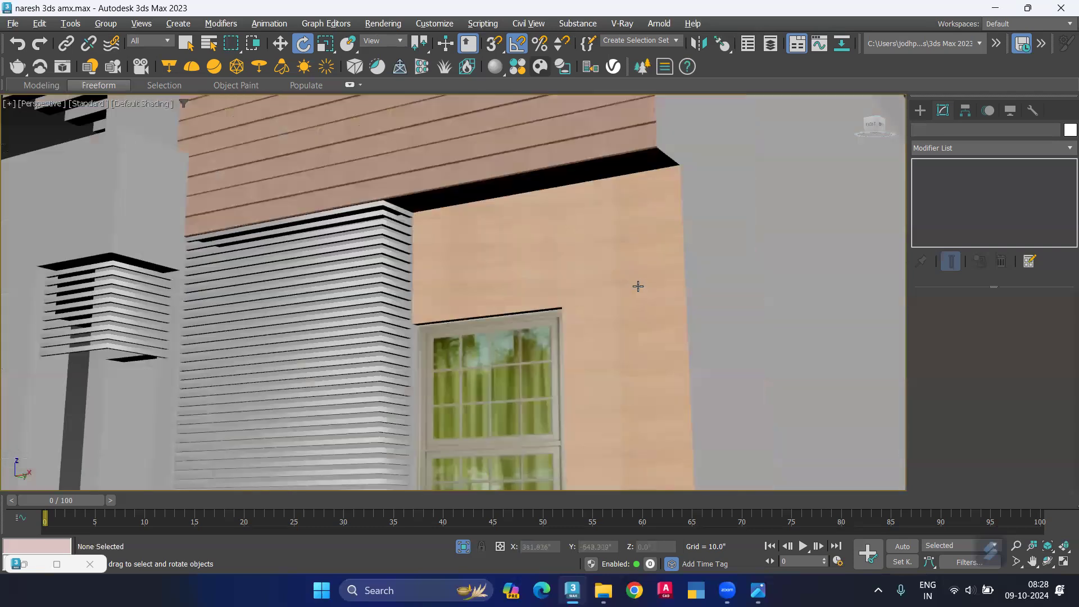
pyautogui.scroll(-2, 638, 286)
pyautogui.scroll(-2, 647, 292)
pyautogui.scroll(-2, 674, 269)
pyautogui.scroll(-3, 696, 286)
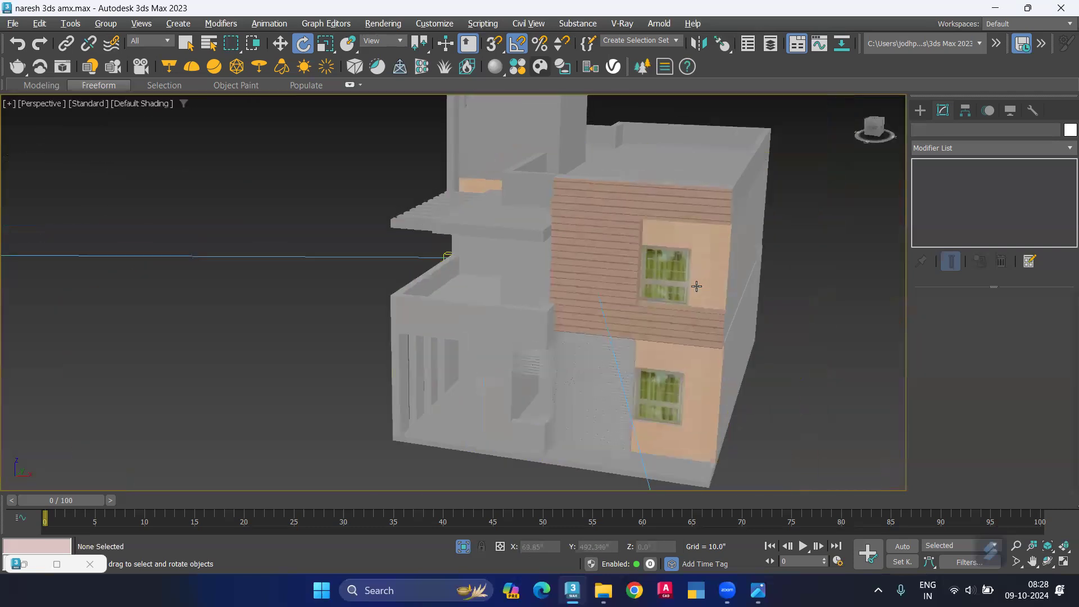
# Switch to the PhysCamera001 view and enable the VRaySky map as the environment background.
pyautogui.press('c')
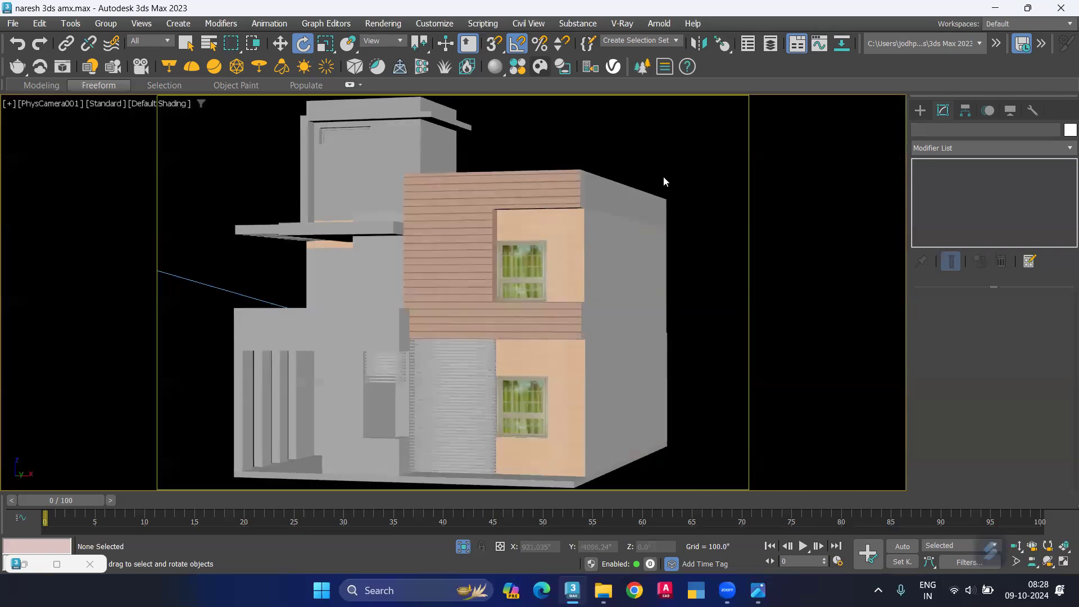
pyautogui.press('8')
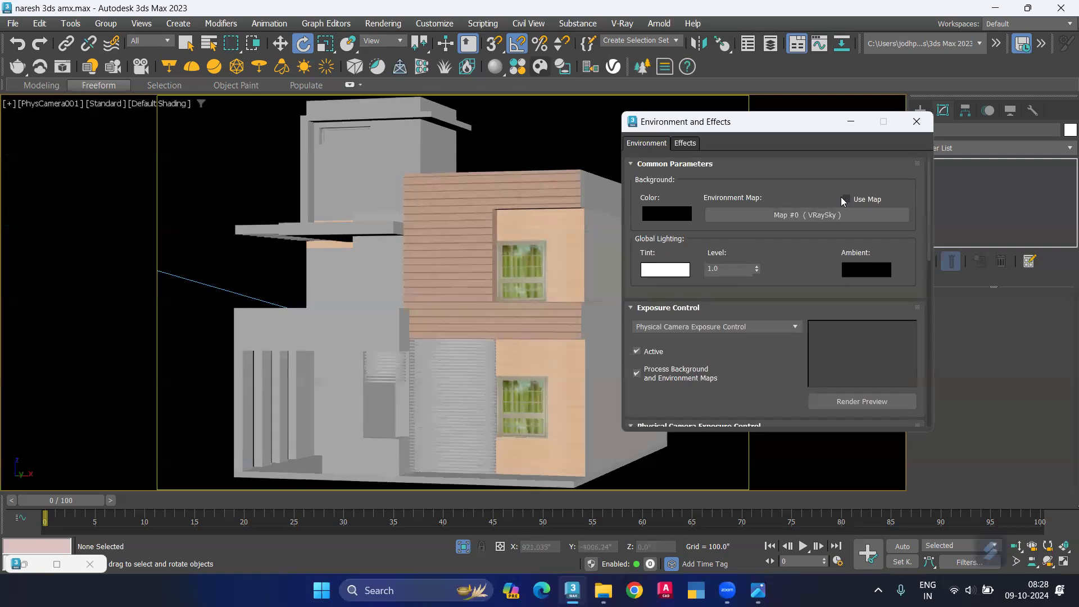
pyautogui.click(846, 199)
pyautogui.click(917, 121)
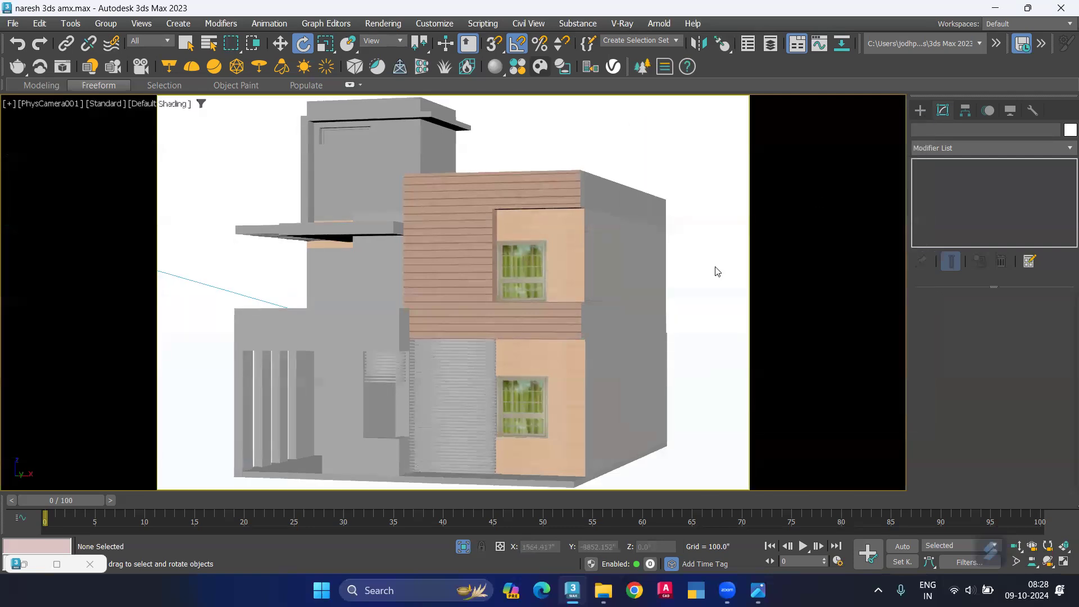
# Render the camera view in the V-Ray Frame Buffer and maximize the render window.
pyautogui.hotkey('shift', 'q')
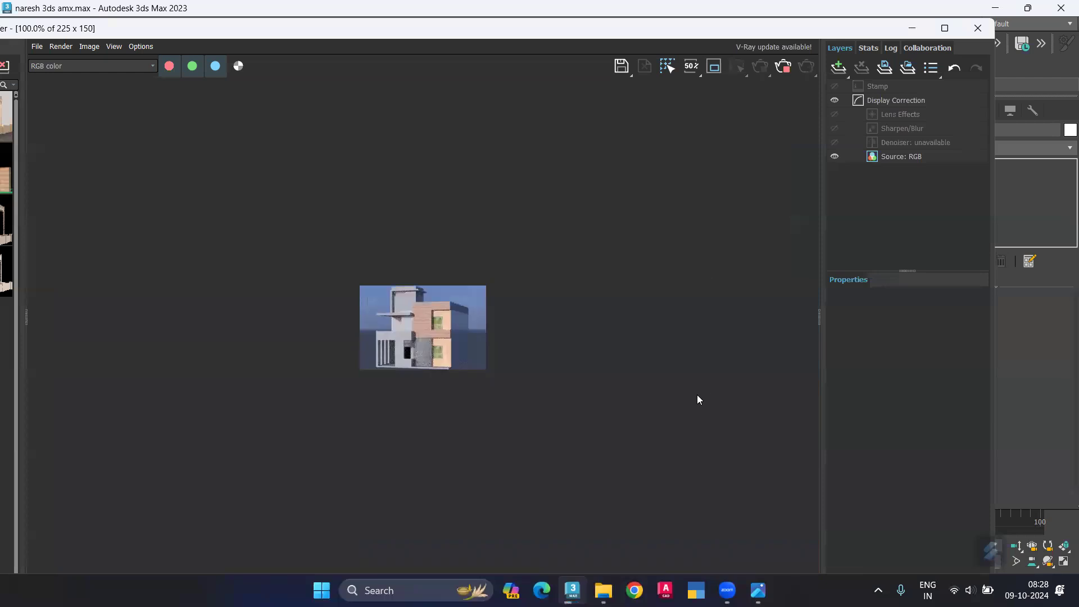
pyautogui.scroll(1, 415, 333)
pyautogui.scroll(1, 433, 325)
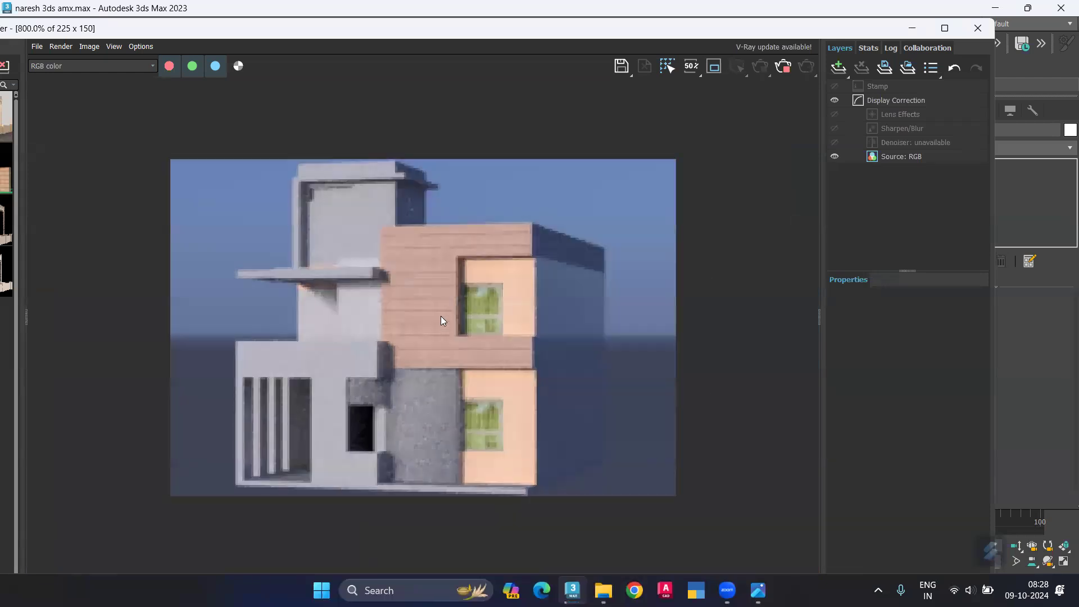
pyautogui.scroll(1, 438, 326)
pyautogui.scroll(-1, 437, 343)
pyautogui.click(945, 29)
pyautogui.scroll(1, 495, 336)
pyautogui.scroll(-1, 495, 335)
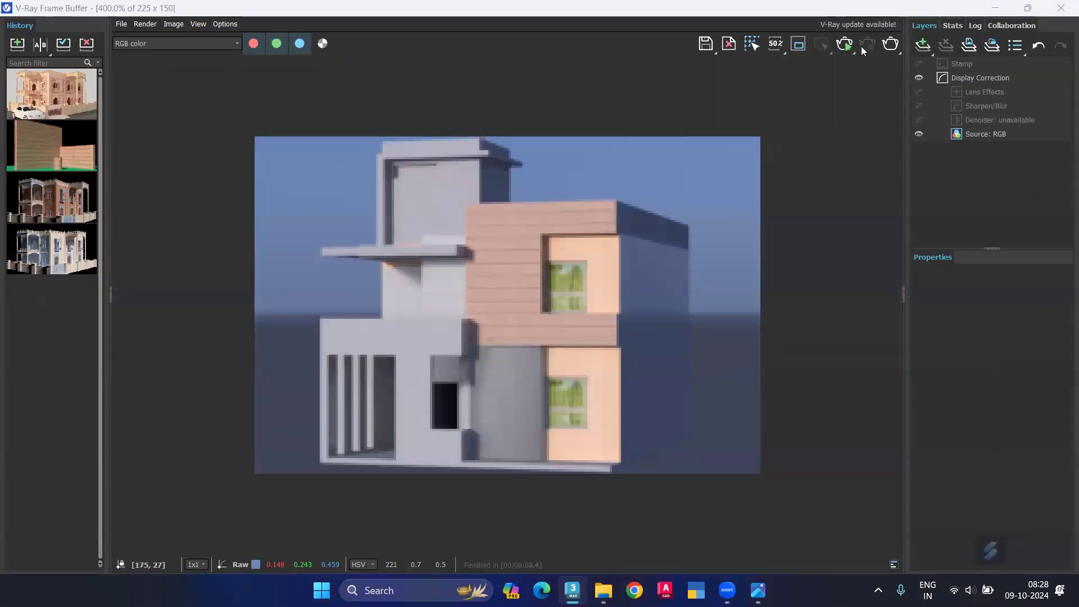
# Re-render the house at 1297×865, then launch Chrome with a browser profile.
pyautogui.click(848, 47)
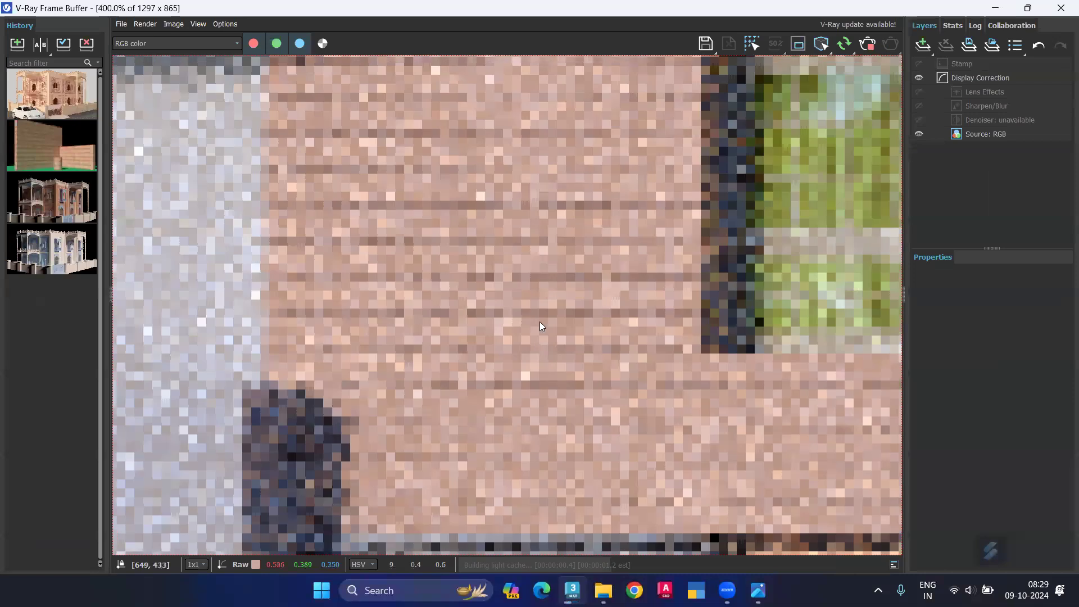
pyautogui.scroll(-1, 825, 201)
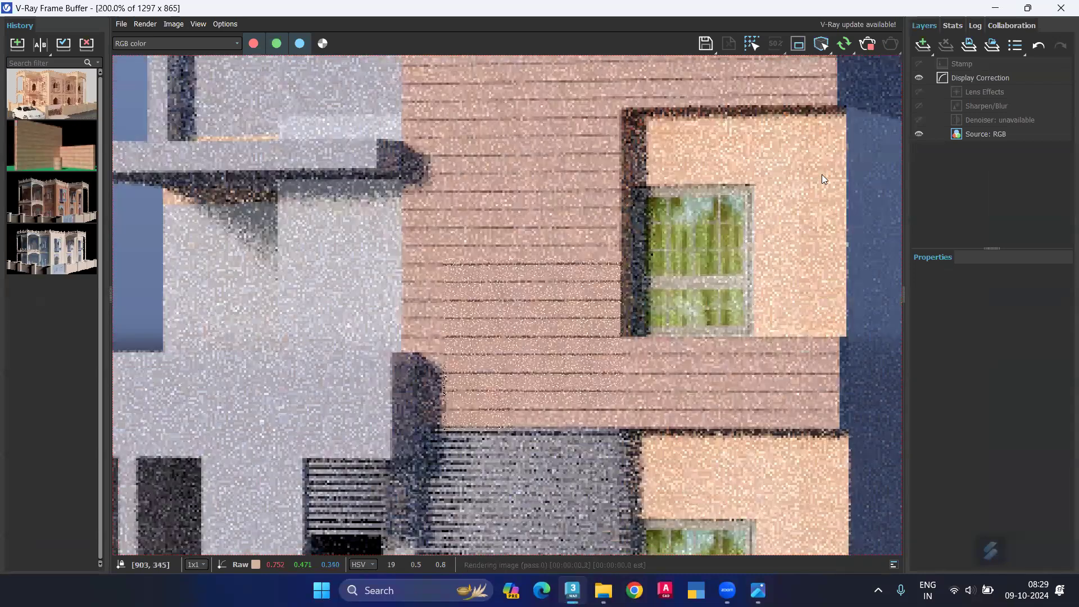
pyautogui.scroll(-1, 811, 190)
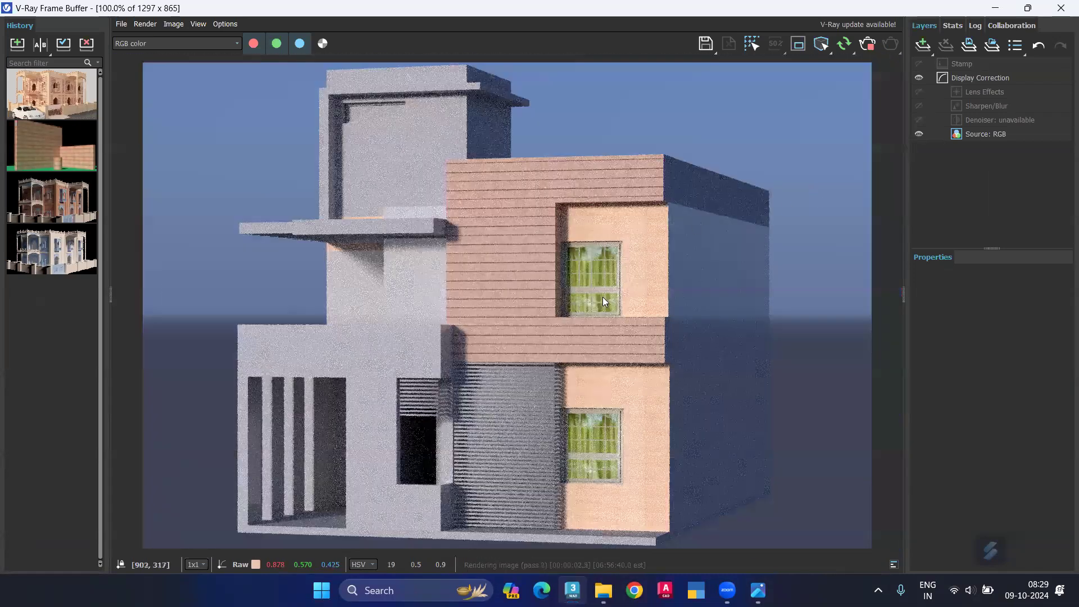
pyautogui.scroll(1, 602, 295)
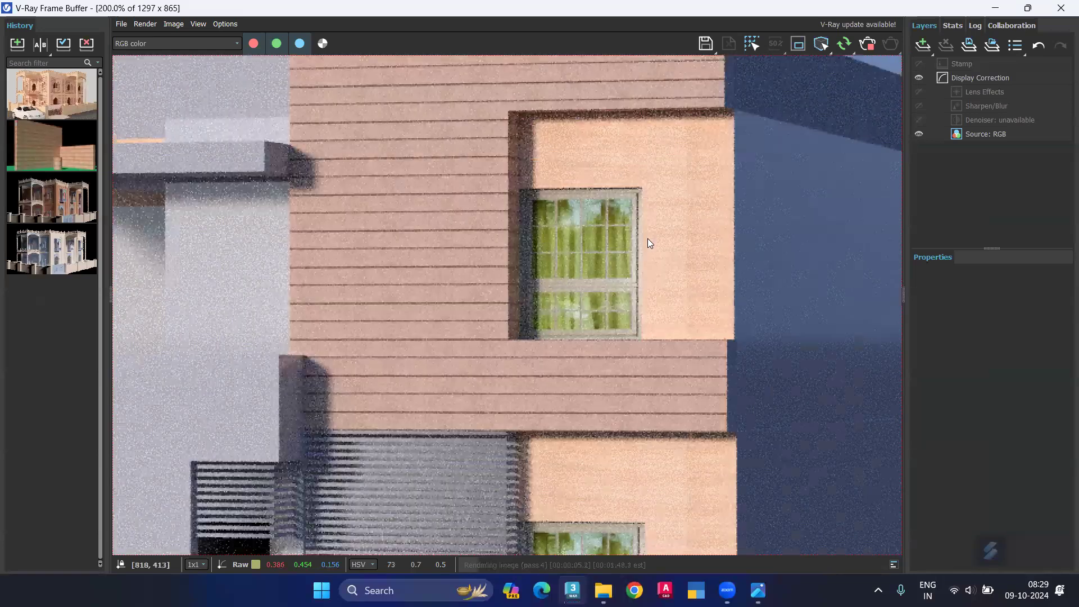
pyautogui.scroll(-1, 647, 238)
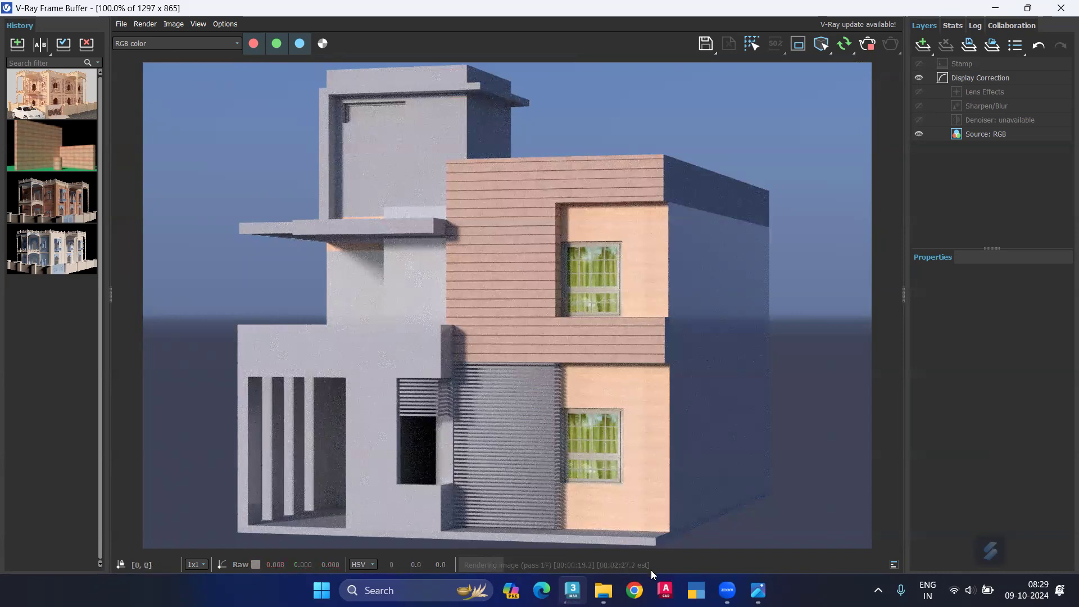
pyautogui.click(635, 590)
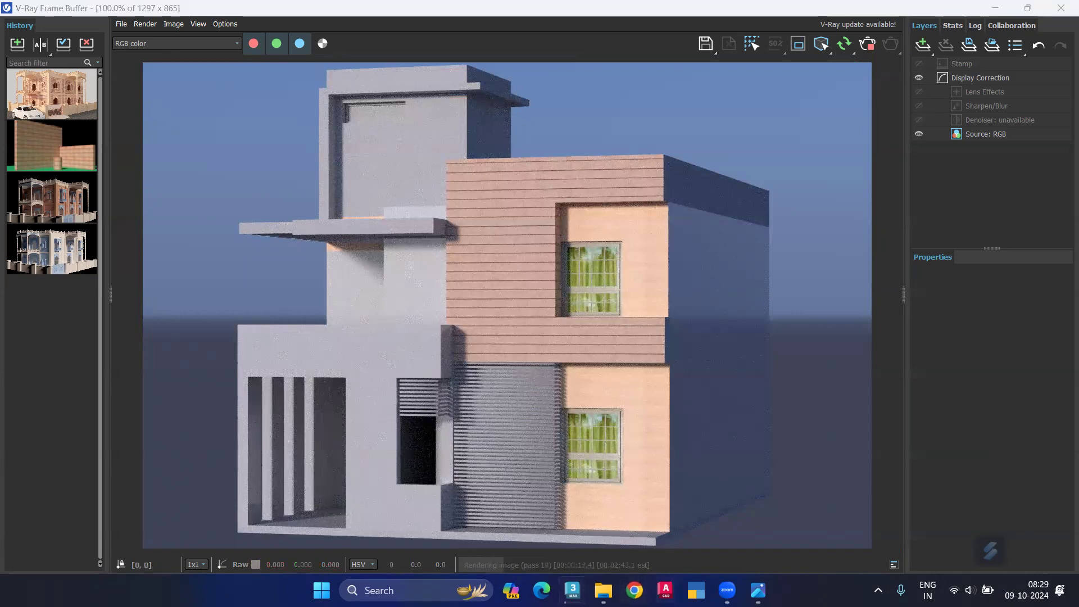
pyautogui.click(363, 403)
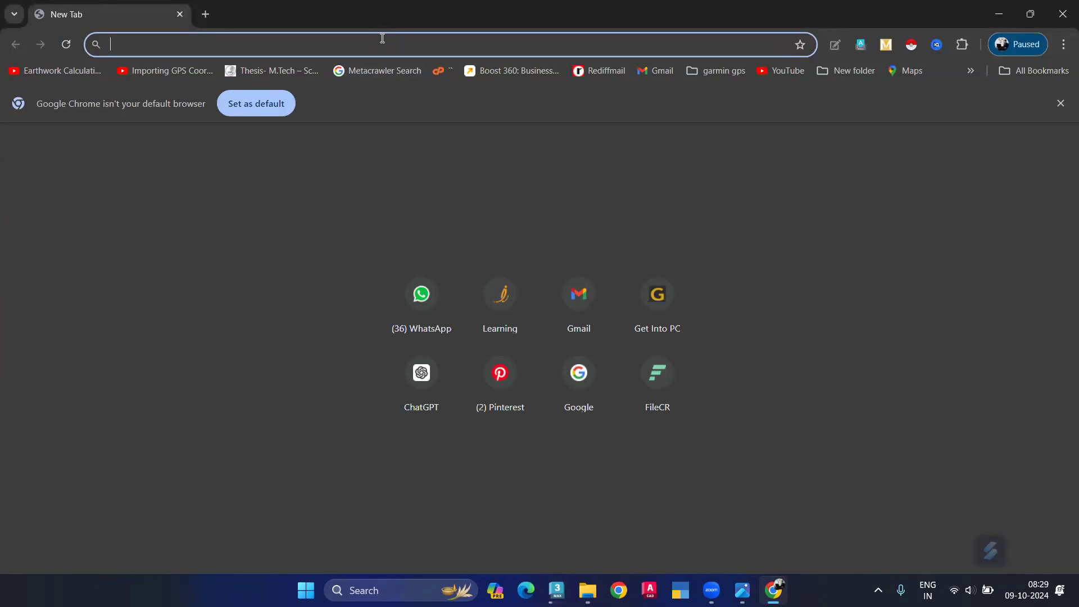
# Search the web for 'pbr material' and open the ambientCG result in a new tab.
pyautogui.write('b')
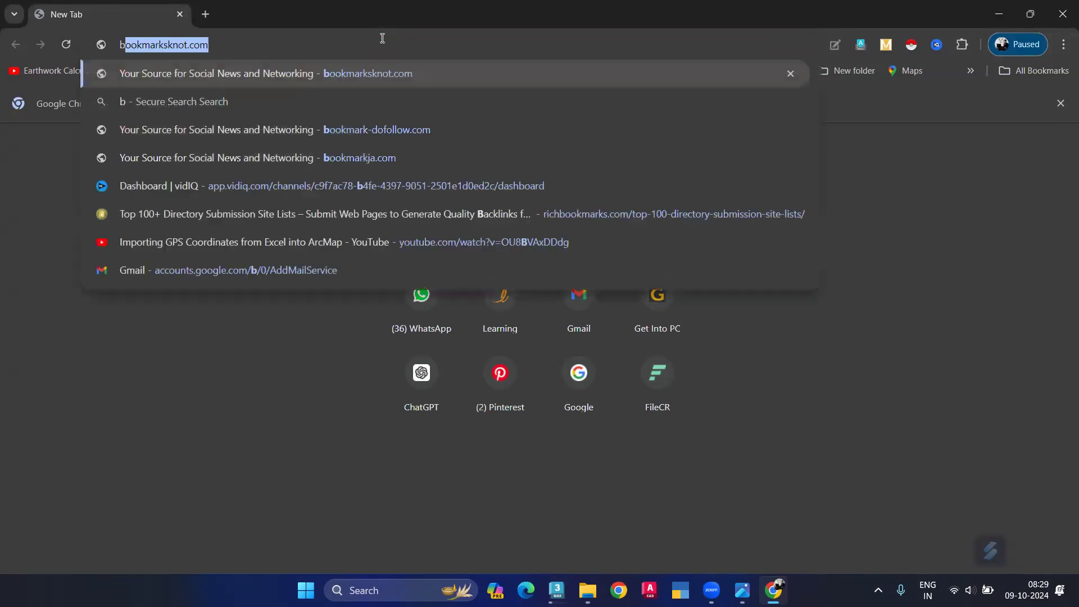
pyautogui.press('BackSpace')
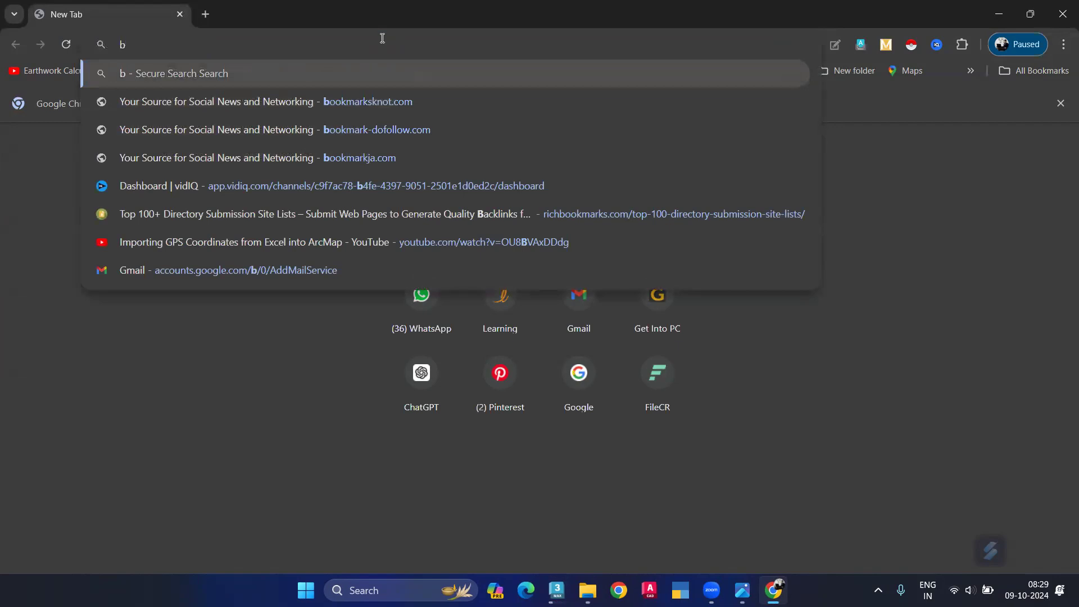
pyautogui.press('BackSpace')
pyautogui.write('pbr material')
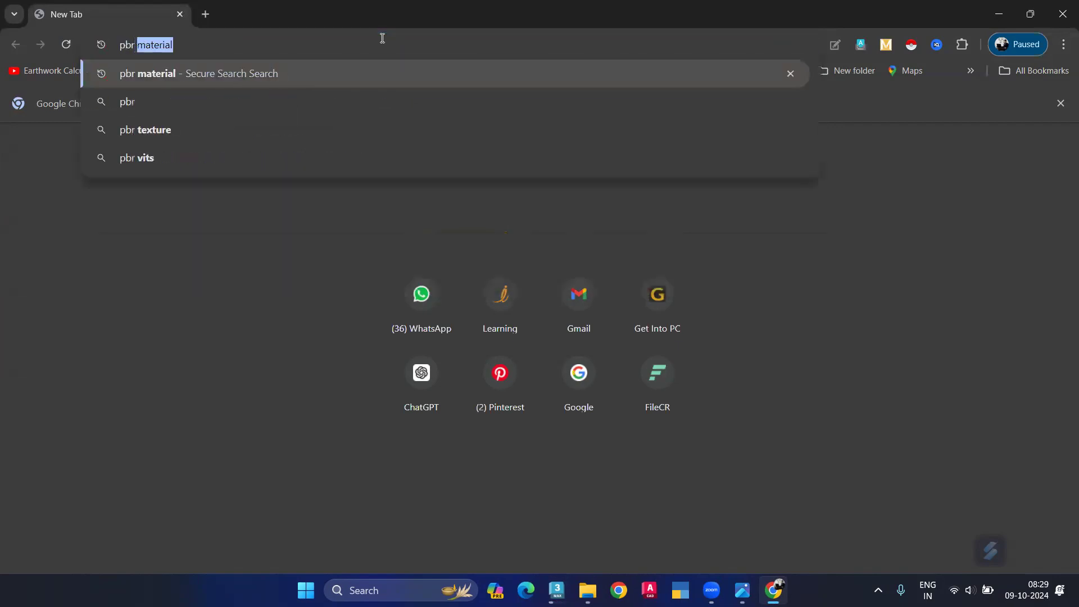
pyautogui.press('Return')
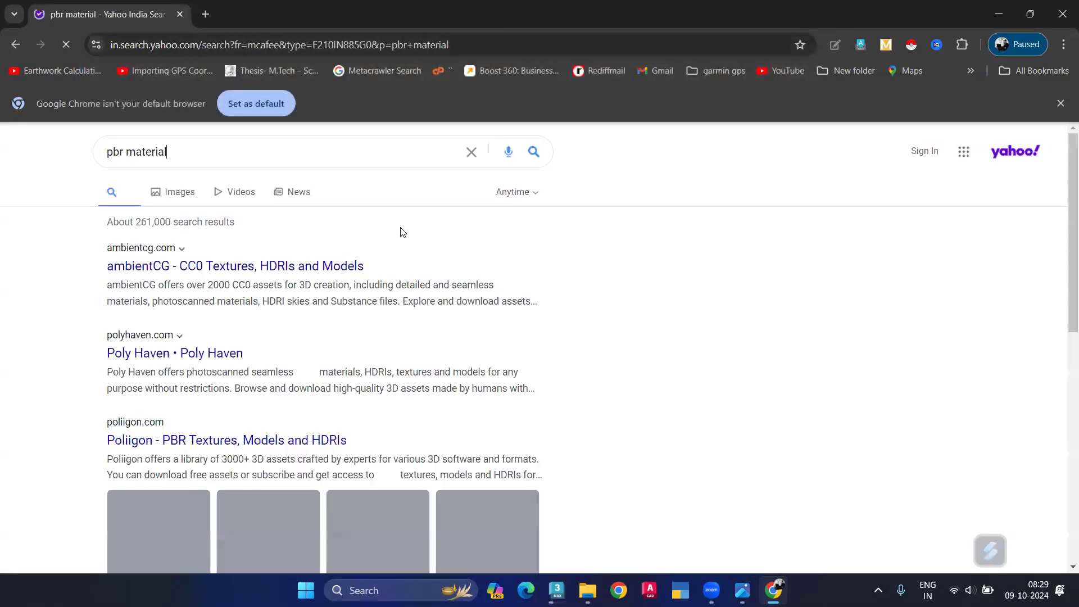
pyautogui.click(167, 268)
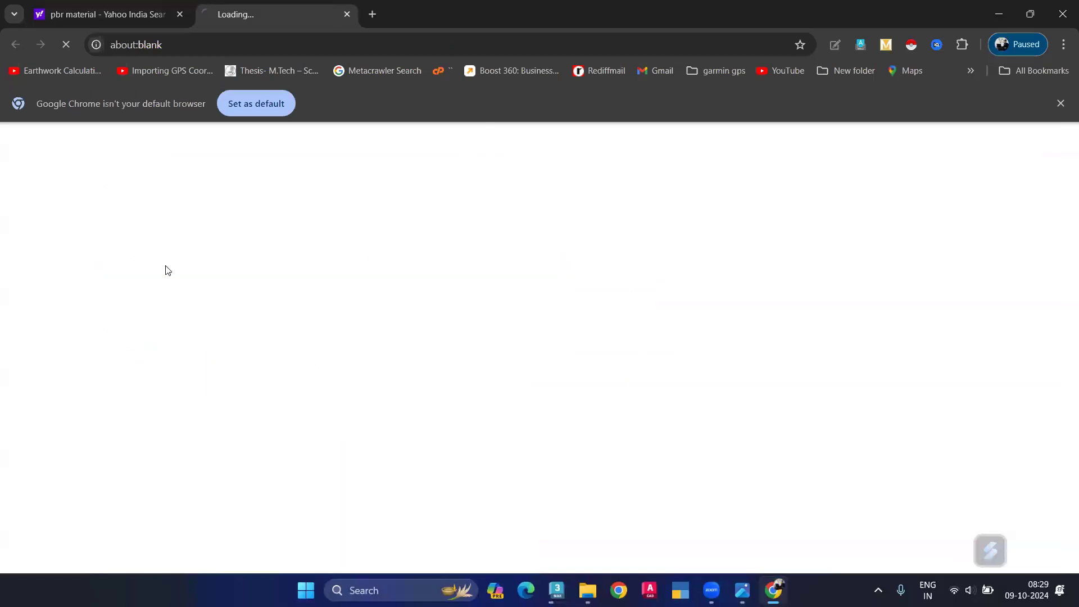
# Filter ambientCG assets by the Metal tag and download Metal 057 A as 4K-JPG.zip.
pyautogui.click(315, 370)
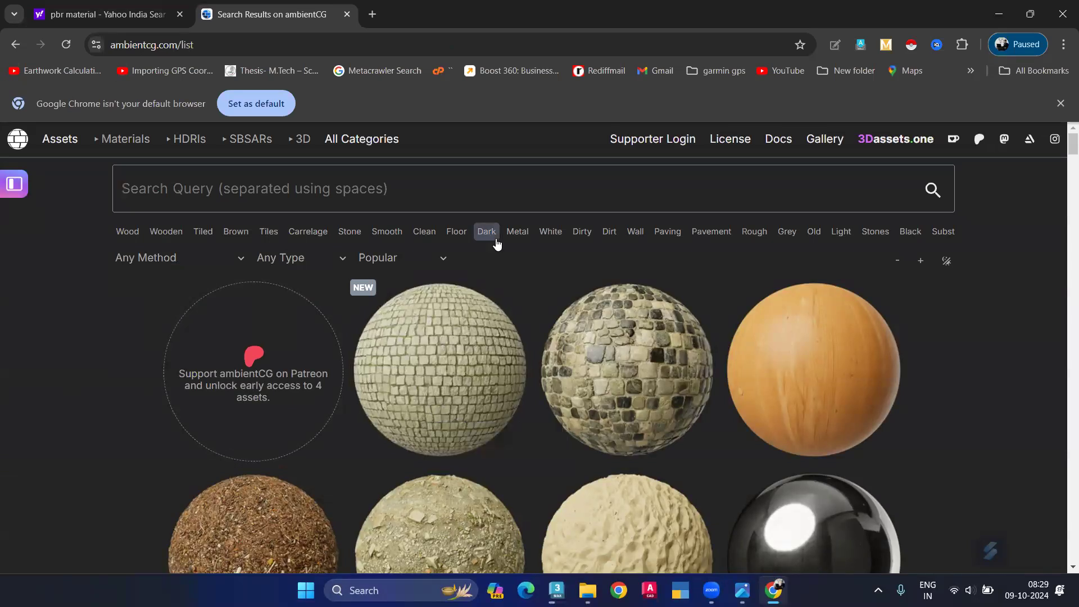
pyautogui.click(516, 233)
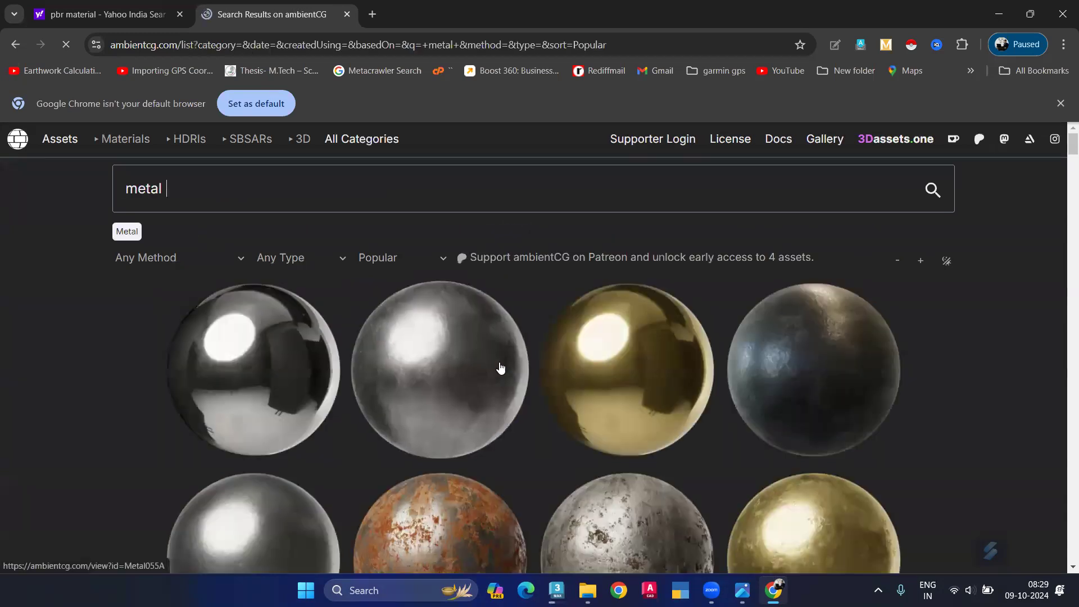
pyautogui.scroll(-5, 567, 368)
pyautogui.scroll(-4, 567, 369)
pyautogui.scroll(-2, 567, 370)
pyautogui.scroll(-5, 567, 369)
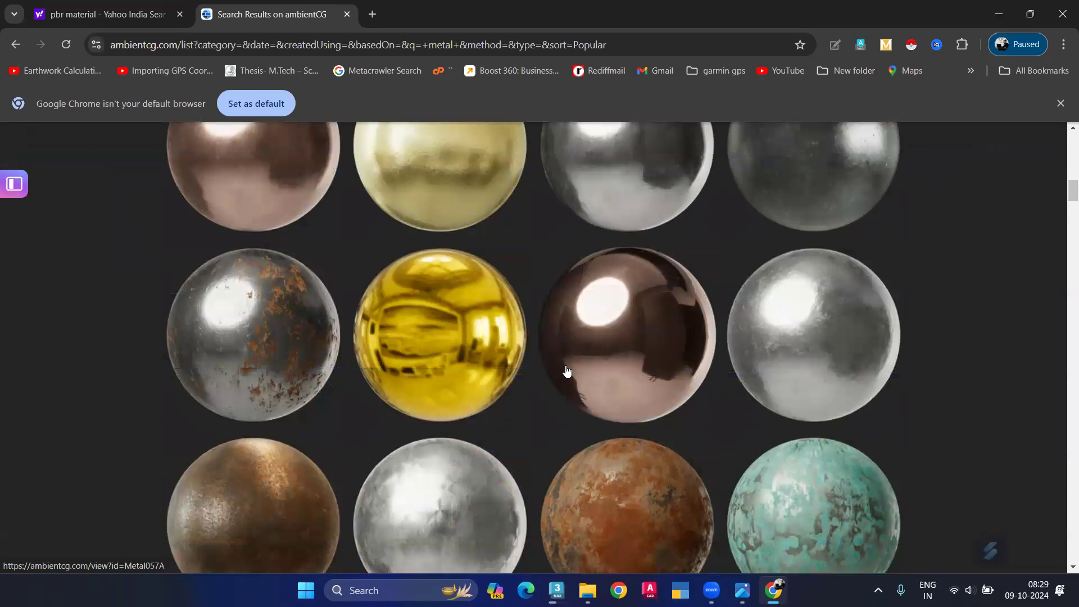
pyautogui.scroll(-1, 628, 289)
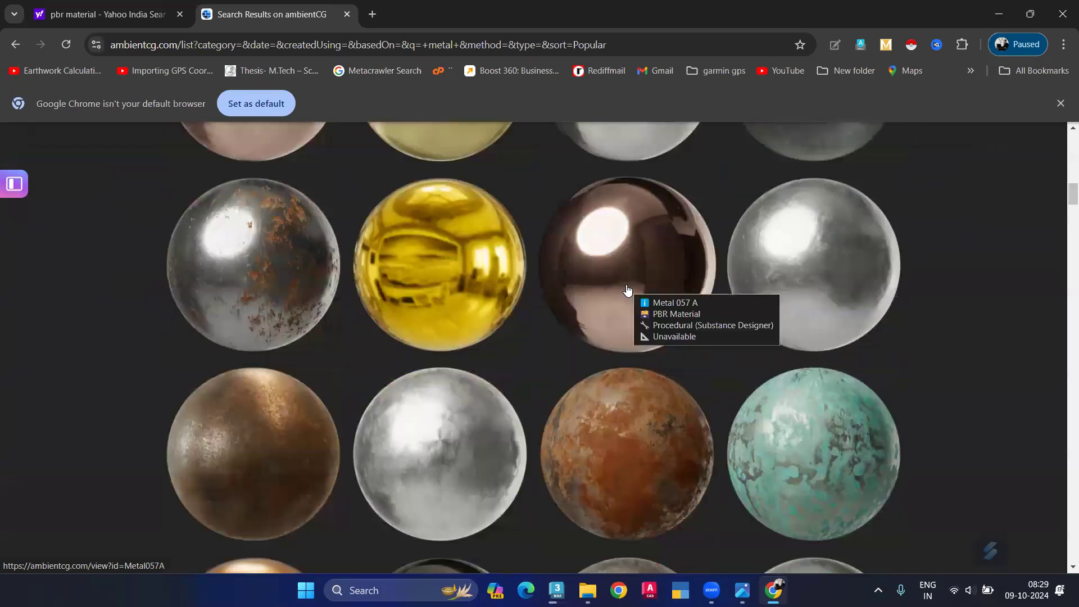
pyautogui.click(628, 289)
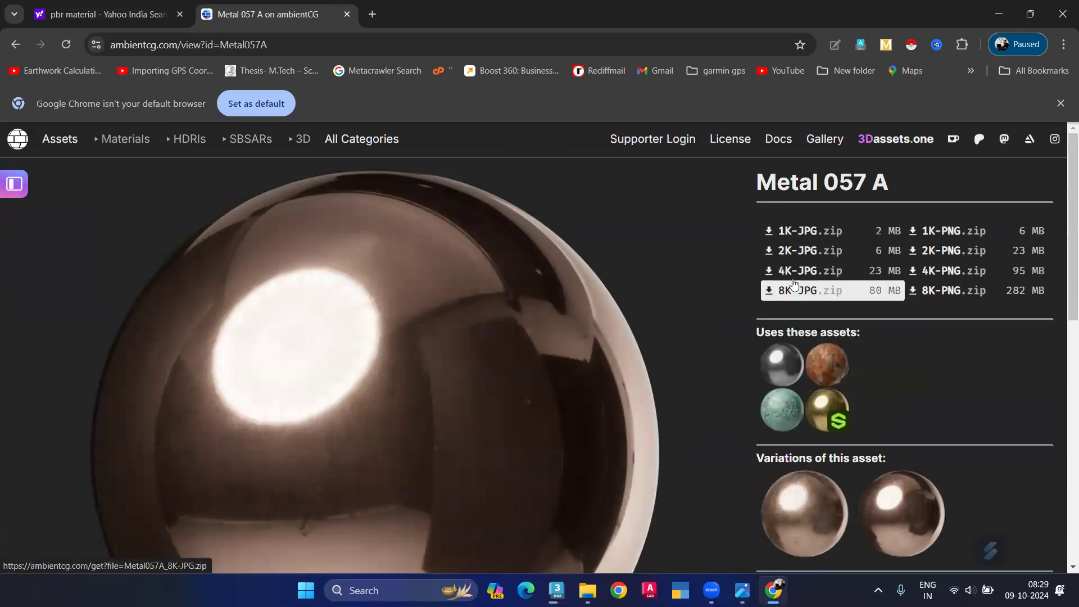
pyautogui.click(795, 277)
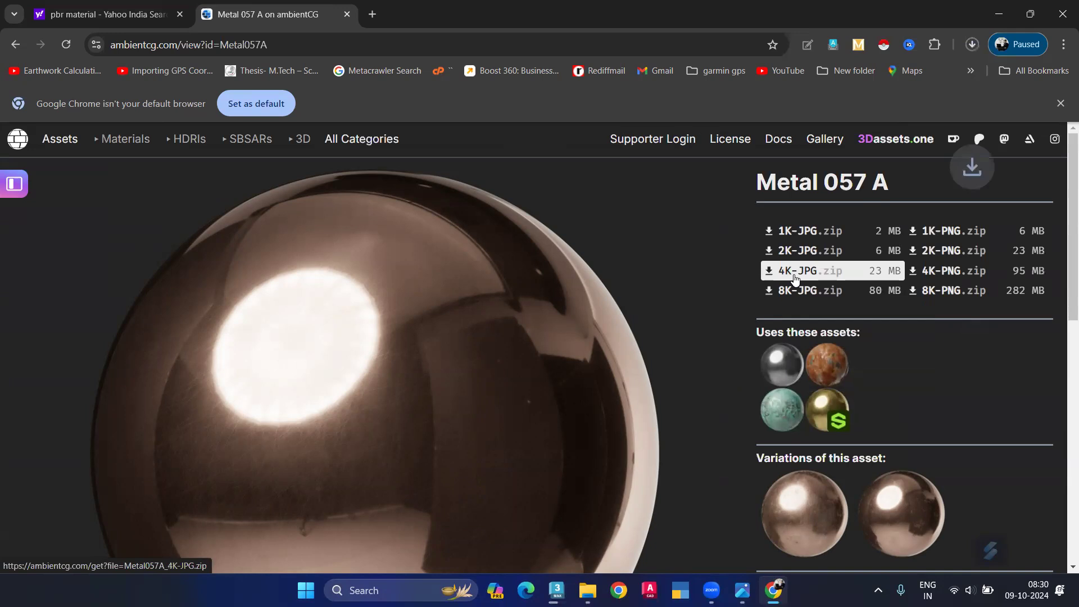
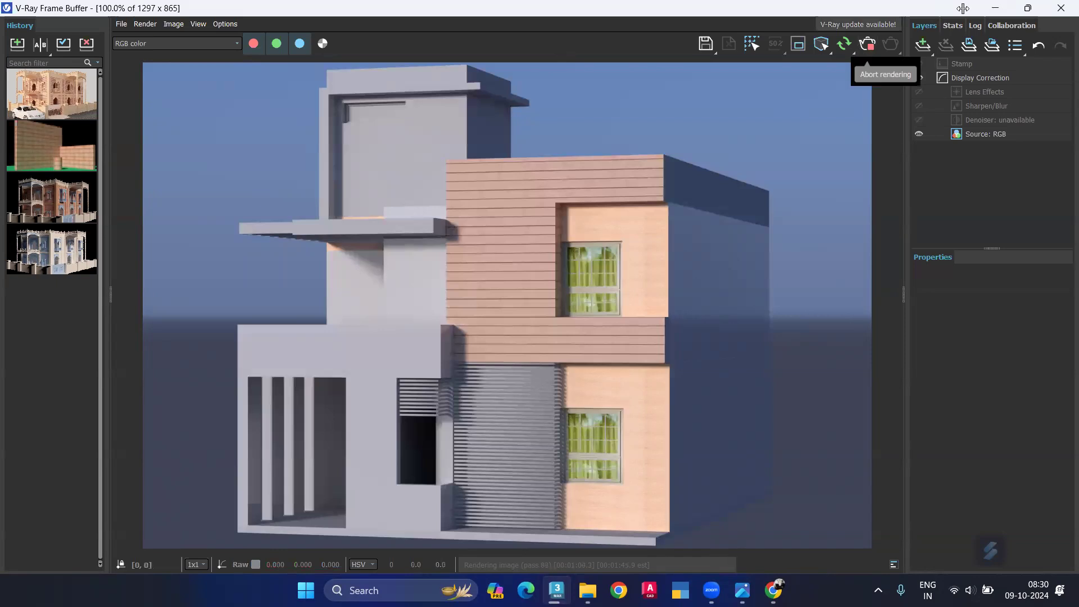
# Minimize the V-Ray Frame Buffer and maximize the Perspective viewport.
pyautogui.click(997, 10)
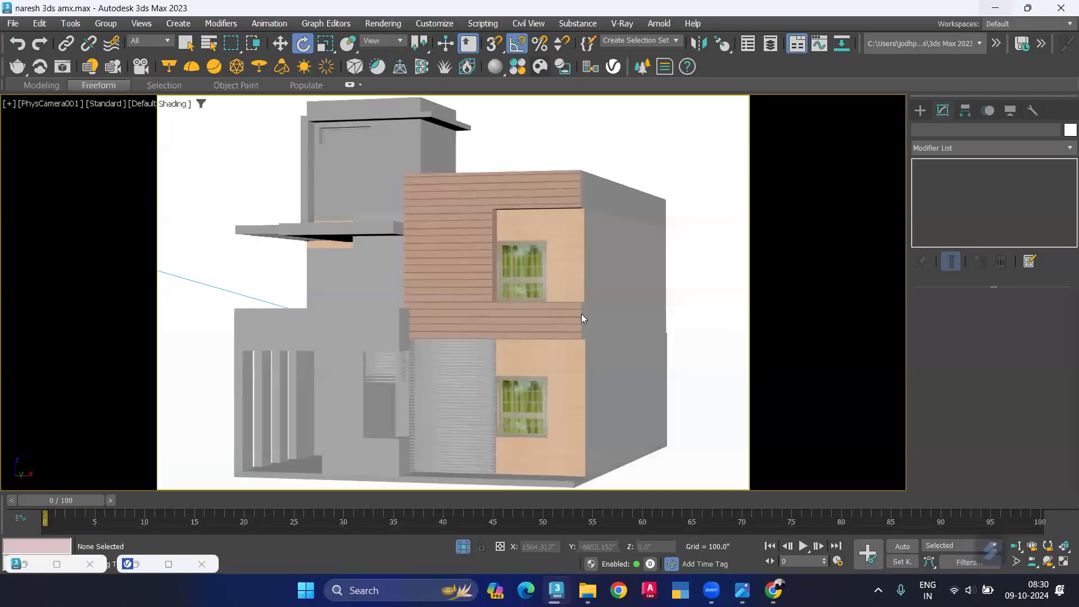
pyautogui.hotkey('alt', 'w')
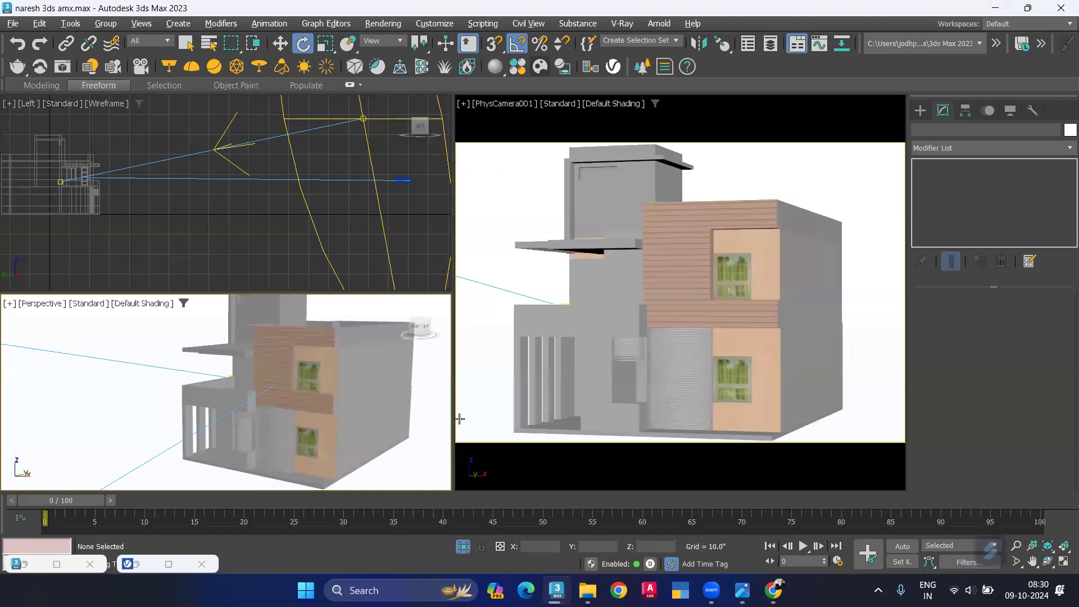
pyautogui.hotkey('alt', 'w')
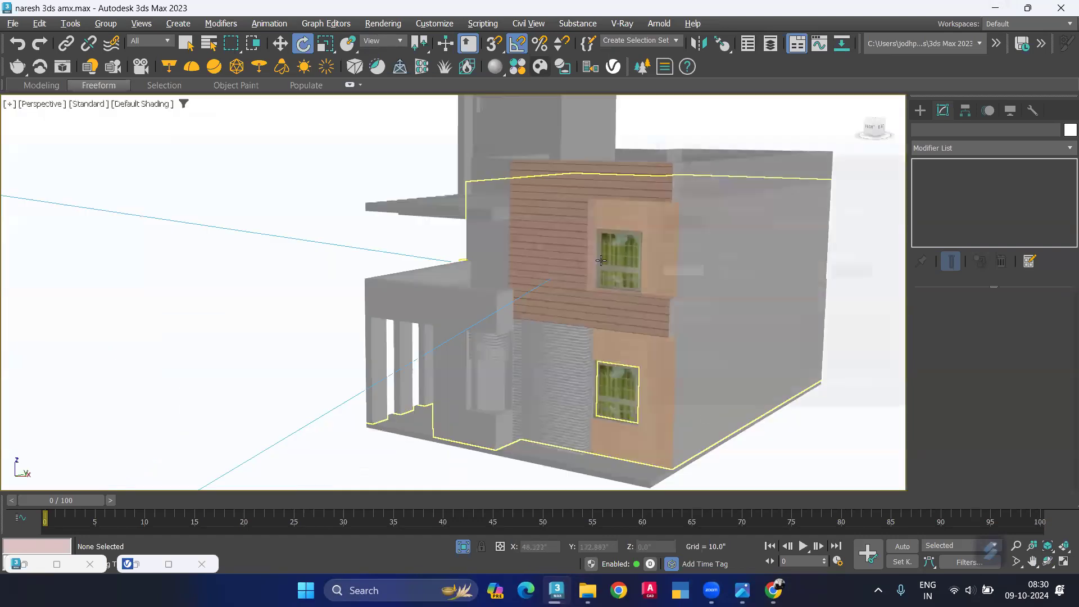
pyautogui.press('8')
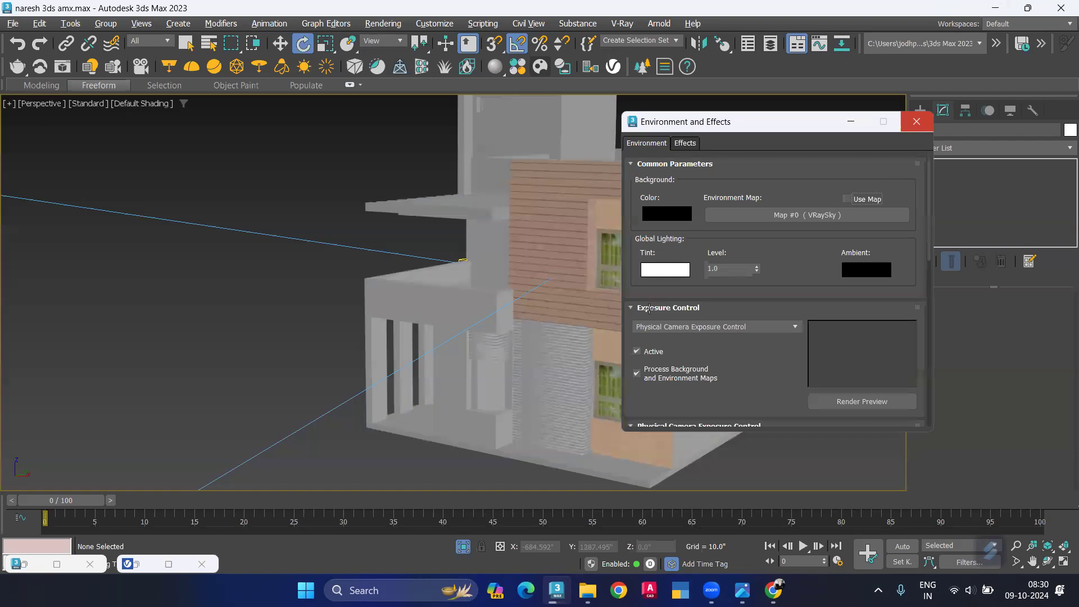
pyautogui.press('8')
# Select both the large and small louvre panels.
pyautogui.scroll(3, 554, 394)
pyautogui.click(496, 349)
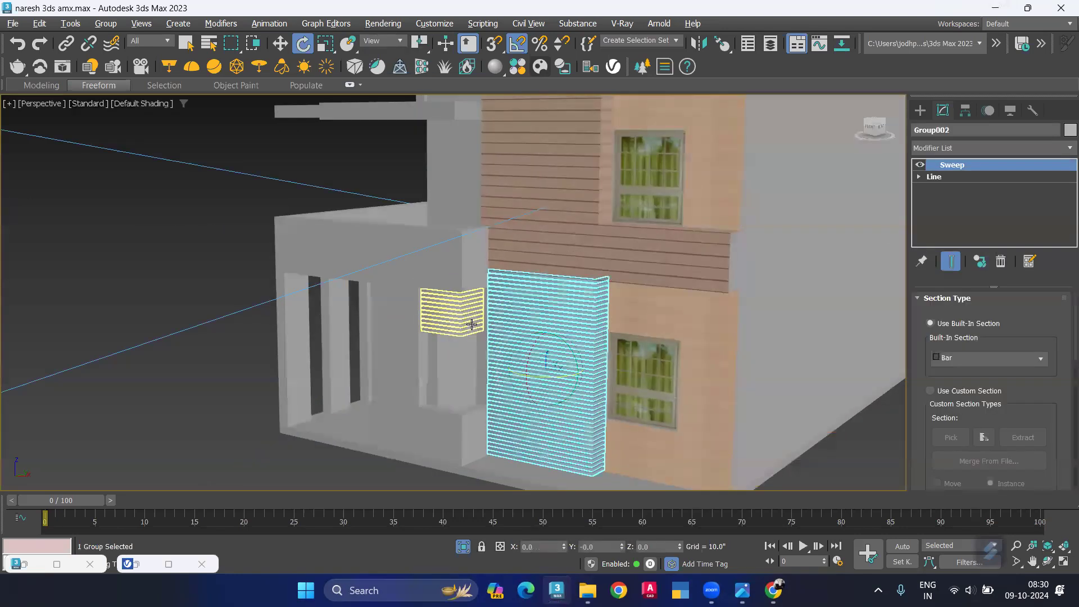
pyautogui.keyDown('ctrl'); pyautogui.click(471, 324); pyautogui.keyUp('ctrl')
# Add a new VRayMtl node, Material #50, to View1 in the Slate Material Editor.
pyautogui.press('m')
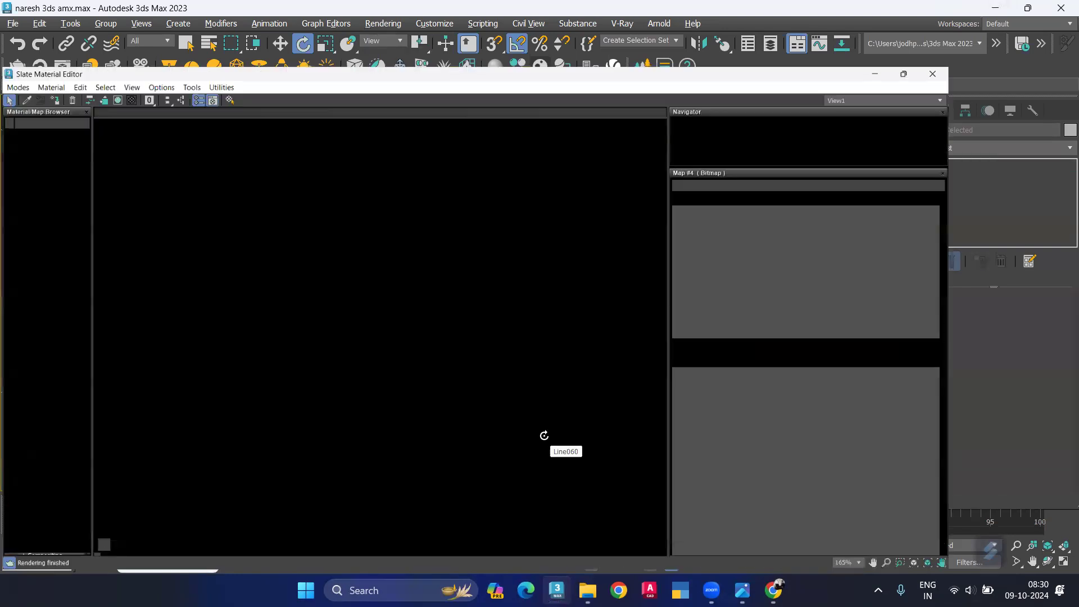
pyautogui.scroll(-10, 256, 280)
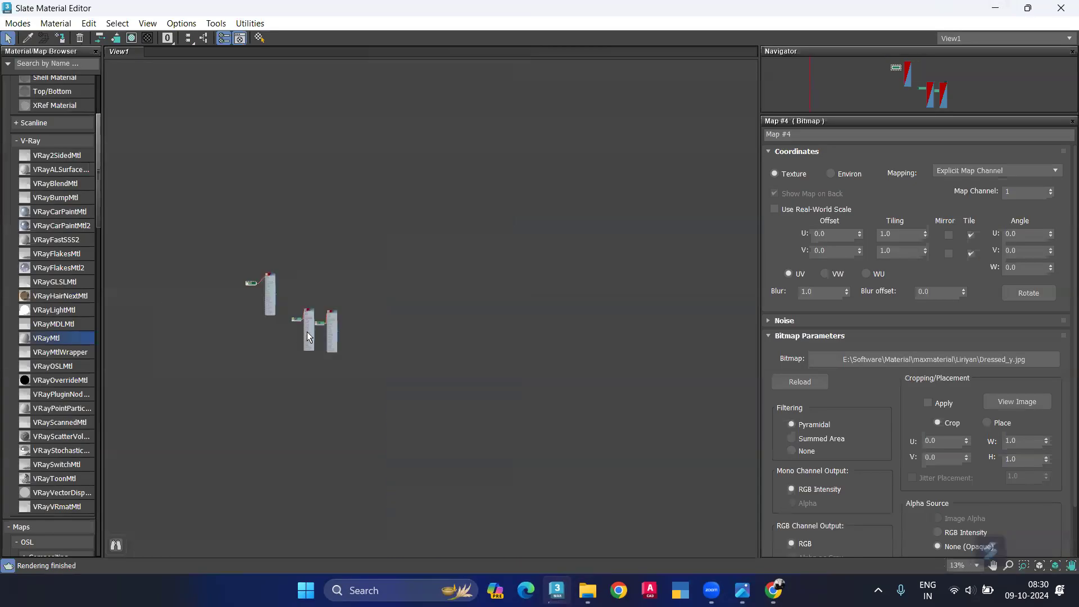
pyautogui.scroll(5, 446, 364)
pyautogui.scroll(3, 480, 361)
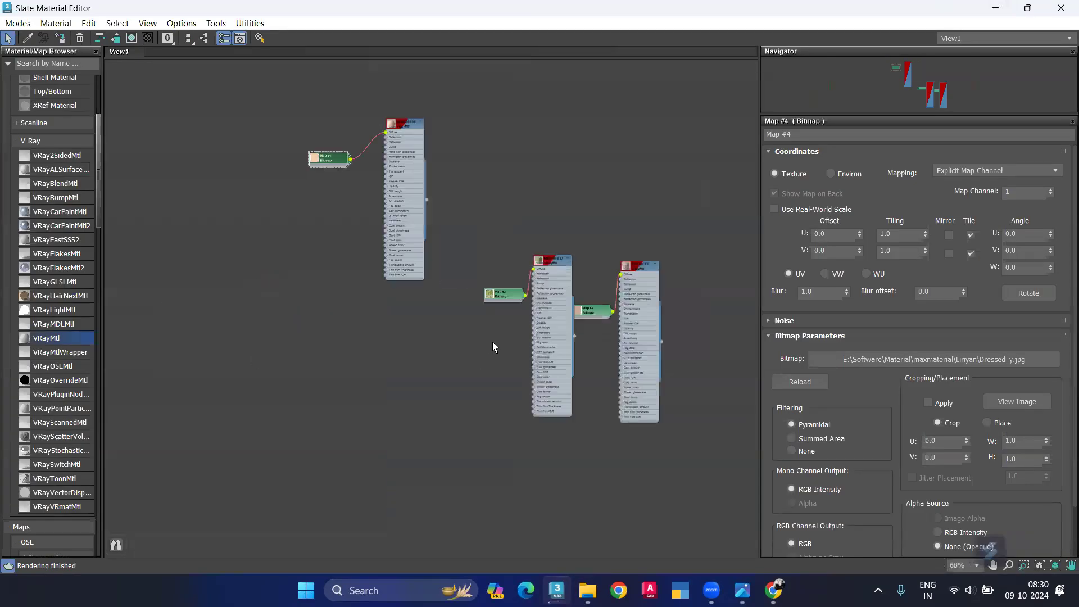
pyautogui.scroll(2, 541, 267)
pyautogui.scroll(3, 562, 228)
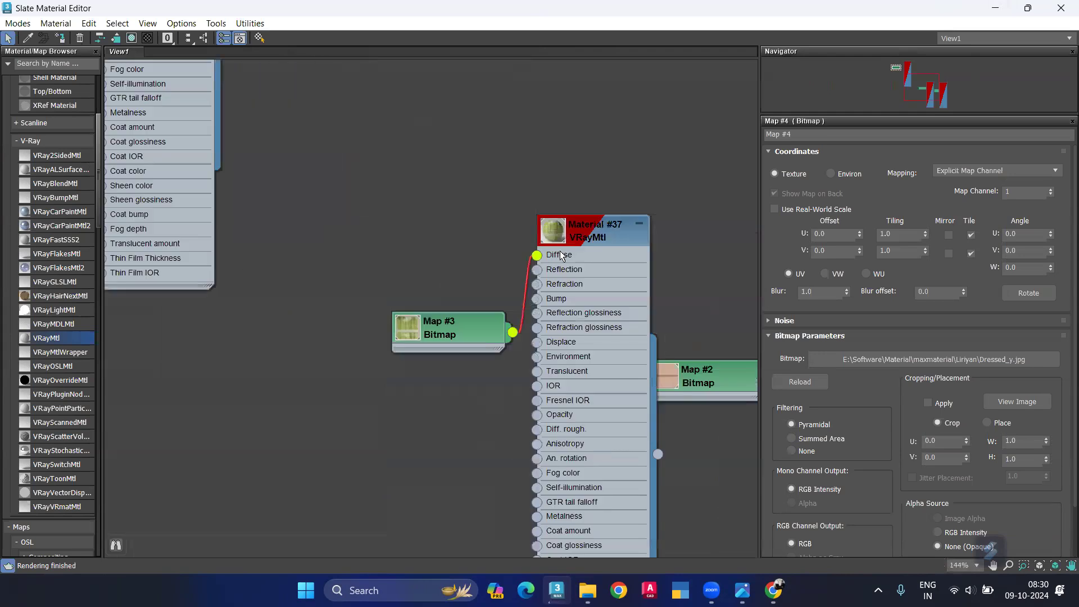
pyautogui.scroll(-5, 496, 228)
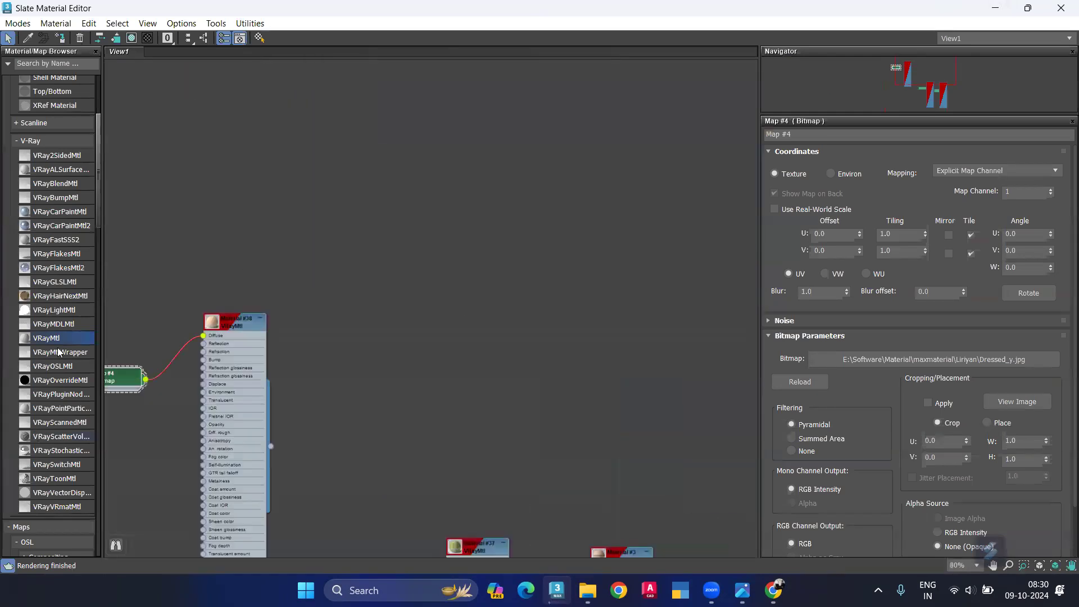
pyautogui.moveTo(64, 344); pyautogui.dragTo(441, 251)
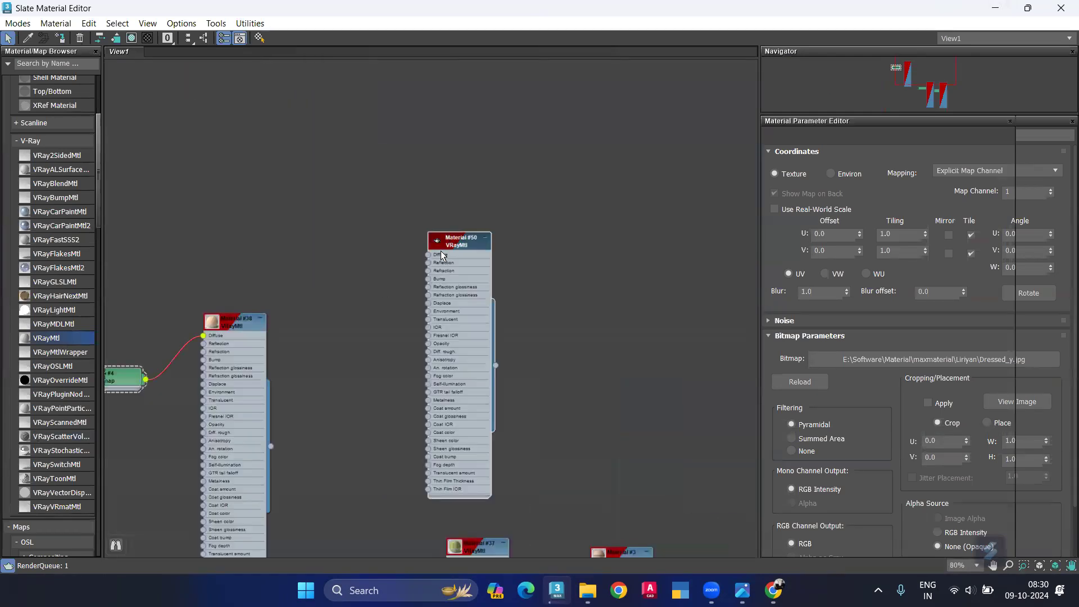
pyautogui.click(444, 249)
pyautogui.scroll(5, 445, 250)
pyautogui.rightClick(447, 252)
pyautogui.click(483, 231)
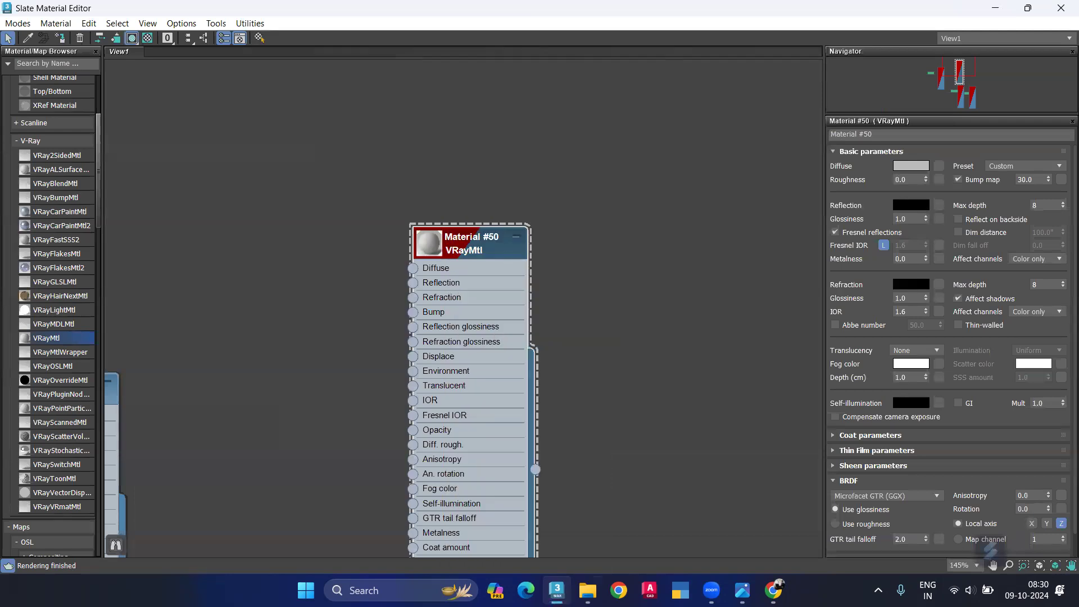
pyautogui.hotkey('alt', 'Tab')
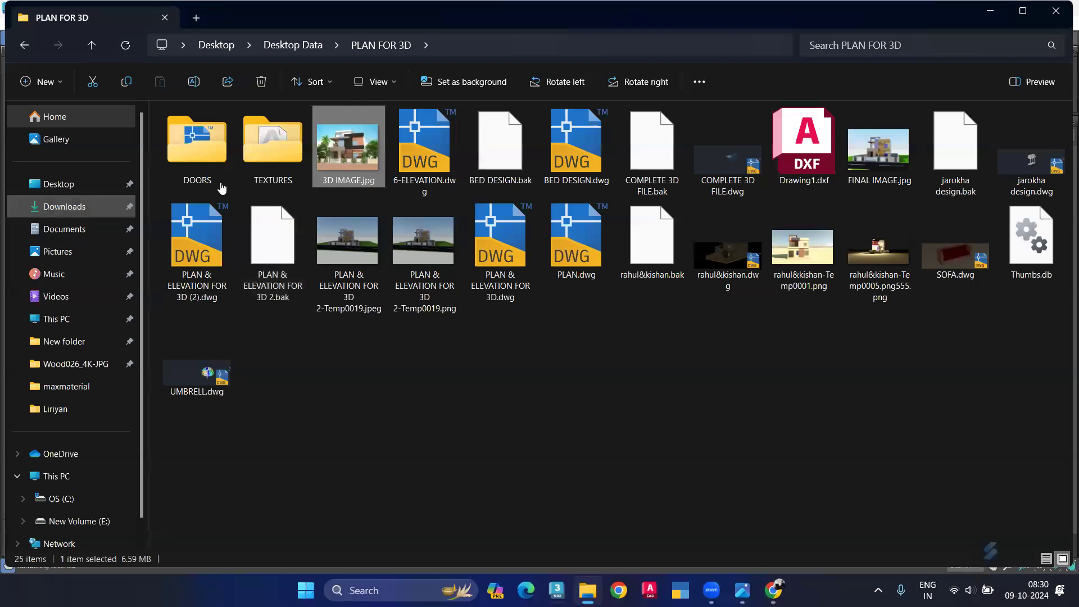
# Extract Metal057A_4K-JPG.zip in Downloads and view it as large icons.
pyautogui.hotkey('alt', 'Left')
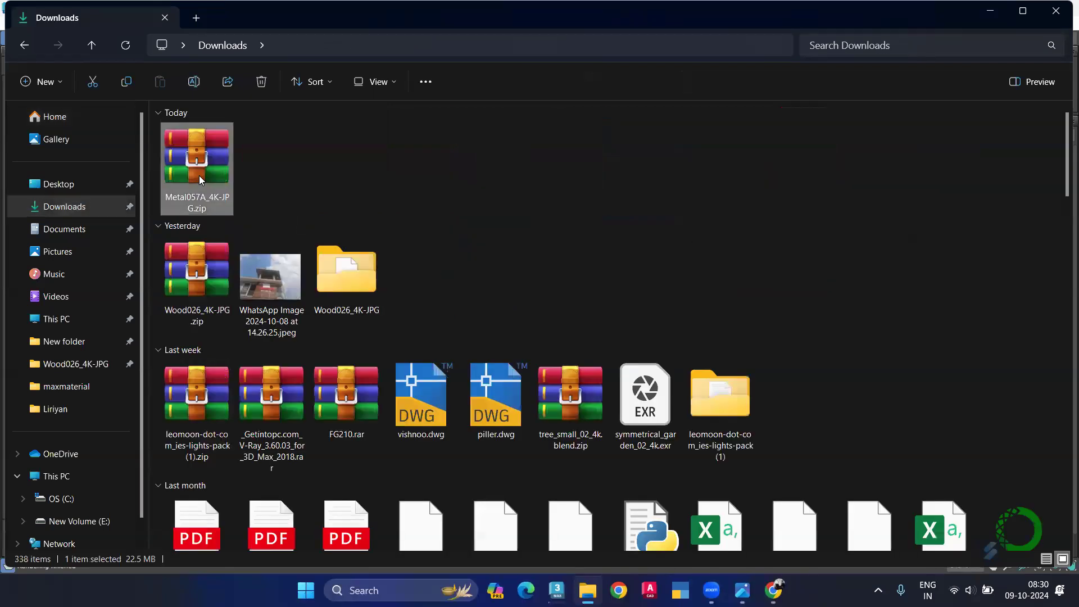
pyautogui.rightClick(199, 179)
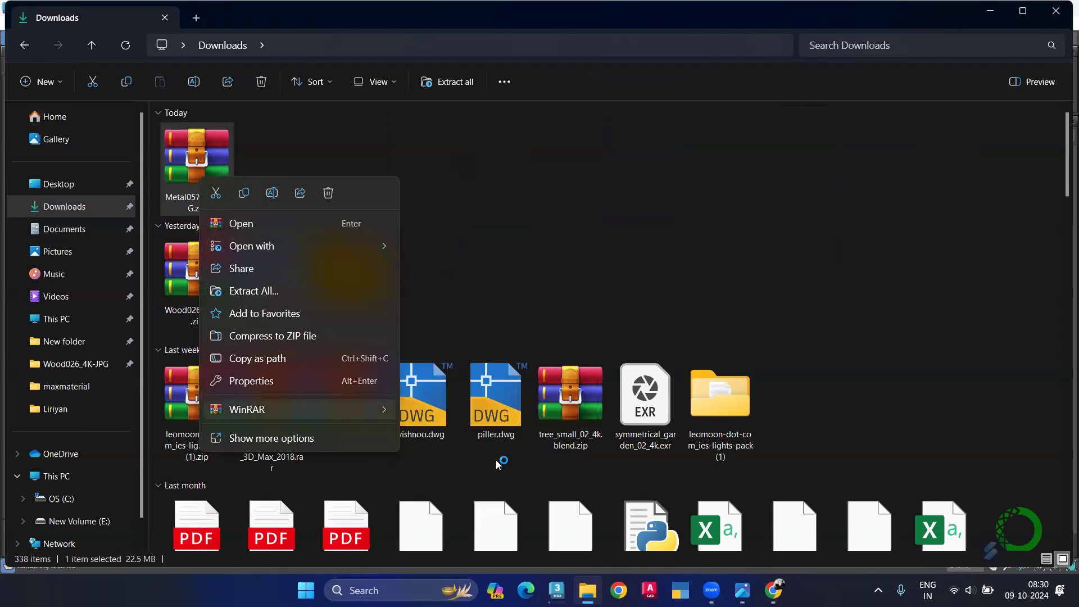
pyautogui.click(626, 251)
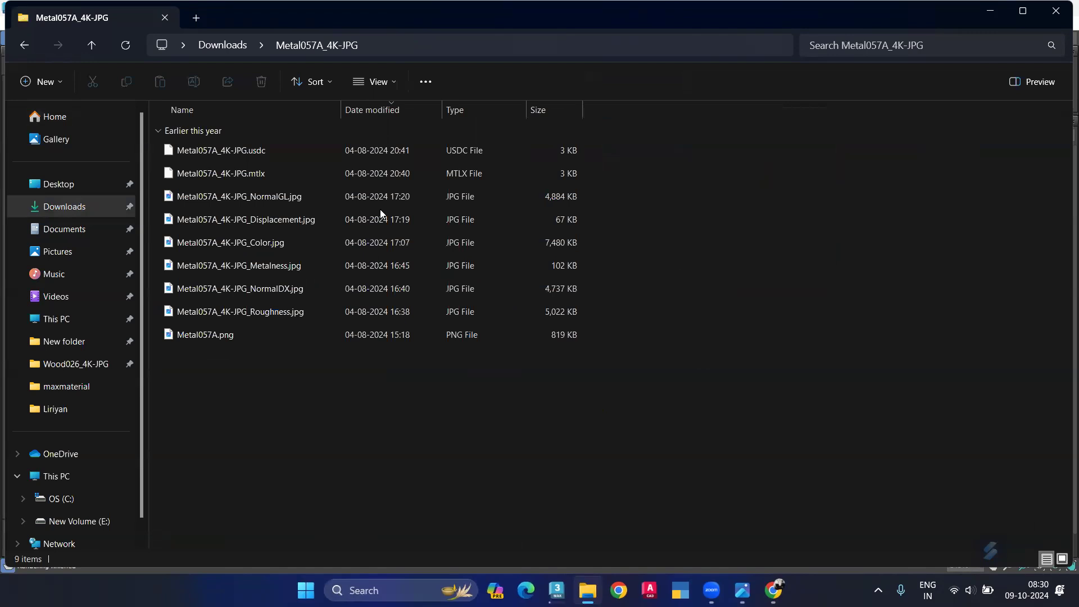
pyautogui.hotkey('ctrl', 'shift', '2')
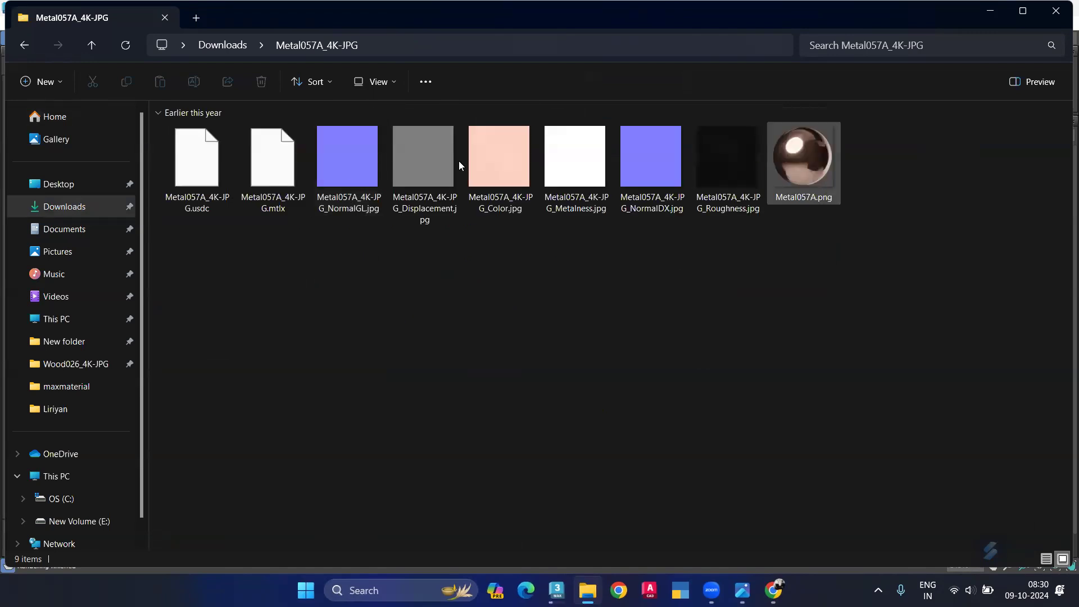
# Preview the Color and Metalness texture JPGs, then return to 3ds Max.
pyautogui.click(492, 147)
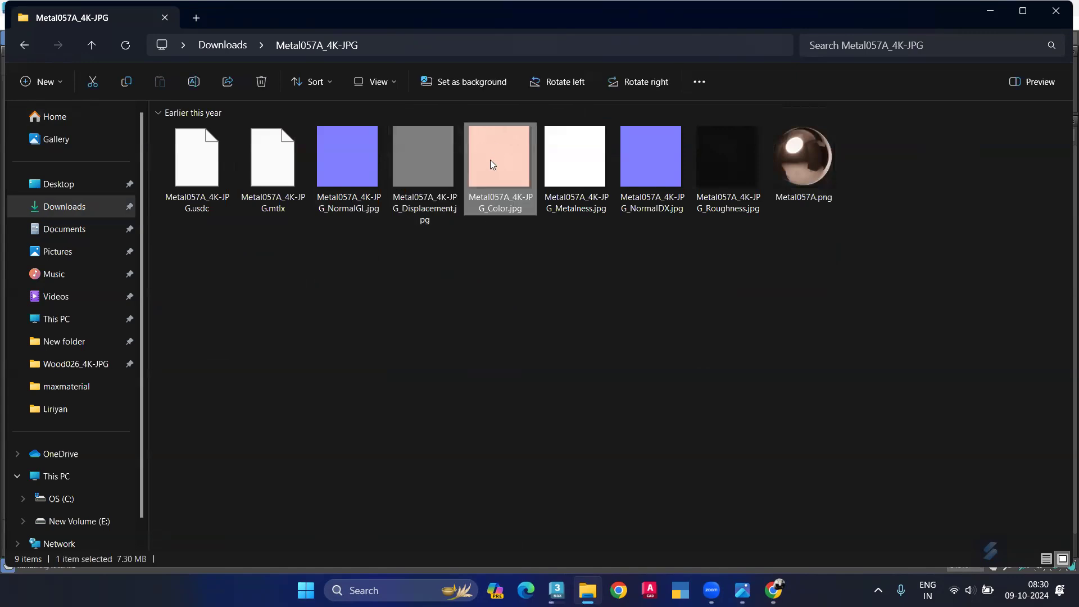
pyautogui.doubleClick(491, 164)
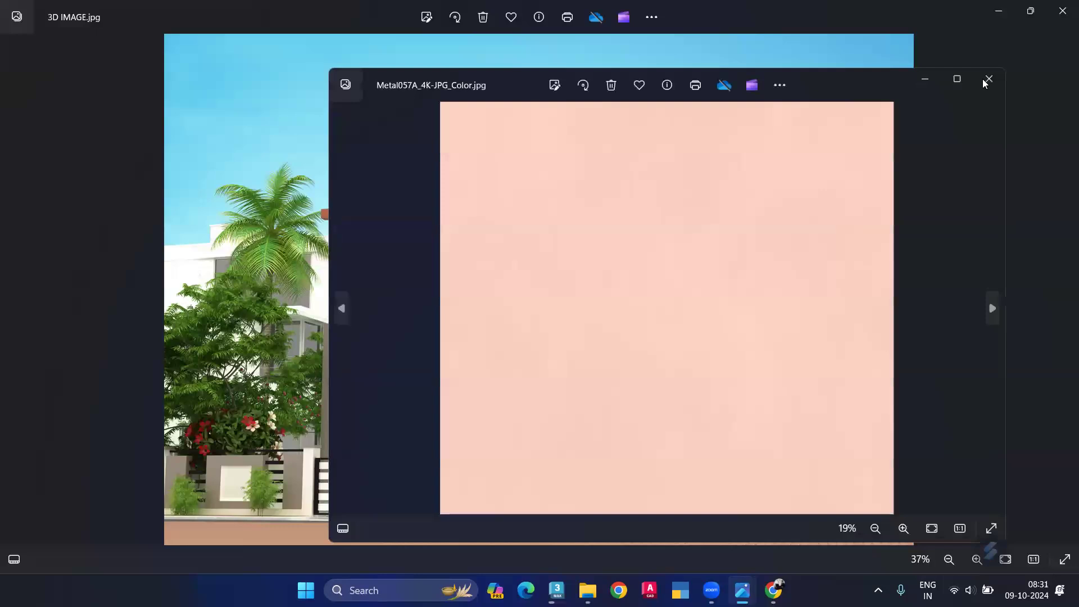
pyautogui.click(984, 81)
pyautogui.click(1062, 10)
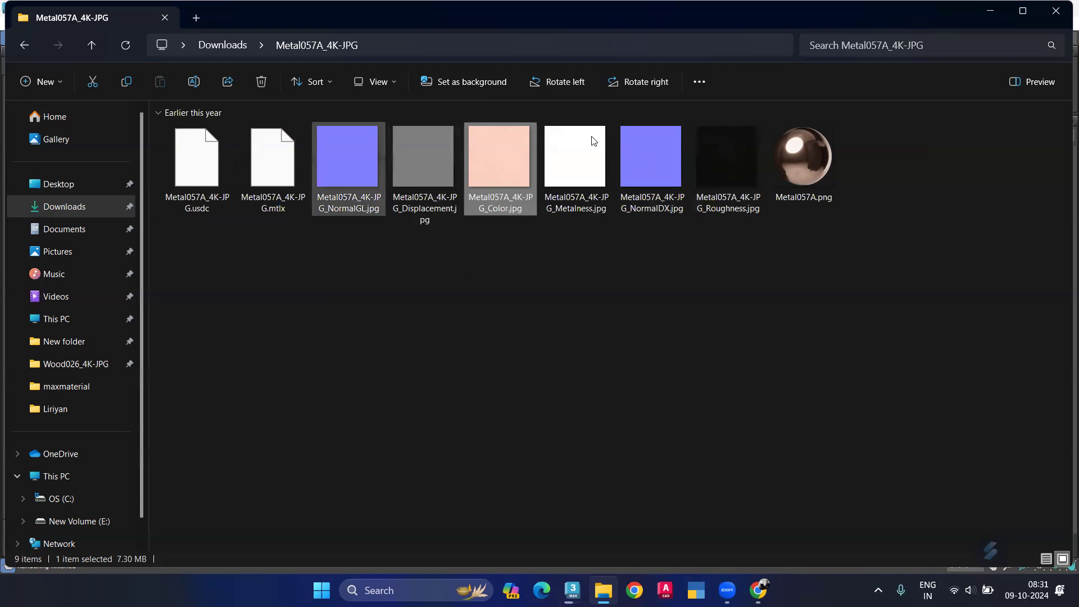
pyautogui.doubleClick(557, 171)
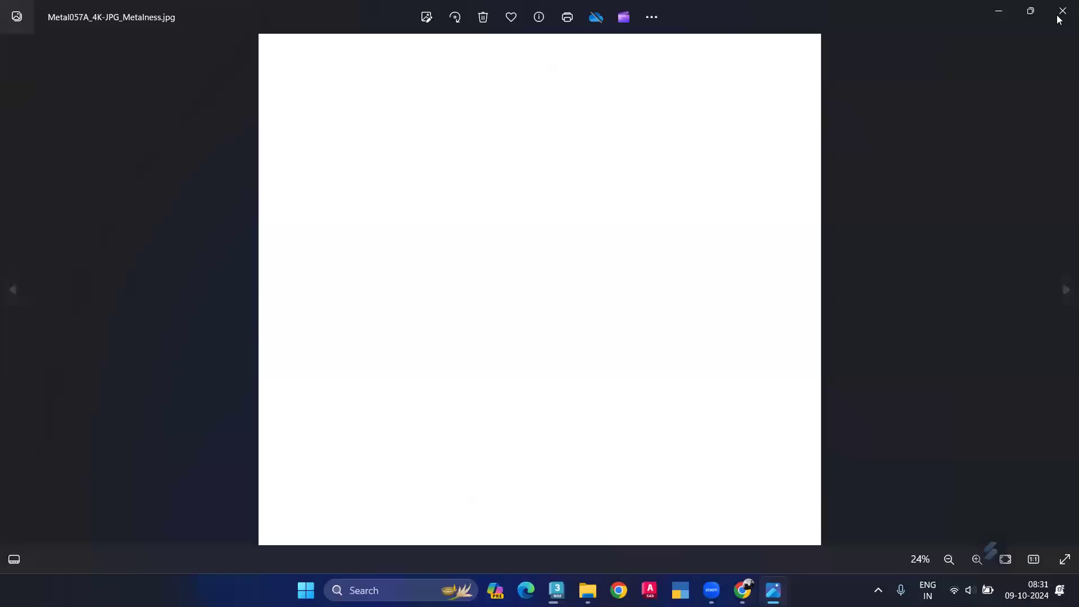
pyautogui.press('Escape')
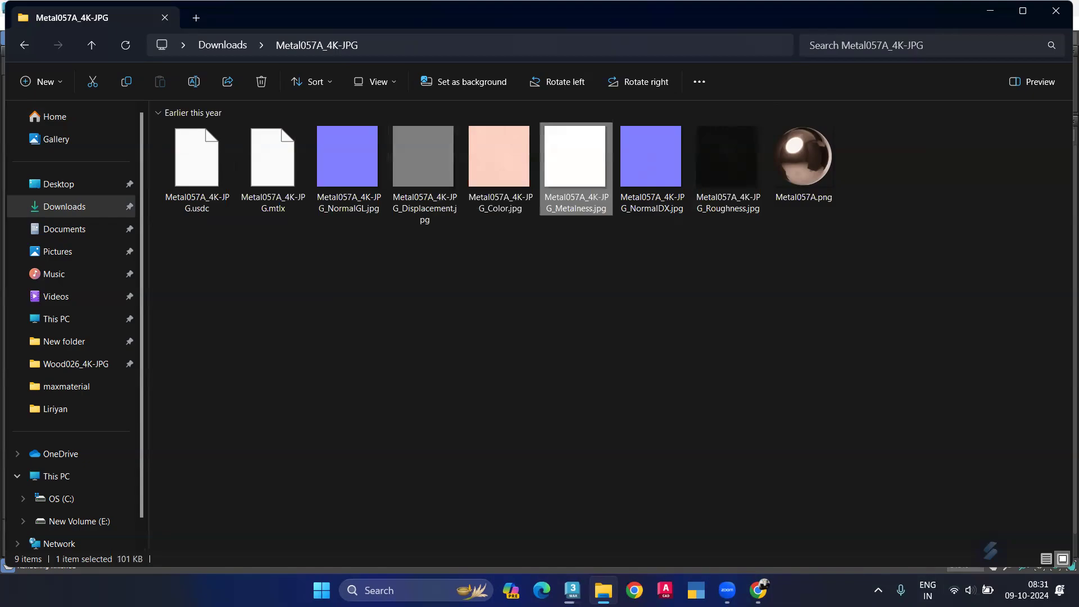
pyautogui.hotkey('alt', 'Tab')
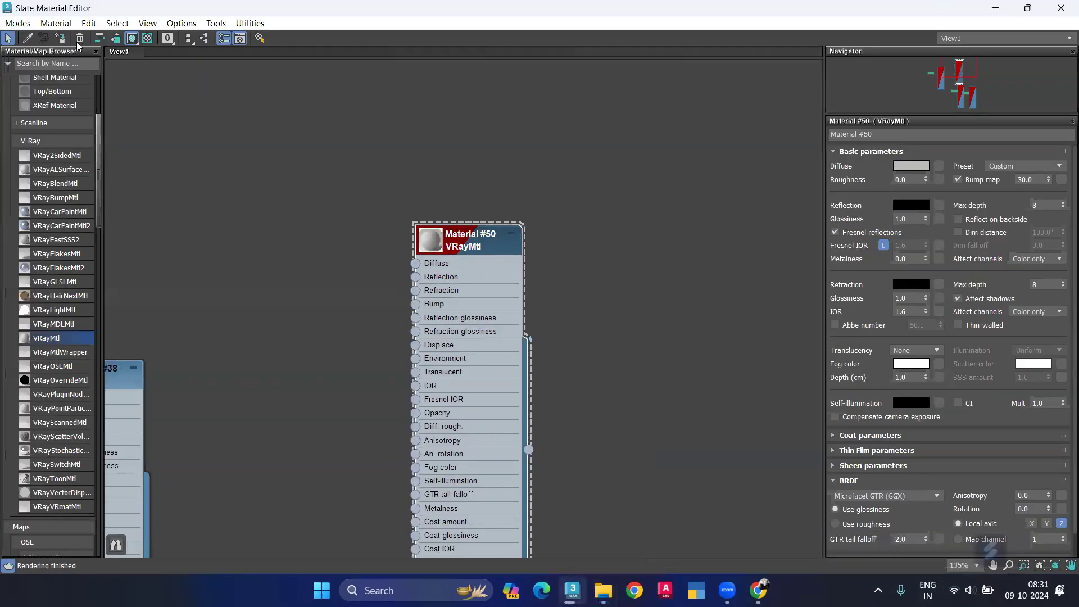
# Replace Material #50 with a PBR Metal/Rough Material #51 and add a Bitmap to Base Color.
pyautogui.press('Delete')
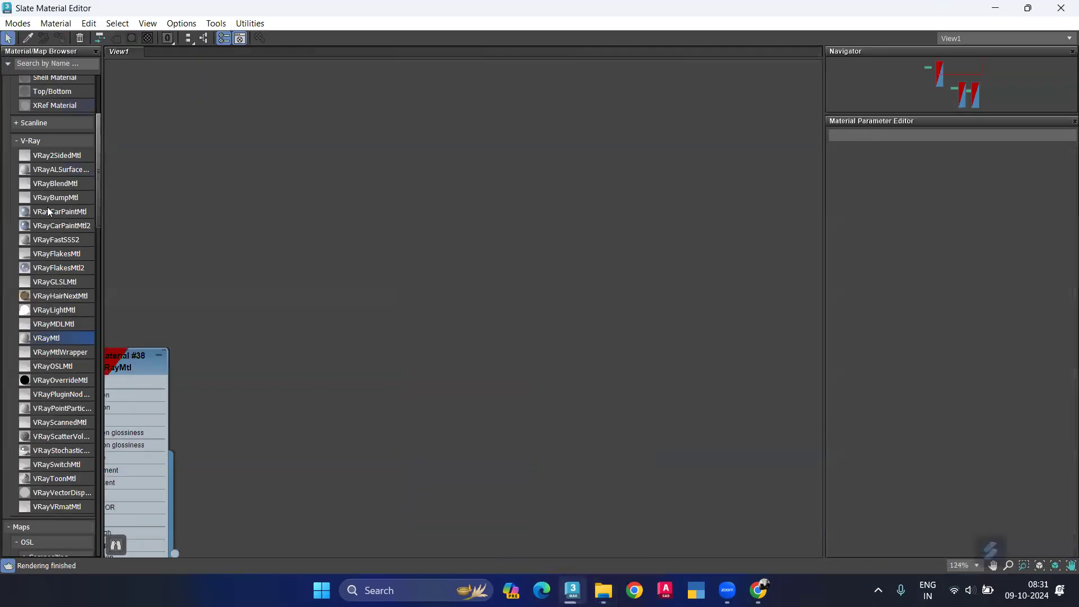
pyautogui.scroll(3, 56, 166)
pyautogui.scroll(1, 51, 196)
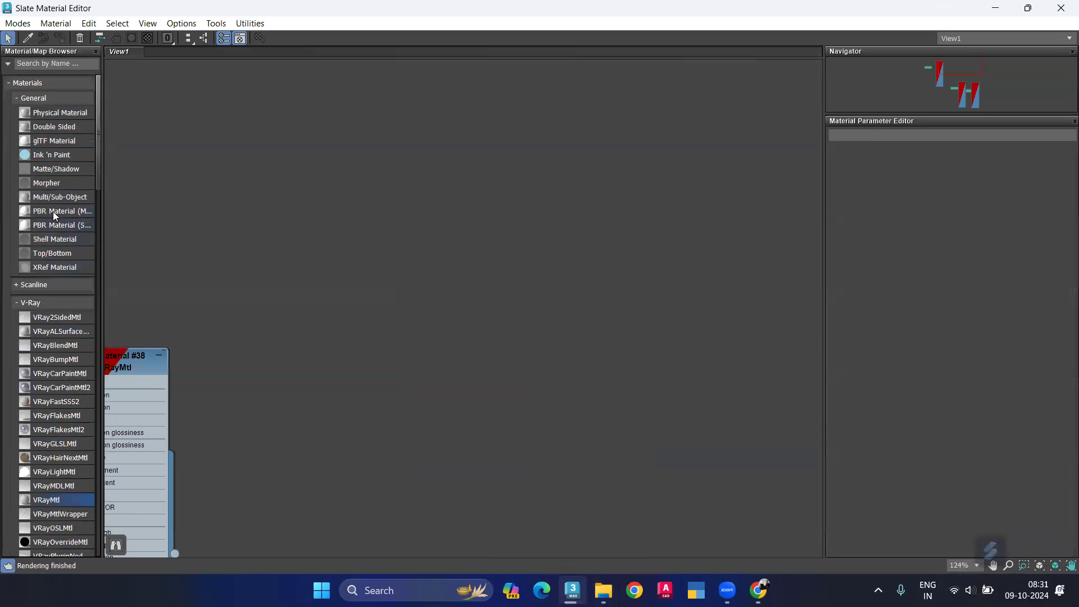
pyautogui.click(505, 238)
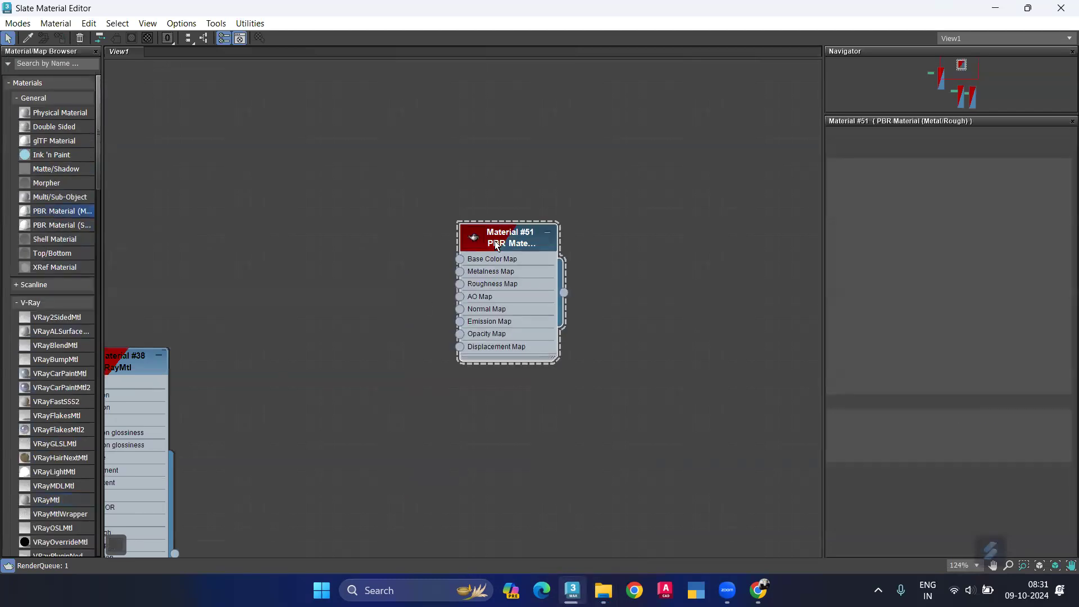
pyautogui.scroll(3, 522, 191)
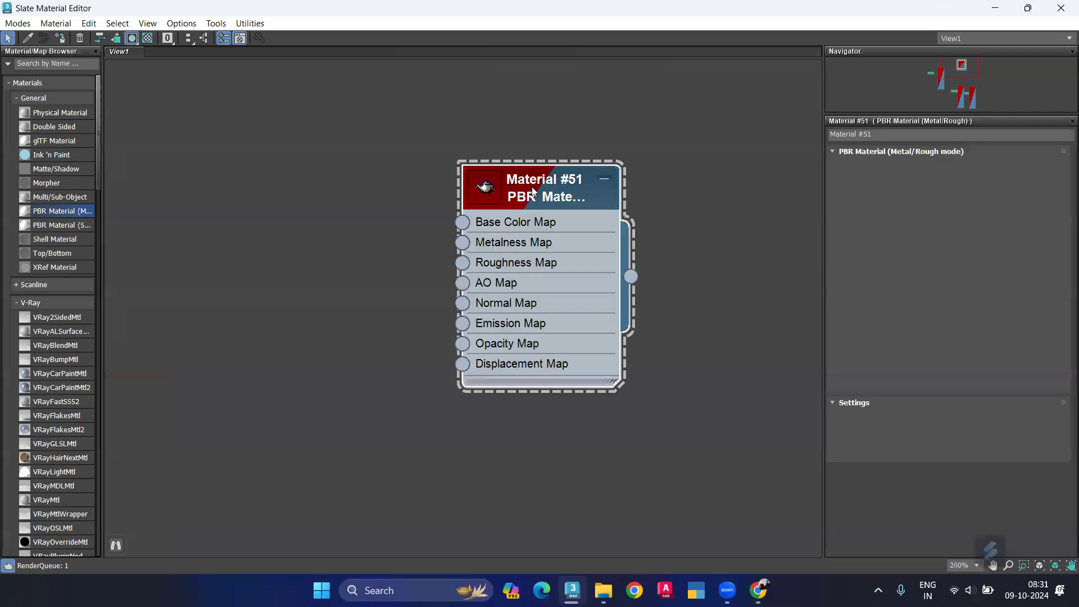
pyautogui.rightClick(572, 211)
pyautogui.moveTo(465, 223); pyautogui.dragTo(374, 343)
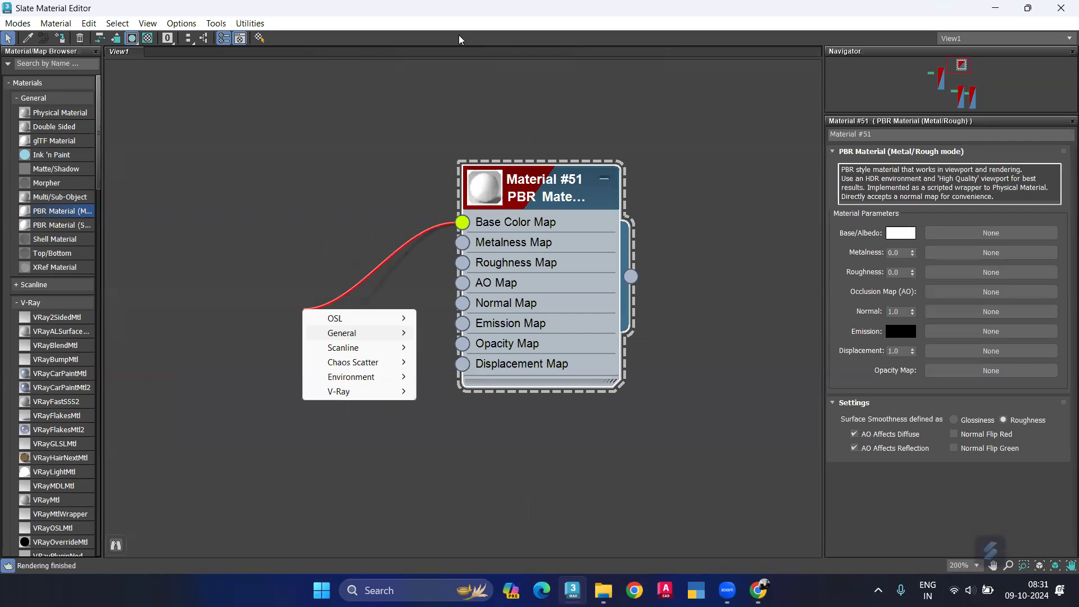
pyautogui.click(463, 51)
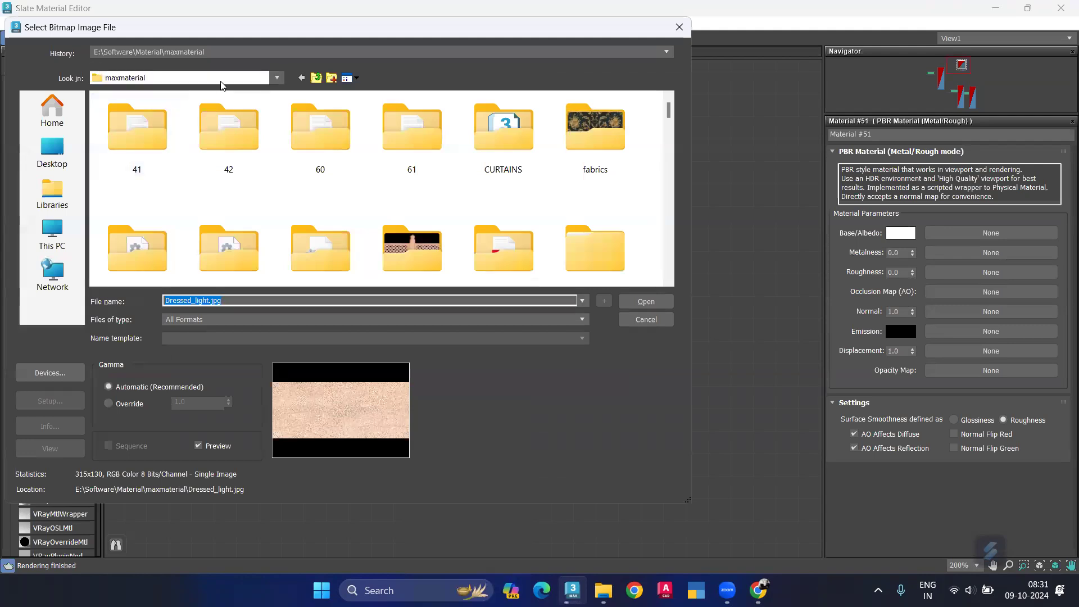
# Load Metal057A.png from Downloads\Metal057A_4K-JPG as the base colour bitmap.
pyautogui.click(169, 77)
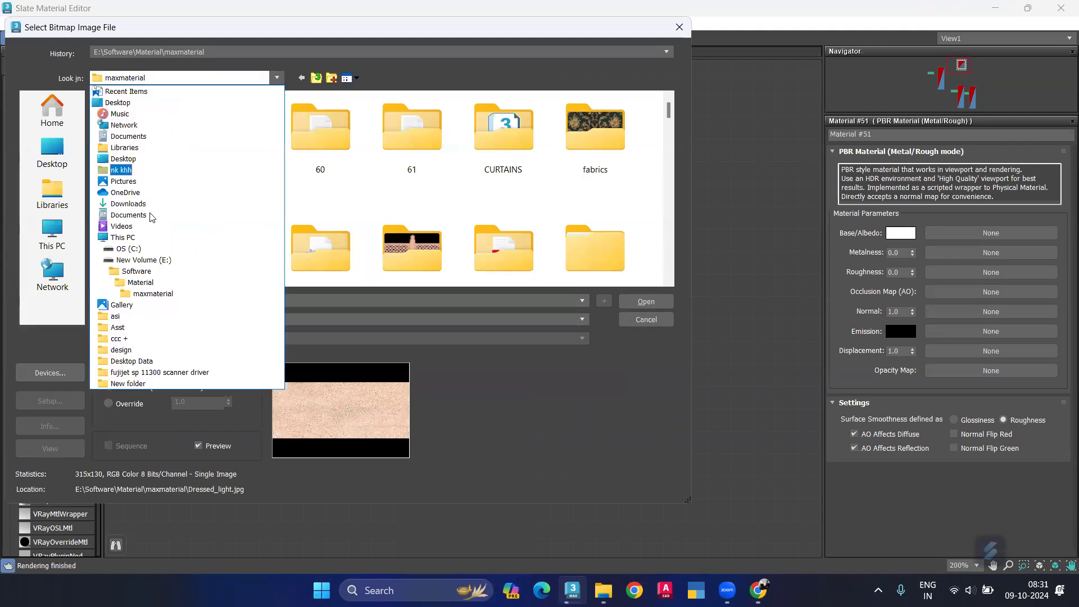
pyautogui.click(150, 208)
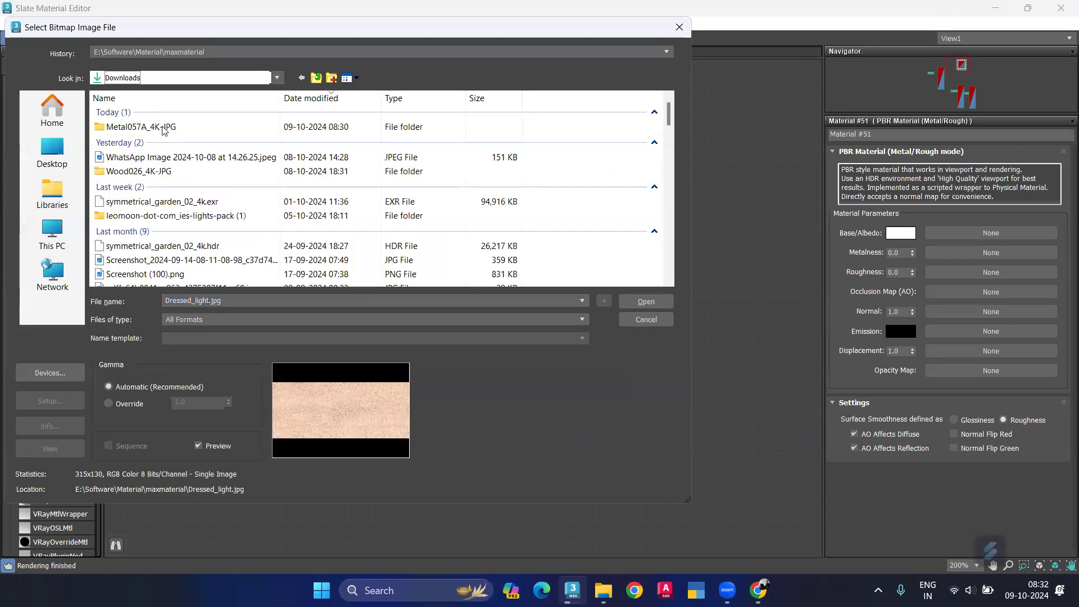
pyautogui.doubleClick(231, 136)
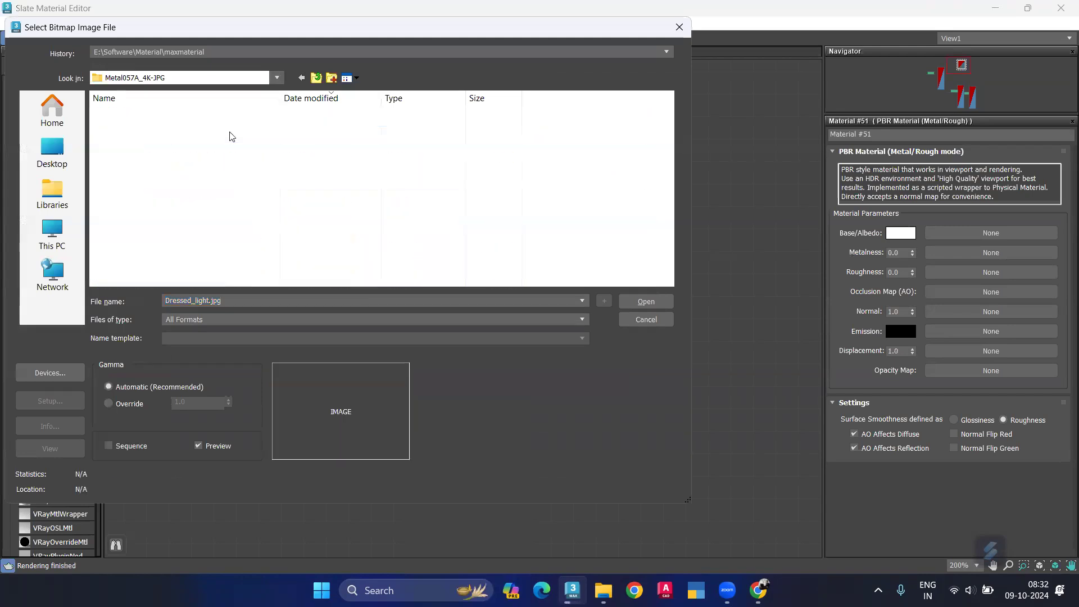
pyautogui.click(354, 78)
pyautogui.click(369, 115)
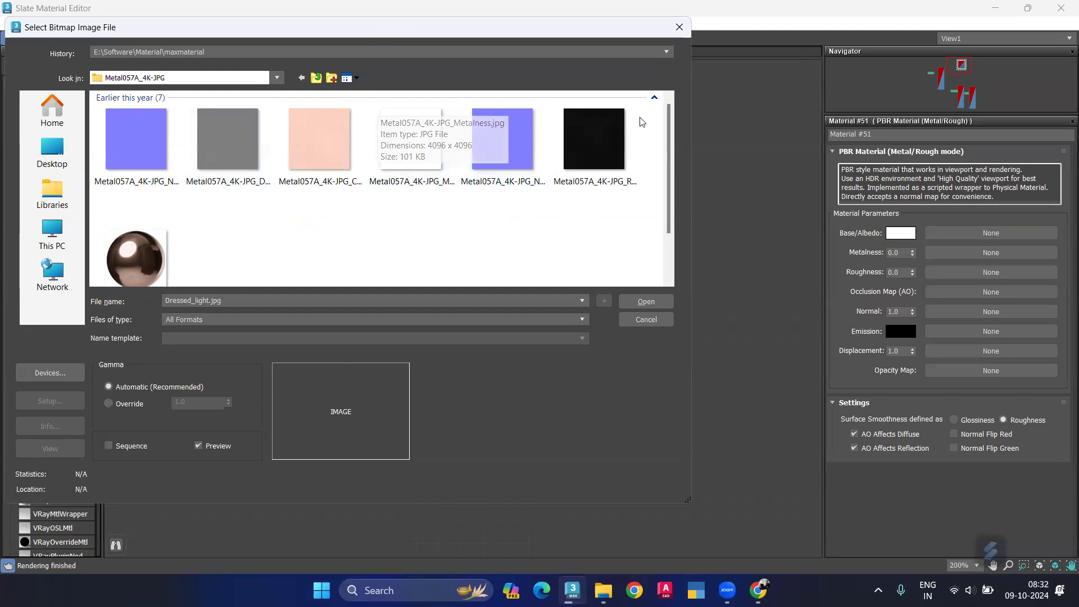
pyautogui.scroll(-1, 410, 220)
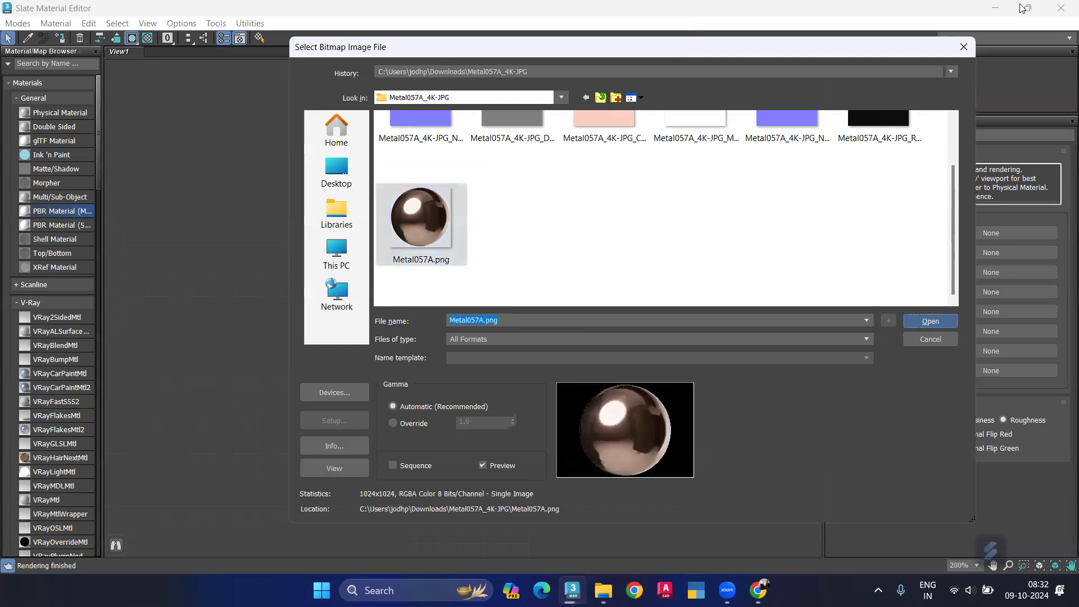
pyautogui.press('Return')
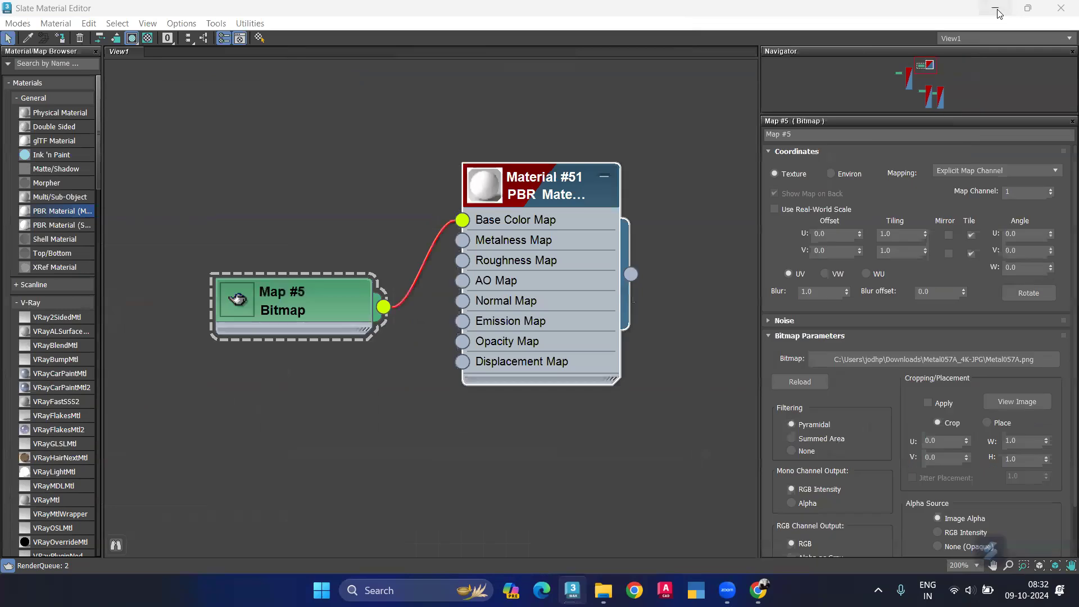
# Minimize the material editor, frame the louvres, and close the V-Ray Frame Buffer.
pyautogui.click(995, 8)
pyautogui.scroll(5, 680, 242)
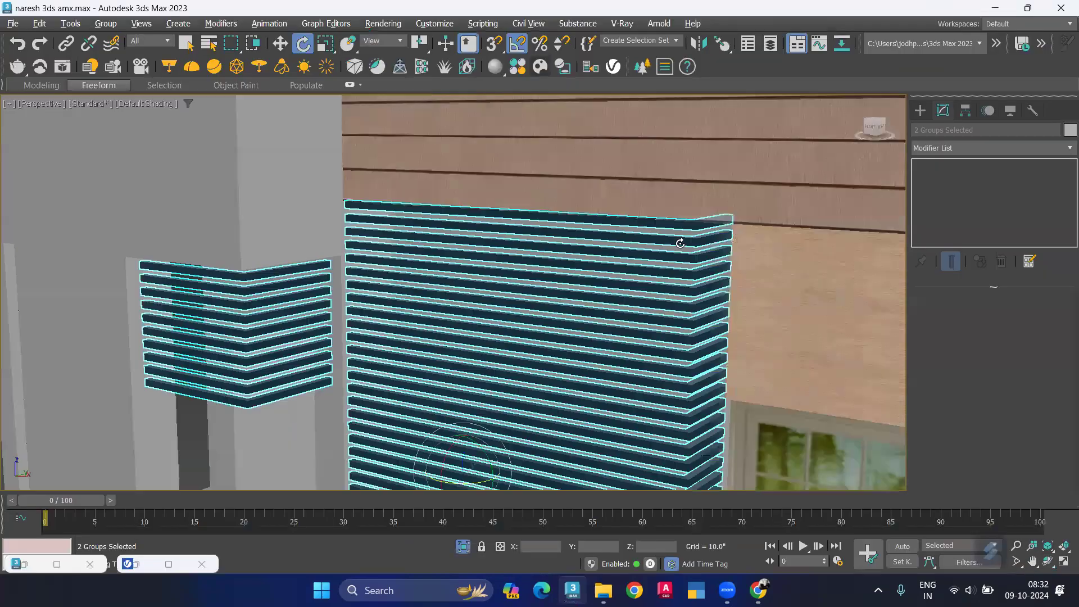
pyautogui.scroll(5, 730, 235)
pyautogui.scroll(-5, 709, 291)
pyautogui.scroll(-3, 626, 309)
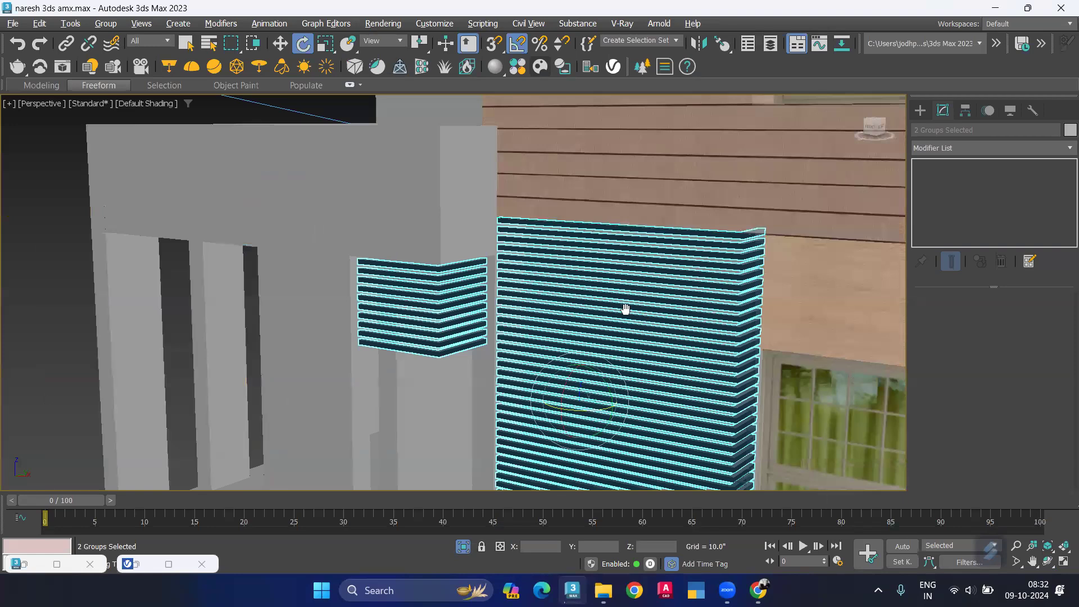
pyautogui.moveTo(613, 303); pyautogui.dragTo(612, 292, button='middle')
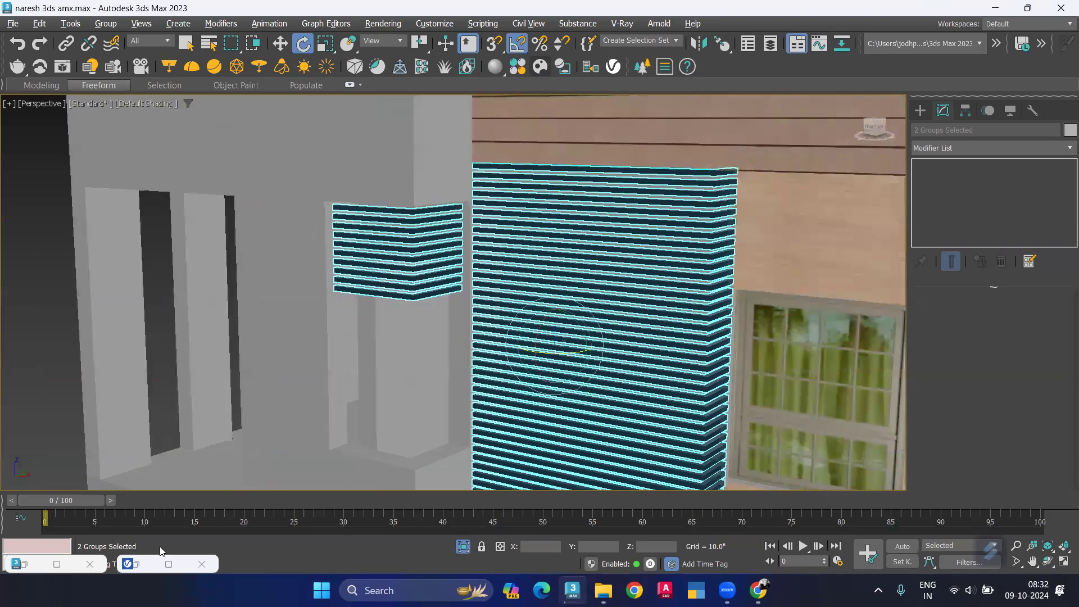
pyautogui.click(169, 564)
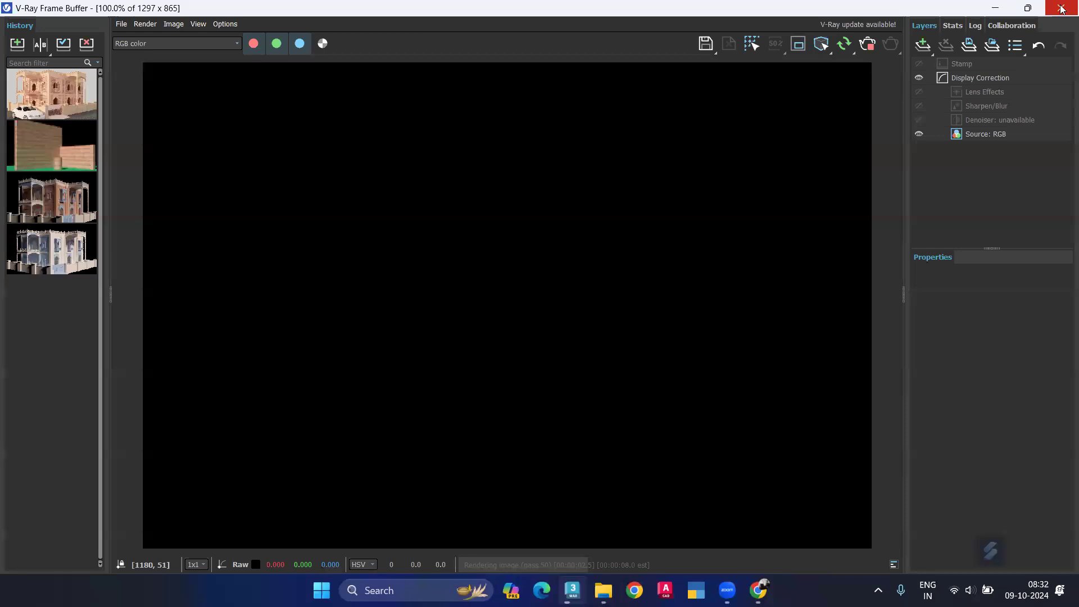
pyautogui.click(1062, 8)
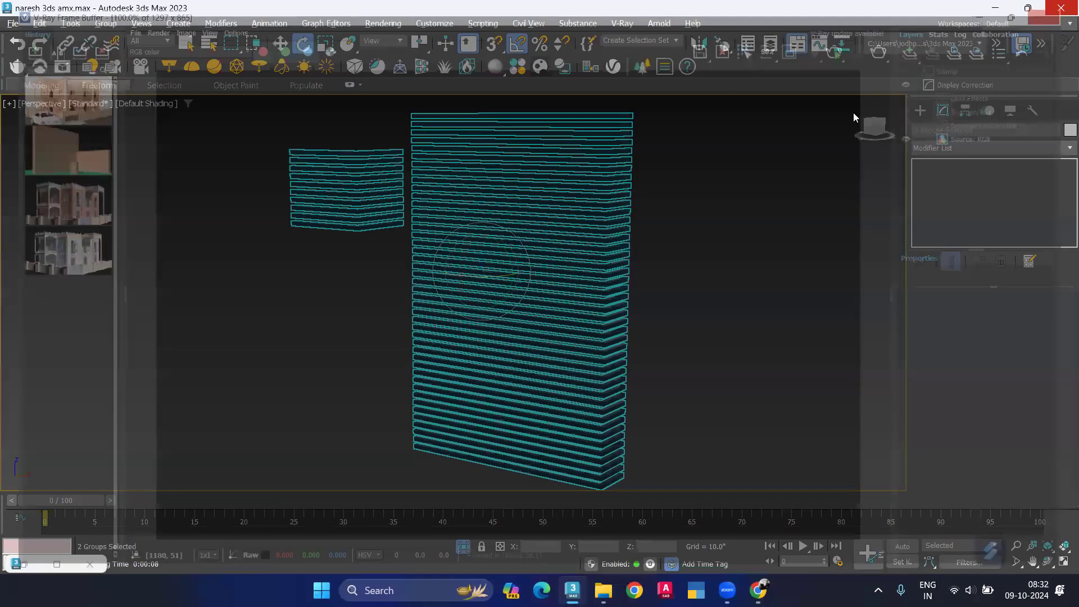
# Clear the selection and select the larger louvre group, Group002.
pyautogui.click(674, 319)
pyautogui.scroll(2, 698, 161)
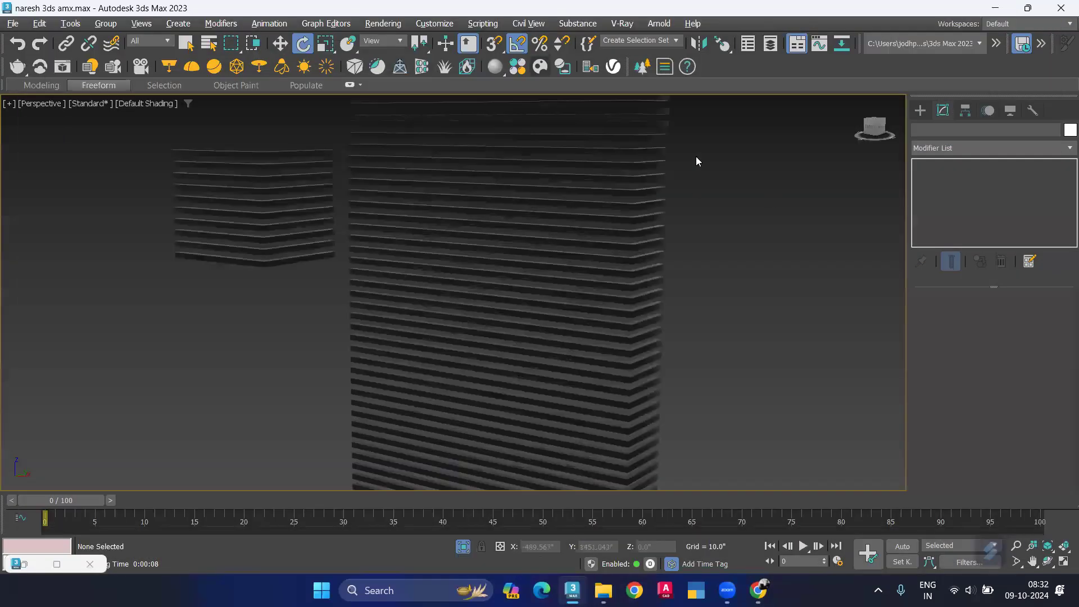
pyautogui.scroll(3, 710, 196)
pyautogui.scroll(4, 767, 211)
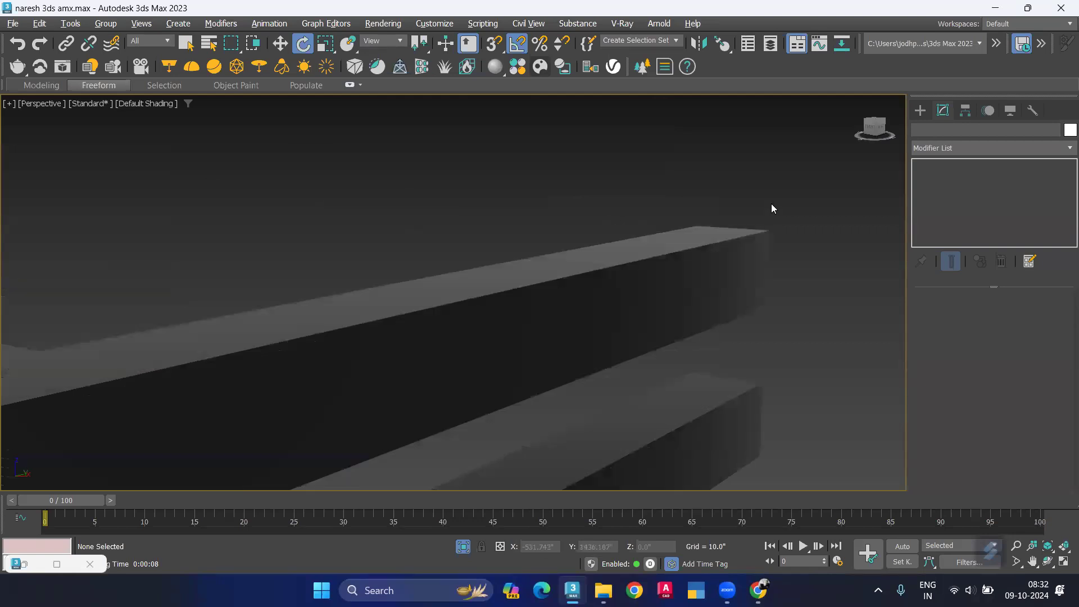
pyautogui.scroll(-3, 801, 202)
pyautogui.scroll(-3, 825, 265)
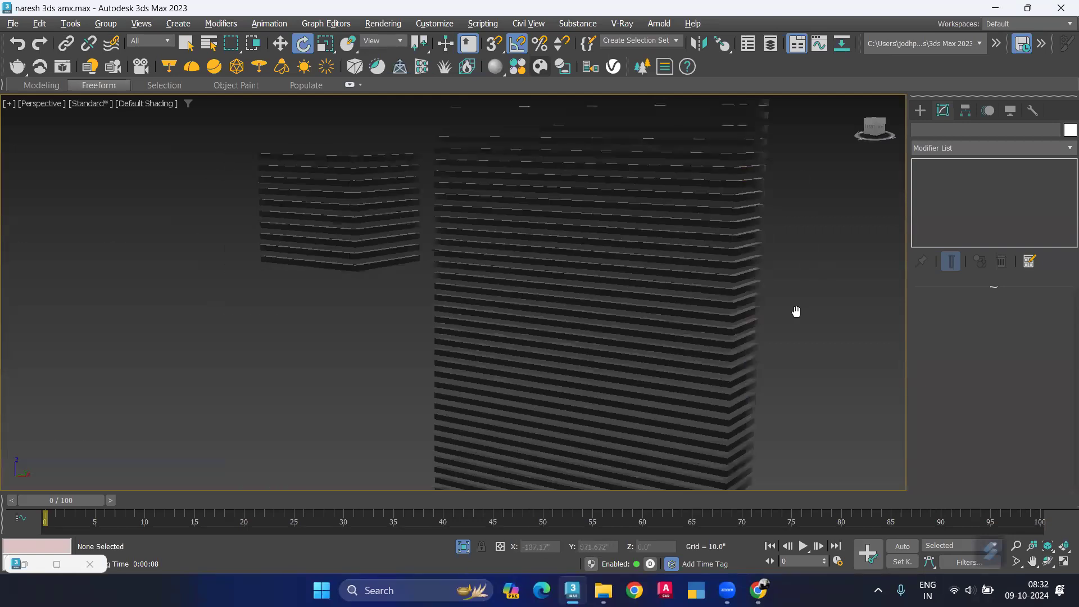
pyautogui.click(601, 296)
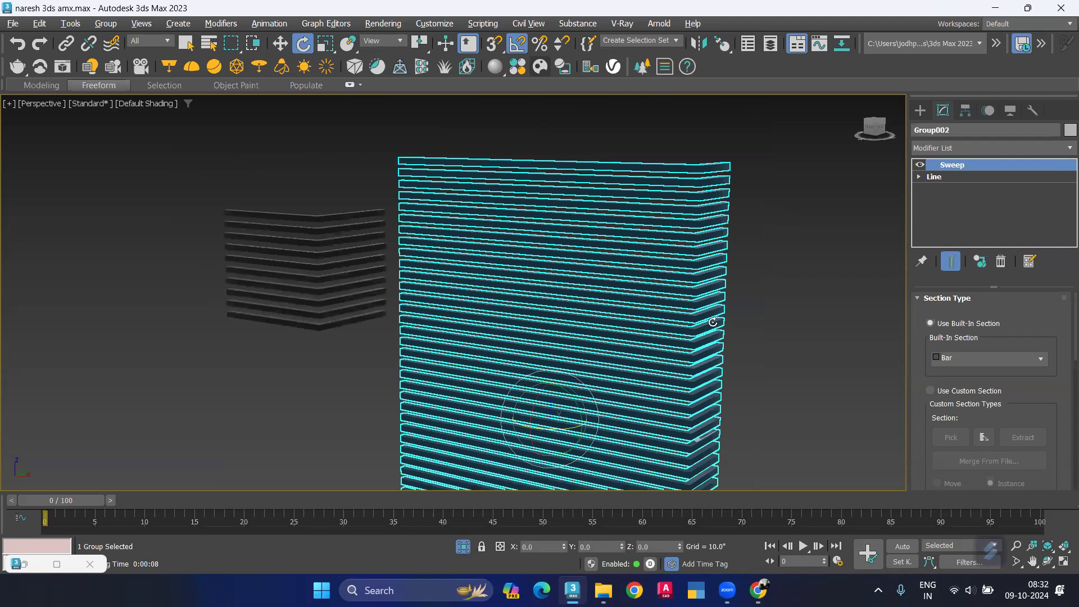
# Replace the base colour map with Bitmap Map #6 loading Metal057A_4K-JPG_Color.jpg.
pyautogui.press('m')
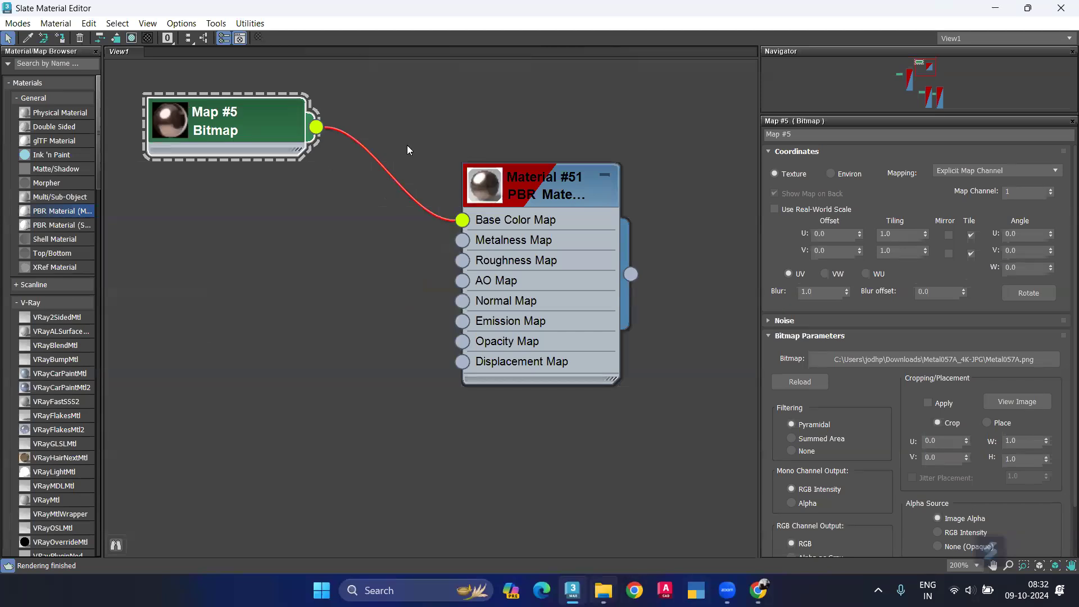
pyautogui.hotkey('alt', 'Tab')
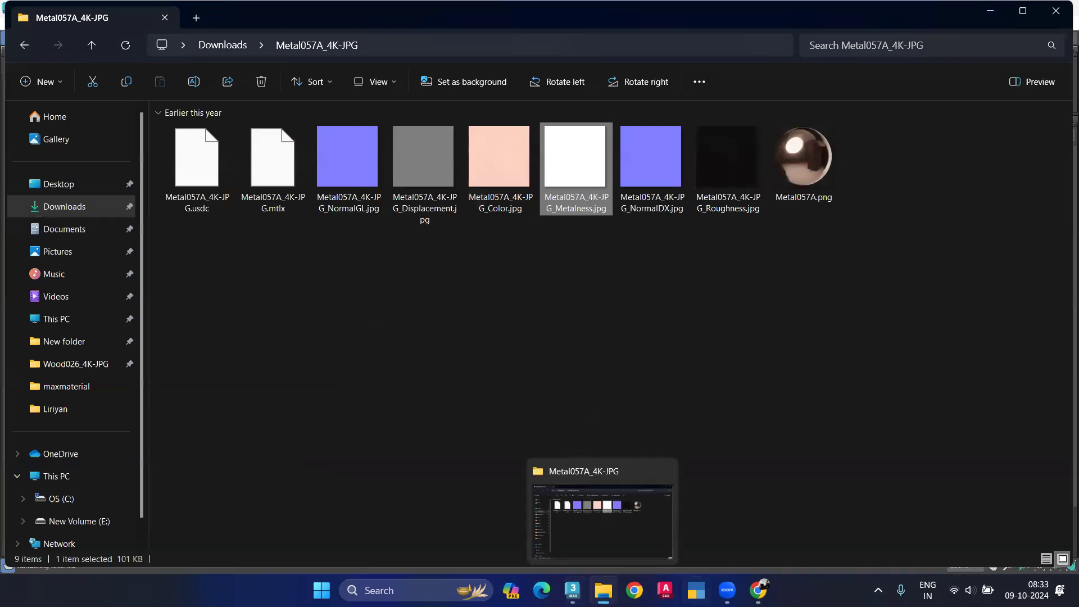
pyautogui.hotkey('alt', 'Tab')
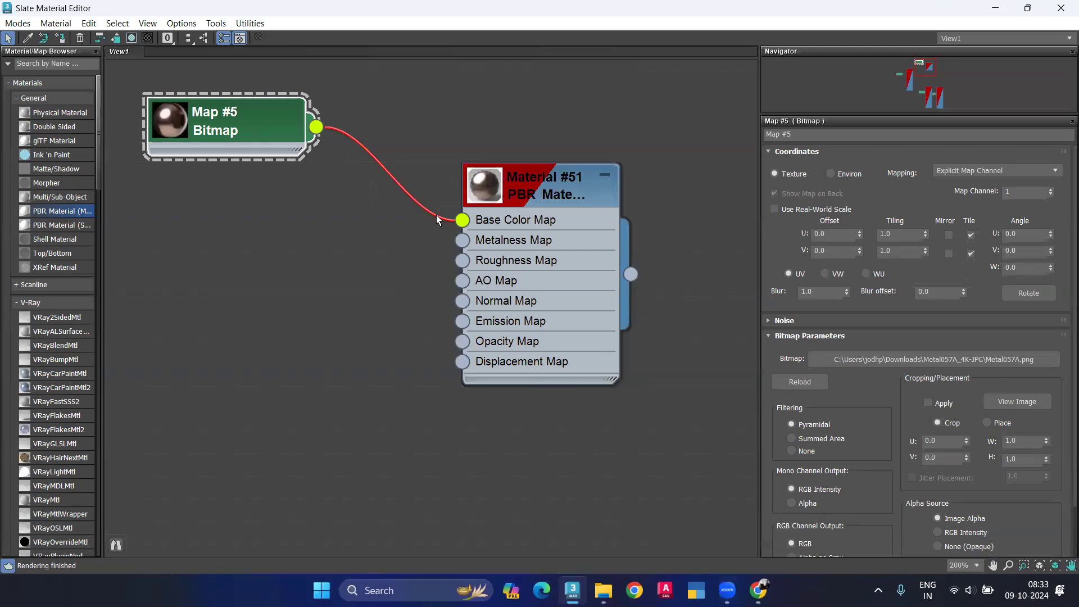
pyautogui.moveTo(461, 223); pyautogui.dragTo(337, 140)
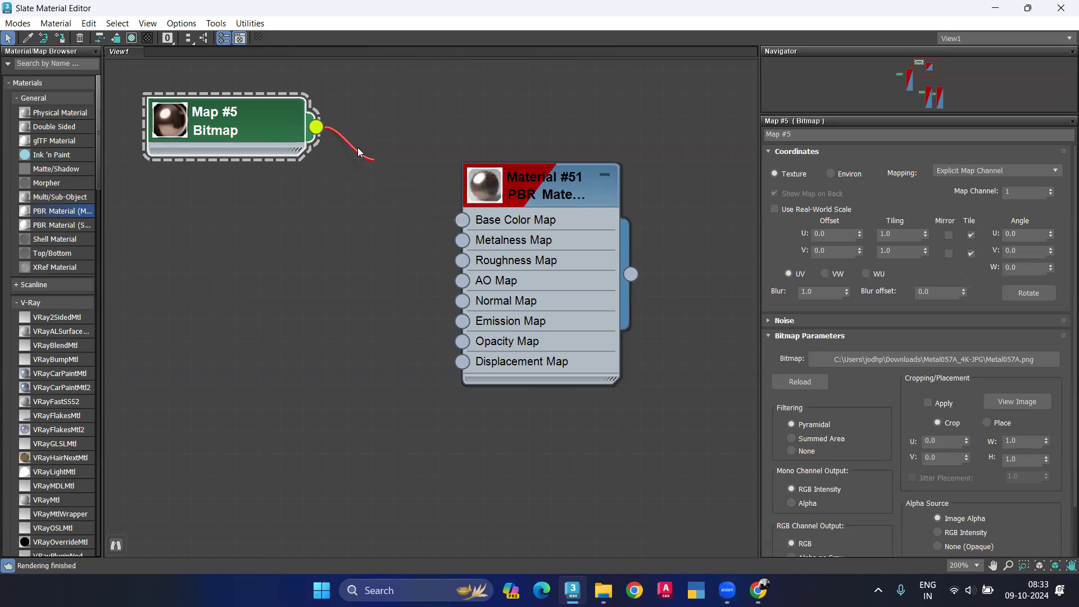
pyautogui.moveTo(463, 220); pyautogui.dragTo(243, 366)
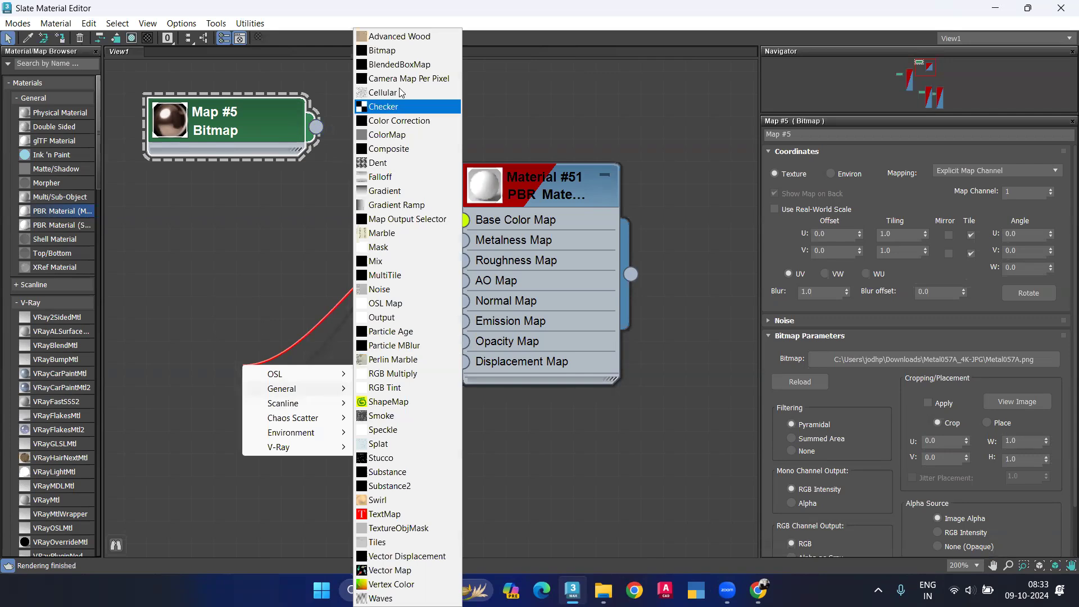
pyautogui.click(388, 51)
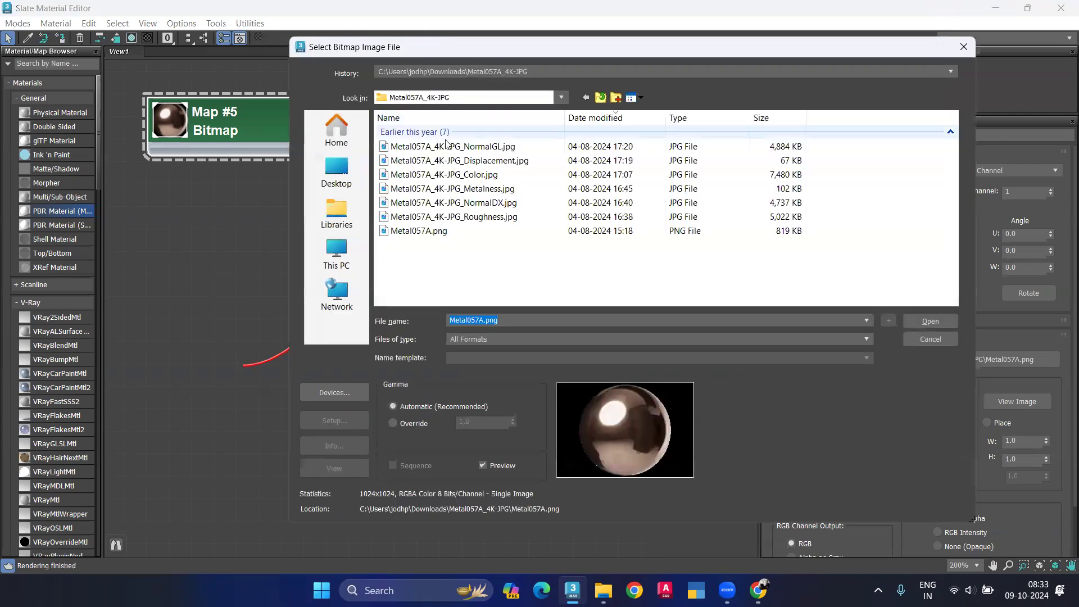
pyautogui.click(635, 99)
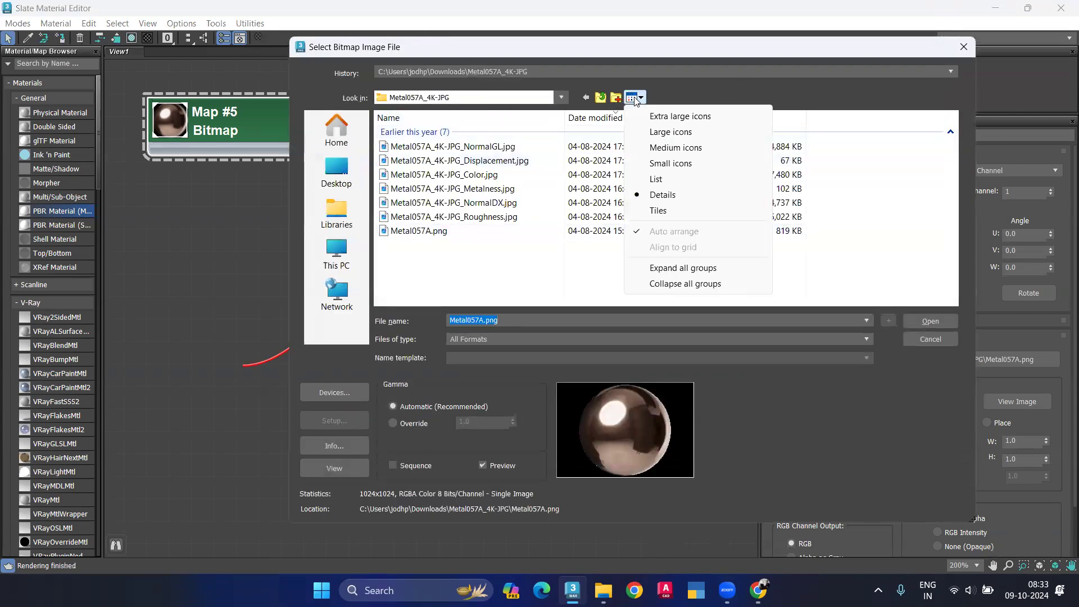
pyautogui.click(685, 147)
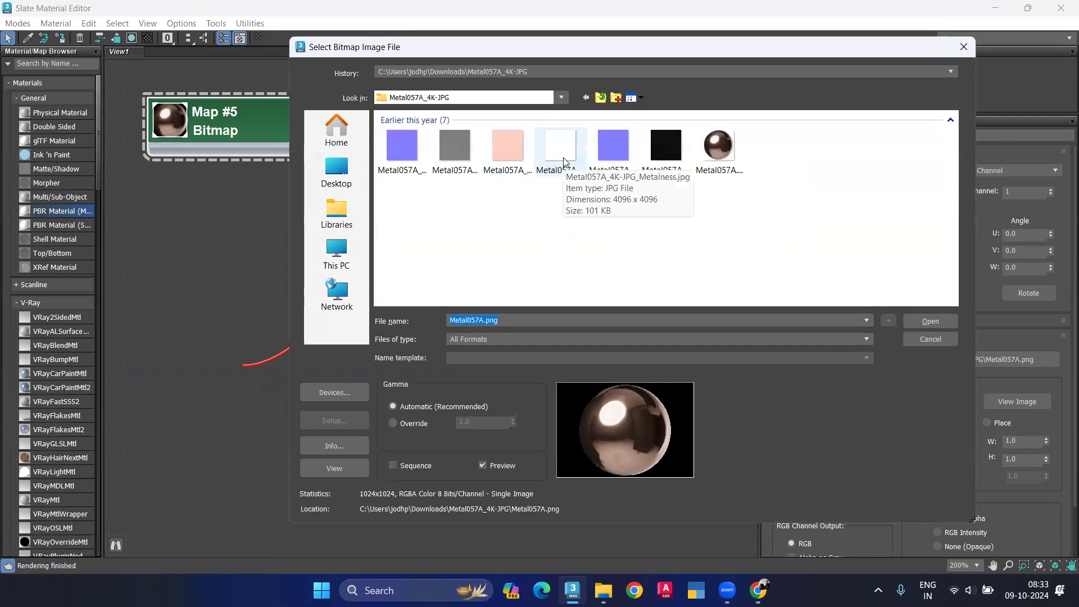
pyautogui.click(508, 147)
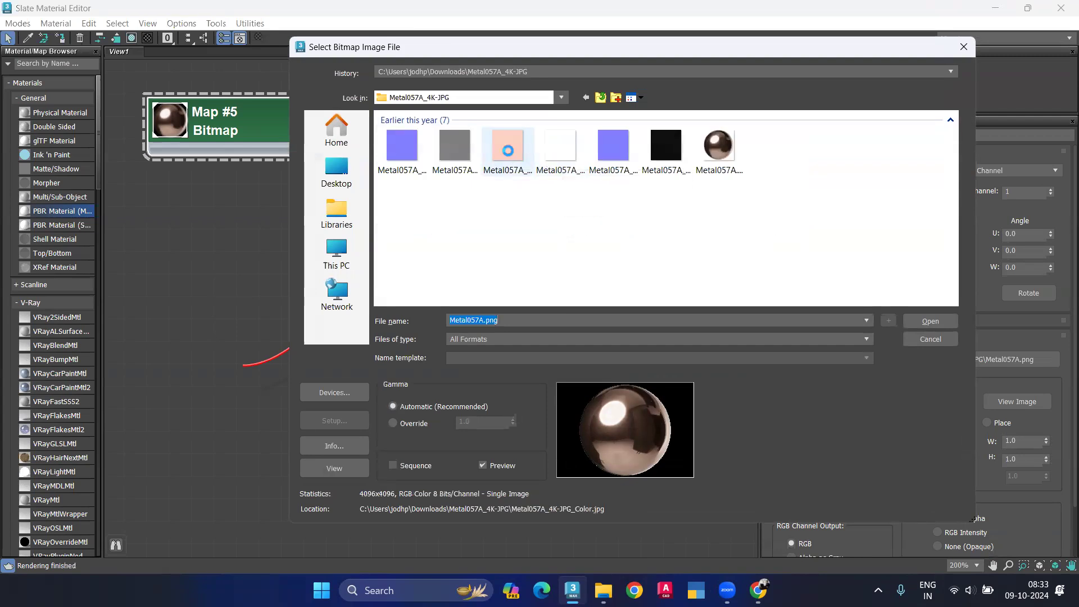
pyautogui.click(930, 321)
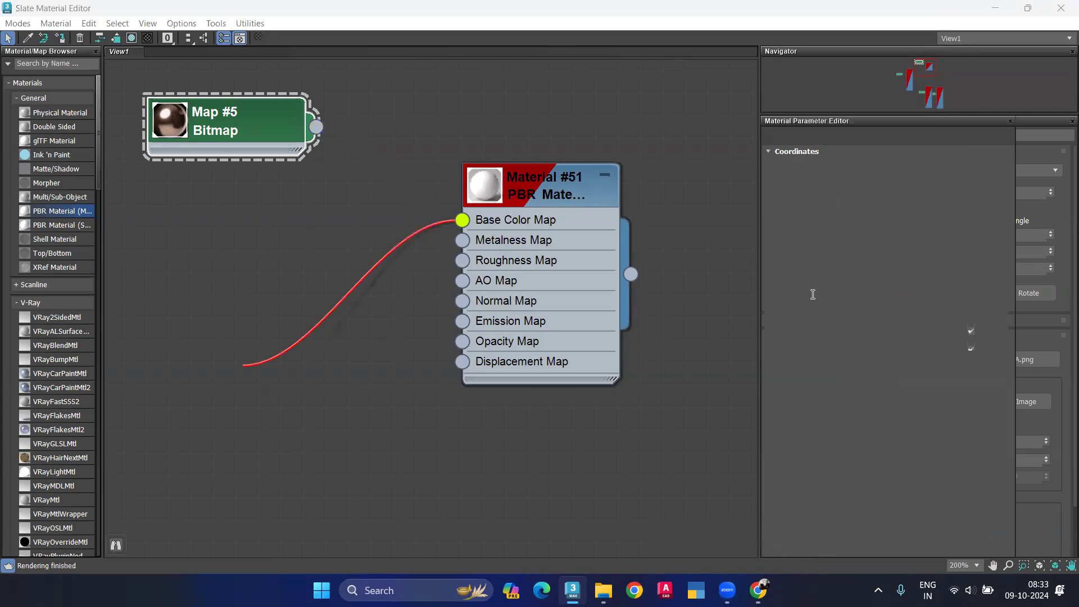
pyautogui.moveTo(289, 381); pyautogui.dragTo(200, 224)
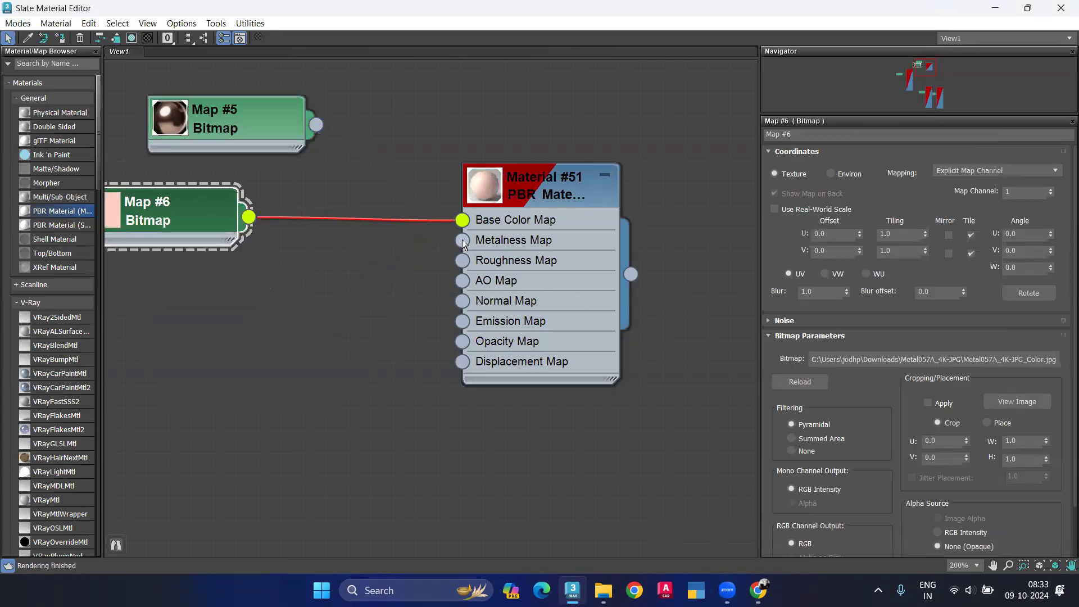
# Wire the Metalness and Roughness images as bitmaps into Metalness and Roughness Map.
pyautogui.moveTo(462, 240); pyautogui.dragTo(322, 346)
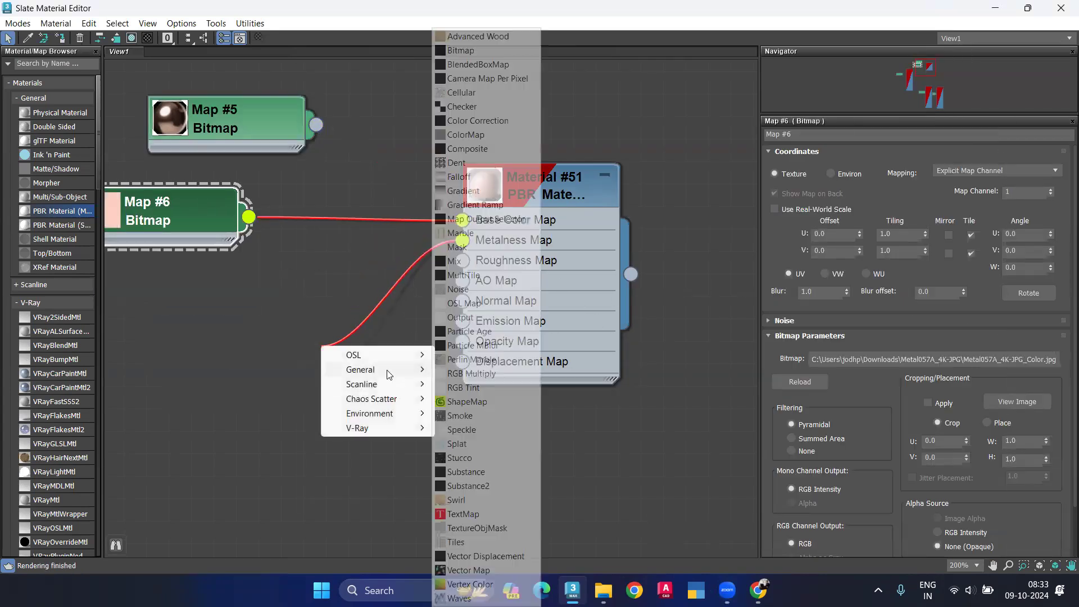
pyautogui.click(461, 50)
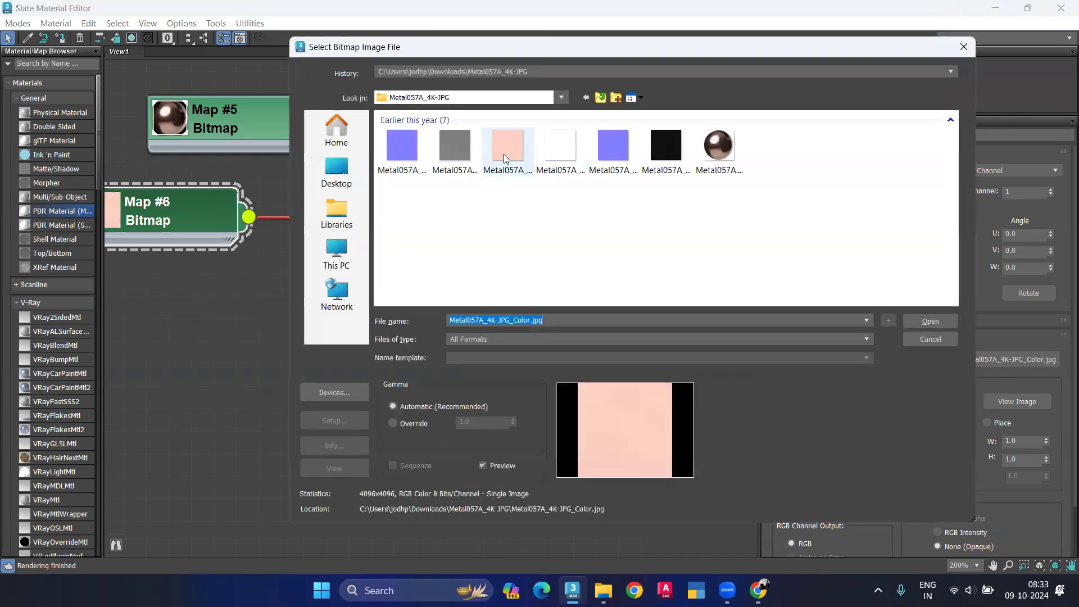
pyautogui.click(543, 164)
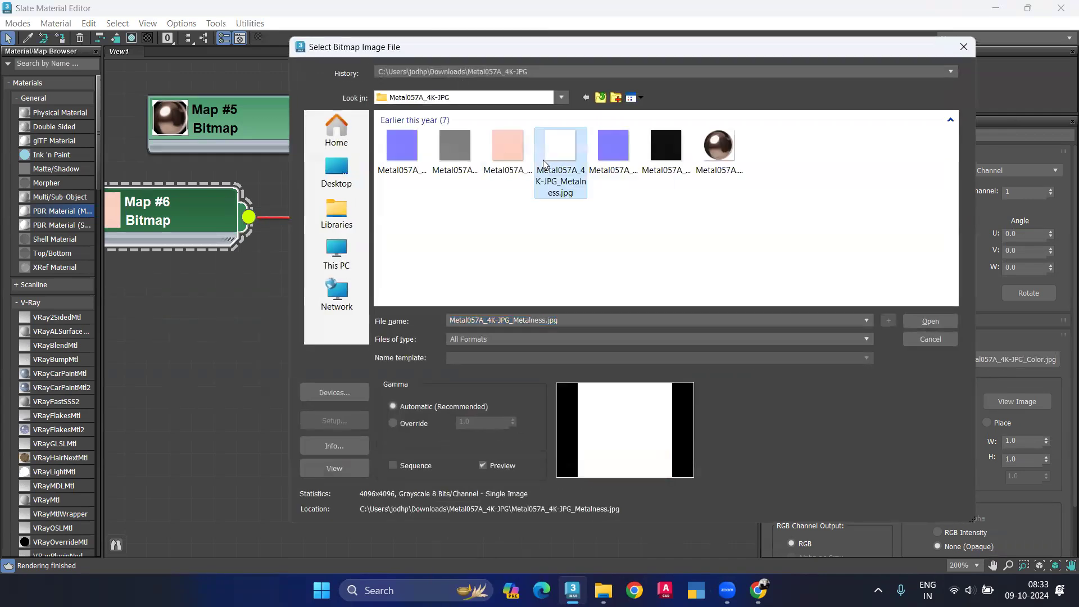
pyautogui.click(935, 318)
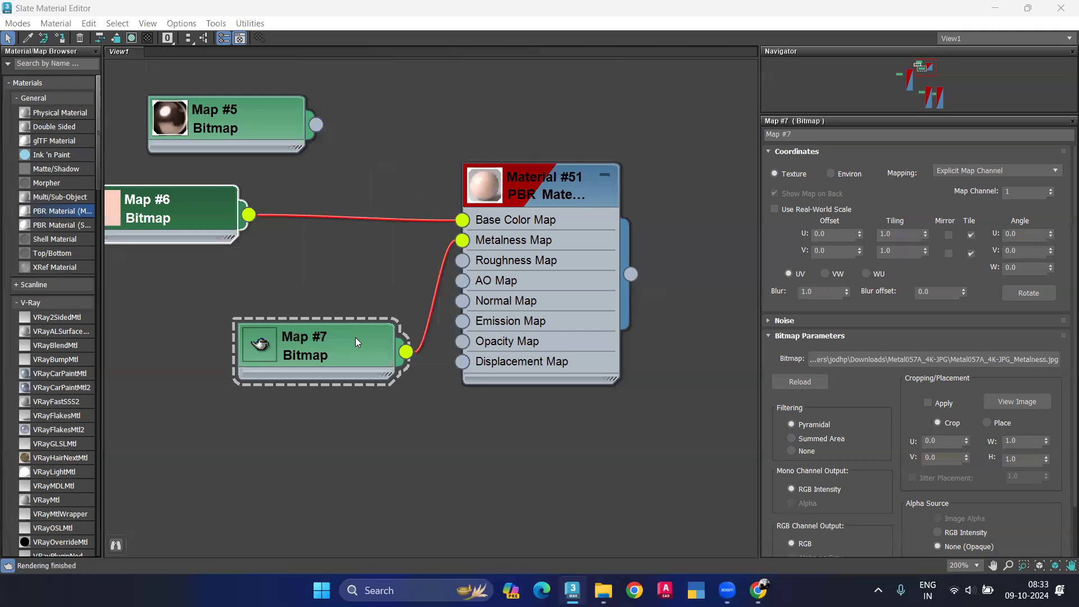
pyautogui.moveTo(355, 337); pyautogui.dragTo(168, 268)
pyautogui.moveTo(465, 263)
pyautogui.mouseDown()
pyautogui.moveTo(333, 374)
pyautogui.moveTo(263, 405)
pyautogui.mouseUp()
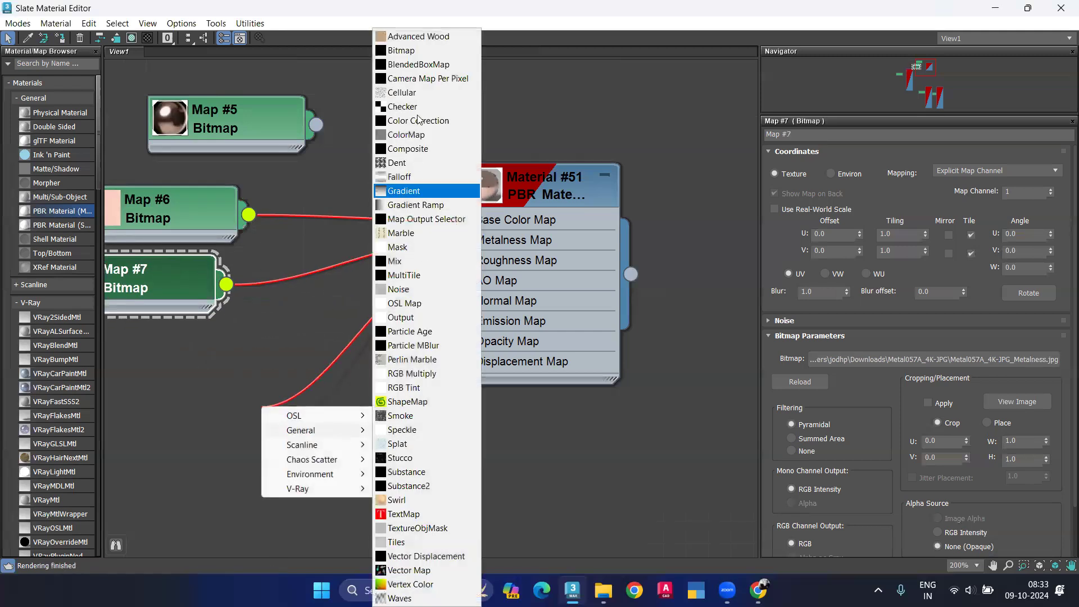
pyautogui.click(423, 51)
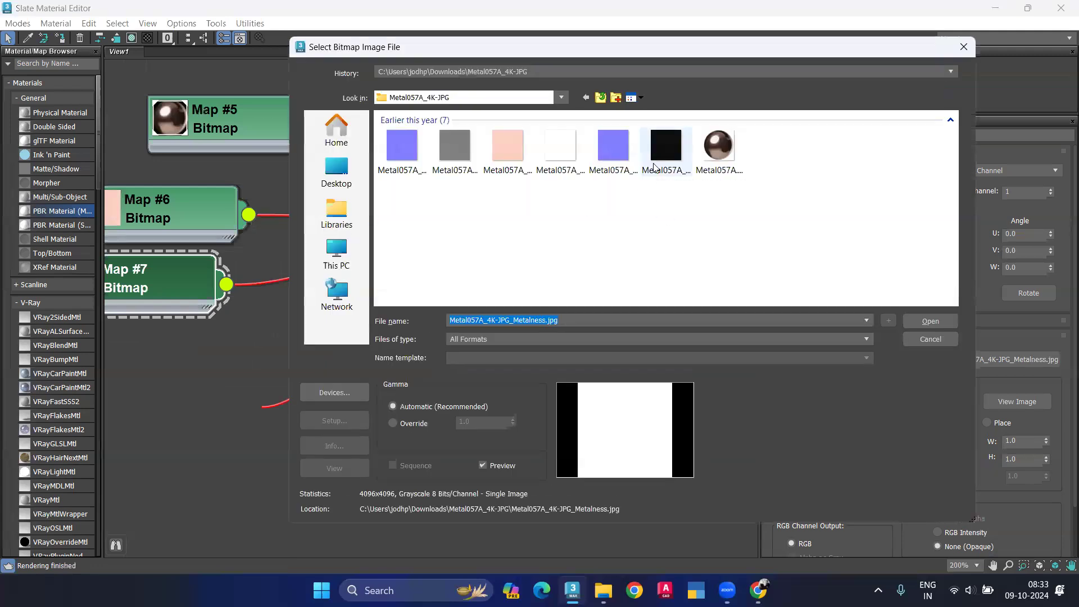
pyautogui.click(653, 167)
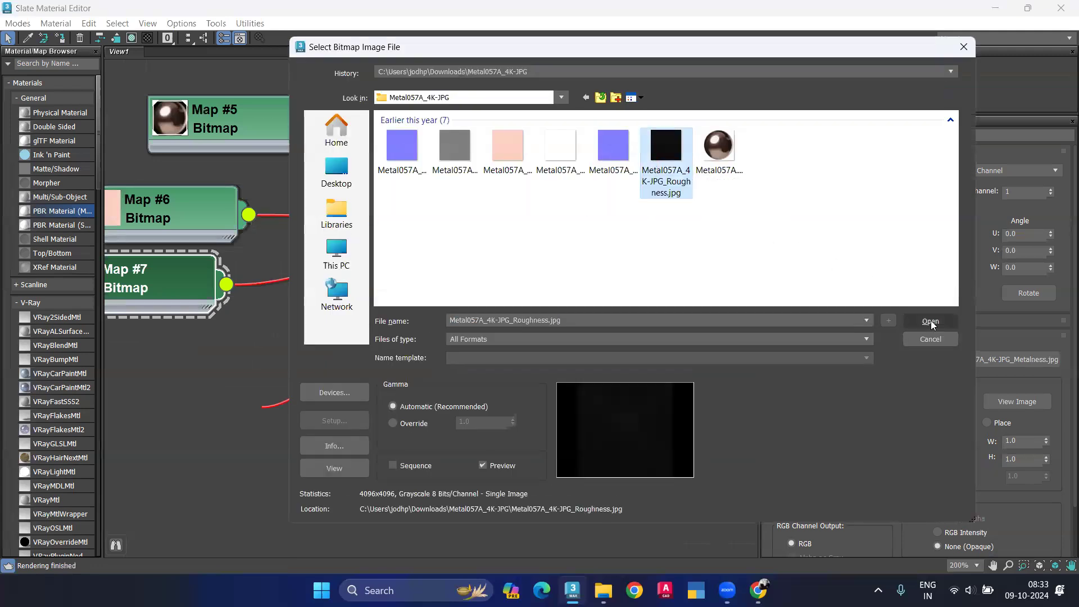
pyautogui.click(931, 323)
pyautogui.moveTo(242, 415); pyautogui.dragTo(116, 343)
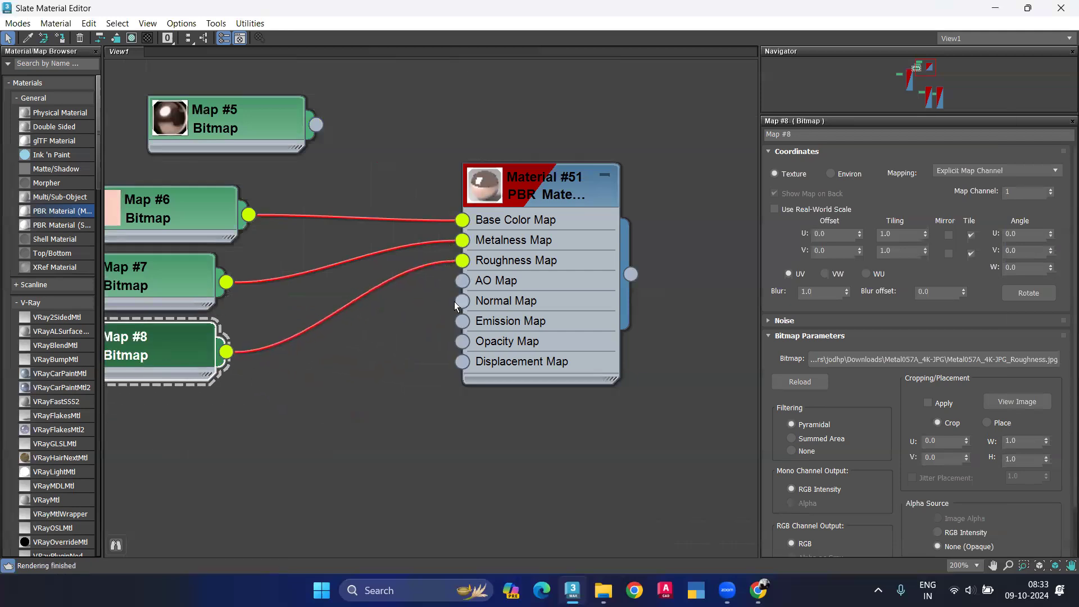
pyautogui.click(603, 590)
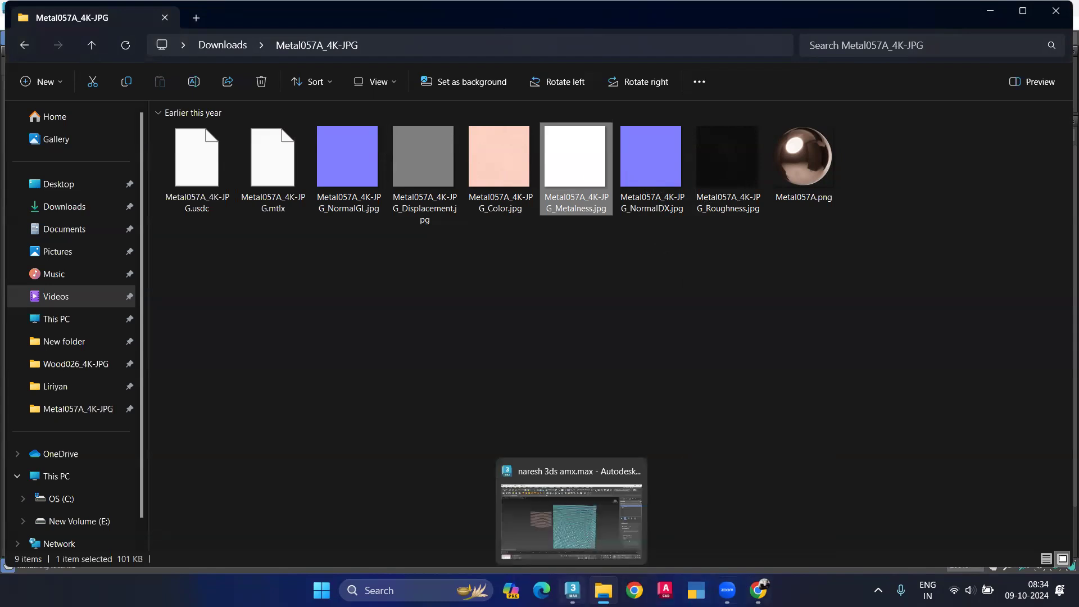
# Connect the NormalGL image as Bitmap Map #9 to Material #51's Normal Map.
pyautogui.click(572, 590)
pyautogui.moveTo(463, 302); pyautogui.dragTo(254, 467)
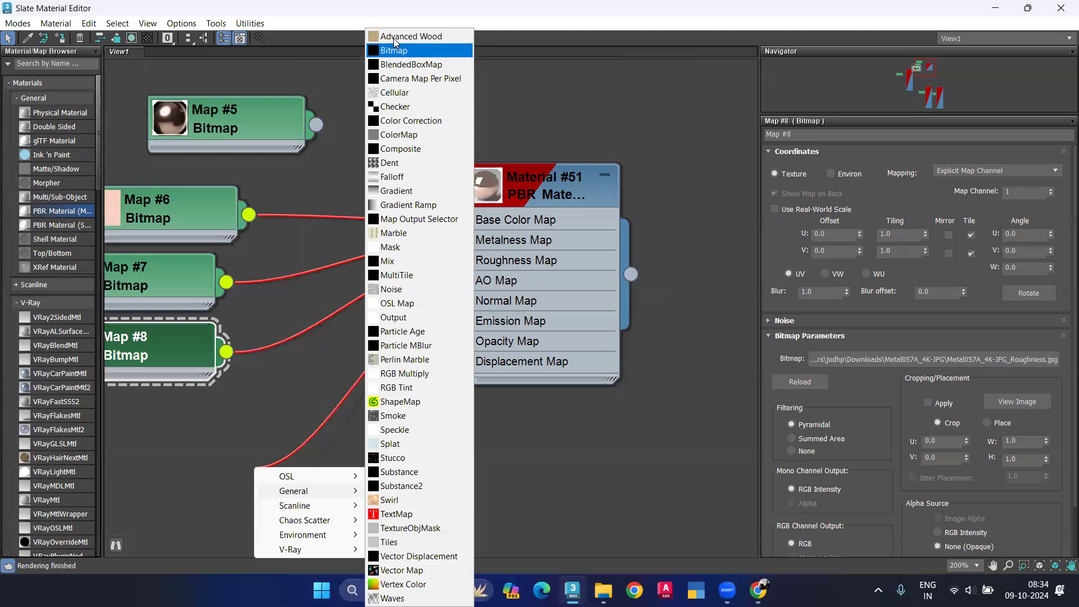
pyautogui.click(393, 50)
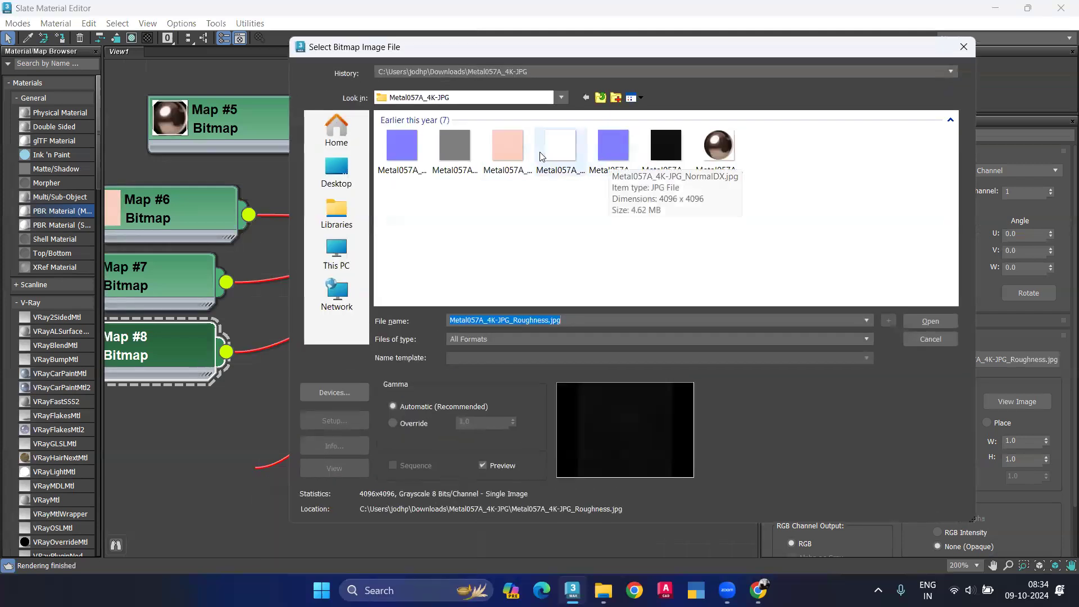
pyautogui.click(397, 161)
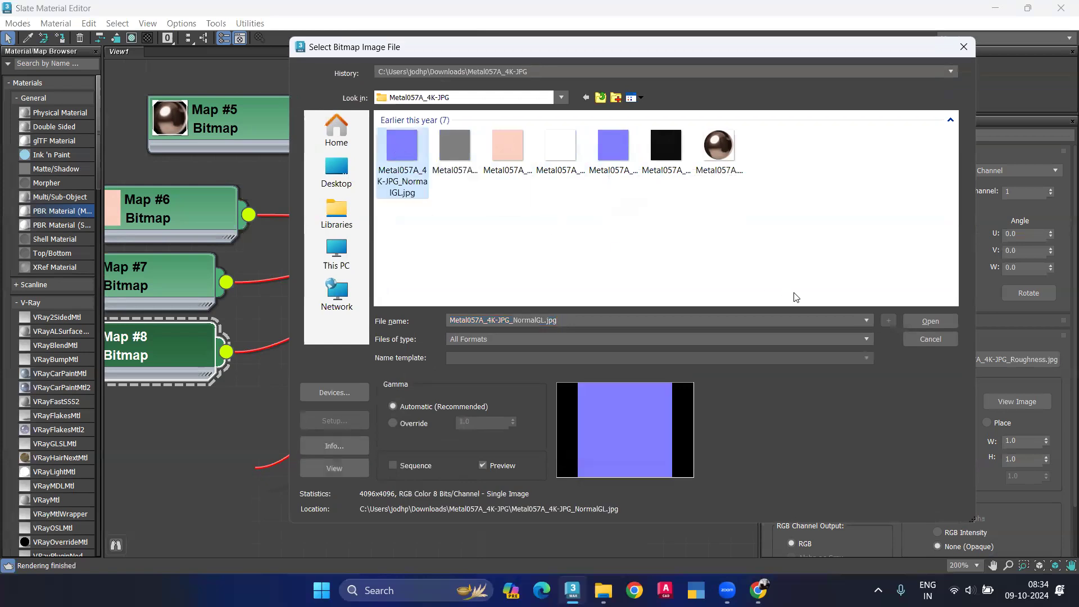
pyautogui.click(926, 323)
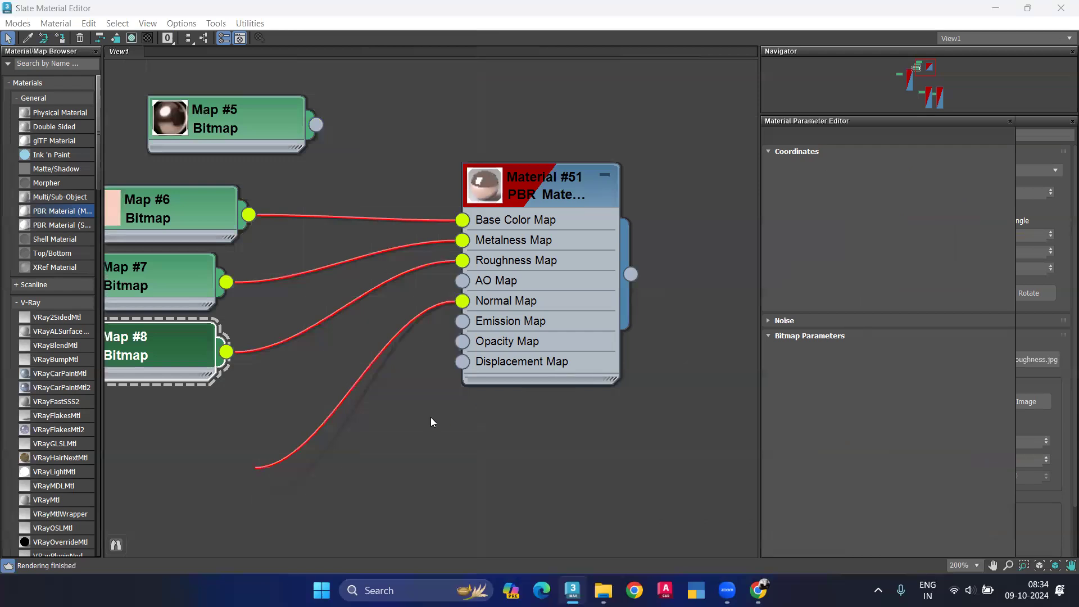
pyautogui.moveTo(284, 454); pyautogui.dragTo(170, 408)
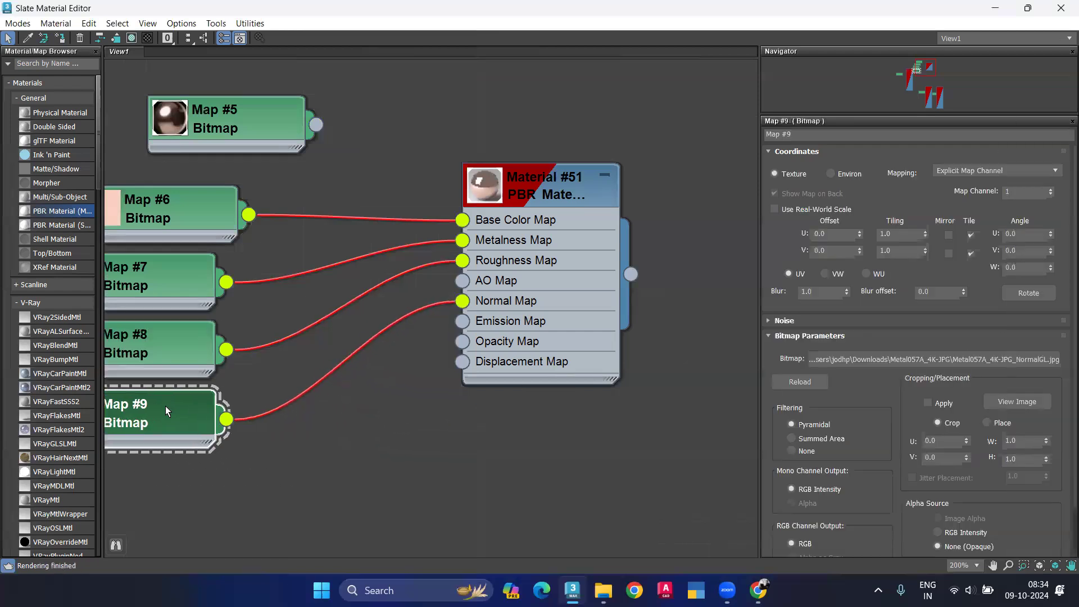
# Connect Displacement.jpg as Map #10 to Displacement Map, then minimize the editor.
pyautogui.moveTo(465, 367); pyautogui.dragTo(373, 447)
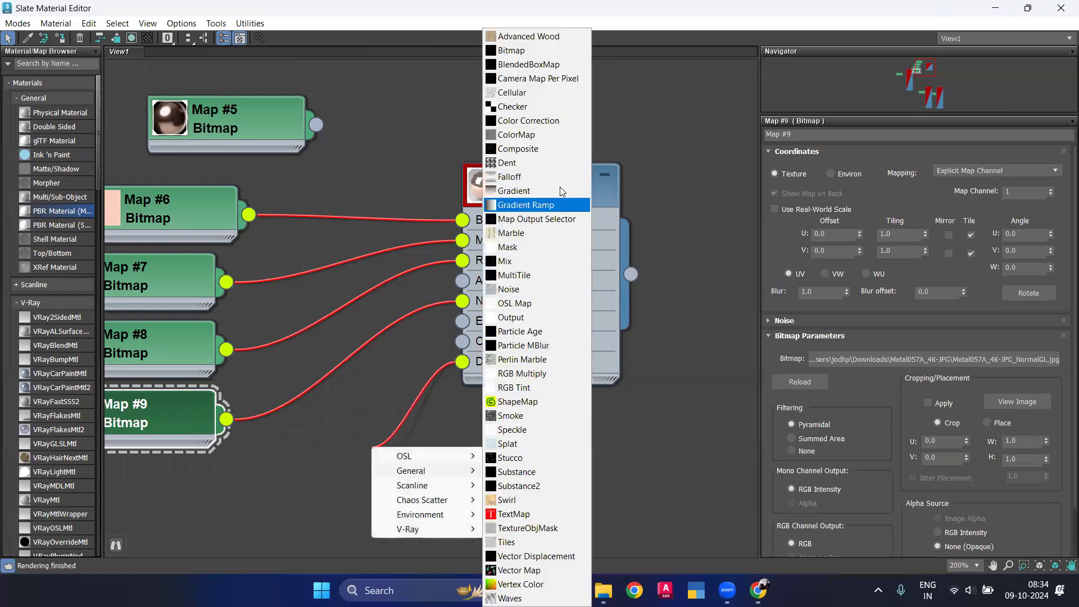
pyautogui.click(556, 51)
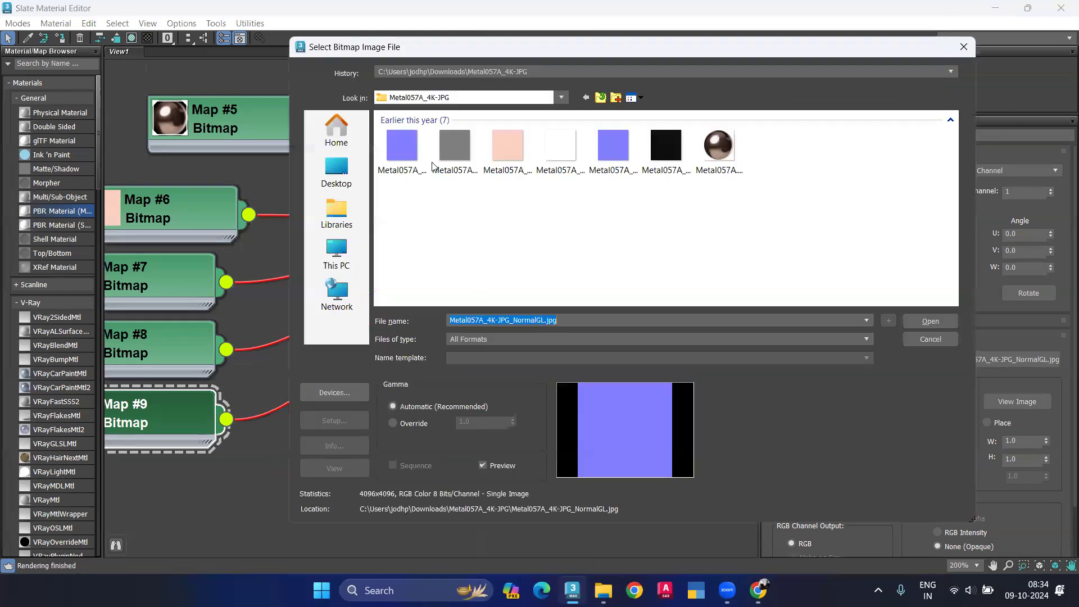
pyautogui.click(448, 143)
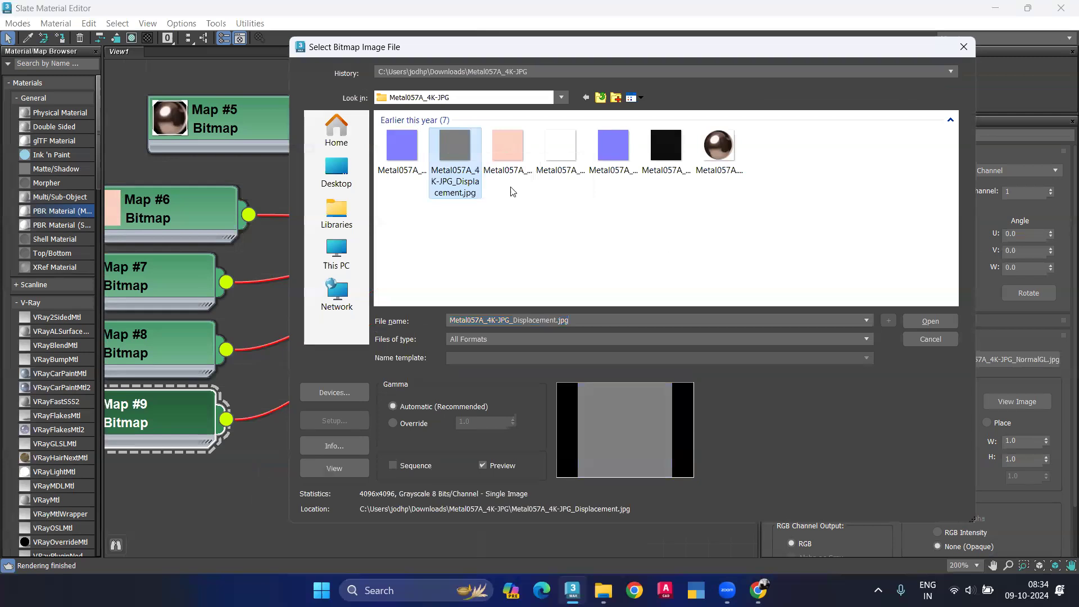
pyautogui.click(930, 321)
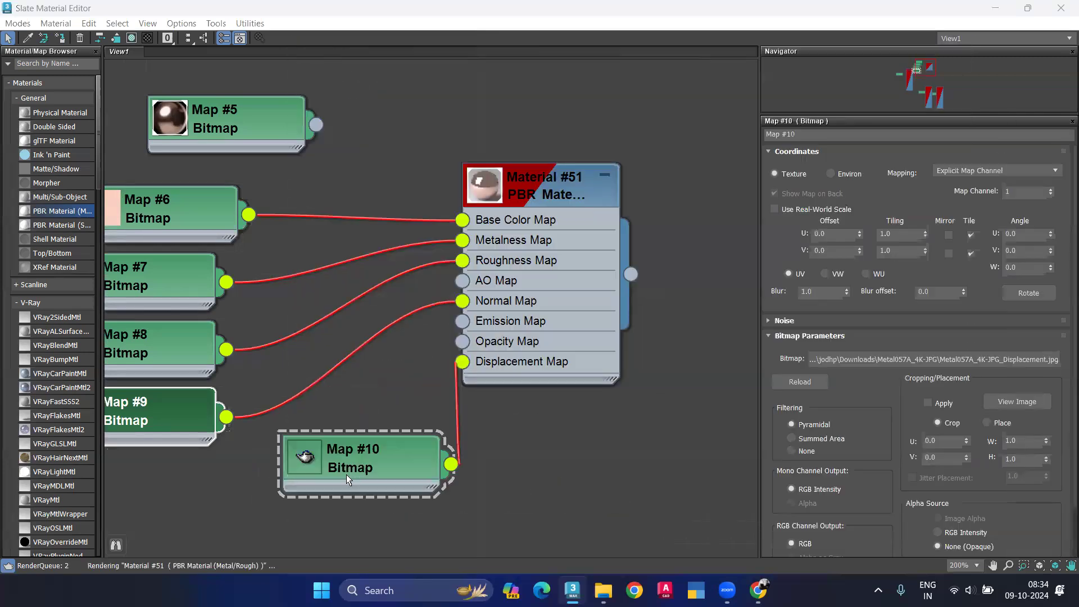
pyautogui.moveTo(347, 479); pyautogui.dragTo(103, 496)
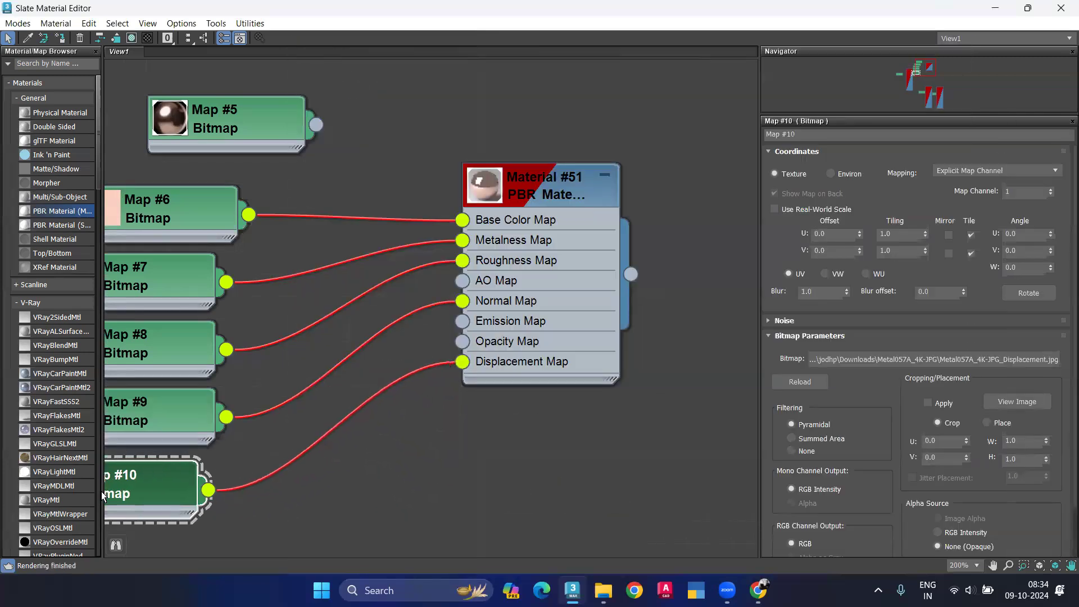
pyautogui.click(994, 9)
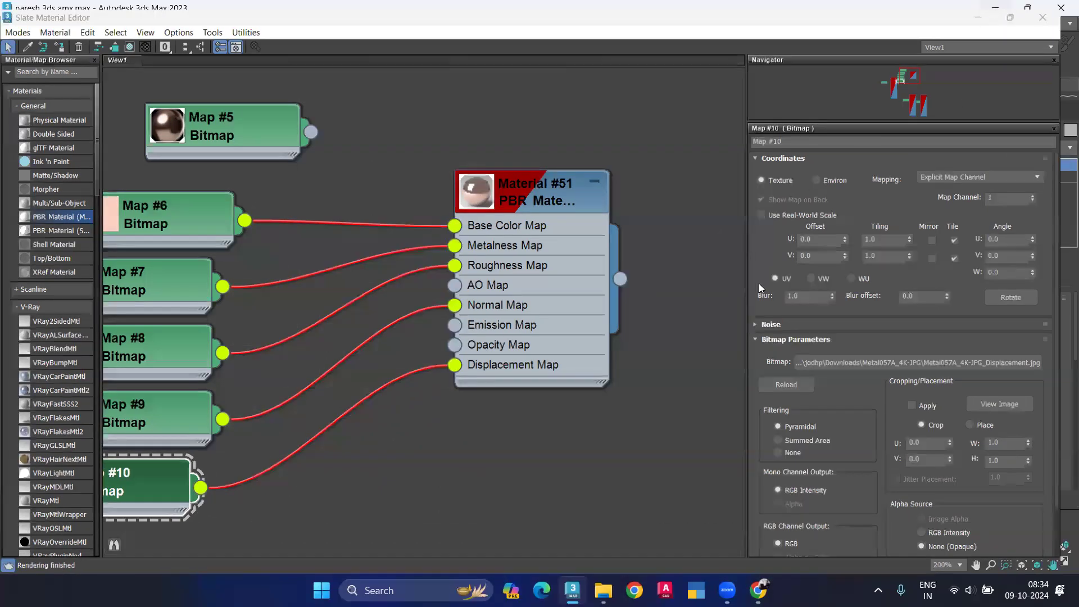
# Deselect the louvres, unhide all hidden building parts, and switch to the camera view.
pyautogui.click(754, 238)
pyautogui.scroll(1, 662, 270)
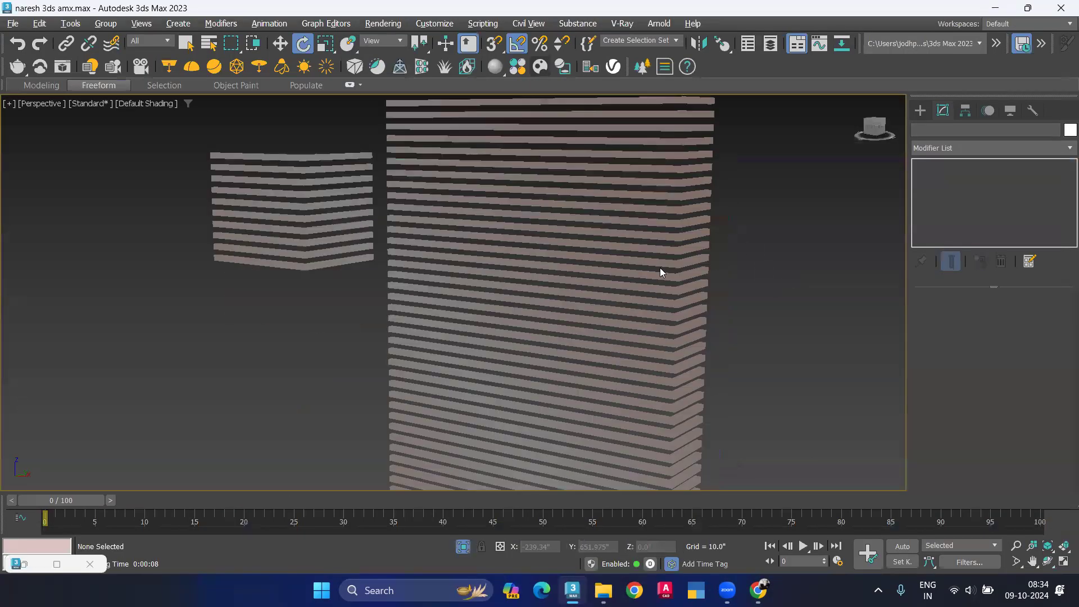
pyautogui.scroll(4, 673, 250)
pyautogui.scroll(2, 692, 253)
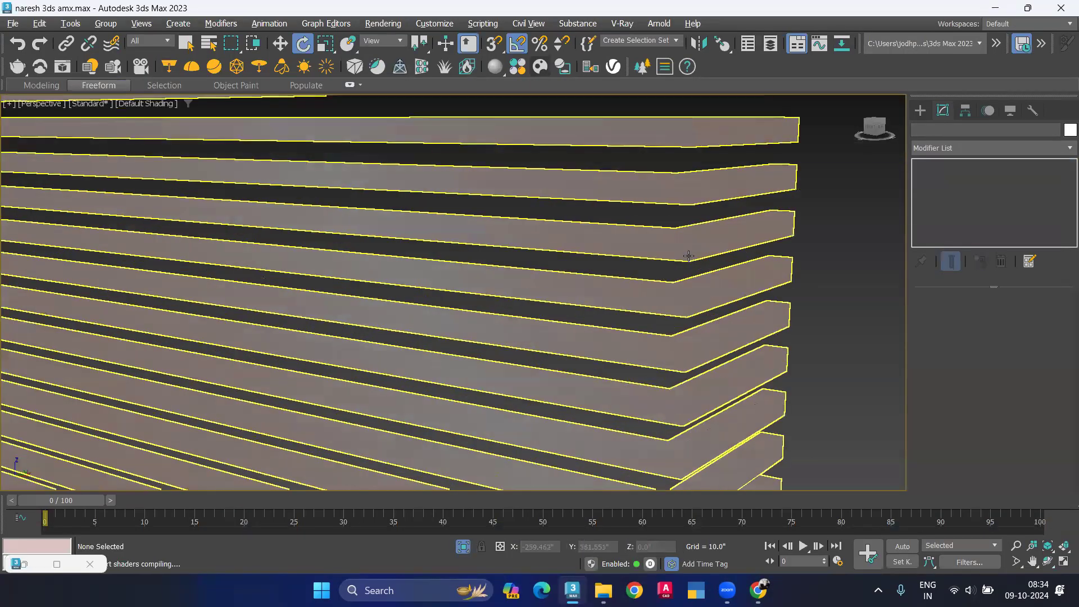
pyautogui.scroll(3, 683, 238)
pyautogui.scroll(-2, 674, 253)
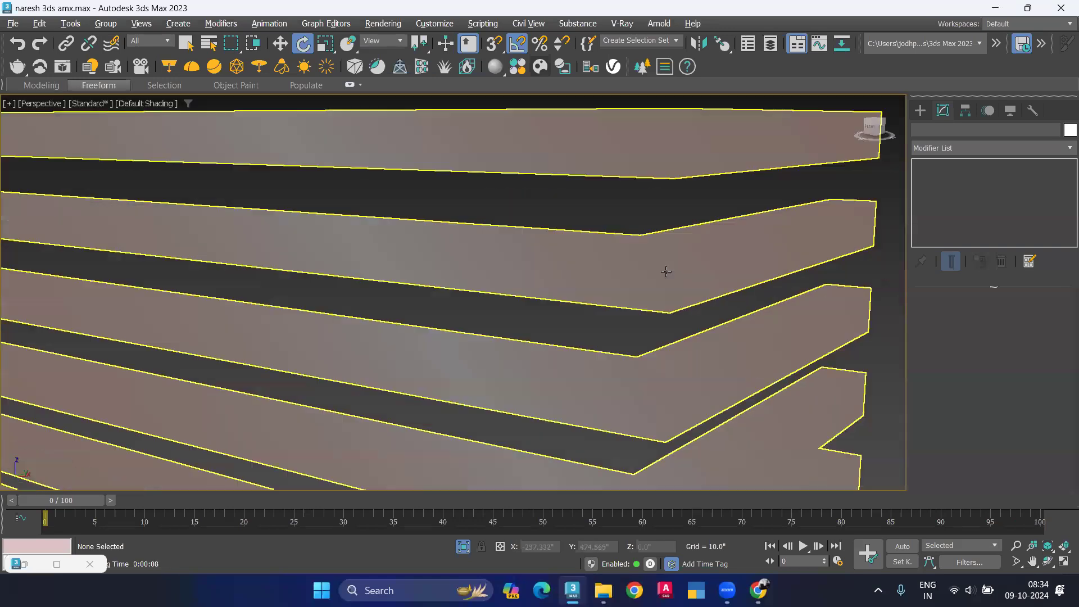
pyautogui.scroll(-2, 675, 279)
pyautogui.scroll(-3, 717, 268)
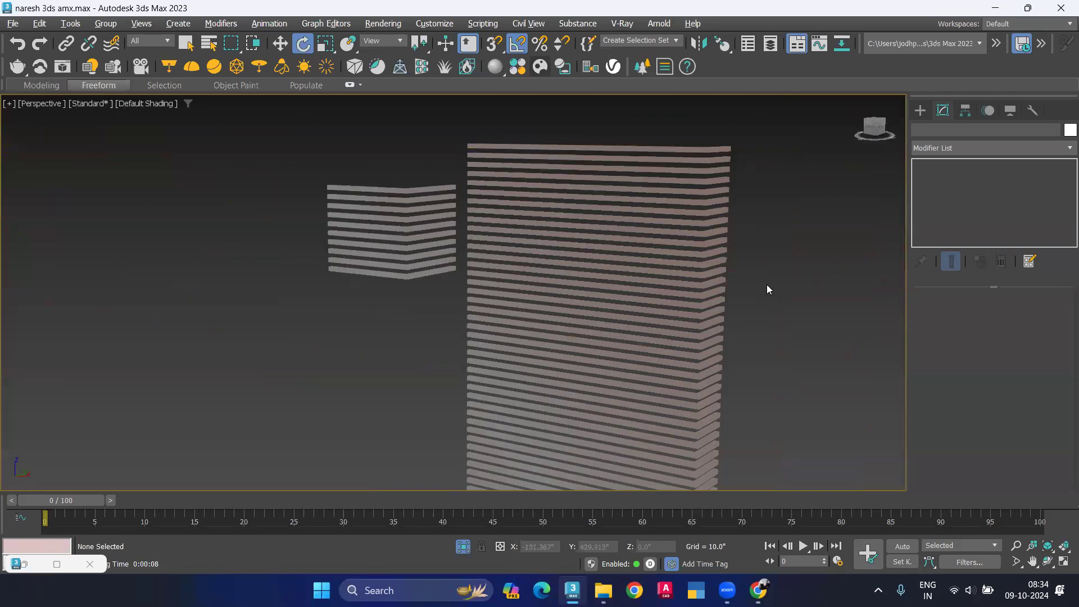
pyautogui.rightClick(767, 286)
pyautogui.click(813, 217)
pyautogui.scroll(-3, 812, 216)
pyautogui.scroll(-5, 550, 294)
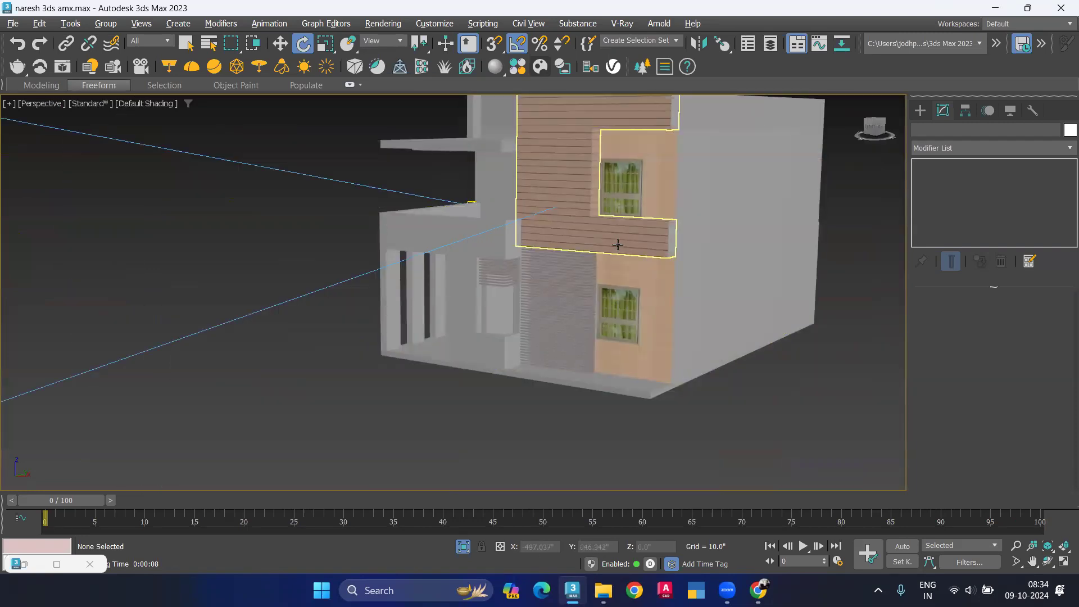
pyautogui.press('c')
# Enable the VRaySky background map and render the camera view in the V-Ray Frame Buffer.
pyautogui.press('8')
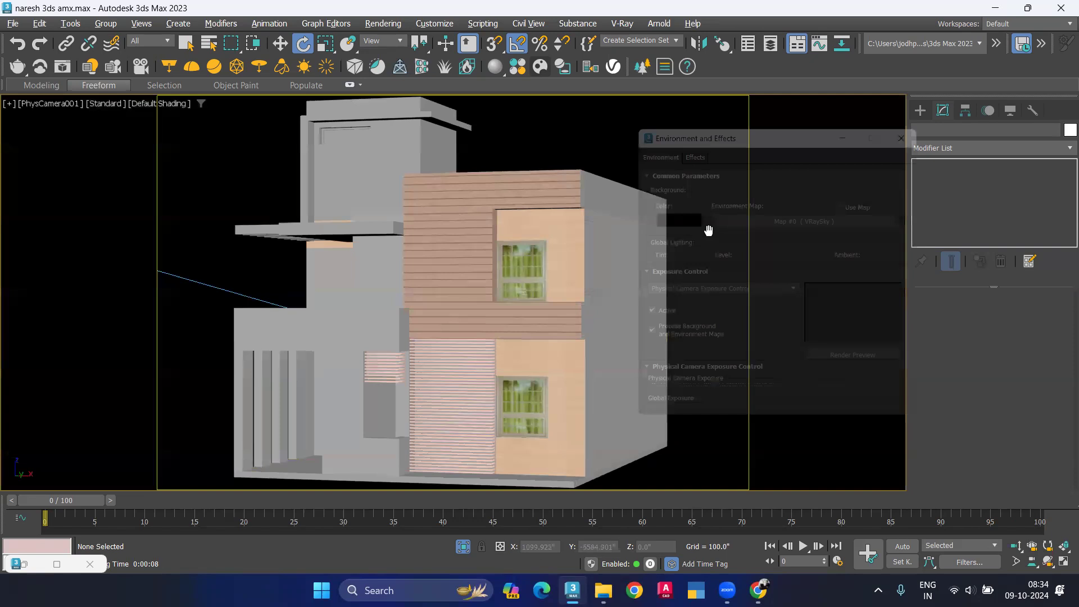
pyautogui.click(846, 199)
pyautogui.click(916, 121)
pyautogui.hotkey('shift', 'q')
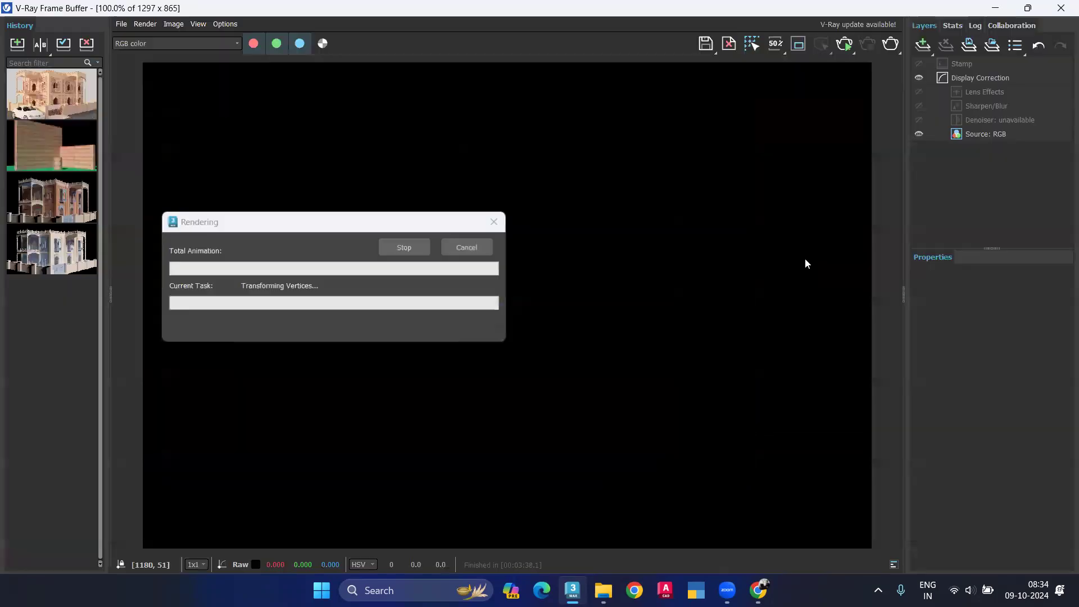
pyautogui.scroll(2, 503, 323)
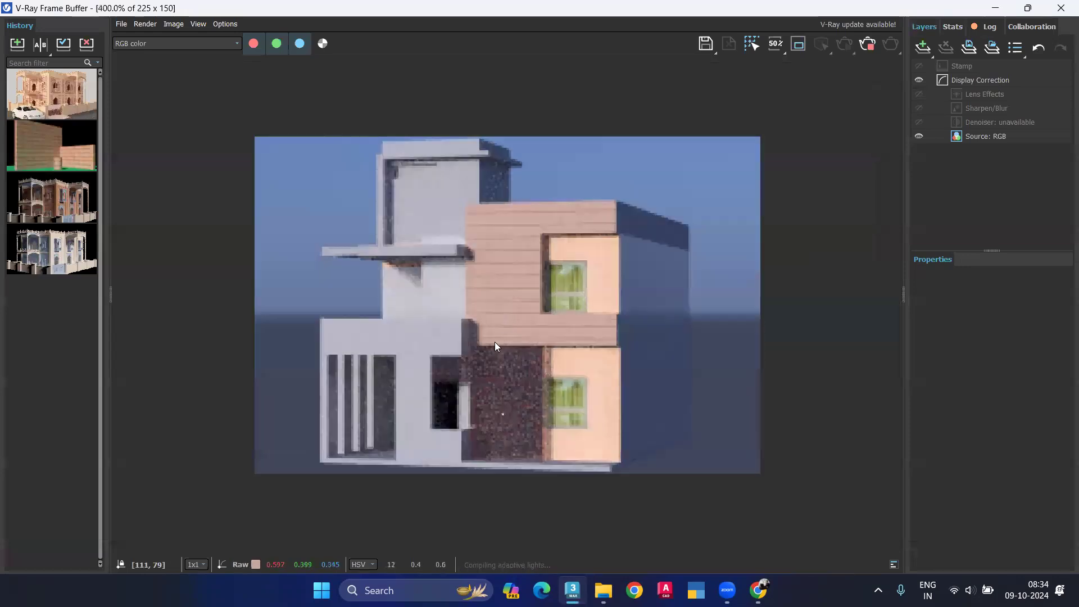
pyautogui.scroll(1, 477, 436)
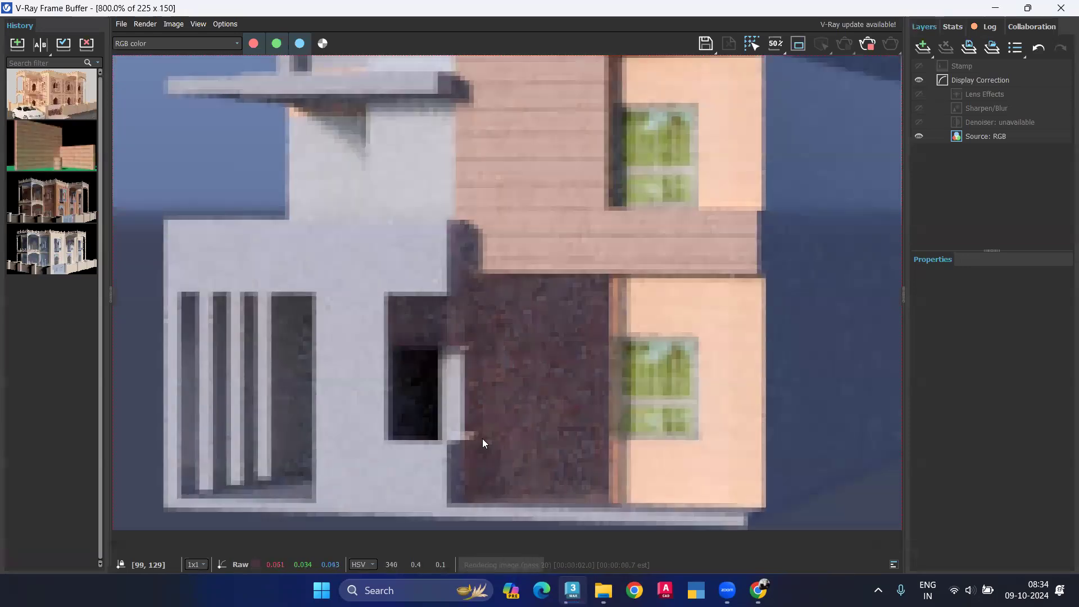
pyautogui.click(865, 46)
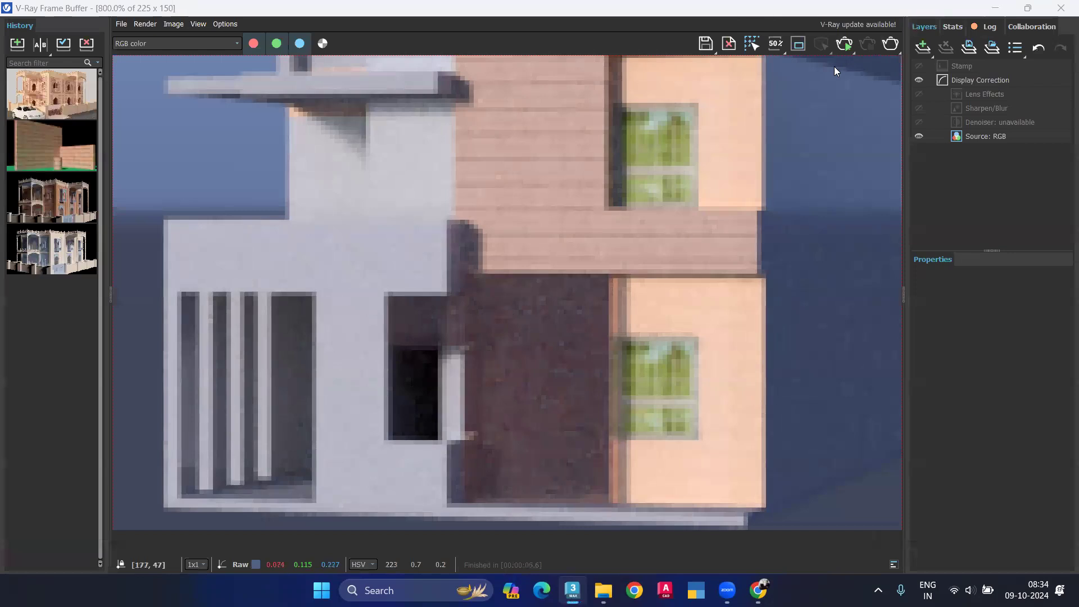
pyautogui.click(844, 47)
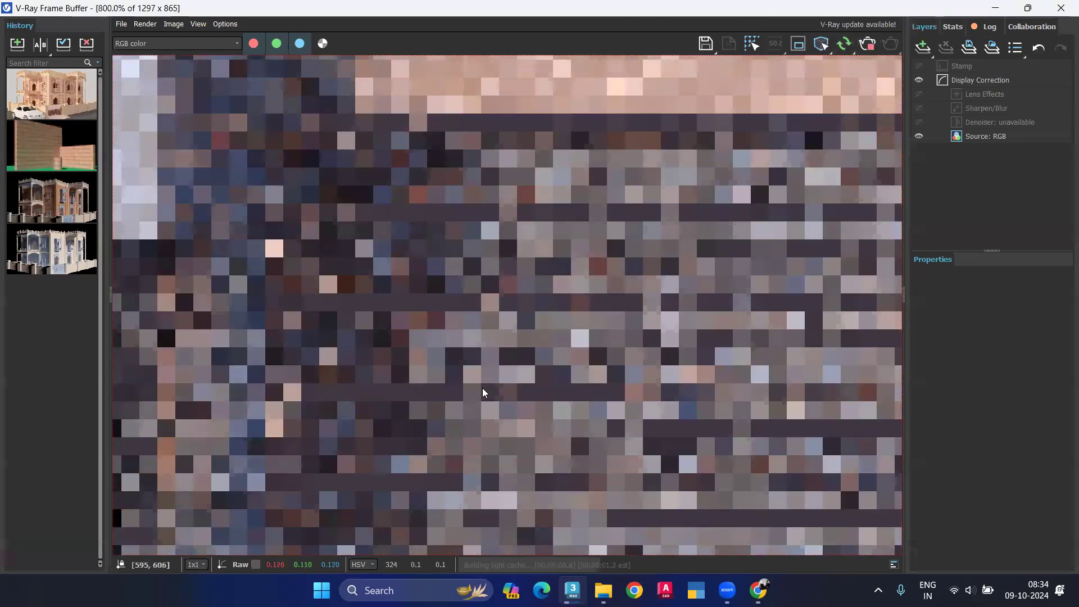
pyautogui.scroll(-1, 547, 372)
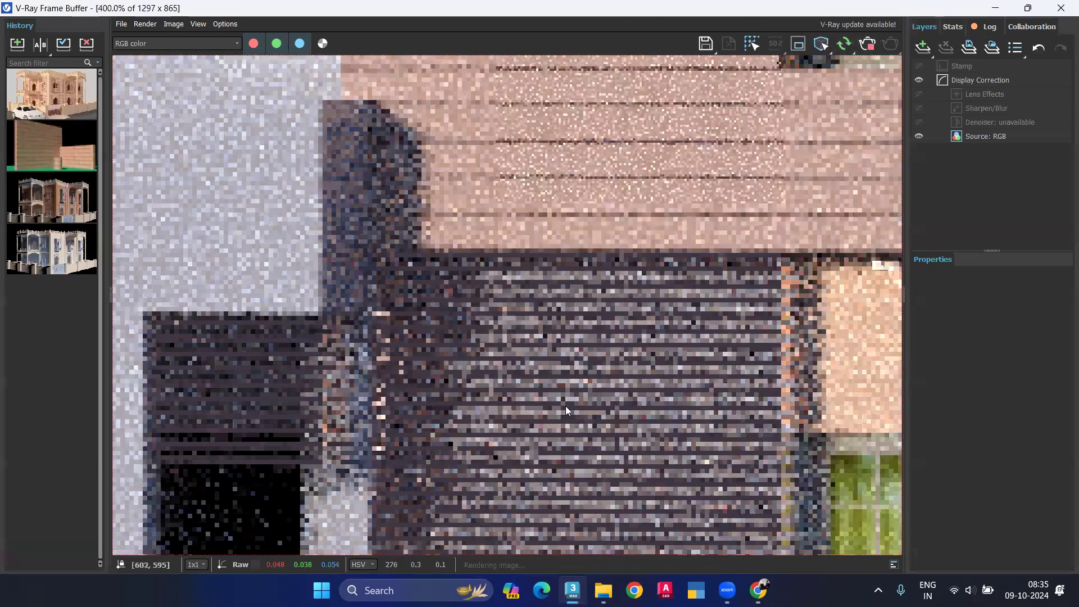
pyautogui.scroll(-1, 566, 406)
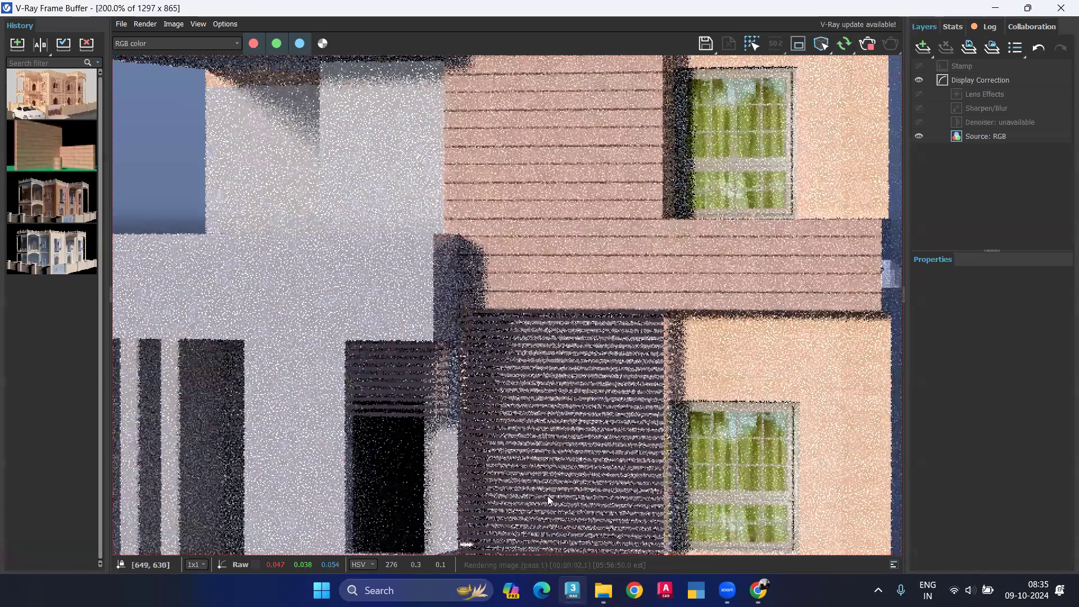
pyautogui.moveTo(547, 495); pyautogui.dragTo(489, 378, button='middle')
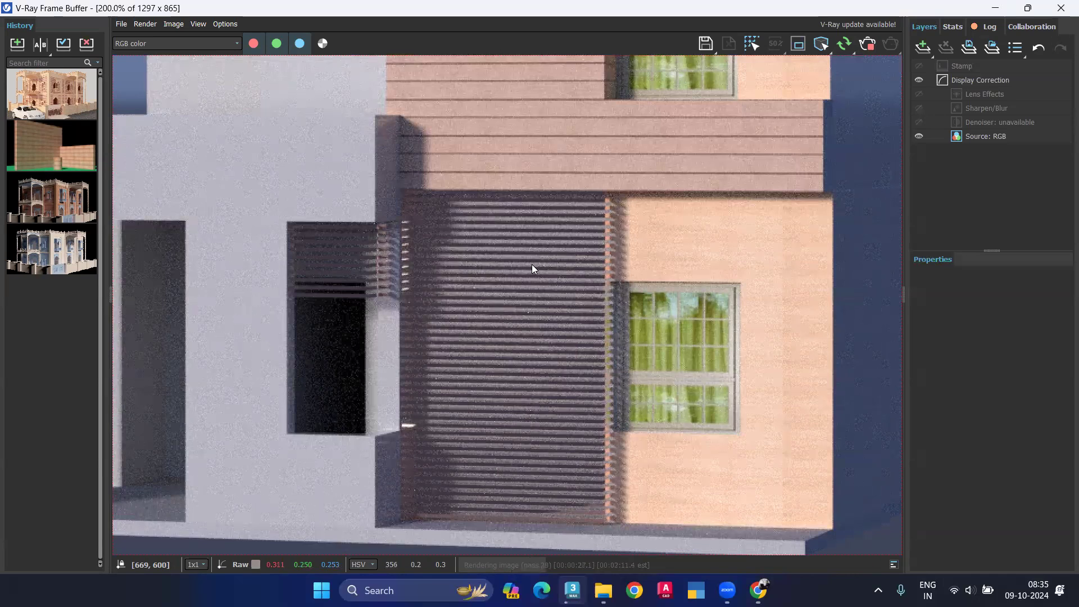
pyautogui.click(999, 9)
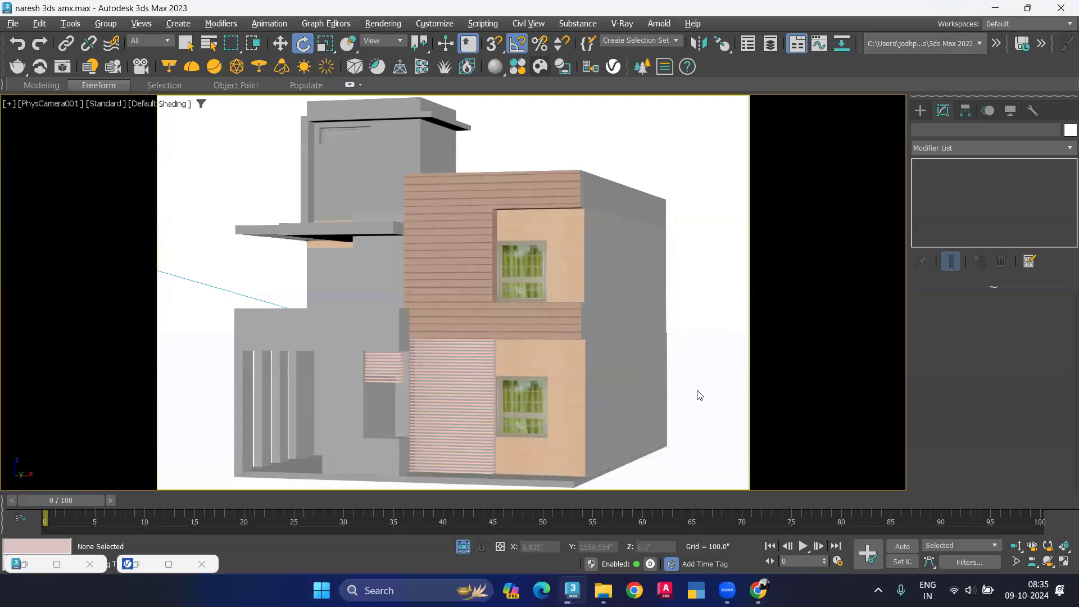
# Select Line060 and pick its upper and lower porch band polygons.
pyautogui.click(285, 329)
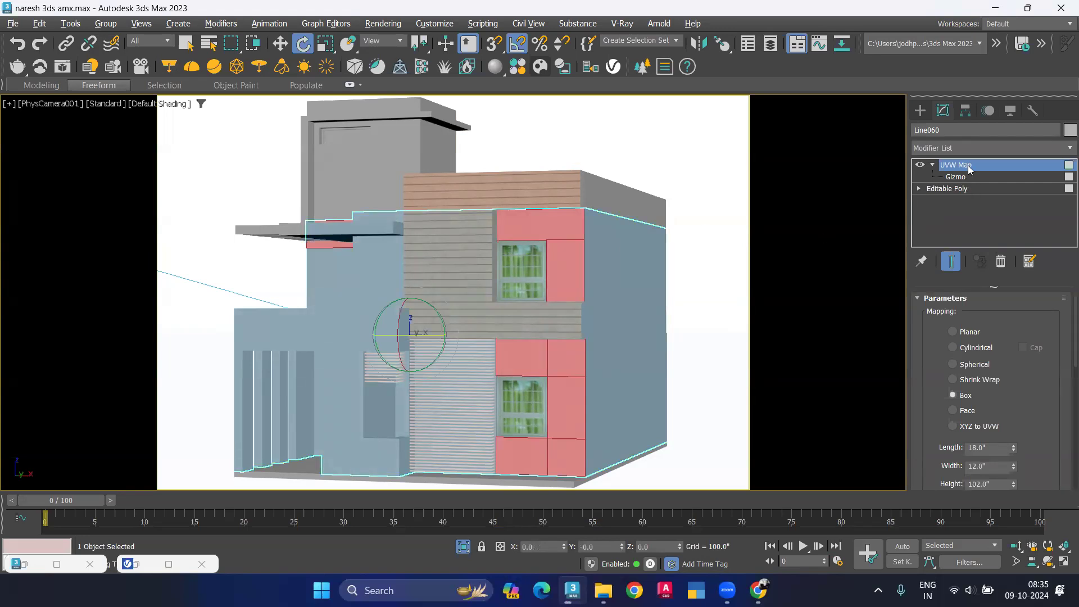
pyautogui.click(978, 189)
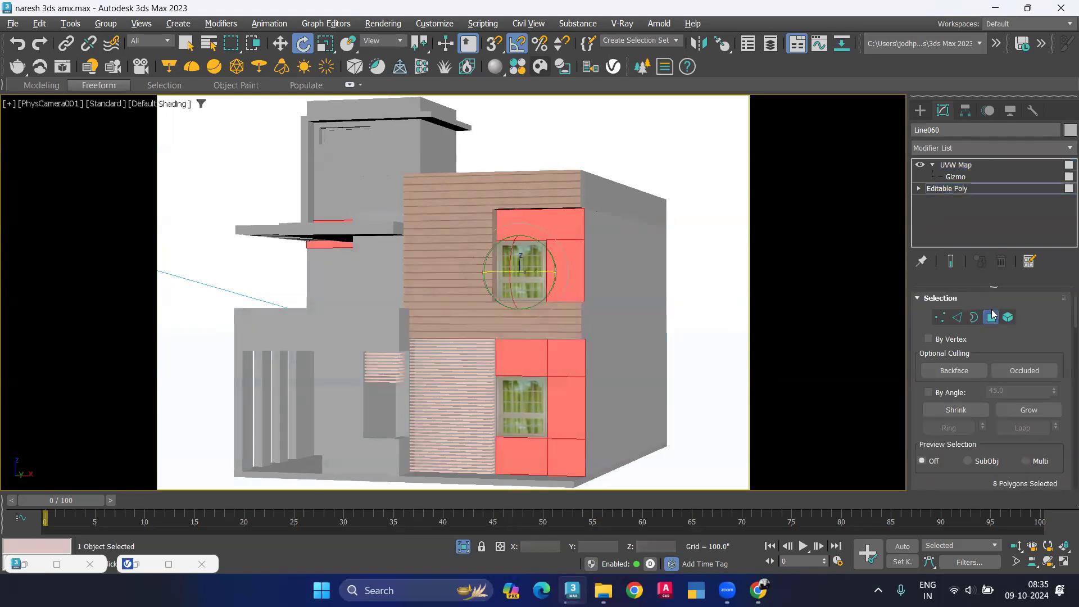
pyautogui.click(330, 336)
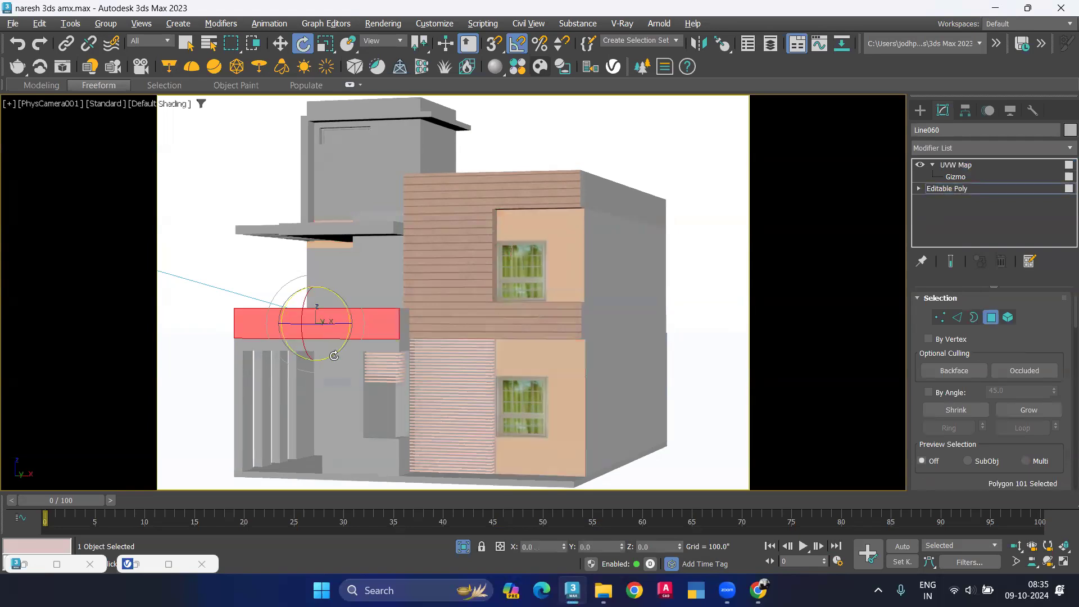
pyautogui.keyDown('ctrl'); pyautogui.click(376, 346); pyautogui.keyUp('ctrl')
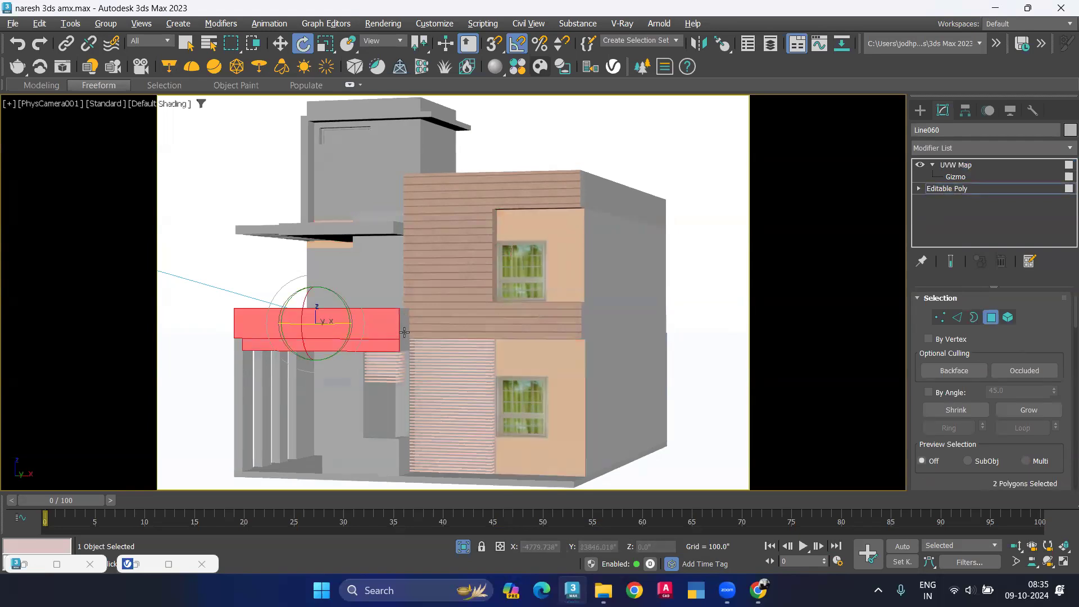
# Adjust the polygon selection in multi-view, then maximize the Perspective viewport again.
pyautogui.hotkey('alt', 'w')
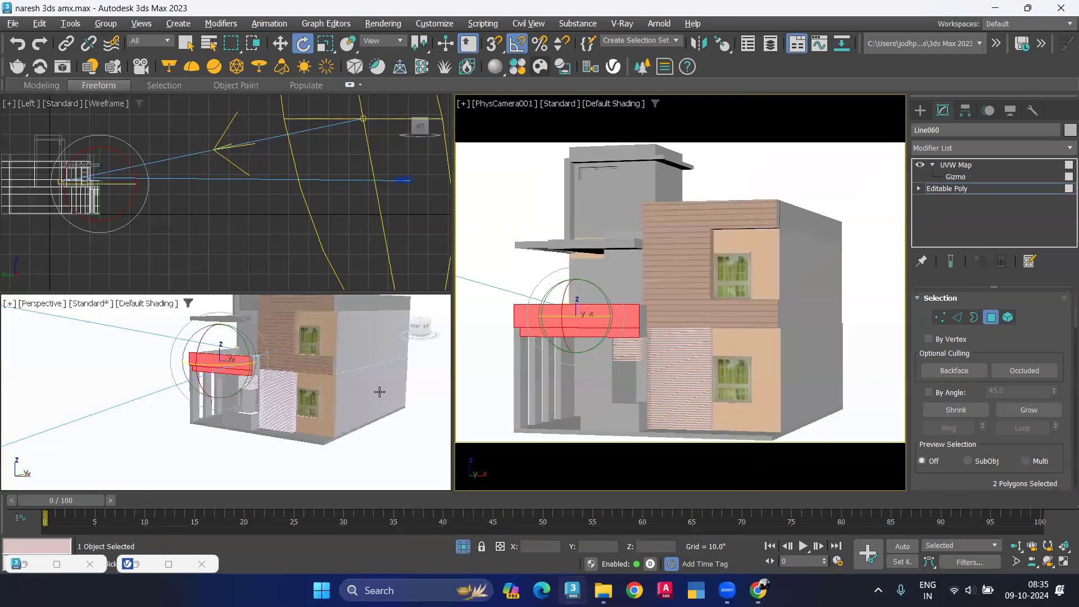
pyautogui.click(382, 393)
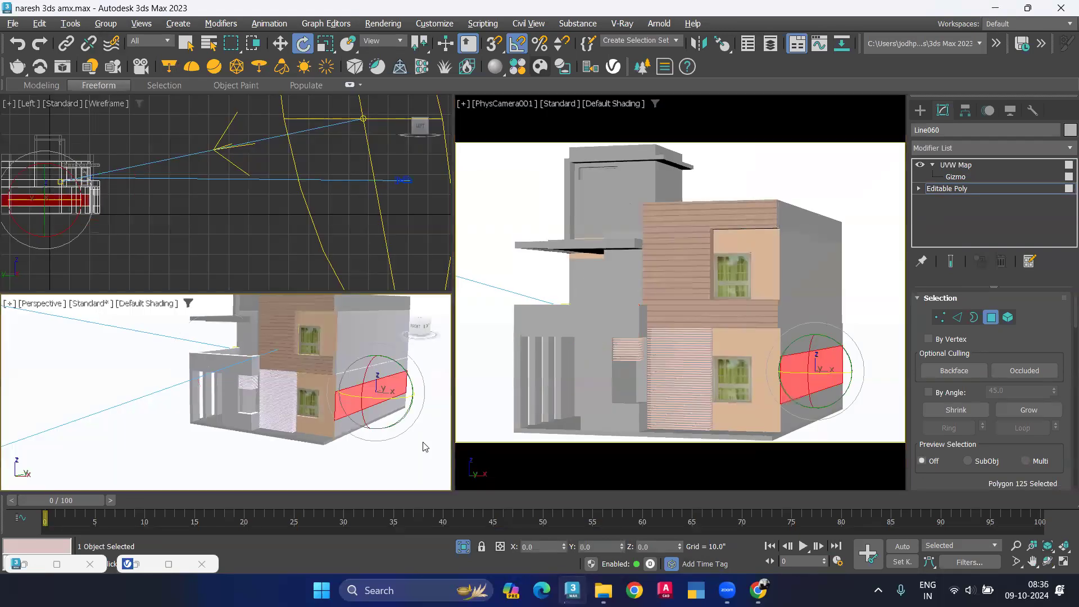
pyautogui.click(424, 447)
pyautogui.hotkey('alt', 'w')
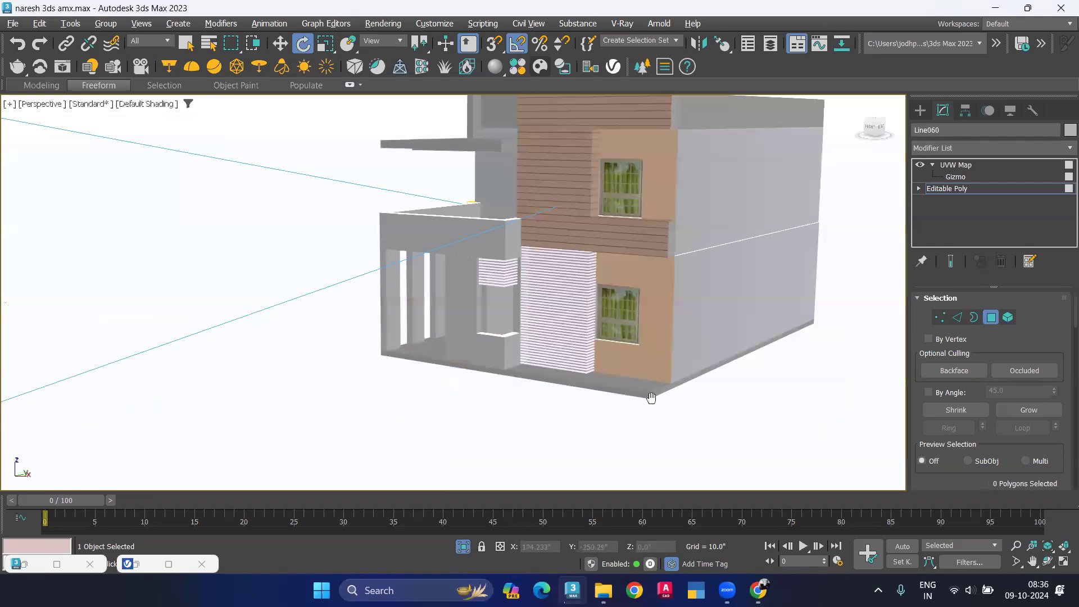
# Open and close Environment and Effects, then zoom in on the grey porch.
pyautogui.press('8')
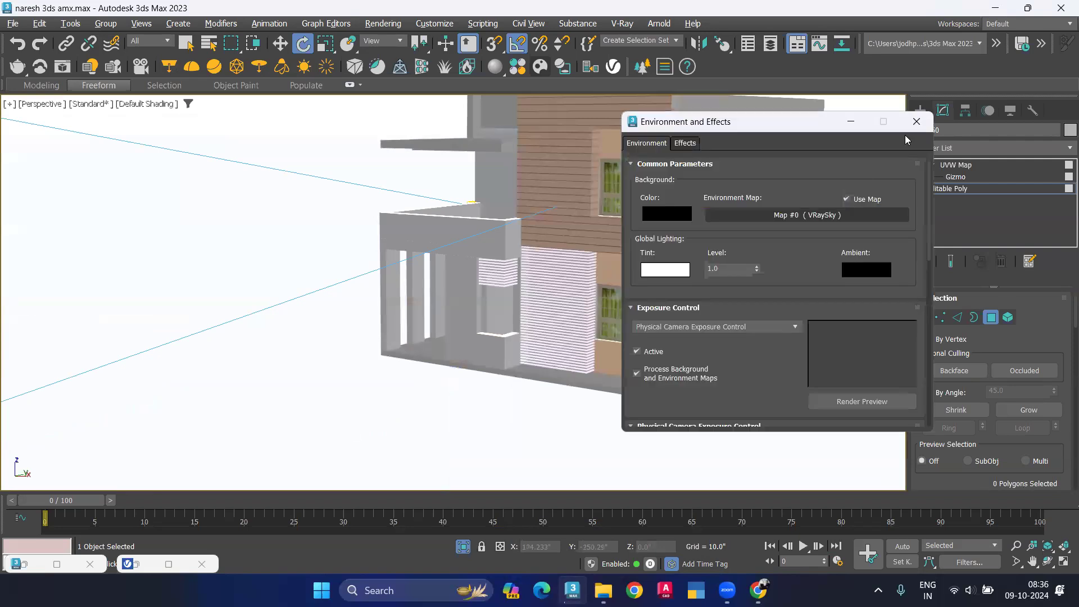
pyautogui.press('8')
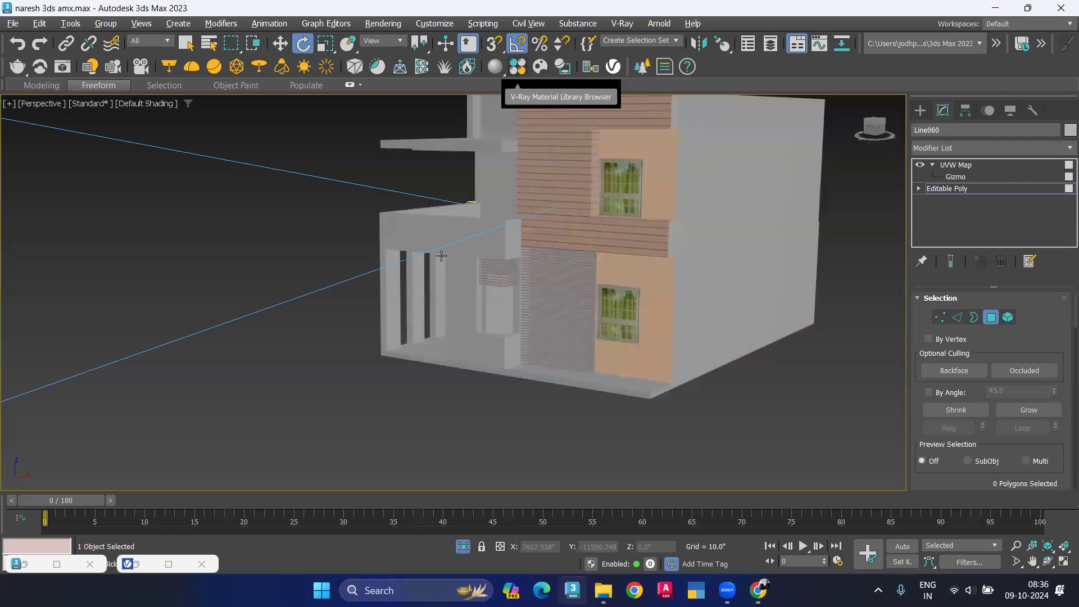
pyautogui.scroll(5, 453, 225)
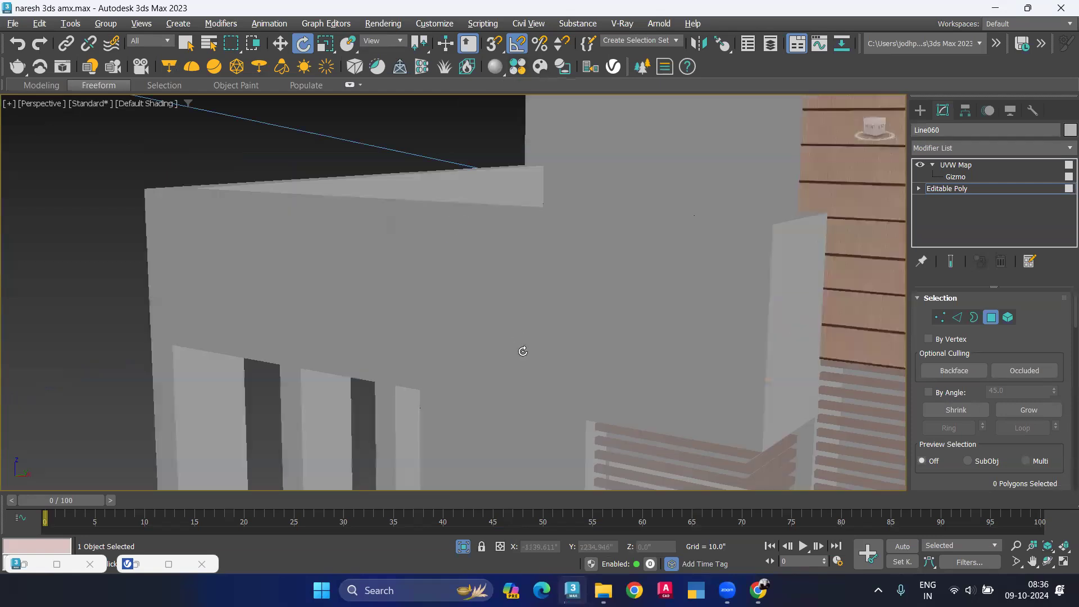
# Select the porch band's front, lower and side faces plus the wall face below it.
pyautogui.click(524, 351)
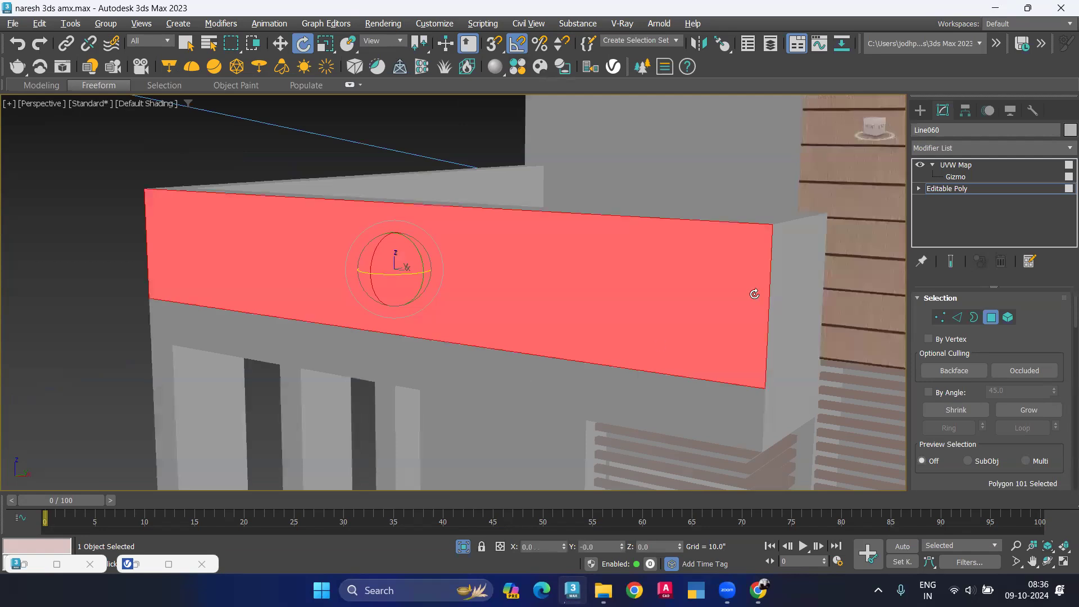
pyautogui.keyDown('ctrl'); pyautogui.click(747, 416); pyautogui.keyUp('ctrl')
pyautogui.keyDown('ctrl'); pyautogui.click(794, 402); pyautogui.keyUp('ctrl')
pyautogui.moveTo(785, 279); pyautogui.dragTo(651, 337, button='middle')
pyautogui.keyDown('ctrl'); pyautogui.click(662, 326); pyautogui.keyUp('ctrl')
pyautogui.keyDown('alt'); pyautogui.moveTo(472, 258); pyautogui.dragTo(391, 240, button='middle'); pyautogui.keyUp('alt')
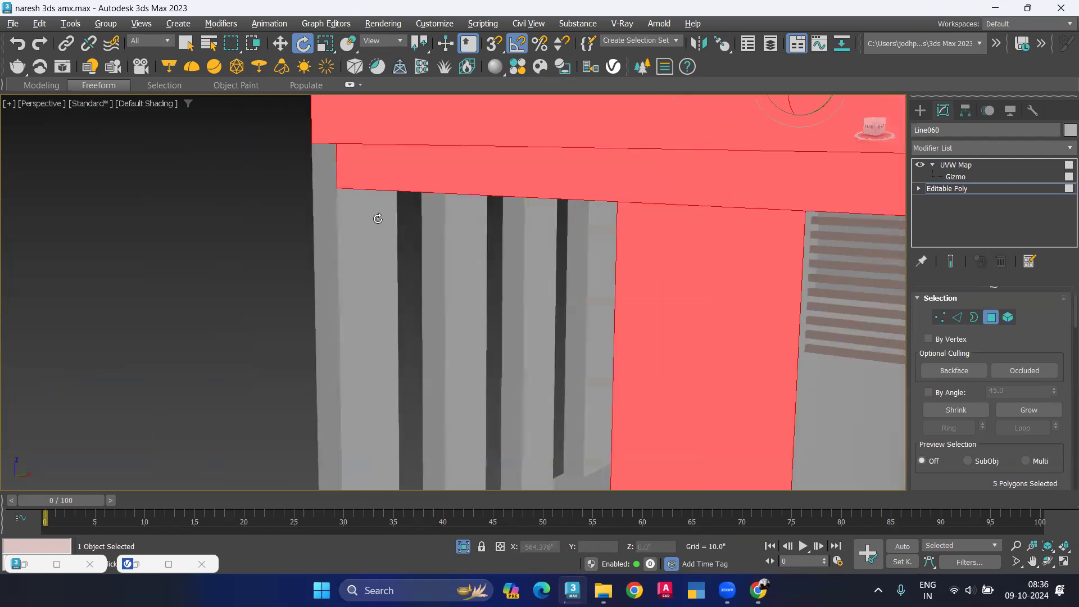
pyautogui.scroll(-3, 377, 219)
# Add the box faces beside the porch opening, the narrow side face and the face behind the slats.
pyautogui.keyDown('alt'); pyautogui.moveTo(404, 188); pyautogui.dragTo(525, 282, button='middle'); pyautogui.keyUp('alt')
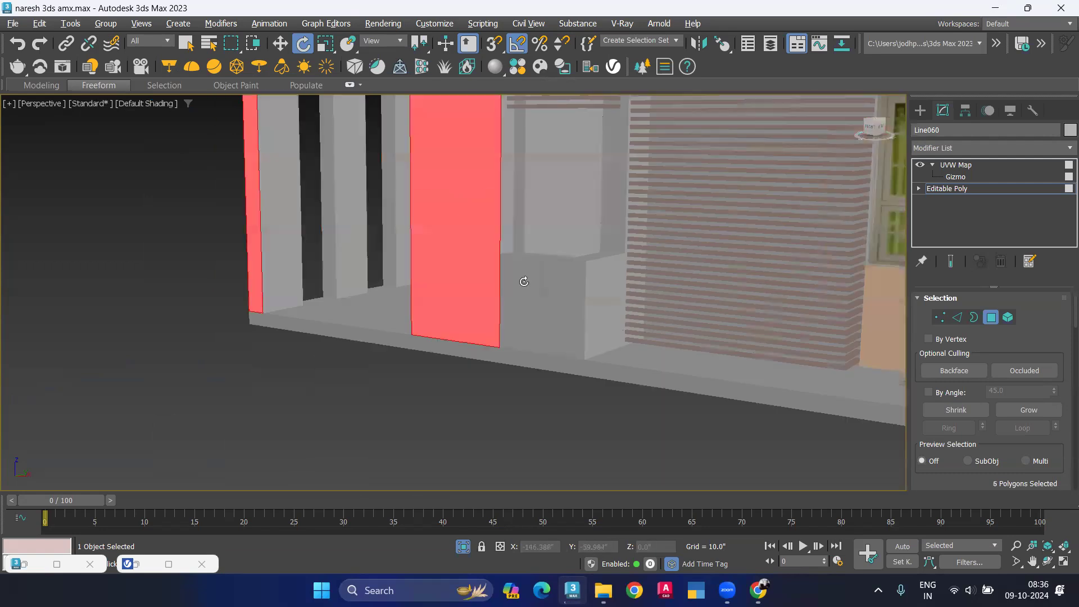
pyautogui.keyDown('ctrl'); pyautogui.click(618, 308); pyautogui.keyUp('ctrl')
pyautogui.keyDown('alt'); pyautogui.moveTo(604, 358); pyautogui.dragTo(595, 312, button='middle'); pyautogui.keyUp('alt')
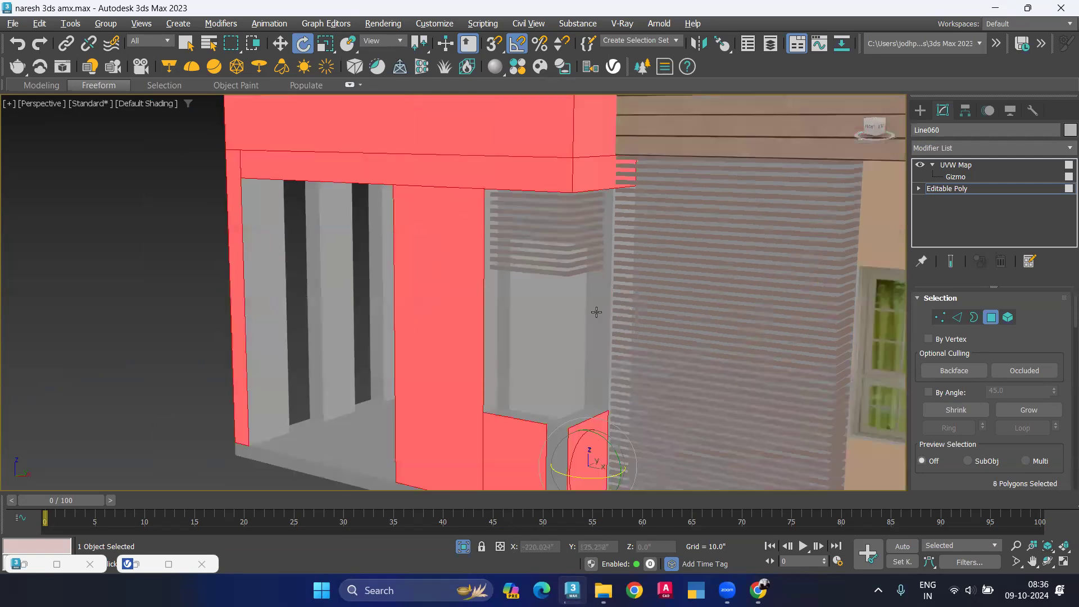
pyautogui.keyDown('ctrl'); pyautogui.click(604, 357); pyautogui.keyUp('ctrl')
pyautogui.scroll(3, 625, 289)
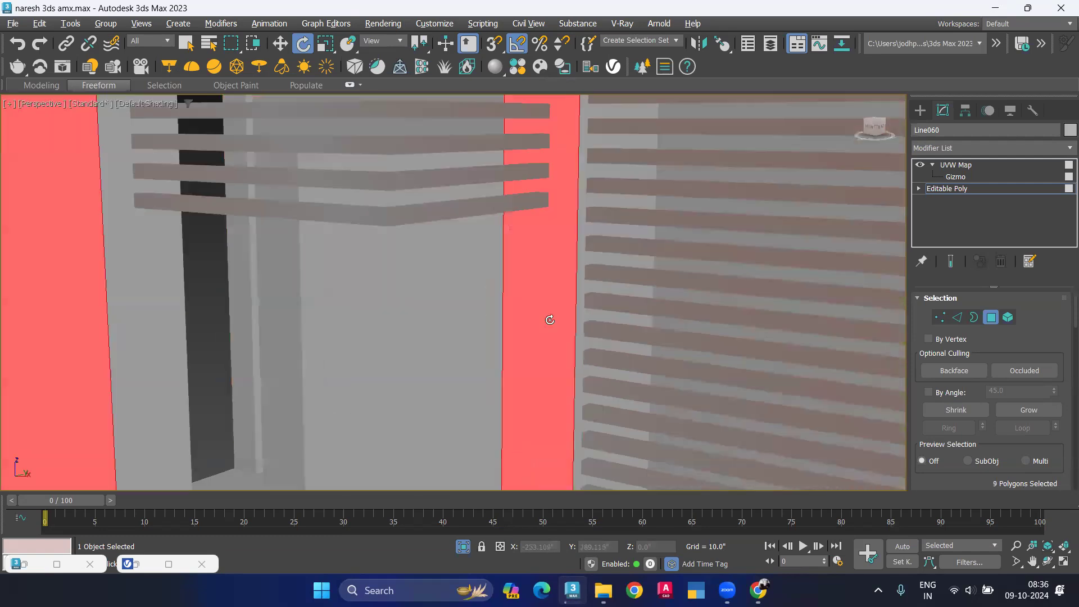
pyautogui.scroll(3, 549, 321)
pyautogui.keyDown('ctrl'); pyautogui.click(508, 303); pyautogui.keyUp('ctrl')
pyautogui.scroll(-5, 482, 340)
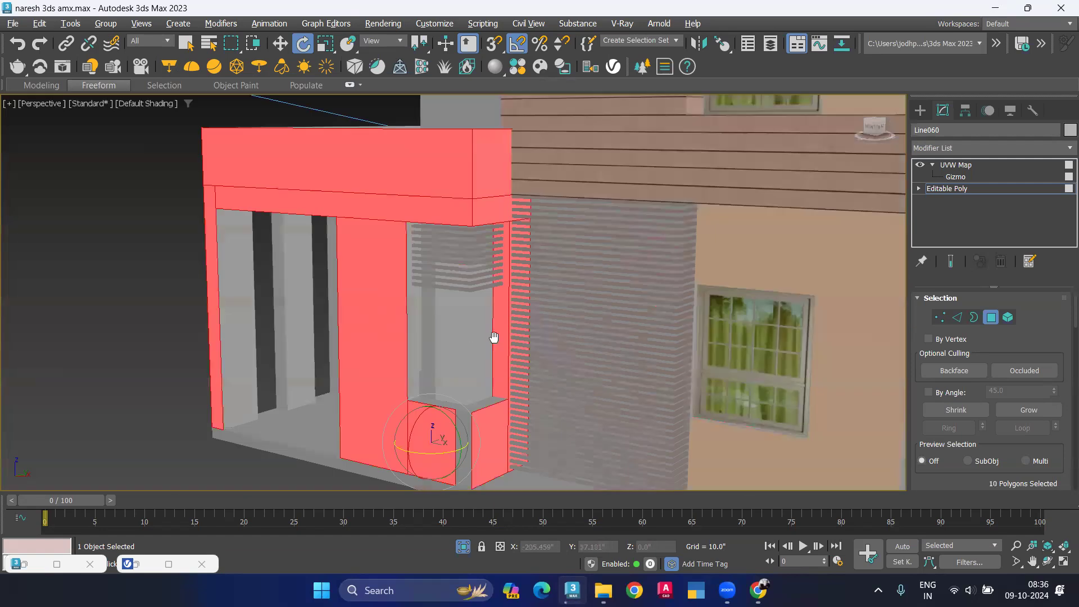
pyautogui.moveTo(494, 337); pyautogui.dragTo(502, 341, button='middle')
# Add the grey box's front and top faces to the polygon selection.
pyautogui.rightClick(472, 378)
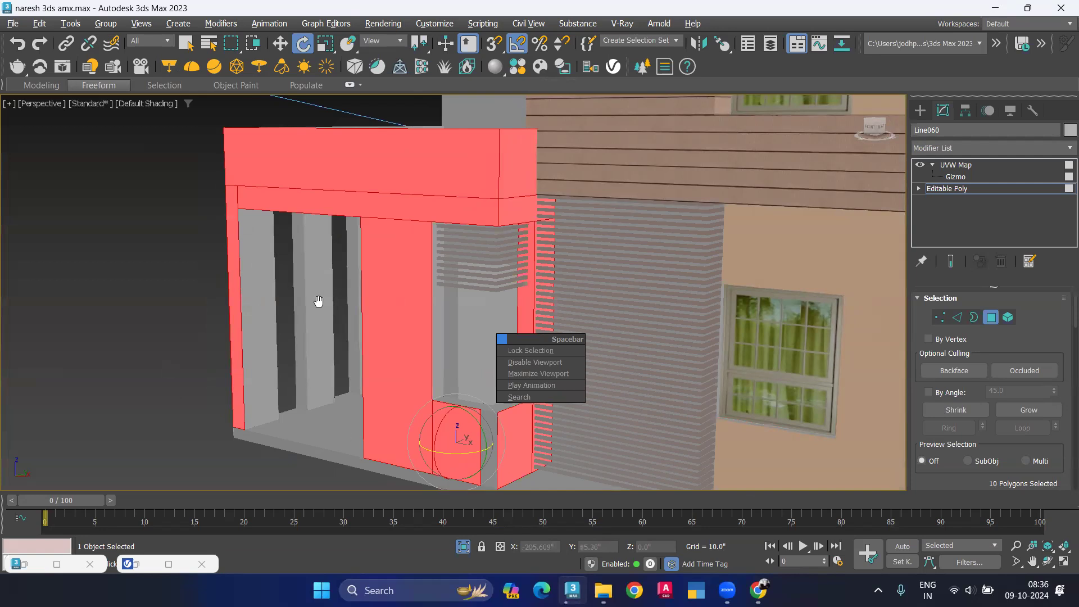
pyautogui.scroll(2, 318, 301)
pyautogui.scroll(2, 349, 321)
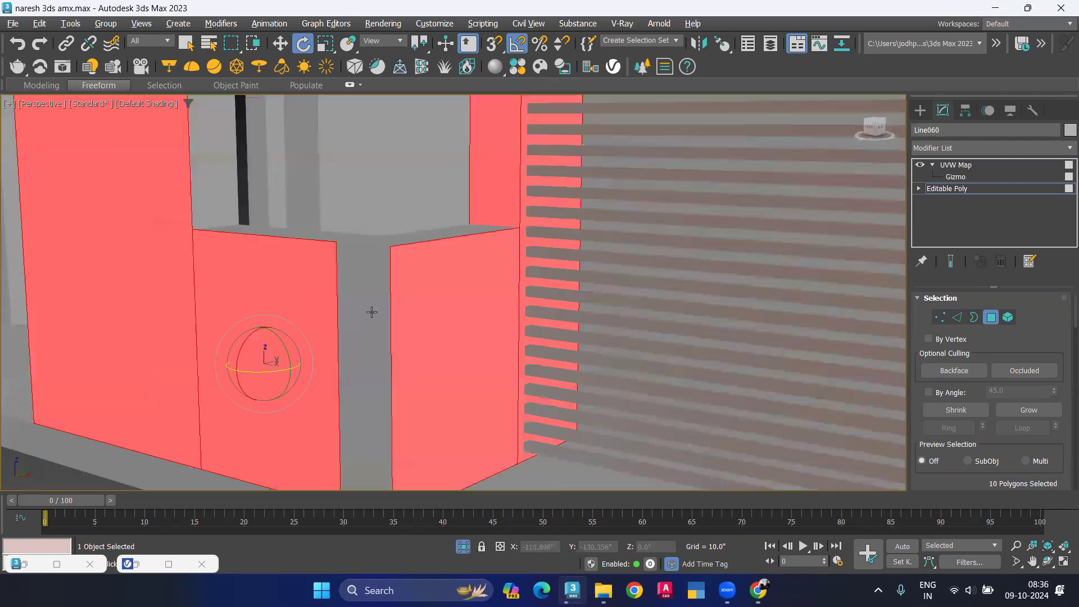
pyautogui.scroll(2, 373, 309)
pyautogui.press('w')
pyautogui.keyDown('ctrl'); pyautogui.click(349, 309); pyautogui.keyUp('ctrl')
pyautogui.scroll(-2, 337, 315)
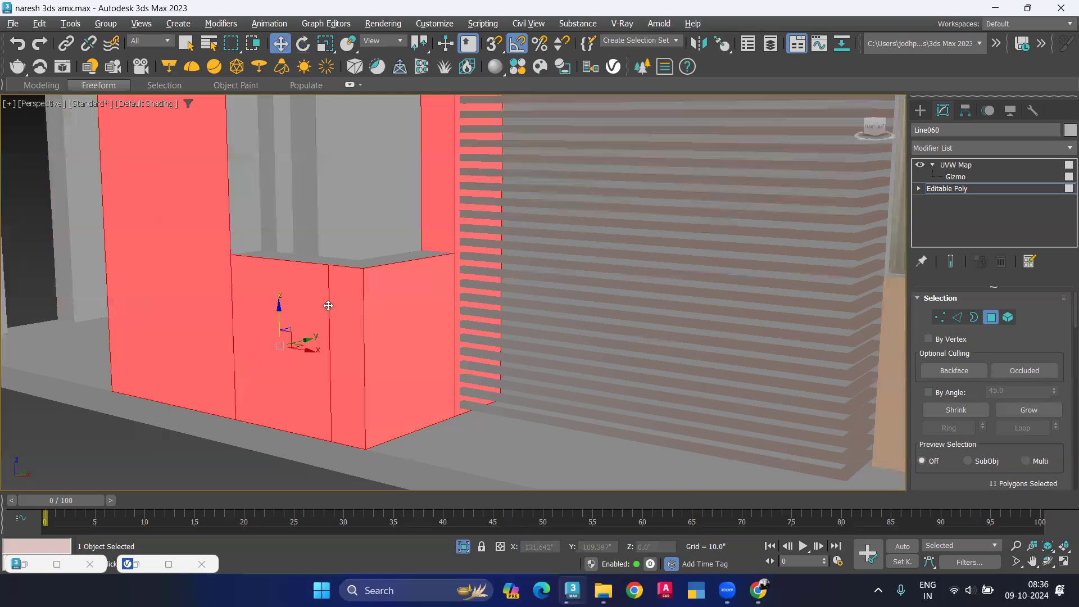
pyautogui.scroll(2, 318, 303)
pyautogui.scroll(2, 356, 245)
pyautogui.keyDown('ctrl'); pyautogui.click(303, 241); pyautogui.keyUp('ctrl')
# Reframe around the red box and column and add more column faces.
pyautogui.moveTo(118, 286)
pyautogui.mouseDown(button='middle')
pyautogui.moveTo(402, 328)
pyautogui.moveTo(219, 332)
pyautogui.mouseUp(button='middle')
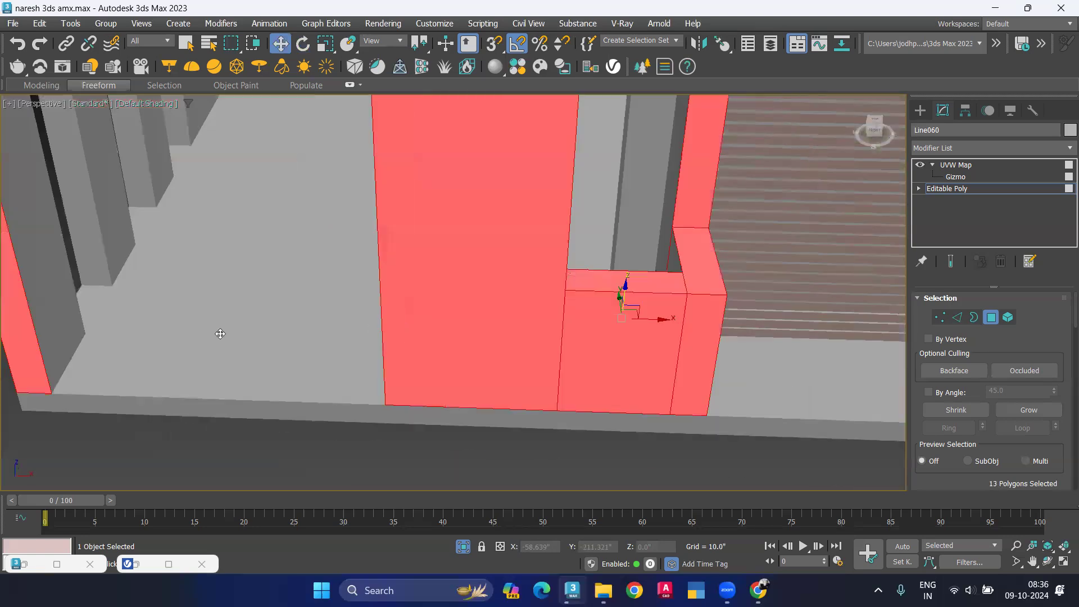
pyautogui.scroll(2, 159, 272)
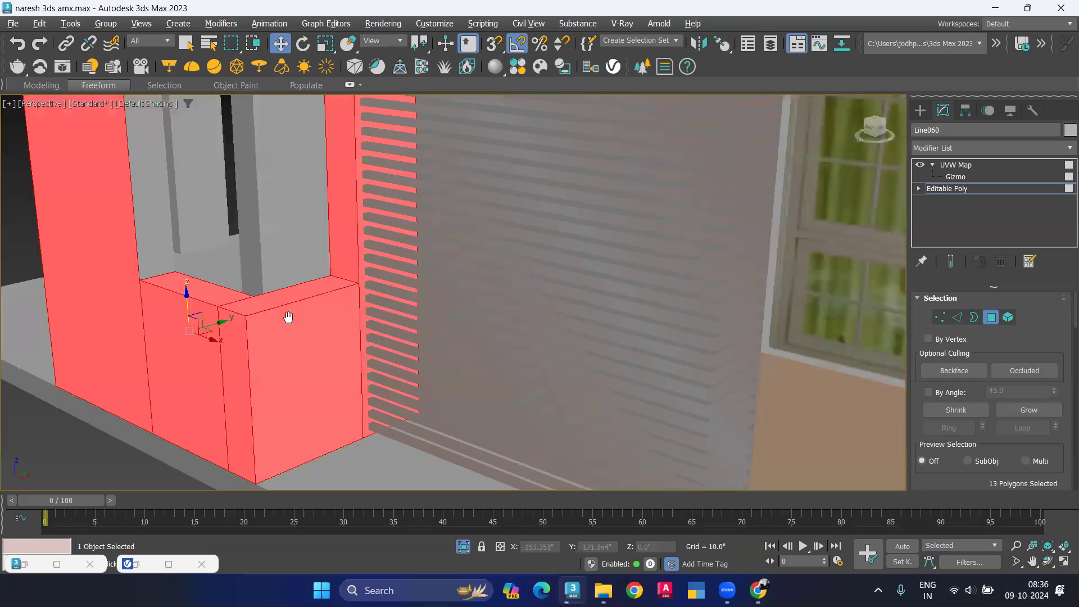
pyautogui.moveTo(285, 313); pyautogui.dragTo(356, 329, button='middle')
pyautogui.hotkey('alt', 'space')
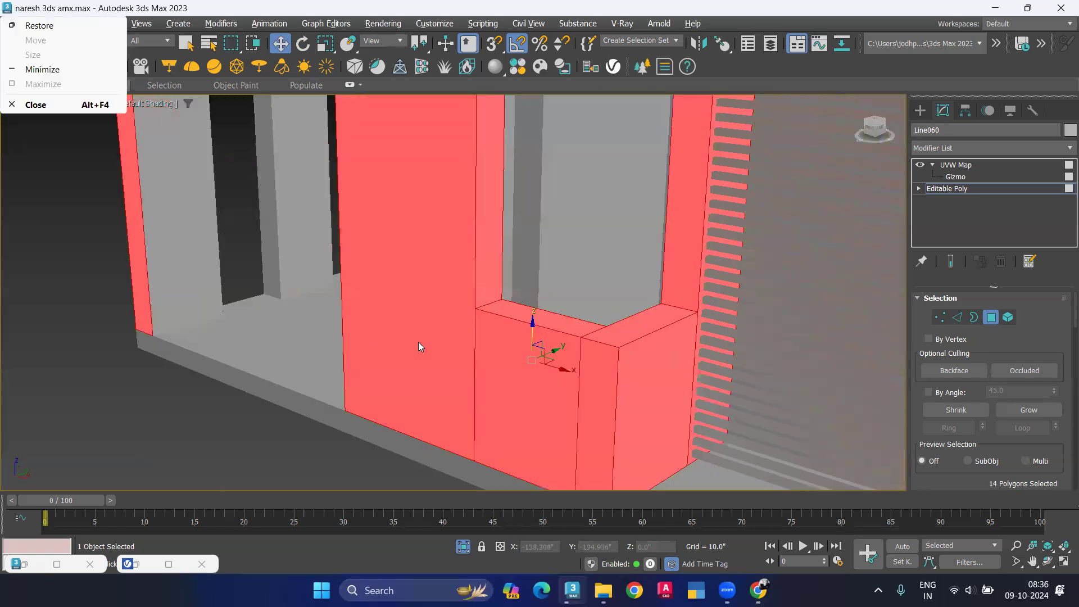
pyautogui.keyDown('alt'); pyautogui.moveTo(389, 299); pyautogui.dragTo(454, 300, button='middle'); pyautogui.keyUp('alt')
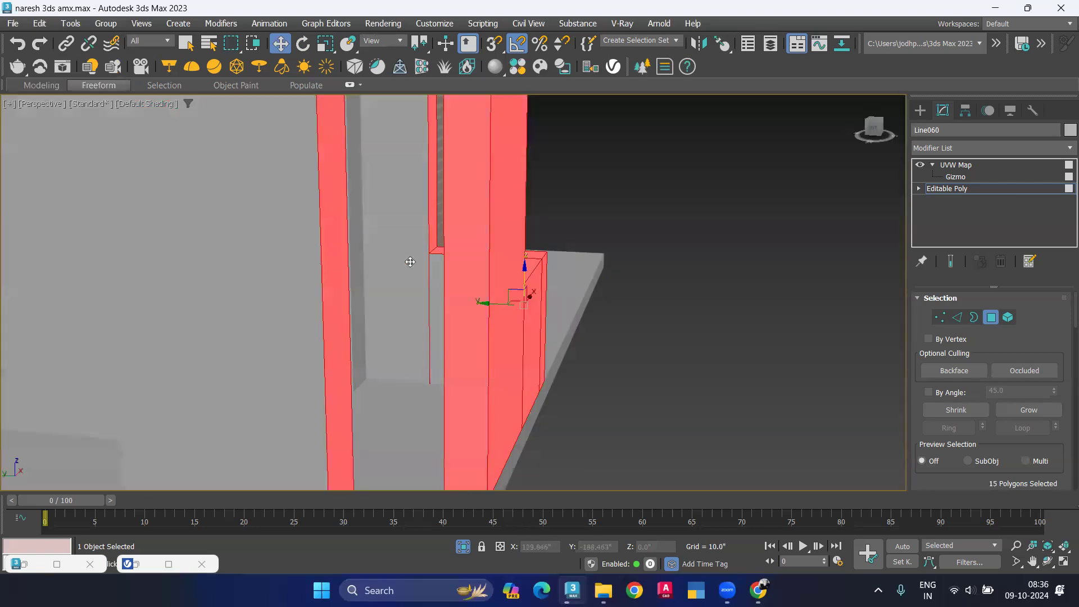
pyautogui.keyDown('alt'); pyautogui.moveTo(417, 313); pyautogui.dragTo(294, 301, button='middle'); pyautogui.keyUp('alt')
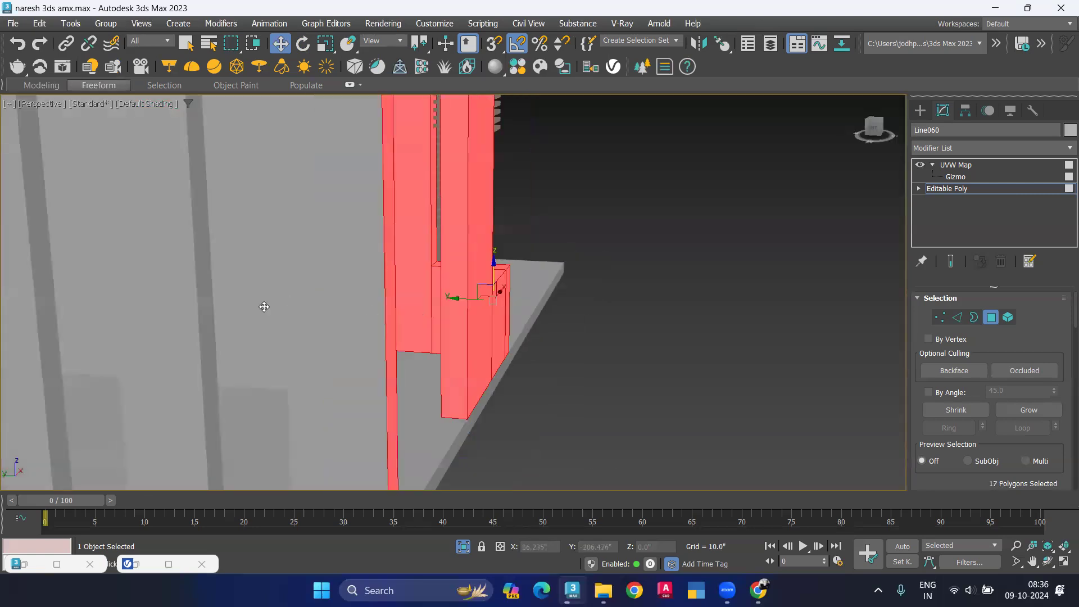
pyautogui.hotkey('shift', 'z')
pyautogui.hotkey('shift', 'z')
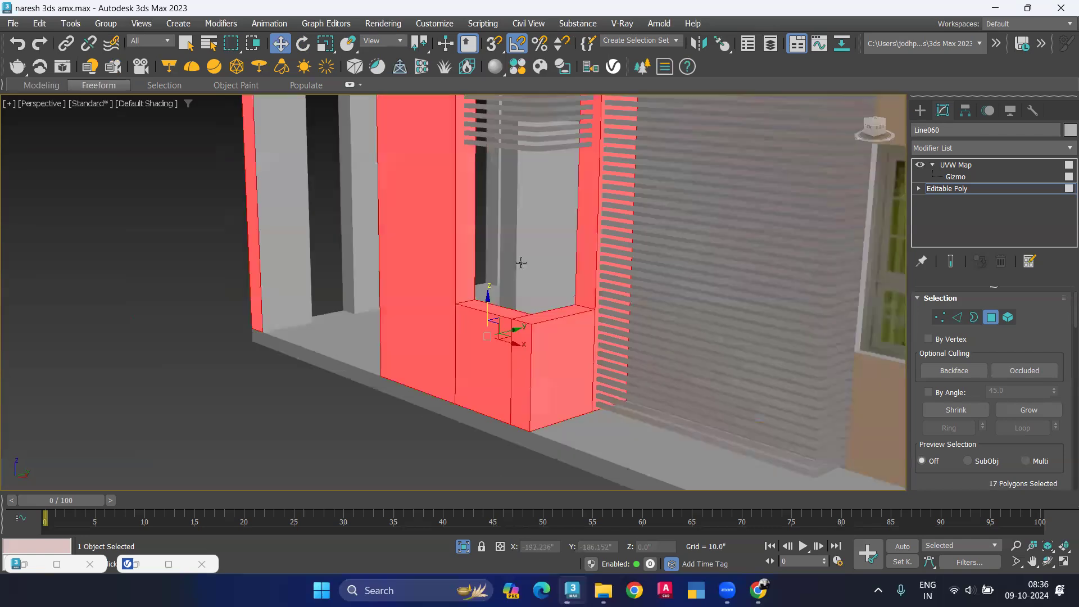
pyautogui.hotkey('shift', 'z')
pyautogui.keyDown('ctrl'); pyautogui.click(524, 247); pyautogui.keyUp('ctrl')
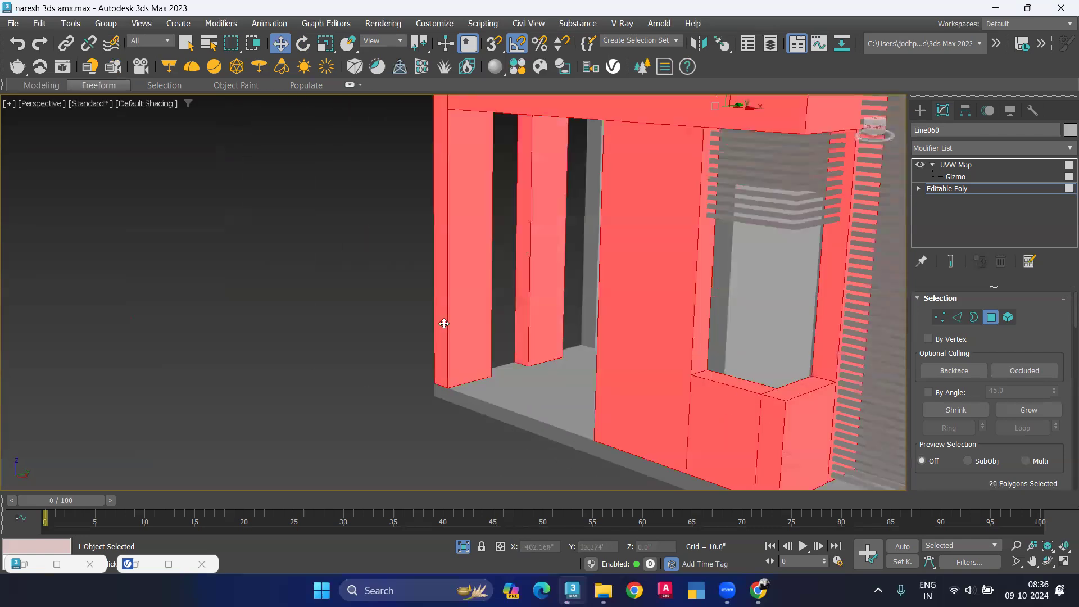
# Add the column side faces, the left column and beam faces, and the grey column face.
pyautogui.hotkey('shift', 'z')
pyautogui.hotkey('shift', 'z')
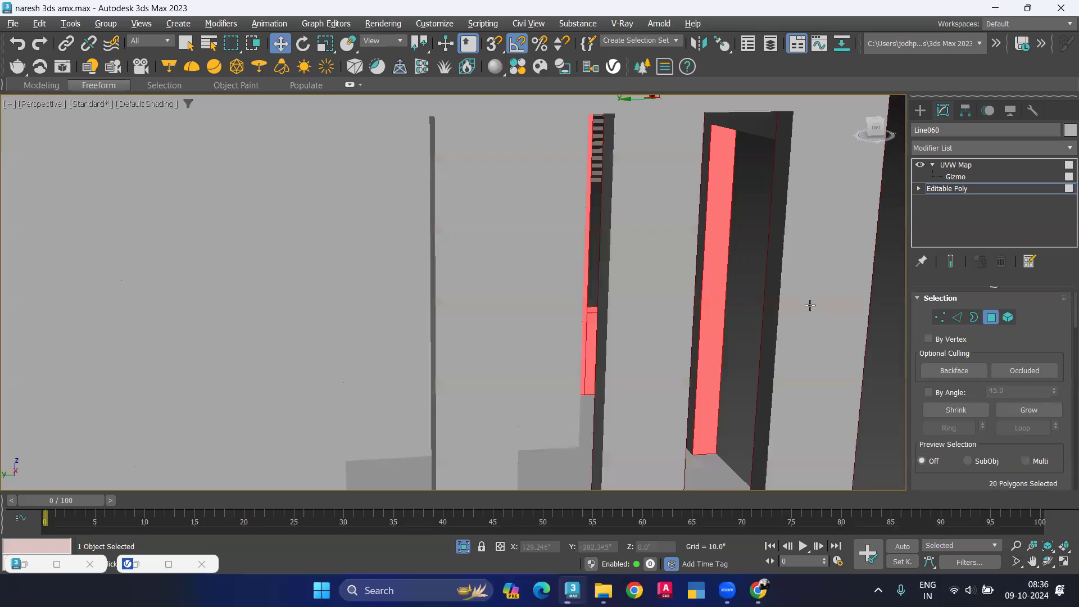
pyautogui.hotkey('shift', 'z')
pyautogui.keyDown('ctrl'); pyautogui.click(819, 348); pyautogui.keyUp('ctrl')
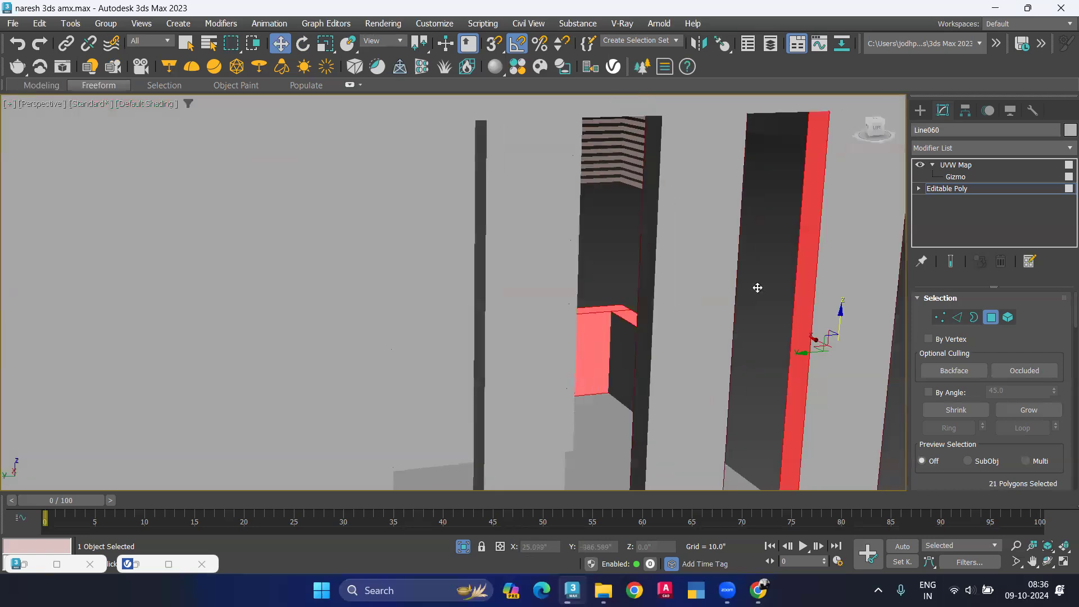
pyautogui.hotkey('shift', 'z')
pyautogui.hotkey('shift', 'z')
pyautogui.keyDown('ctrl'); pyautogui.click(668, 294); pyautogui.keyUp('ctrl')
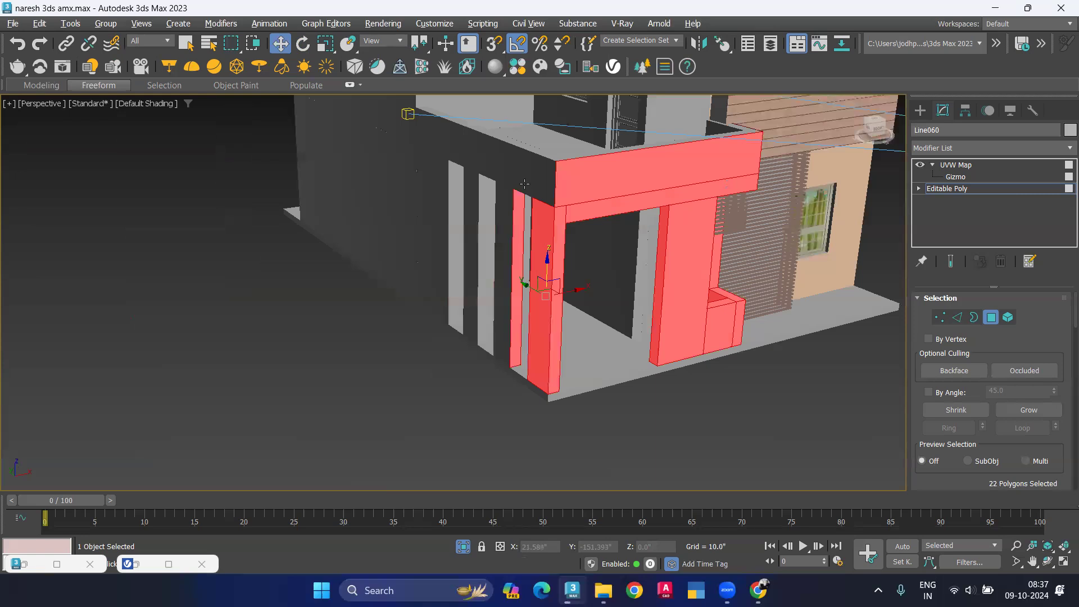
pyautogui.keyDown('ctrl'); pyautogui.click(498, 219); pyautogui.keyUp('ctrl')
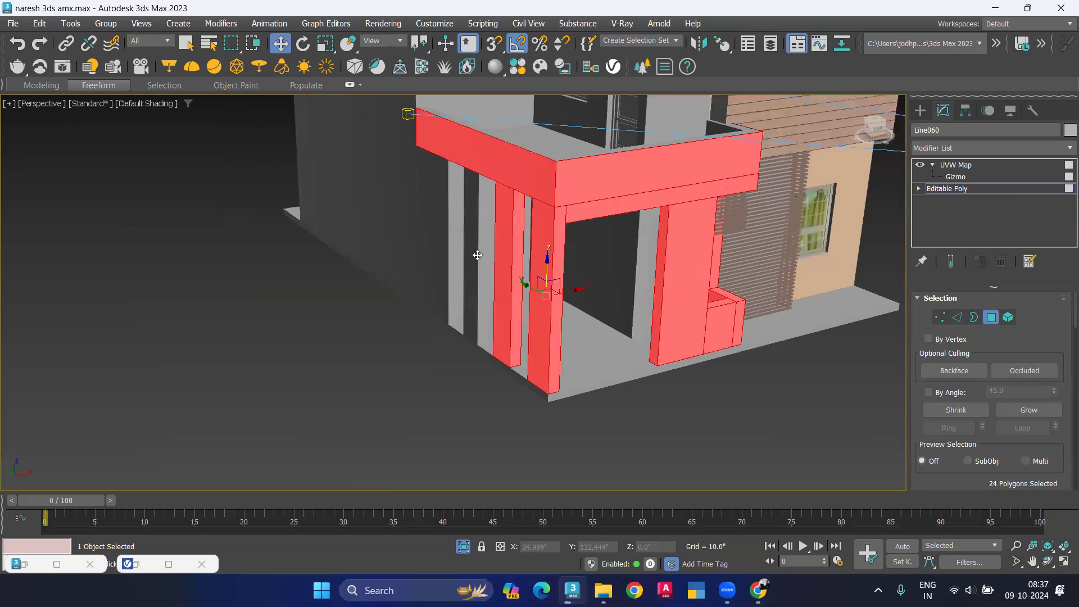
pyautogui.keyDown('ctrl'); pyautogui.click(477, 255); pyautogui.keyUp('ctrl')
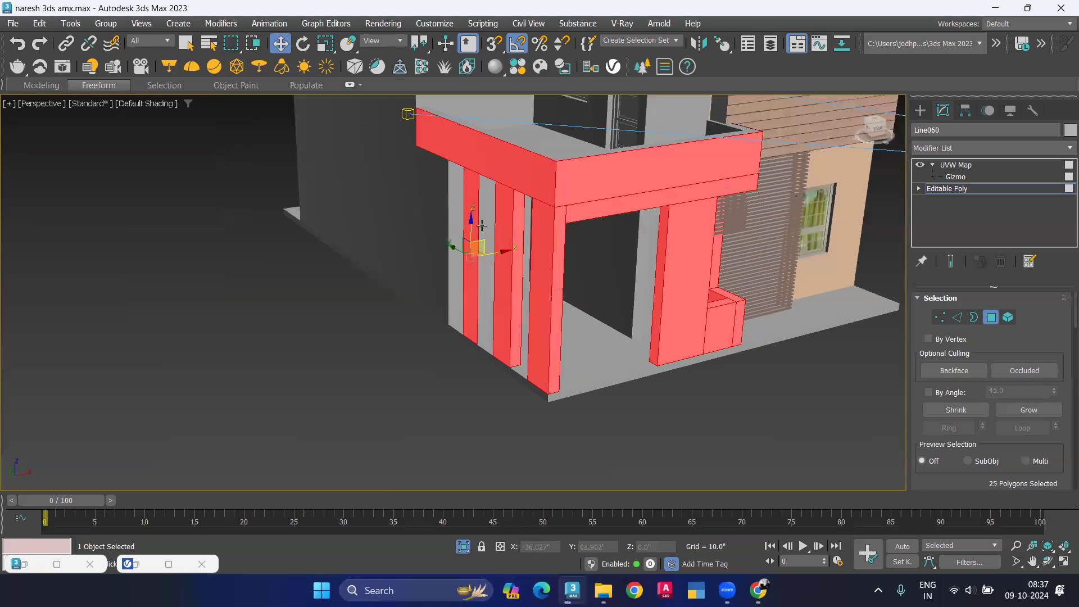
pyautogui.keyDown('ctrl'); pyautogui.click(474, 252); pyautogui.keyUp('ctrl')
# Add the wall faces and the grey strips above and below the middle panel.
pyautogui.hotkey('shift', 'z')
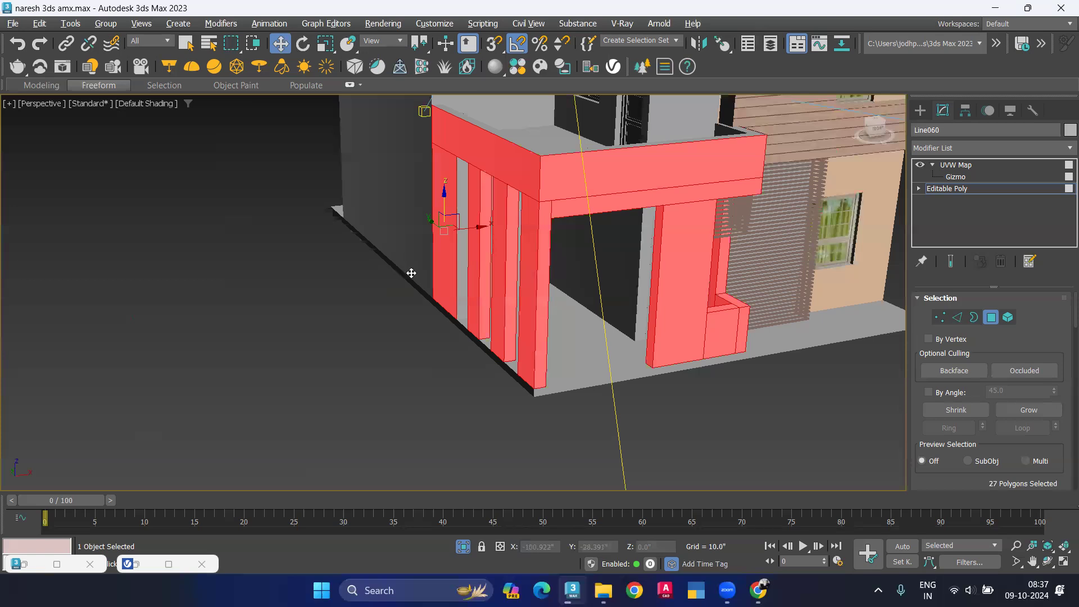
pyautogui.hotkey('shift', 'z')
pyautogui.hotkey('shift', 'z')
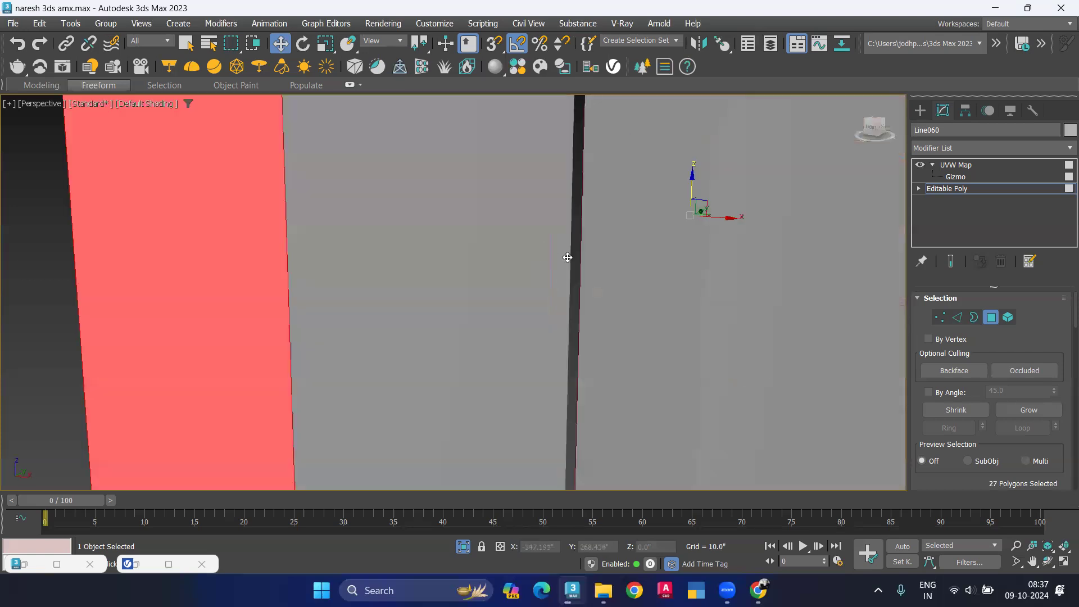
pyautogui.keyDown('ctrl'); pyautogui.click(567, 257); pyautogui.keyUp('ctrl')
pyautogui.hotkey('shift', 'z')
pyautogui.hotkey('shift', 'z')
pyautogui.keyDown('ctrl'); pyautogui.click(572, 263); pyautogui.keyUp('ctrl')
pyautogui.keyDown('ctrl'); pyautogui.click(572, 264); pyautogui.keyUp('ctrl')
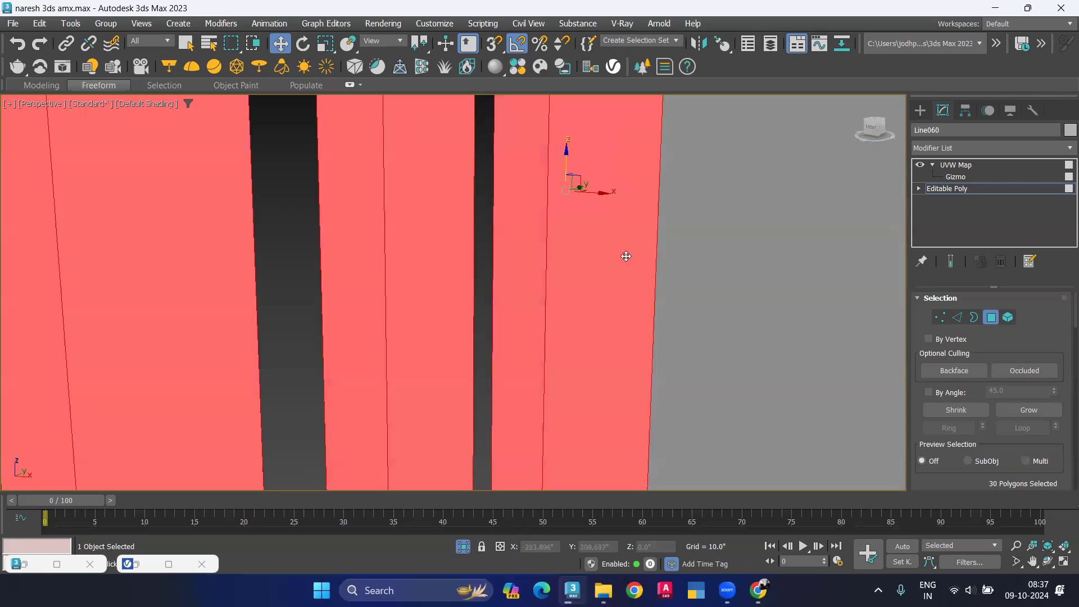
pyautogui.hotkey('shift', 'z')
pyautogui.hotkey('shift', 'z')
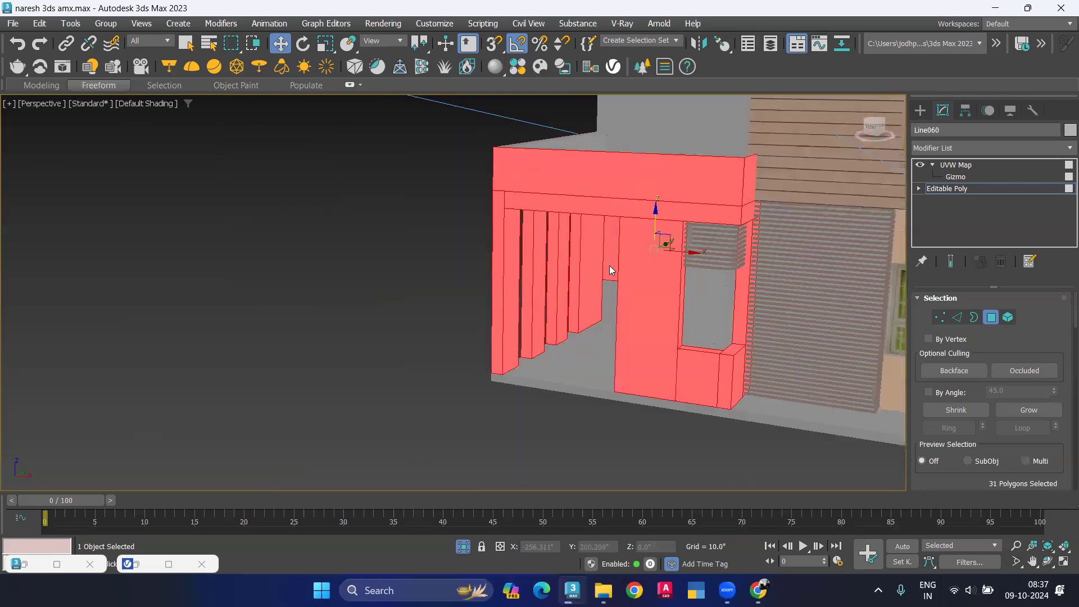
pyautogui.keyDown('ctrl'); pyautogui.click(609, 265); pyautogui.keyUp('ctrl')
pyautogui.press('space')
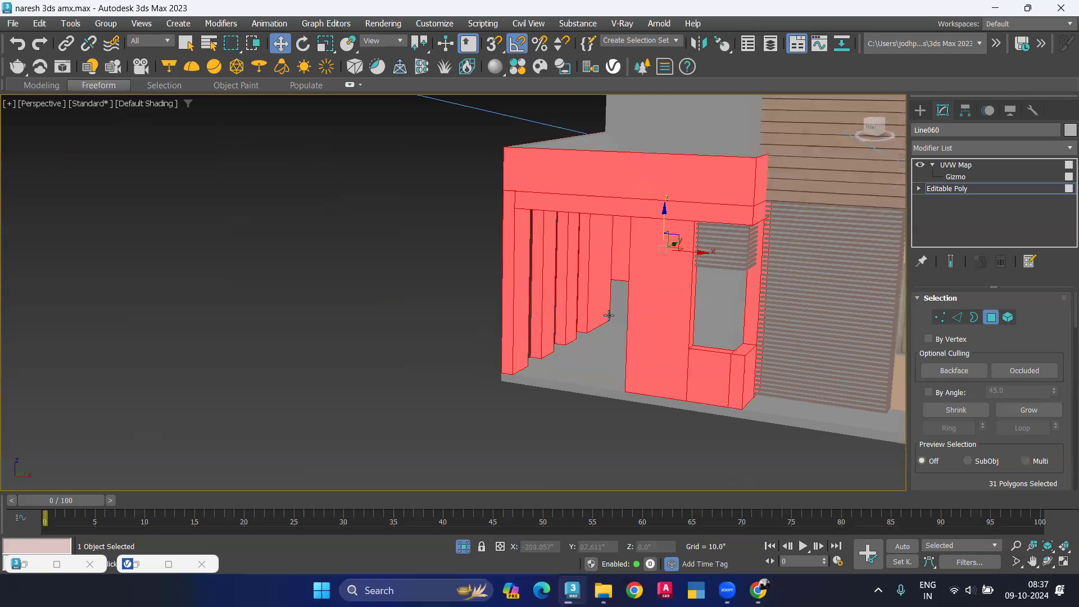
pyautogui.hotkey('shift', 'z')
pyautogui.keyDown('shift'); pyautogui.click(621, 301); pyautogui.keyUp('shift')
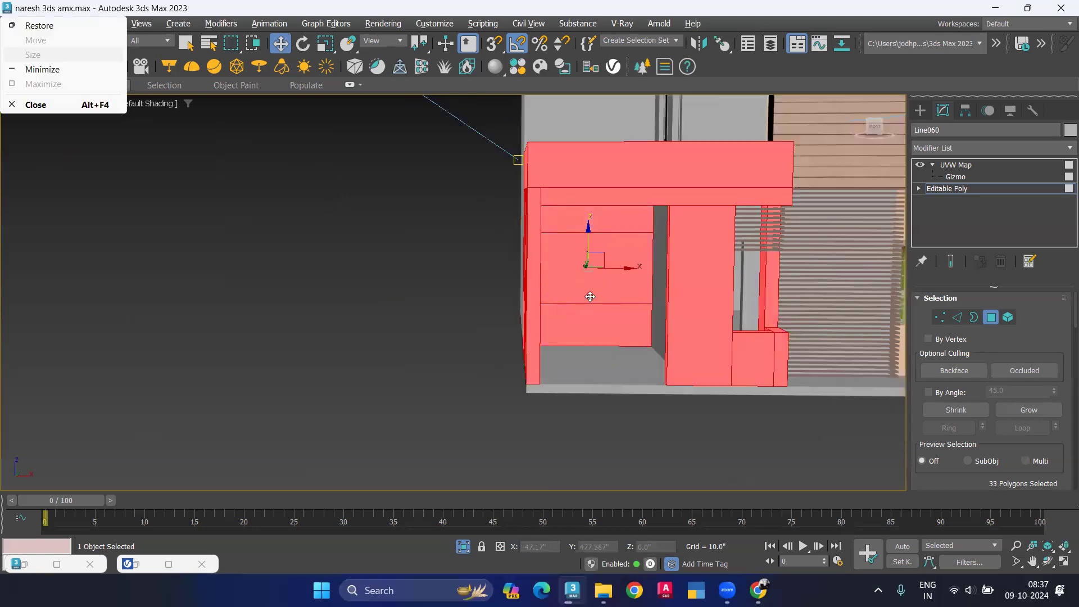
# Add the doorway faces and the slanted top strips of the porch.
pyautogui.keyDown('alt'); pyautogui.moveTo(568, 297); pyautogui.dragTo(626, 266, button='middle'); pyautogui.keyUp('alt')
pyautogui.keyDown('ctrl'); pyautogui.click(632, 232); pyautogui.keyUp('ctrl')
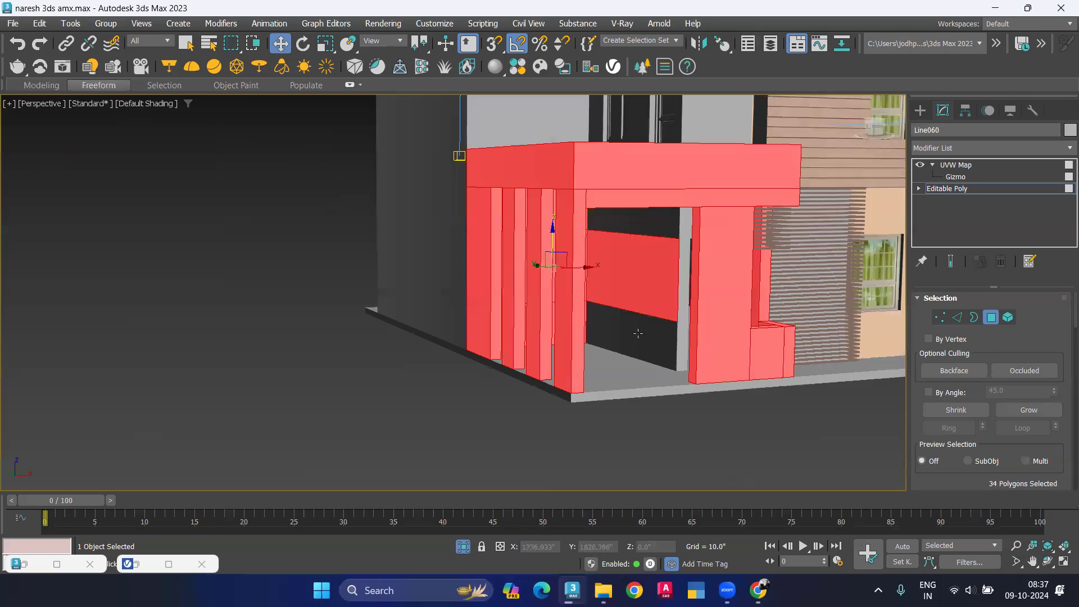
pyautogui.keyDown('ctrl'); pyautogui.click(637, 333); pyautogui.keyUp('ctrl')
pyautogui.moveTo(646, 334)
pyautogui.keyDown('alt'); pyautogui.mouseDown(button='middle')
pyautogui.moveTo(599, 335)
pyautogui.moveTo(650, 325)
pyautogui.moveTo(572, 349)
pyautogui.moveTo(627, 363)
pyautogui.mouseUp(button='middle'); pyautogui.keyUp('alt')
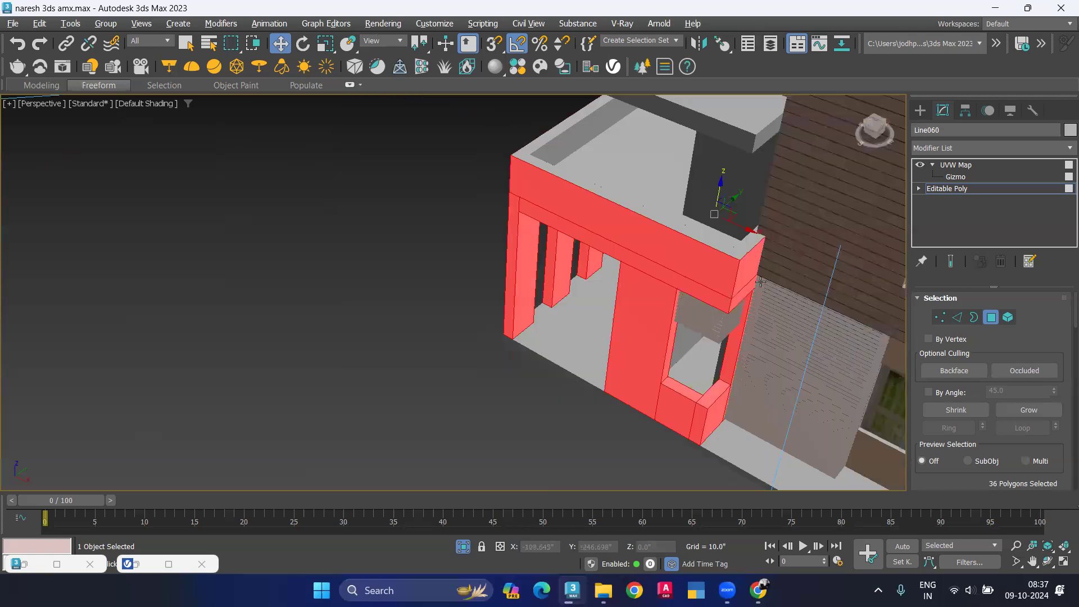
pyautogui.keyDown('alt'); pyautogui.moveTo(760, 281); pyautogui.dragTo(750, 283, button='middle'); pyautogui.keyUp('alt')
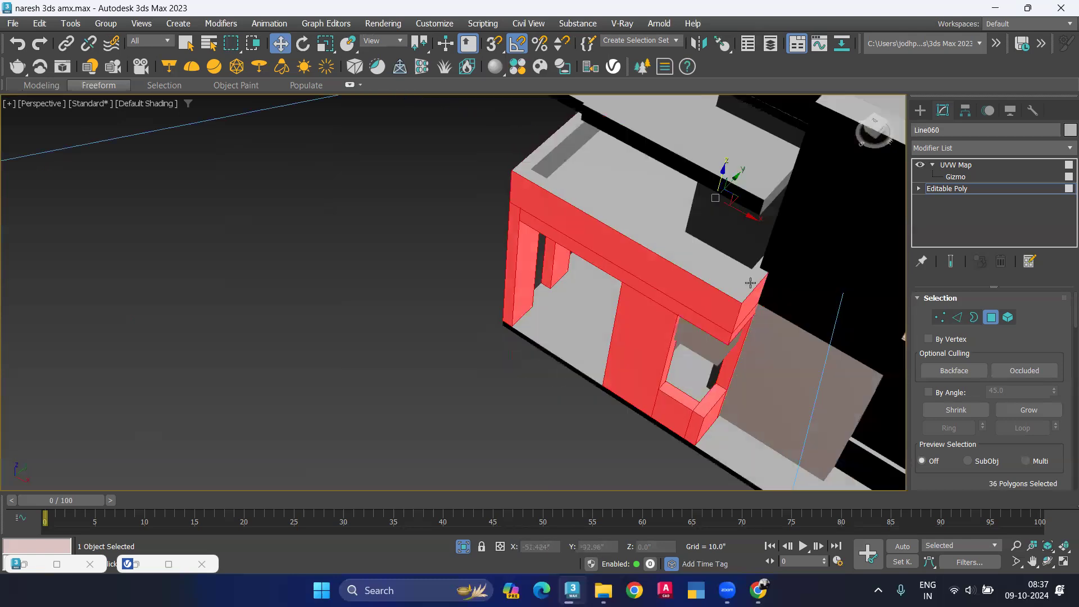
pyautogui.keyDown('ctrl'); pyautogui.click(712, 274); pyautogui.keyUp('ctrl')
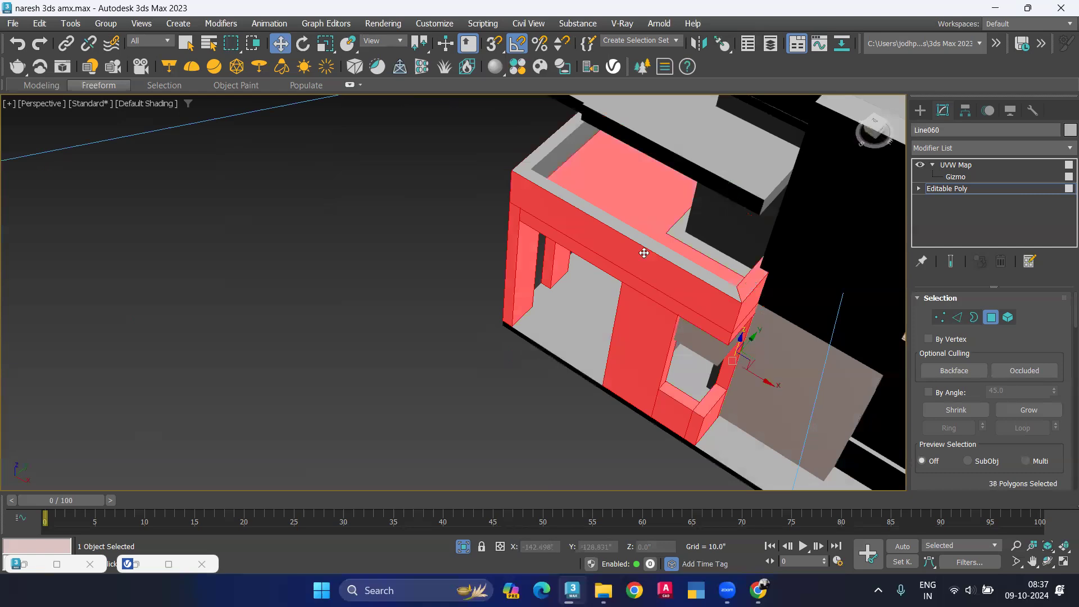
pyautogui.keyDown('alt'); pyautogui.click(671, 277); pyautogui.keyUp('alt')
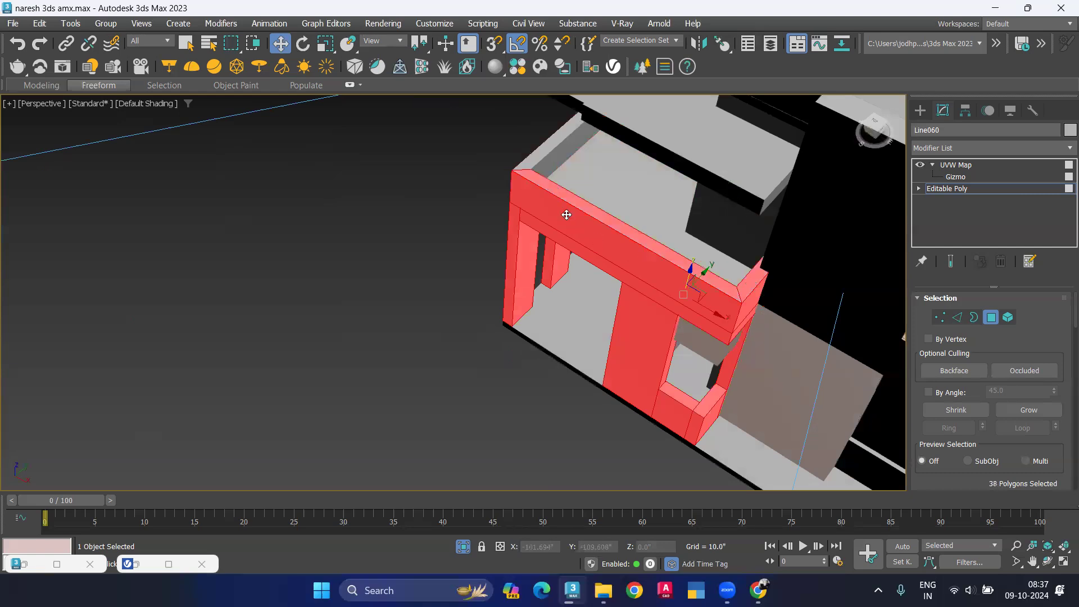
pyautogui.keyDown('ctrl'); pyautogui.click(564, 155); pyautogui.keyUp('ctrl')
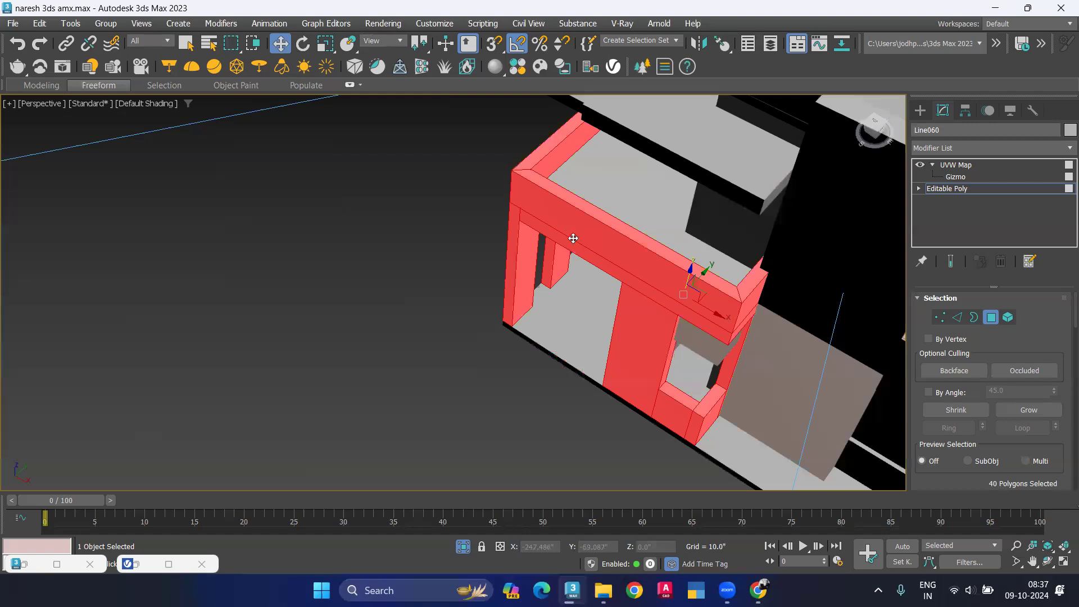
# Add the top face strip, completing the 44-polygon selection, and frame the whole porch.
pyautogui.keyDown('alt'); pyautogui.moveTo(576, 244); pyautogui.dragTo(547, 227, button='middle'); pyautogui.keyUp('alt')
pyautogui.scroll(5, 491, 233)
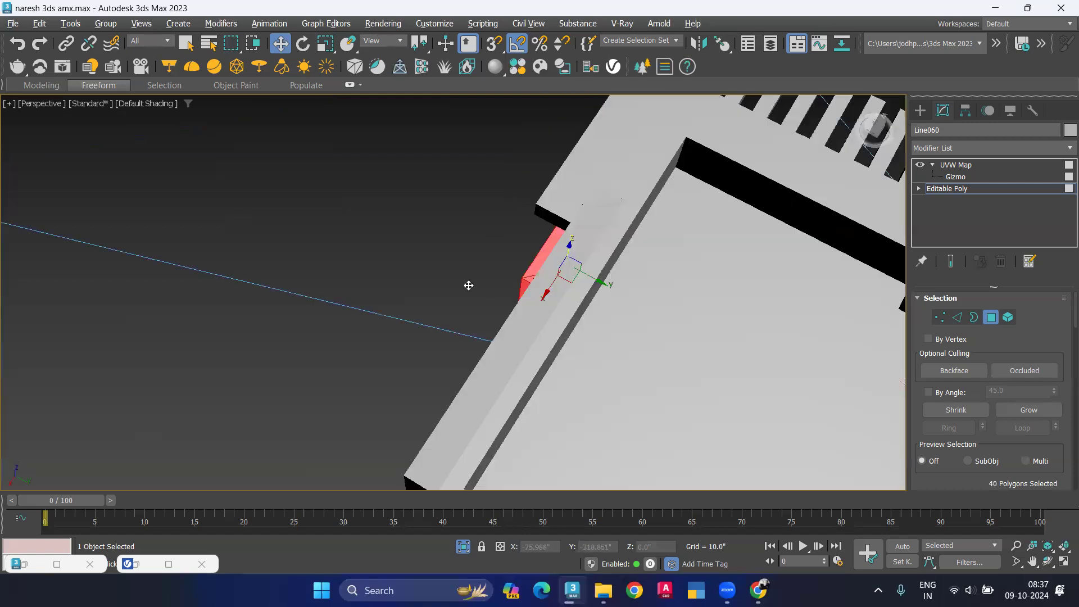
pyautogui.scroll(-5, 470, 285)
pyautogui.moveTo(344, 217)
pyautogui.keyDown('alt'); pyautogui.mouseDown(button='middle')
pyautogui.moveTo(703, 172)
pyautogui.moveTo(734, 179)
pyautogui.mouseUp(button='middle'); pyautogui.keyUp('alt')
pyautogui.keyDown('ctrl'); pyautogui.click(710, 163); pyautogui.keyUp('ctrl')
pyautogui.press('space')
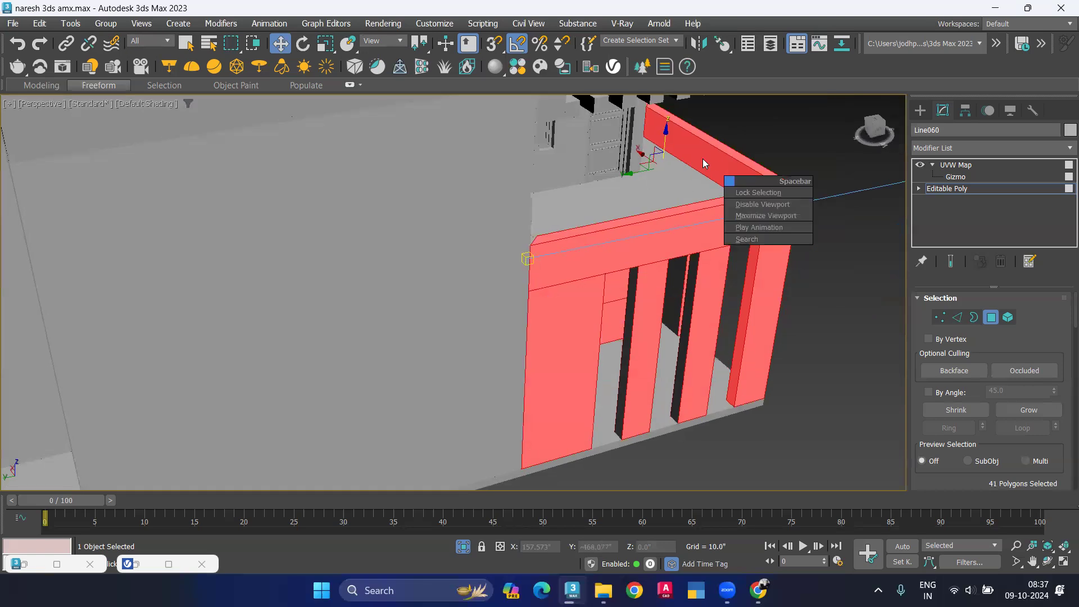
pyautogui.moveTo(743, 149); pyautogui.dragTo(710, 133, button='middle')
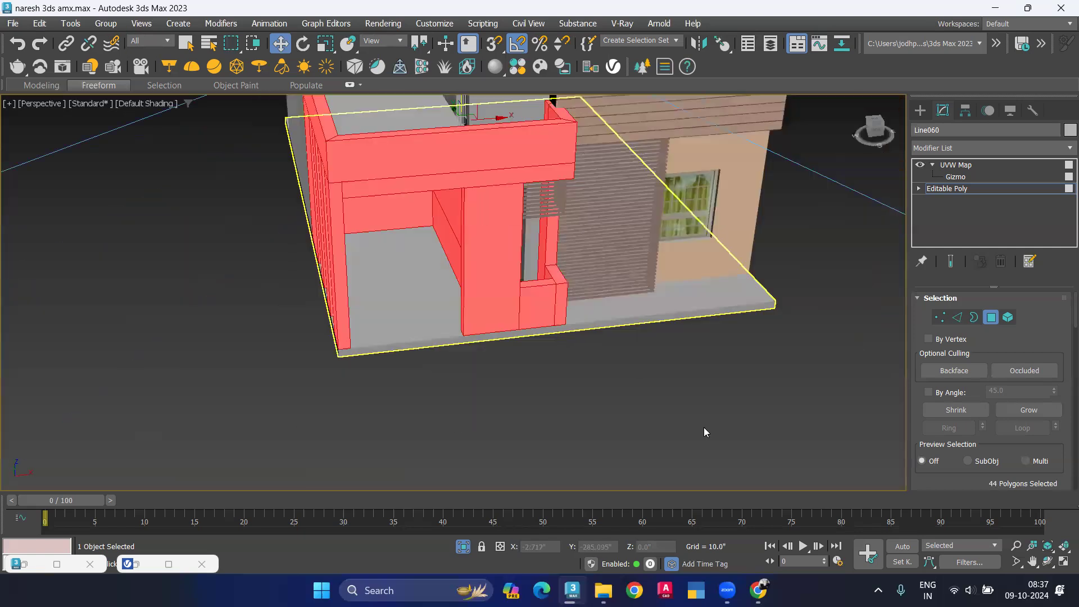
# Create a VRayMtl node in the Slate Material Editor and assign it to the selected porch faces.
pyautogui.press('m')
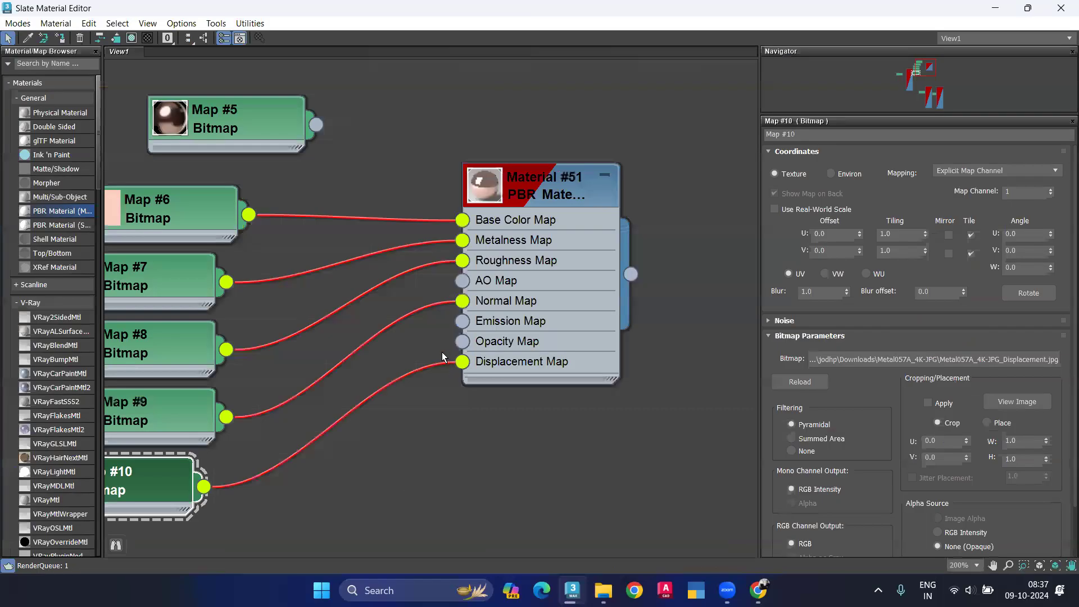
pyautogui.scroll(-3, 442, 358)
pyautogui.scroll(-5, 655, 405)
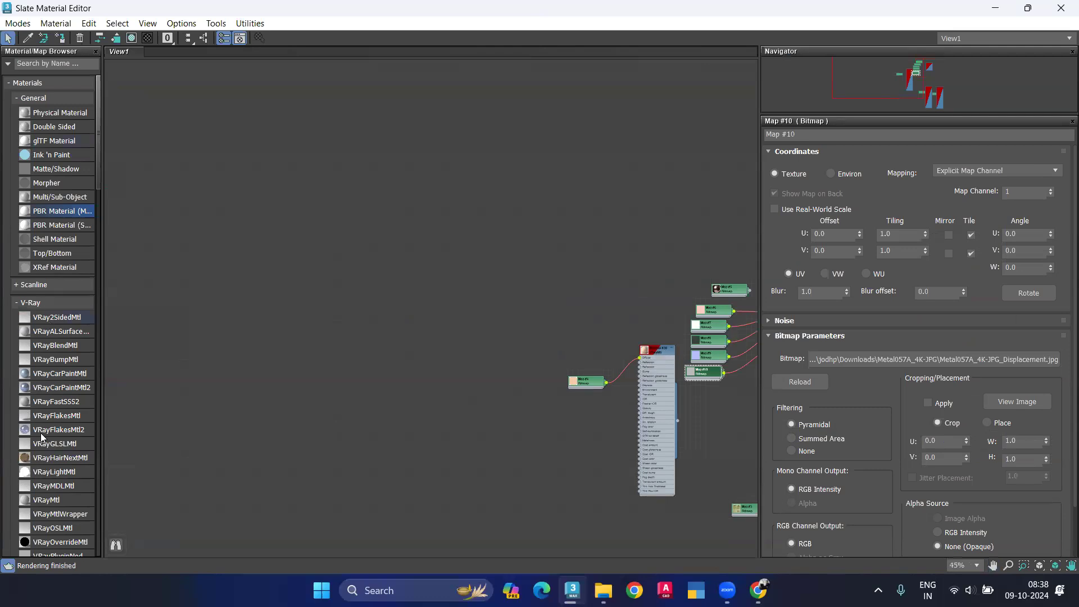
pyautogui.scroll(-3, 50, 433)
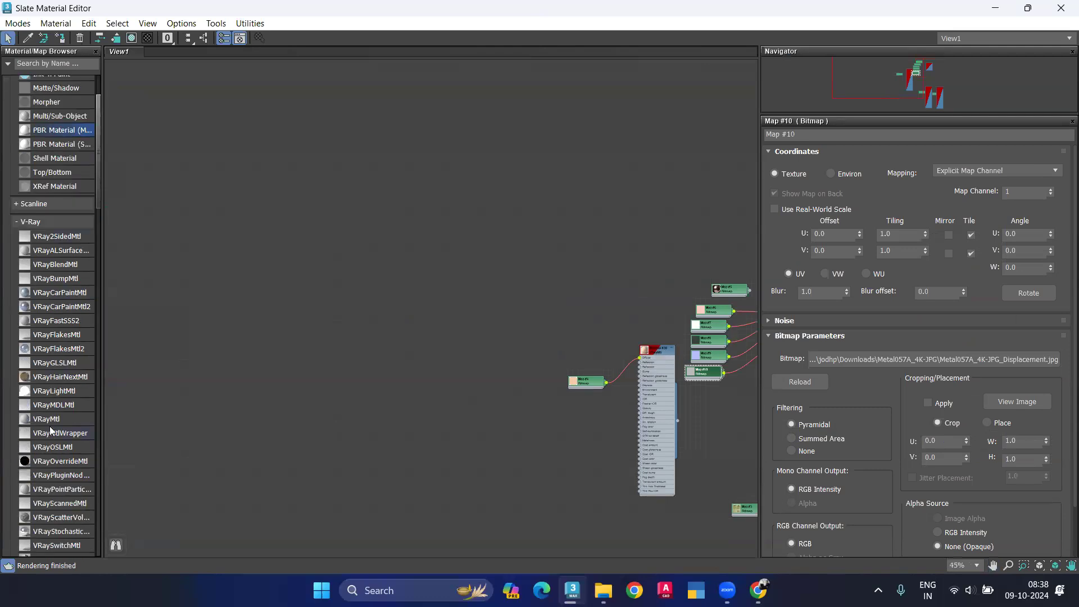
pyautogui.moveTo(243, 286); pyautogui.dragTo(242, 286)
pyautogui.rightClick(242, 287)
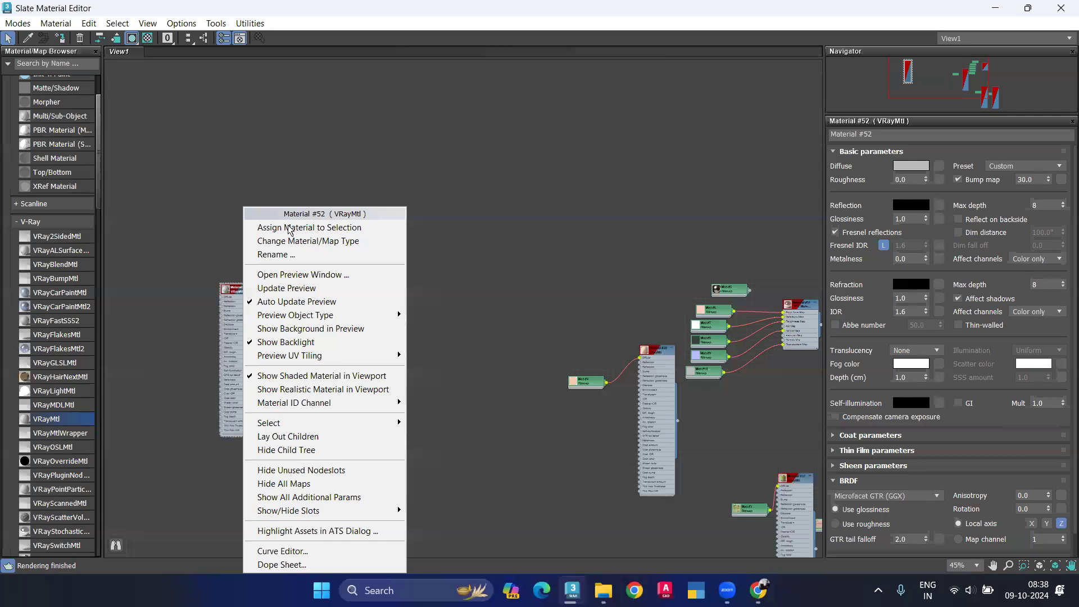
pyautogui.click(295, 230)
# Minimize the material editor, clear the polygon selection and view the house from a lower front angle.
pyautogui.scroll(3, 219, 287)
pyautogui.scroll(5, 244, 292)
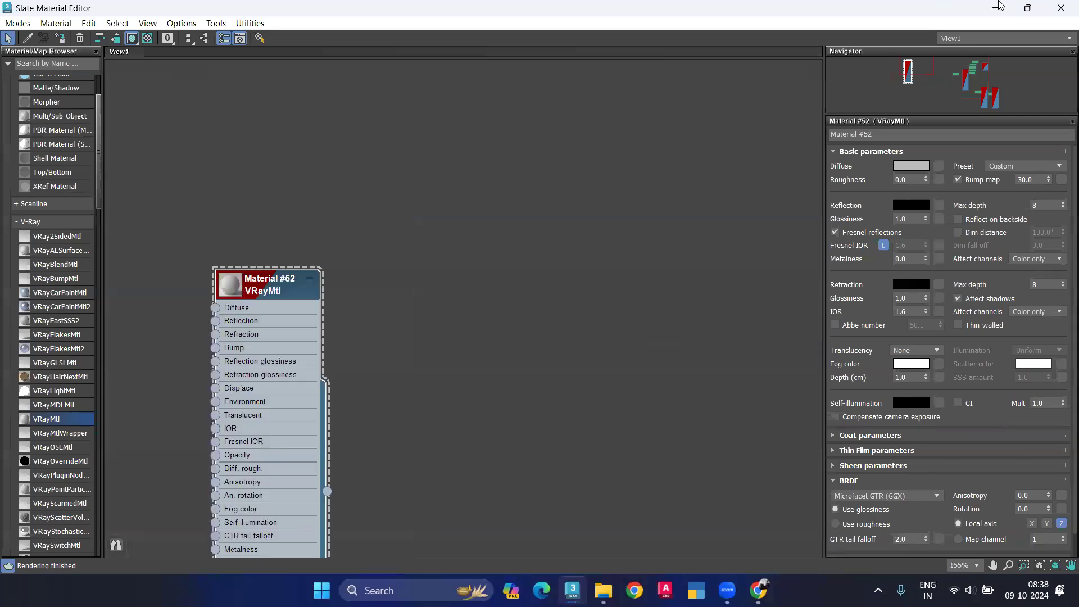
pyautogui.click(988, 7)
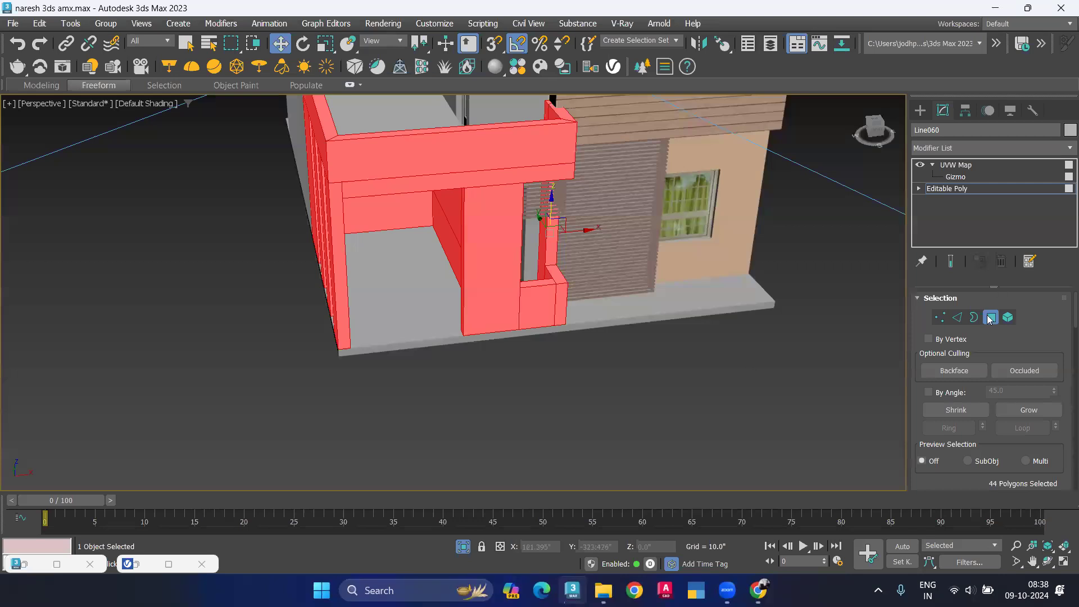
pyautogui.click(691, 411)
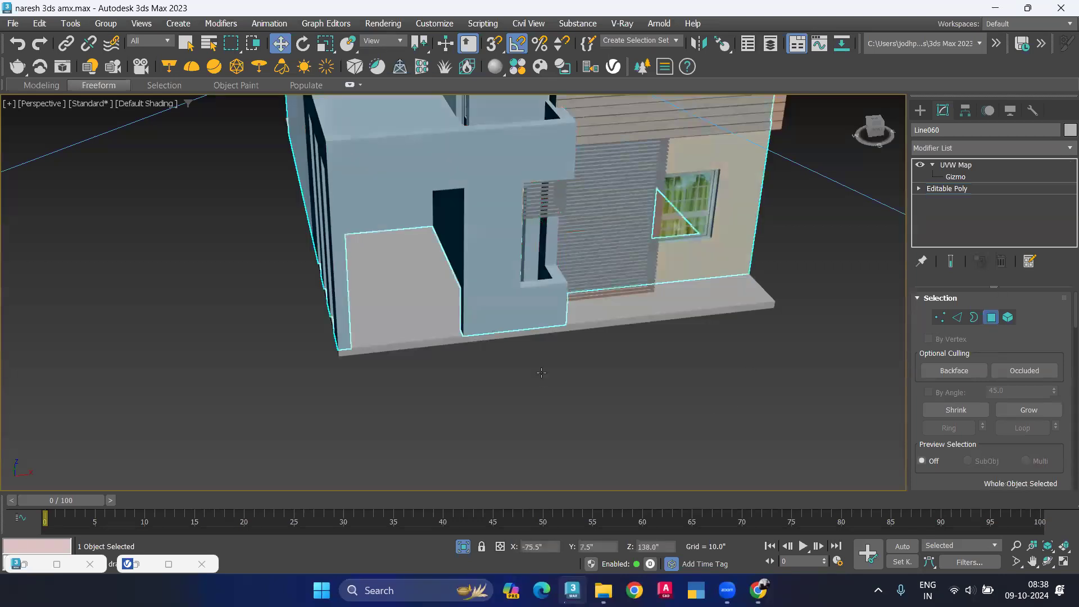
pyautogui.keyDown('alt'); pyautogui.moveTo(544, 99); pyautogui.dragTo(582, 447, button='middle'); pyautogui.keyUp('alt')
pyautogui.scroll(2, 581, 447)
pyautogui.scroll(1, 581, 448)
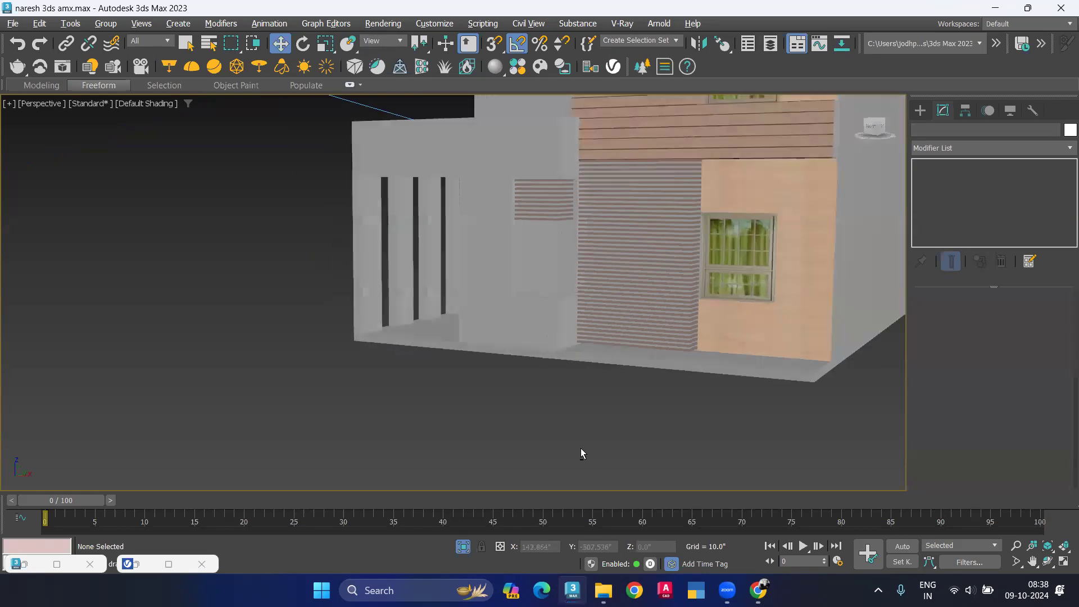
# Set Material #52's diffuse to grey 27, reflection to grey 26 and refraction to grey 32.
pyautogui.press('m')
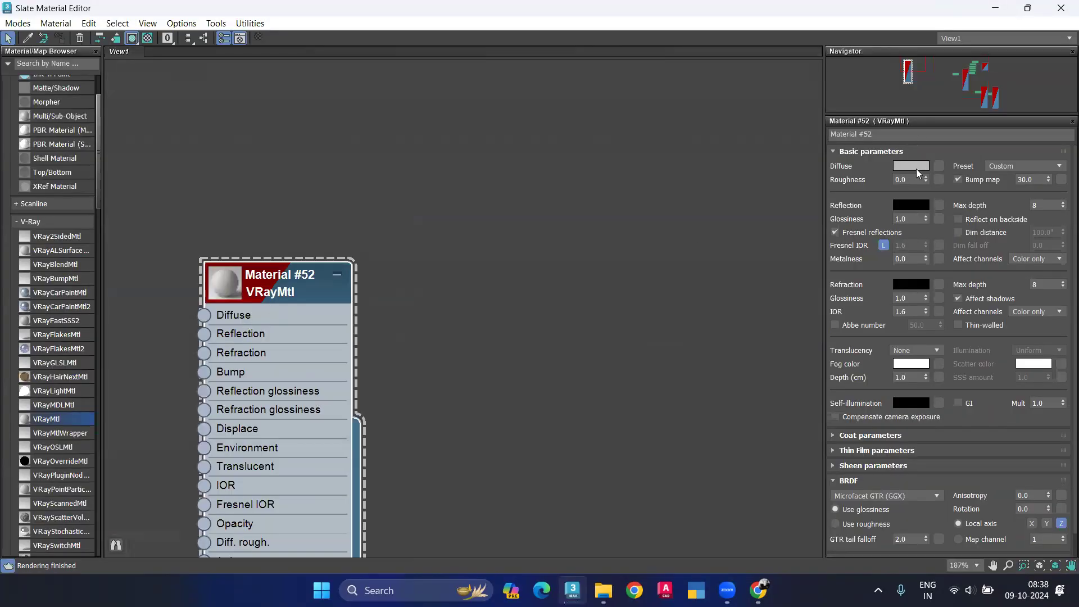
pyautogui.click(914, 168)
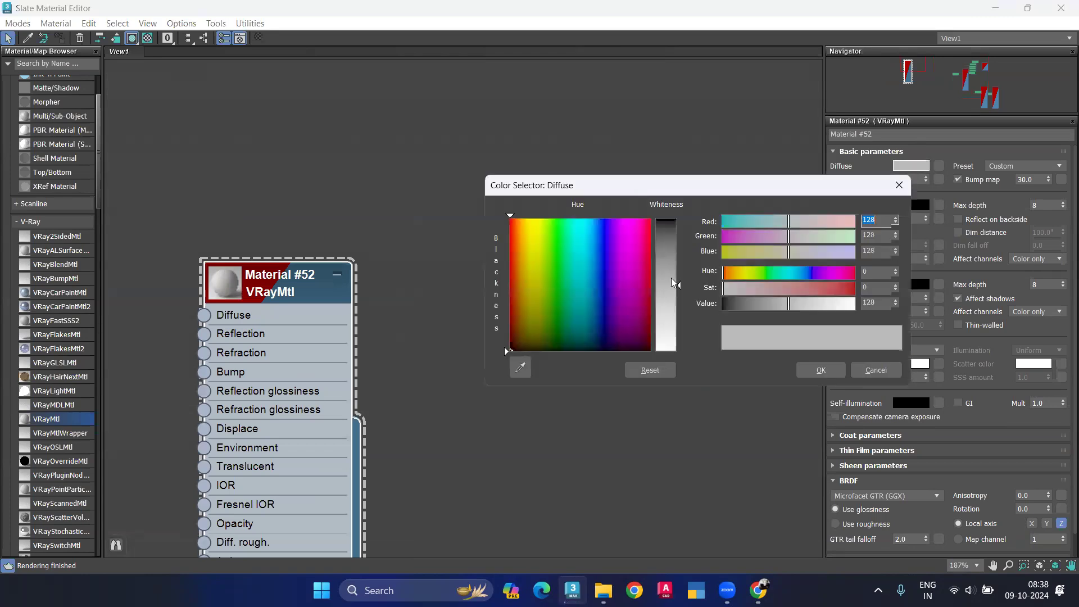
pyautogui.moveTo(680, 282); pyautogui.dragTo(680, 233)
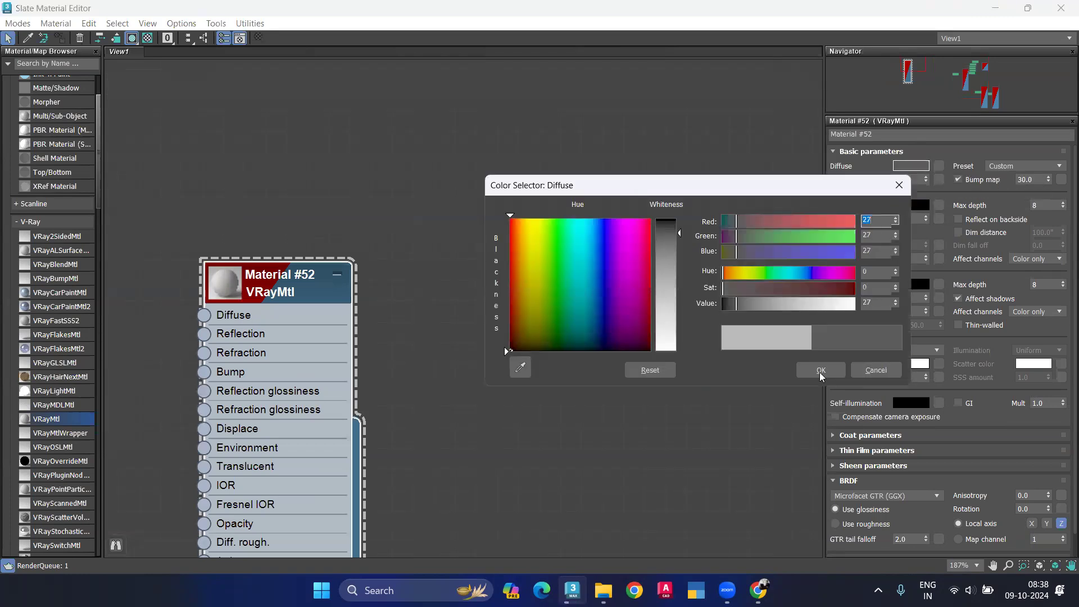
pyautogui.click(820, 370)
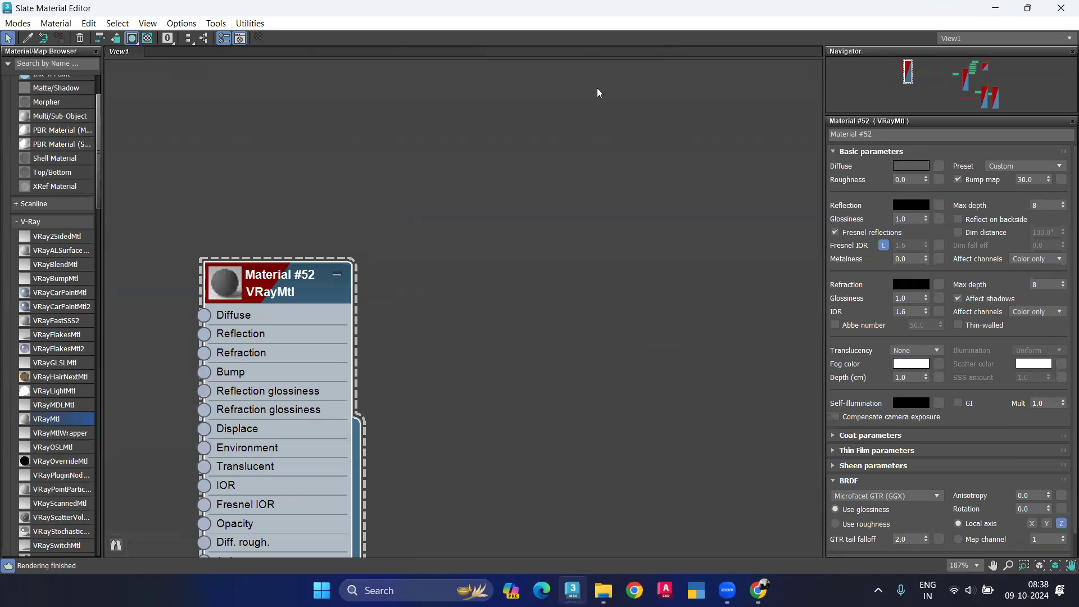
pyautogui.click(530, 196)
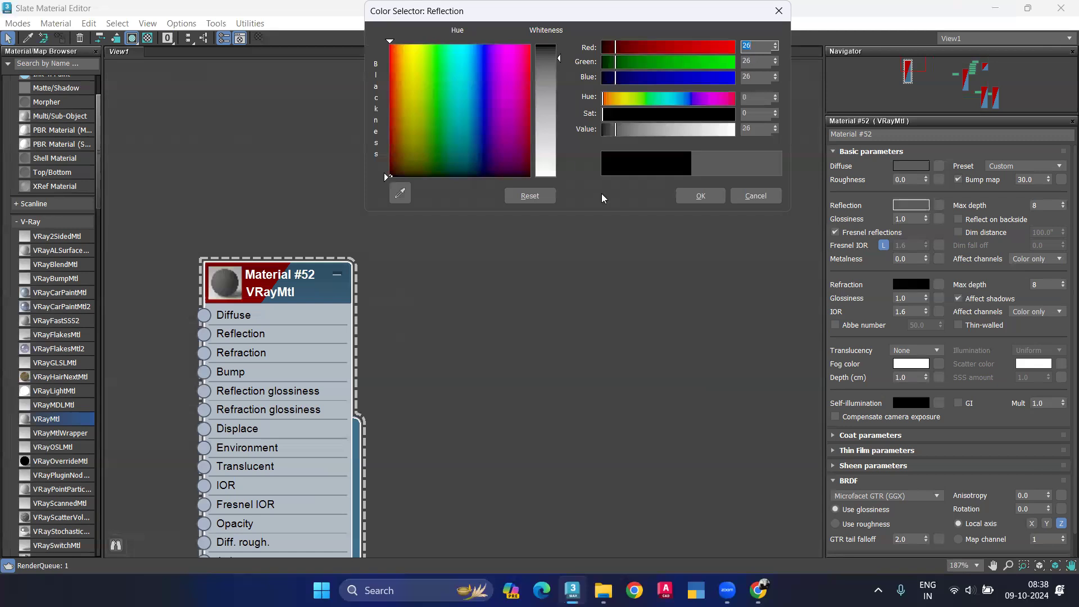
pyautogui.press('Return')
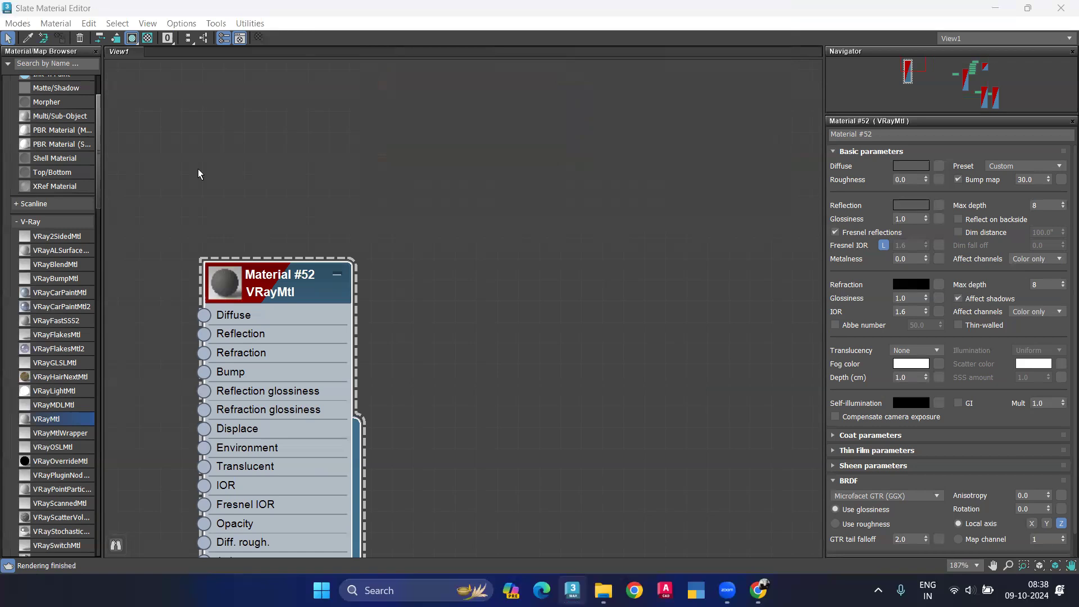
pyautogui.click(911, 284)
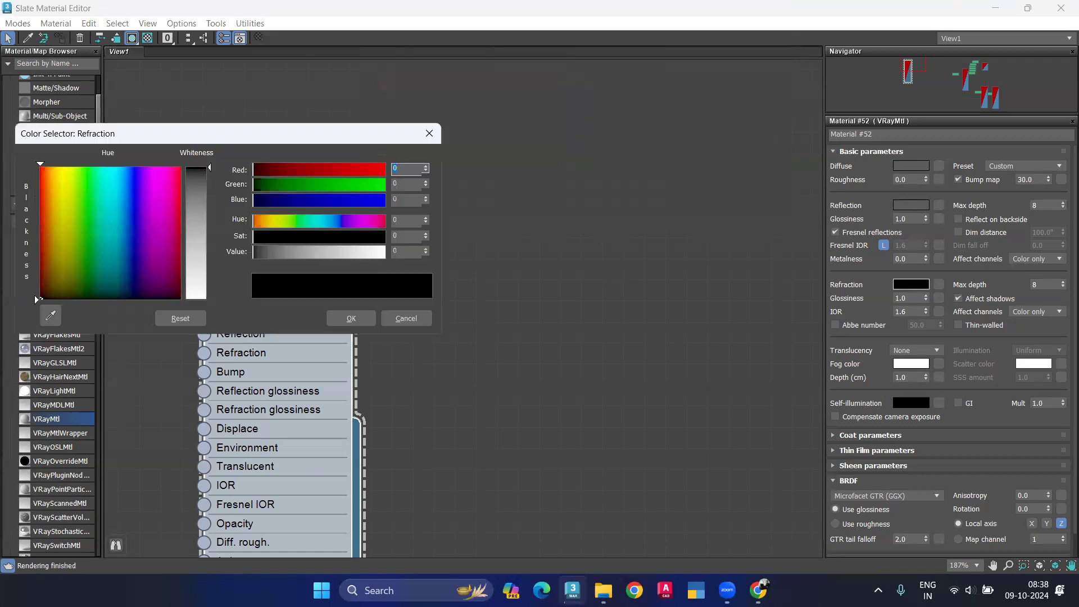
pyautogui.moveTo(209, 167); pyautogui.dragTo(209, 184)
pyautogui.click(339, 320)
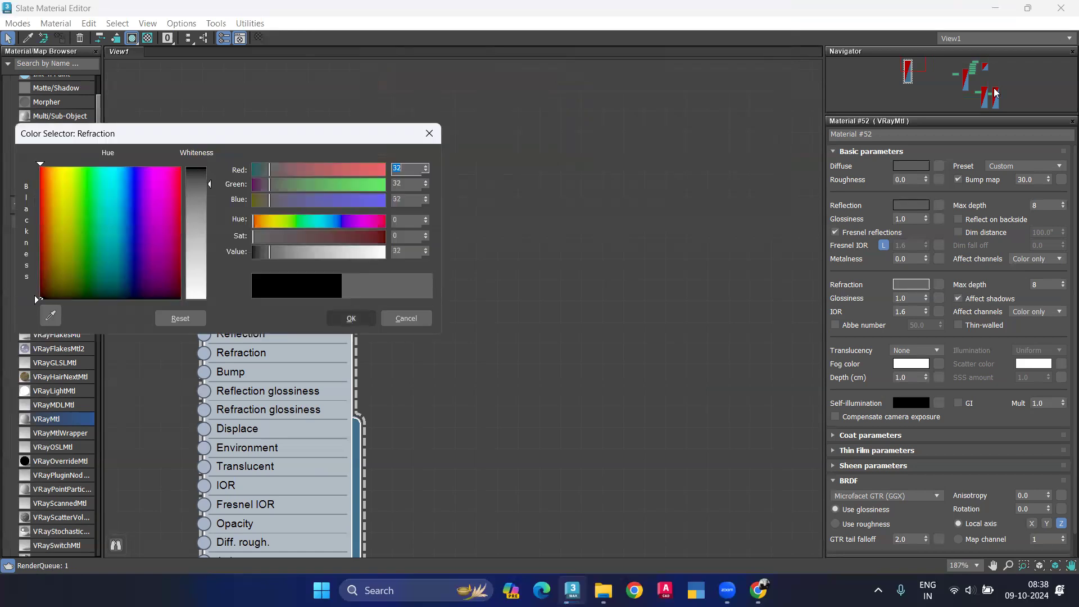
# Hide the material editor and switch the viewport to PhysCamera001.
pyautogui.press('m')
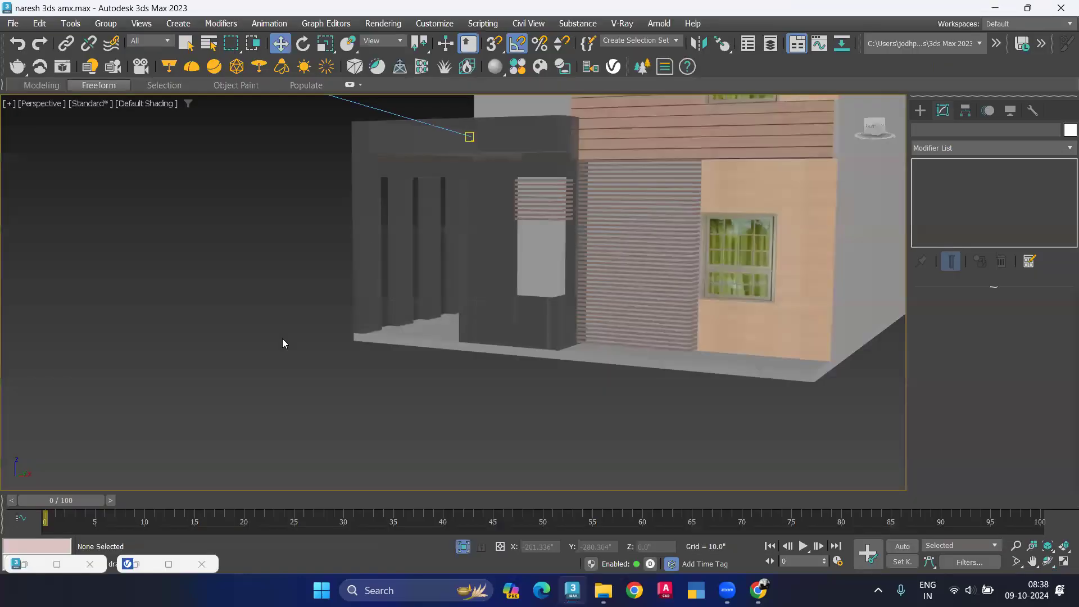
pyautogui.press('x')
pyautogui.press('Escape')
pyautogui.press('c')
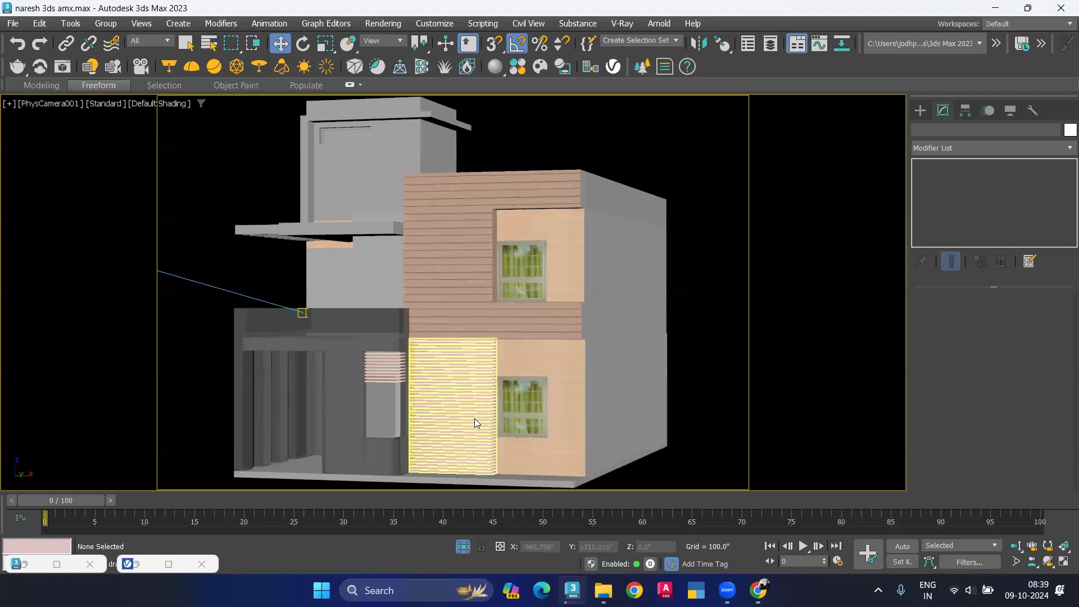
# Set Material #52's reflection and refraction colours to black (0,0,0), then close the editor.
pyautogui.press('m')
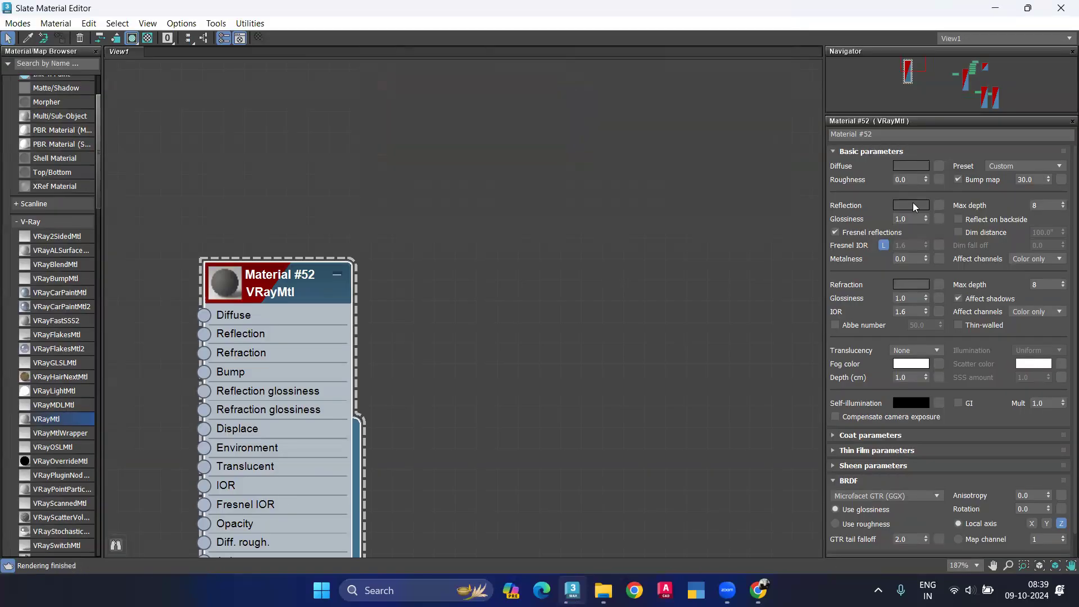
pyautogui.click(914, 206)
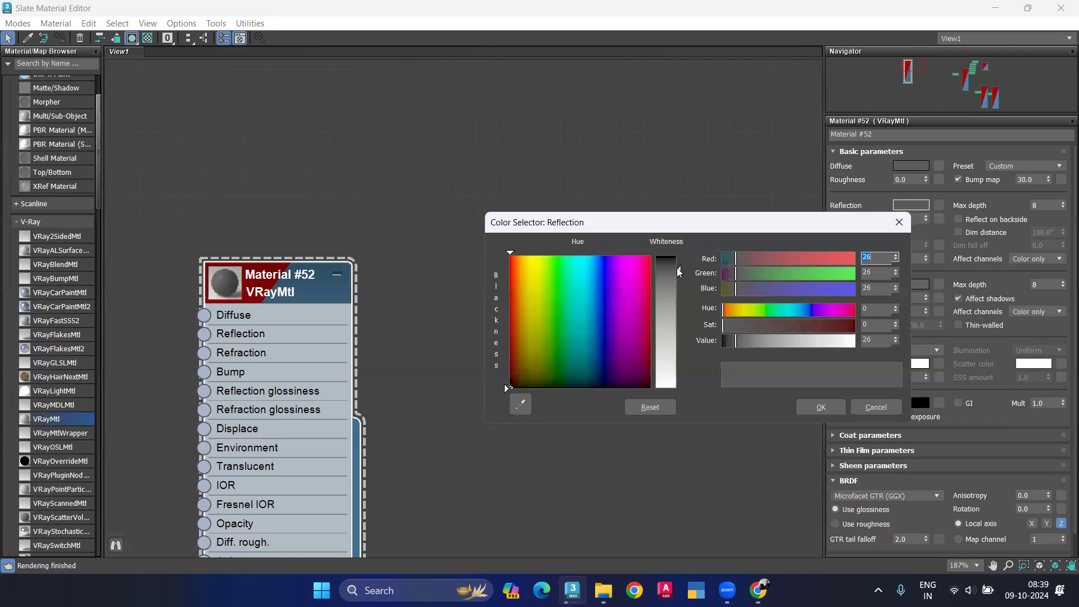
pyautogui.moveTo(678, 272); pyautogui.dragTo(679, 256)
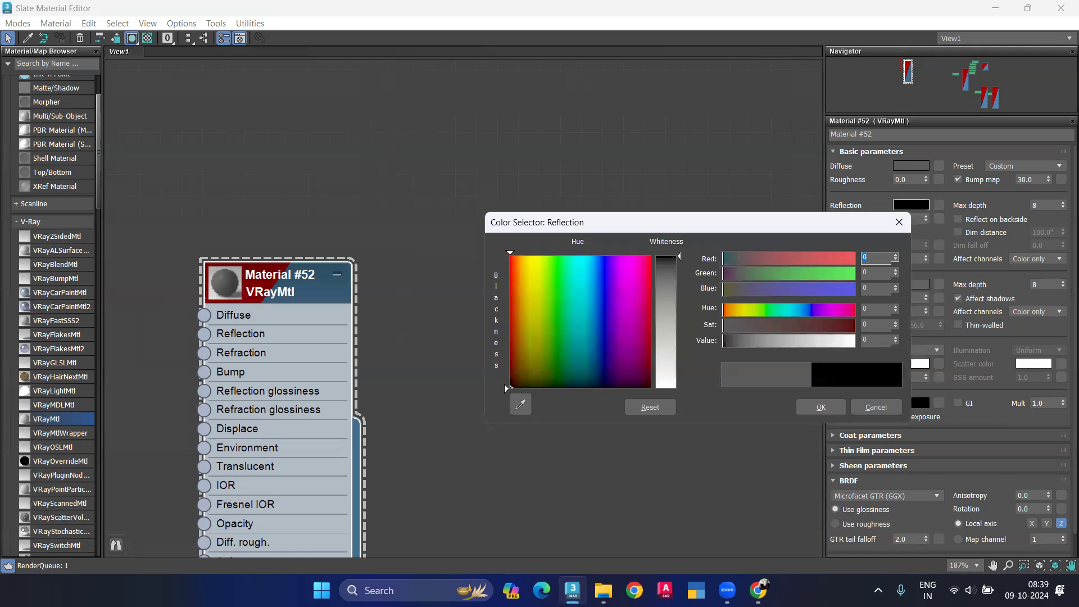
pyautogui.click(939, 286)
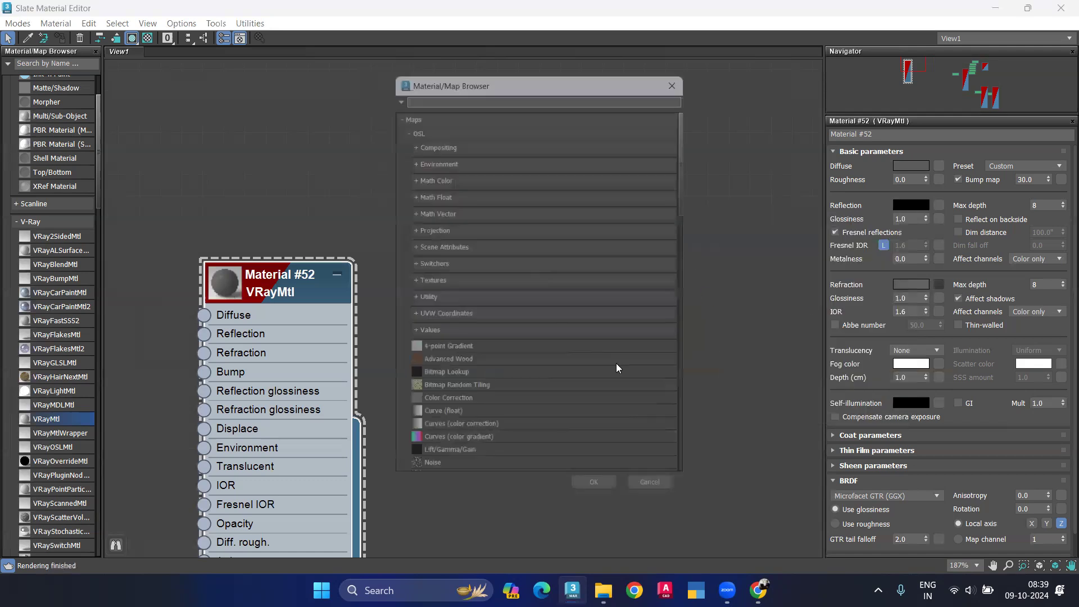
pyautogui.press('Escape')
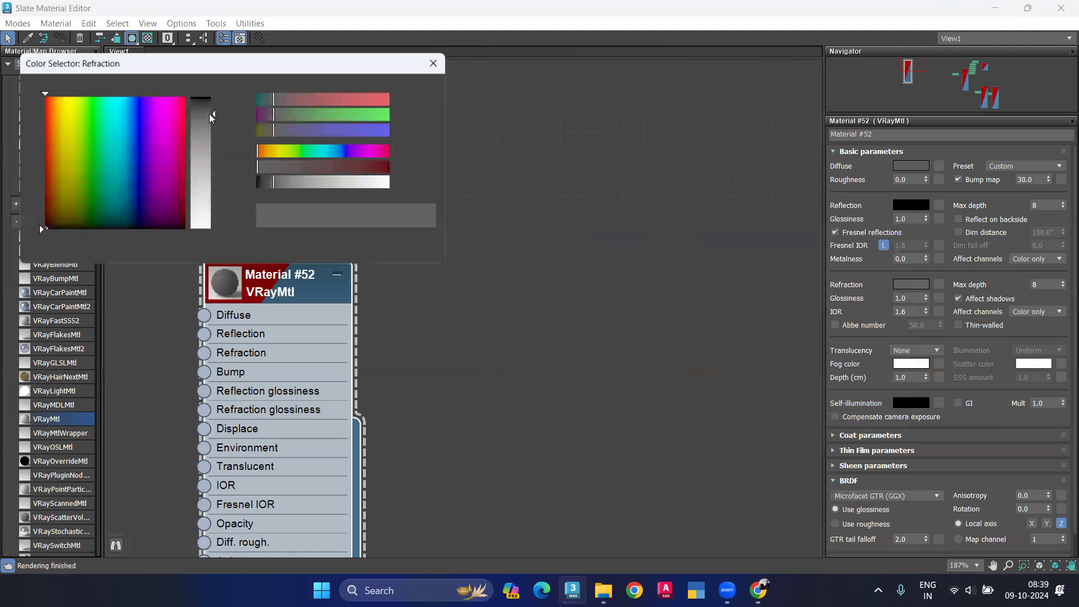
pyautogui.click(376, 248)
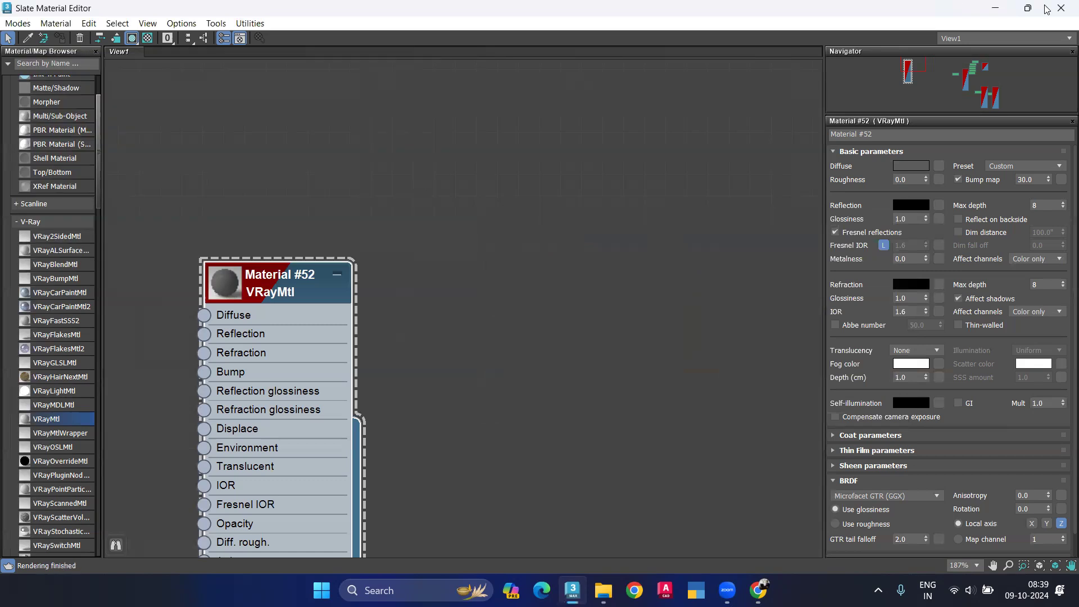
pyautogui.click(1060, 8)
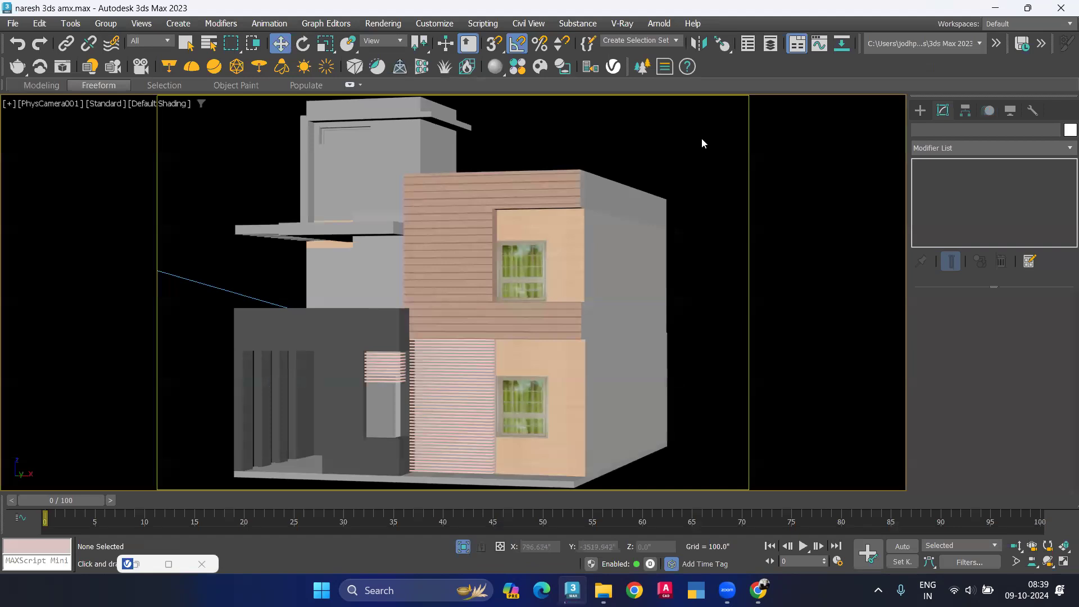
# Enable Use Map so the VRaySky environment map becomes the background.
pyautogui.press('8')
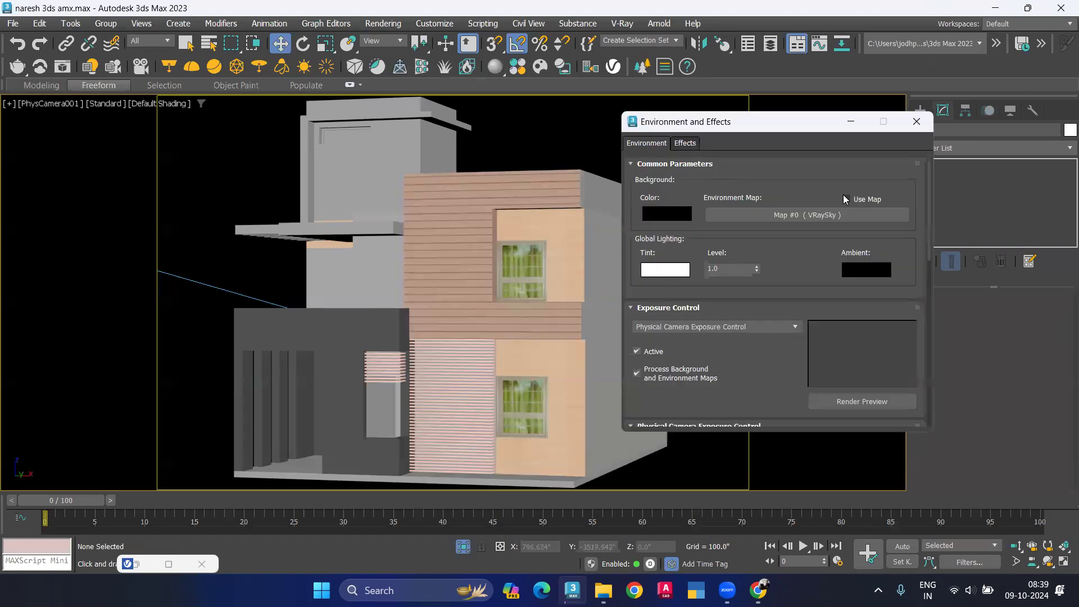
pyautogui.click(846, 199)
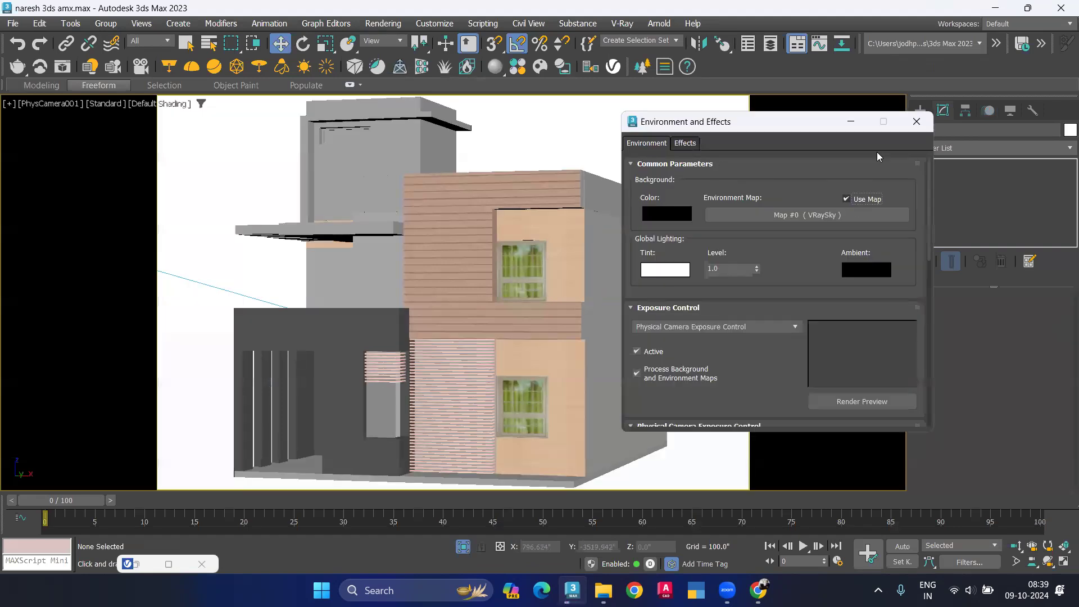
pyautogui.click(1056, 13)
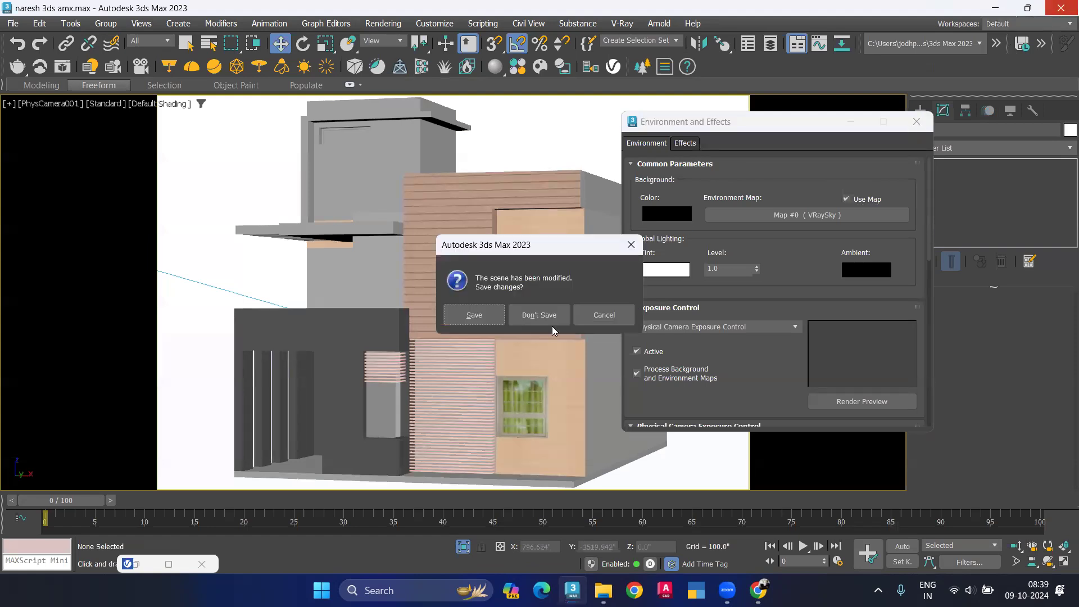
pyautogui.press('Escape')
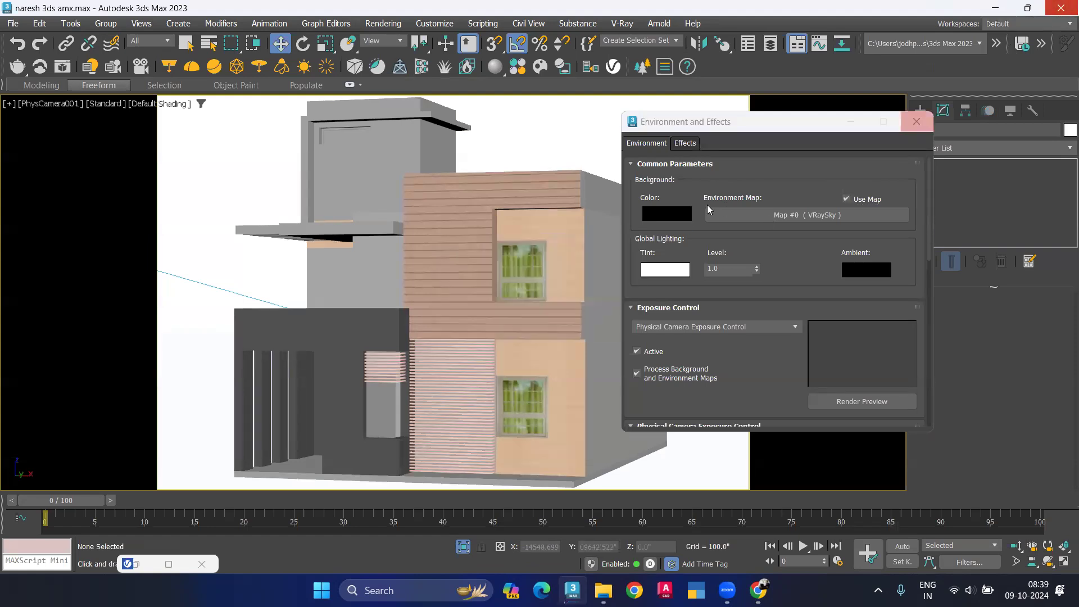
pyautogui.press('8')
# Render the house camera view in the V-Ray frame buffer and re-render it.
pyautogui.hotkey('shift', 'q')
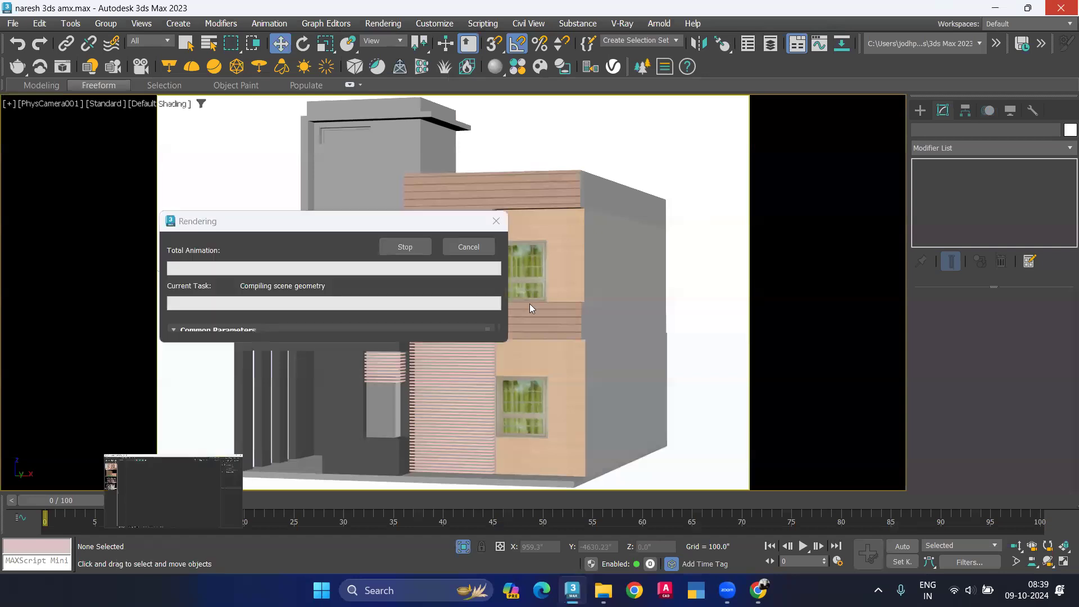
pyautogui.scroll(2, 399, 337)
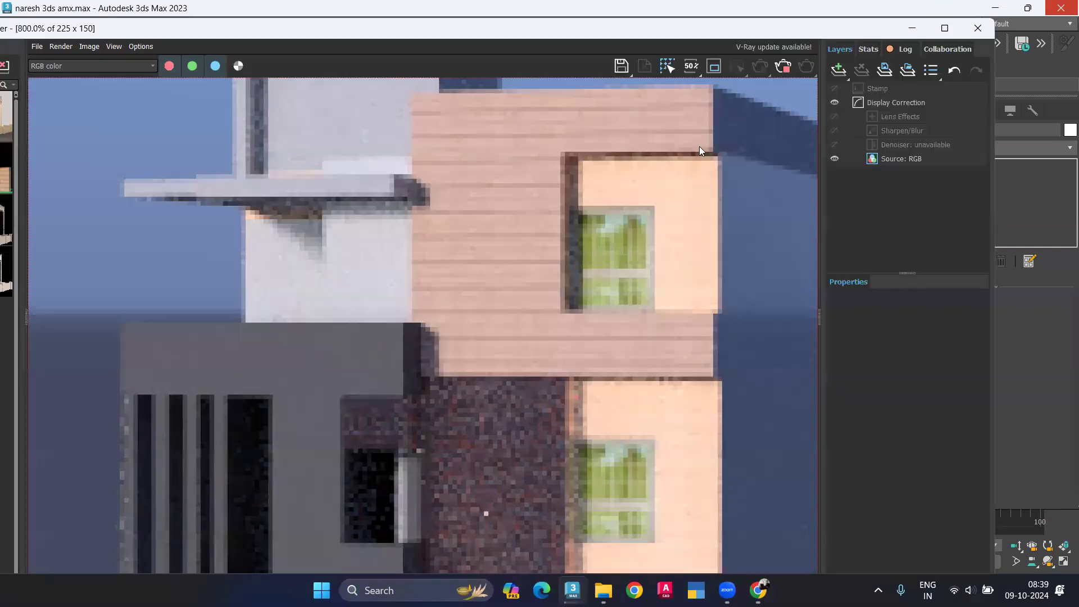
pyautogui.click(766, 69)
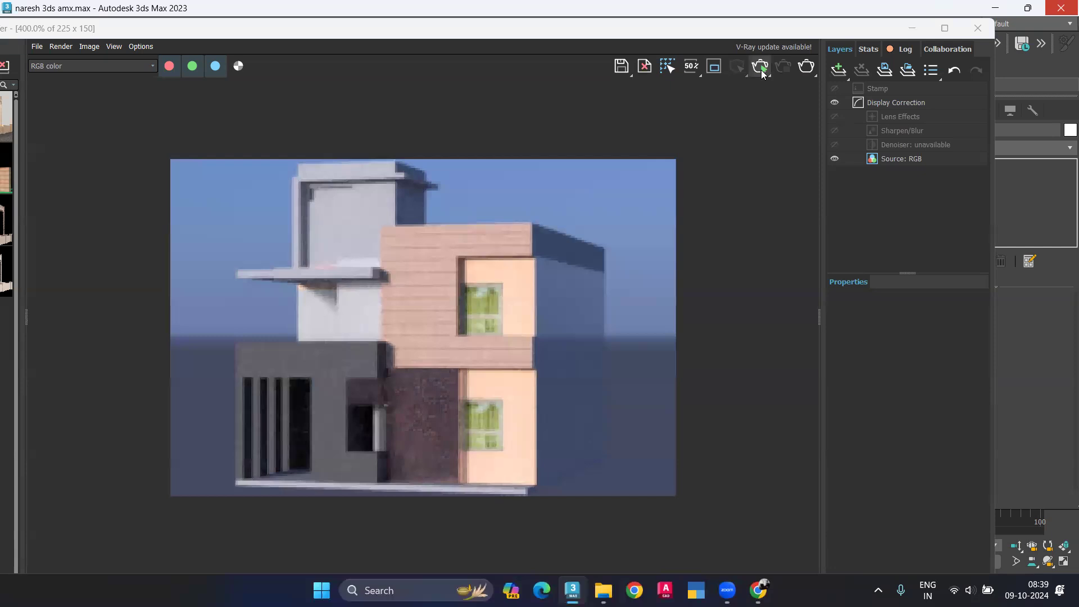